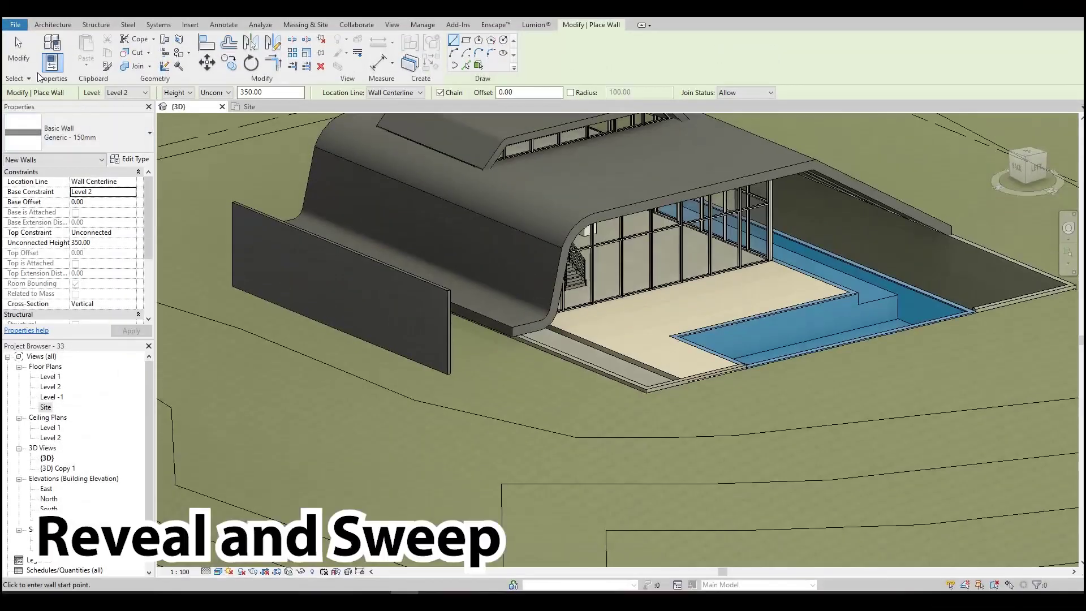
Step: Add a horizontal wall reveal along the base of the freestanding Generic - 150mm wall
click(63, 26)
click(48, 64)
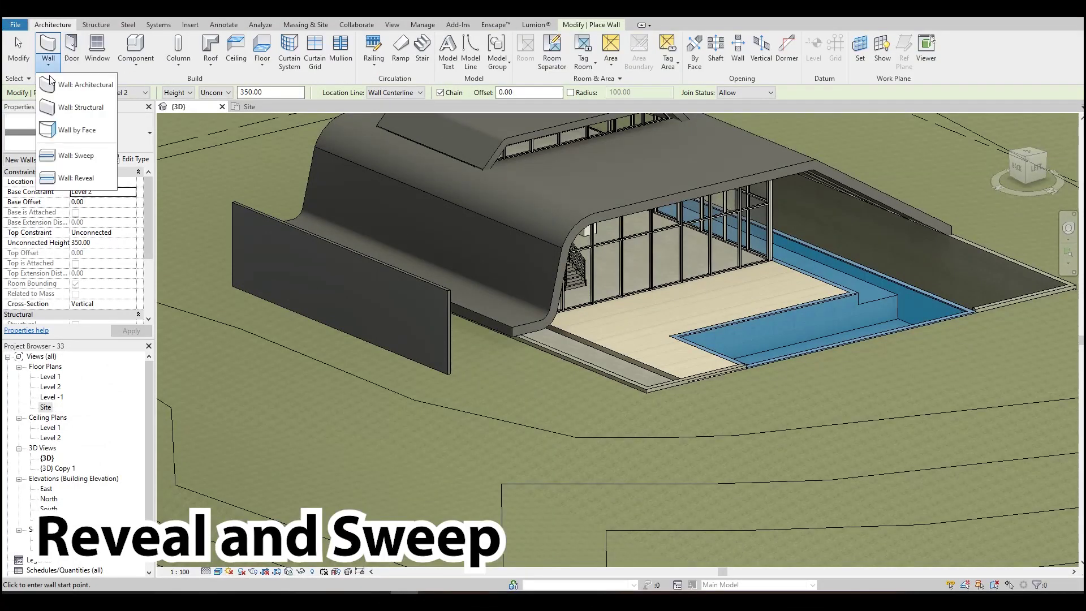
click(79, 175)
scroll(391, 342, up, 4)
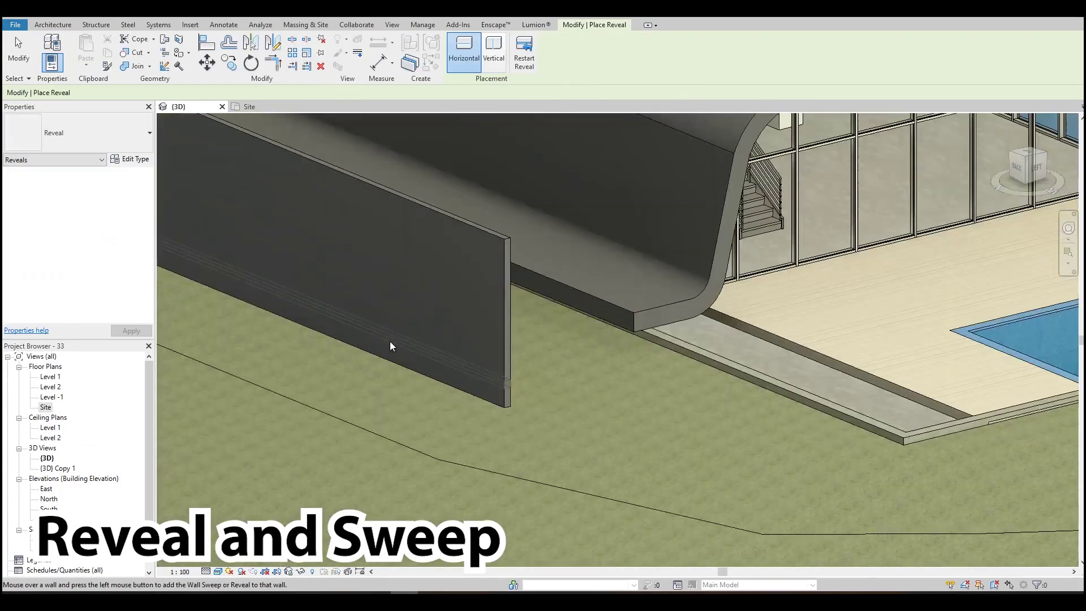
click(371, 344)
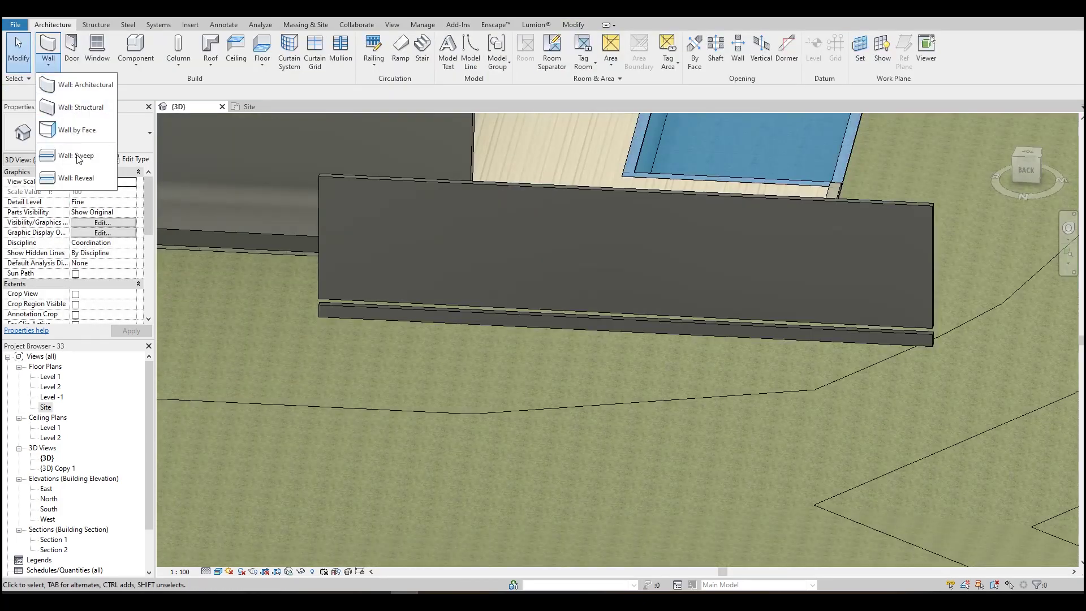
Step: Place a vertical Cornice wall sweep near the end of the freestanding wall
click(120, 168)
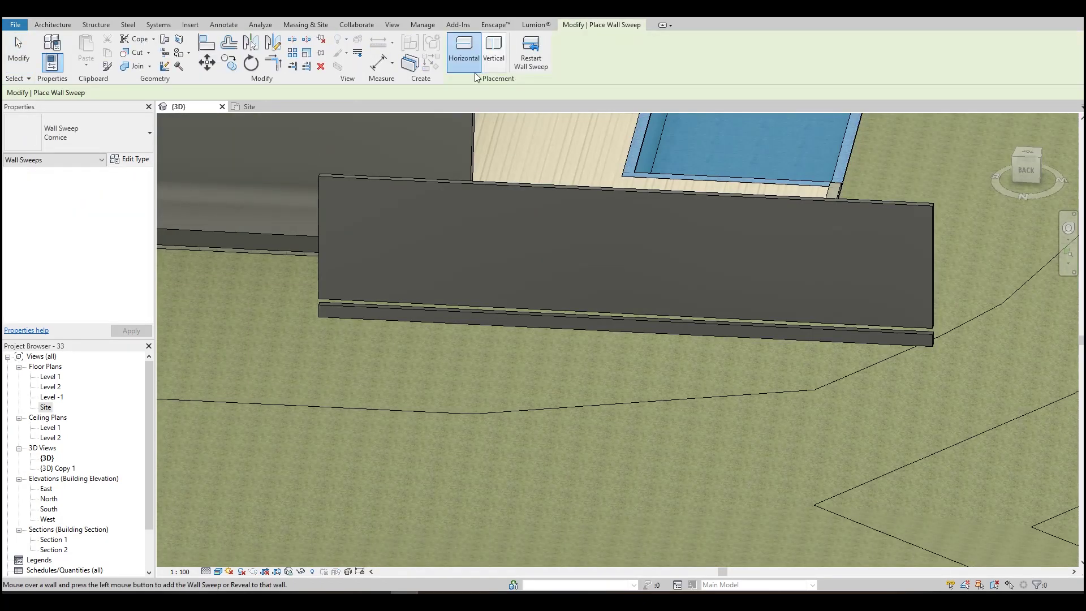
click(494, 54)
click(370, 296)
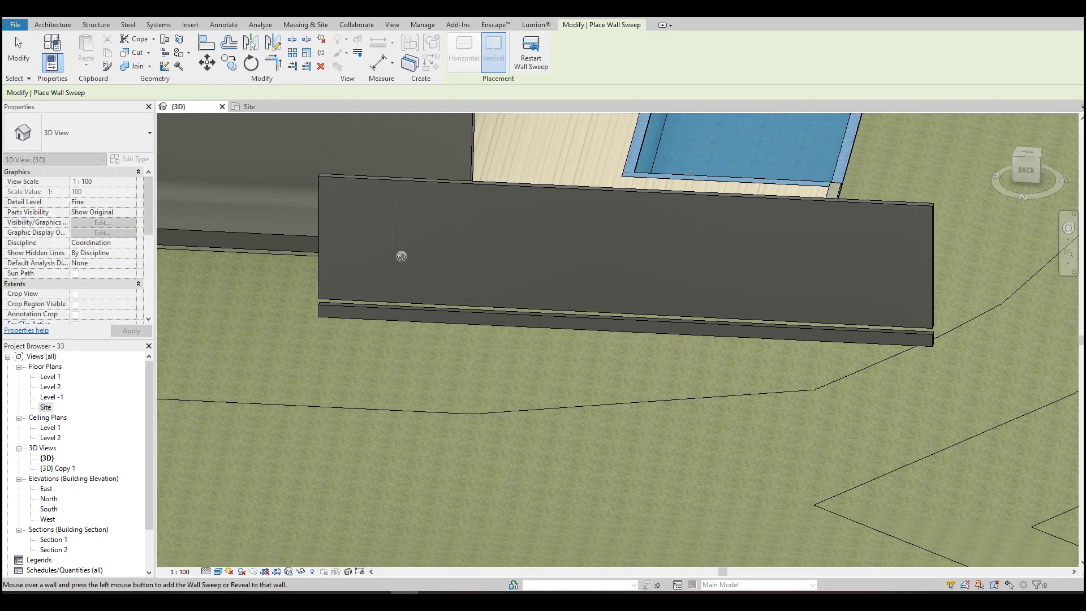
shift+middle_drag(414, 302, 552, 399)
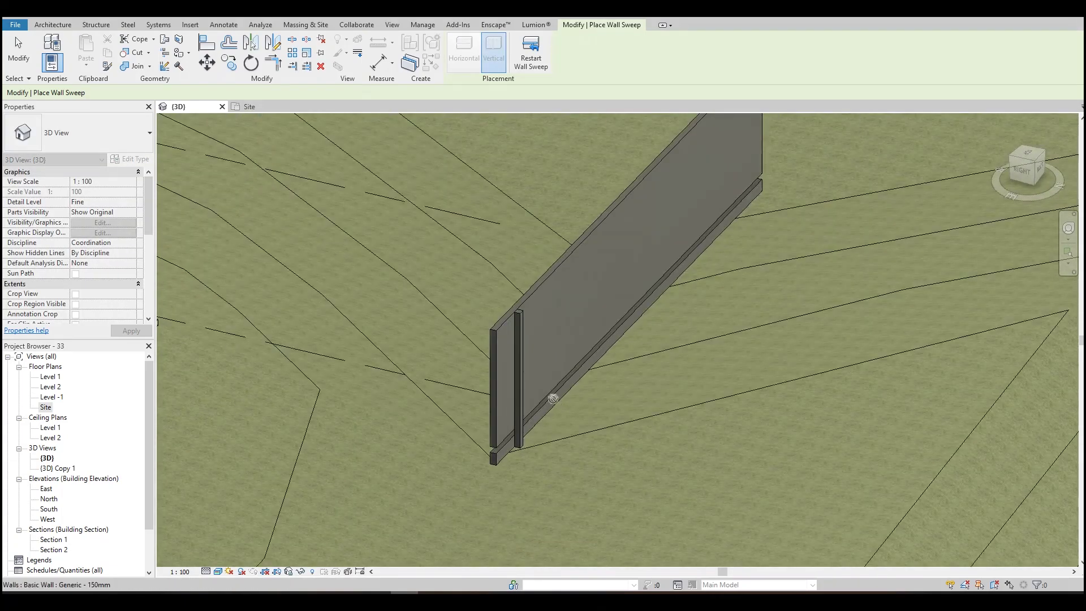
key(Escape)
key(Escape)
Step: Array the selected wall reveal as an associated group with a count of 5
click(521, 320)
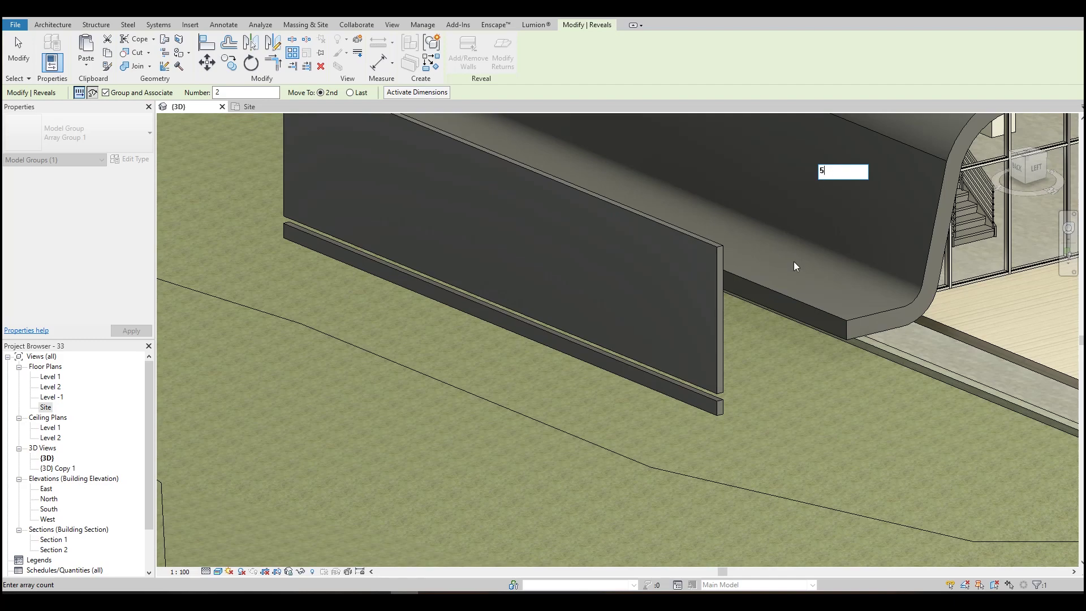
text(5)
key(Return)
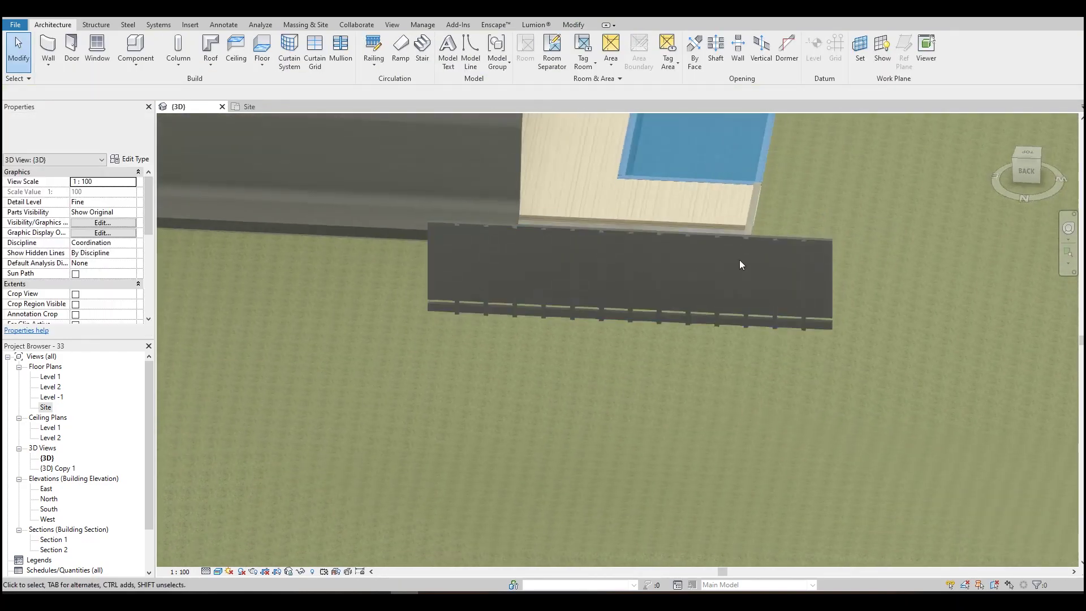
Step: Switch to Archicad and turn the Paint - Golden Beige brick wall into a log wall, keeping the 20,0 log height
click(806, 247)
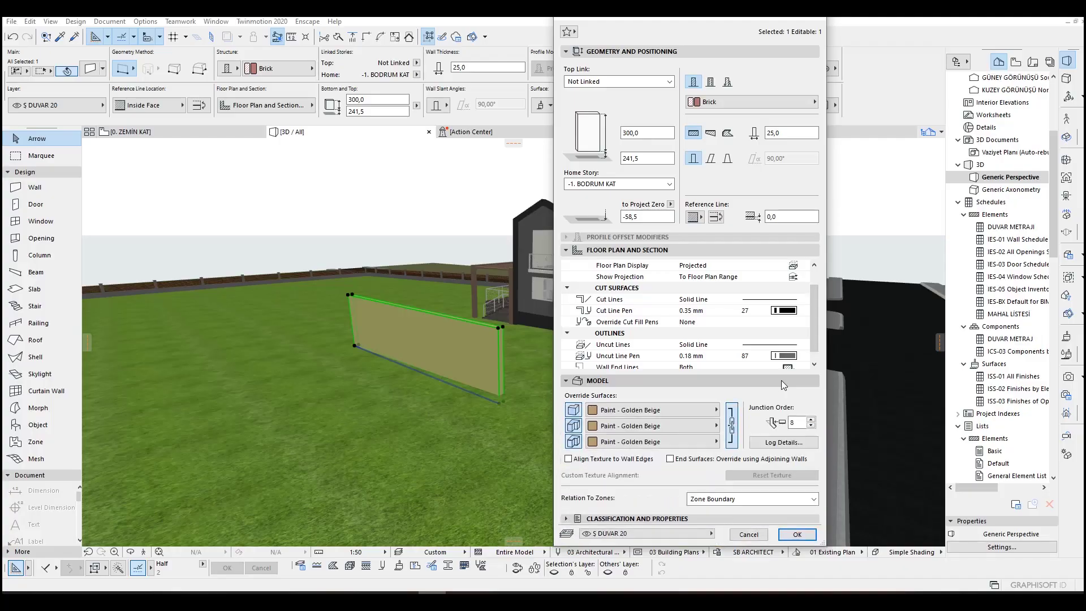
click(765, 442)
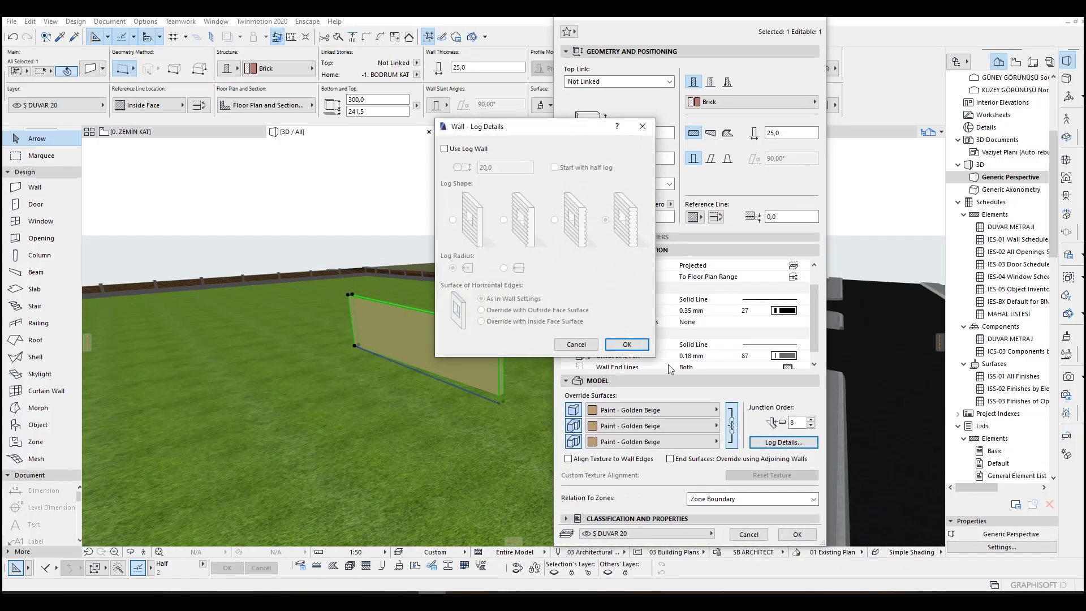
click(468, 150)
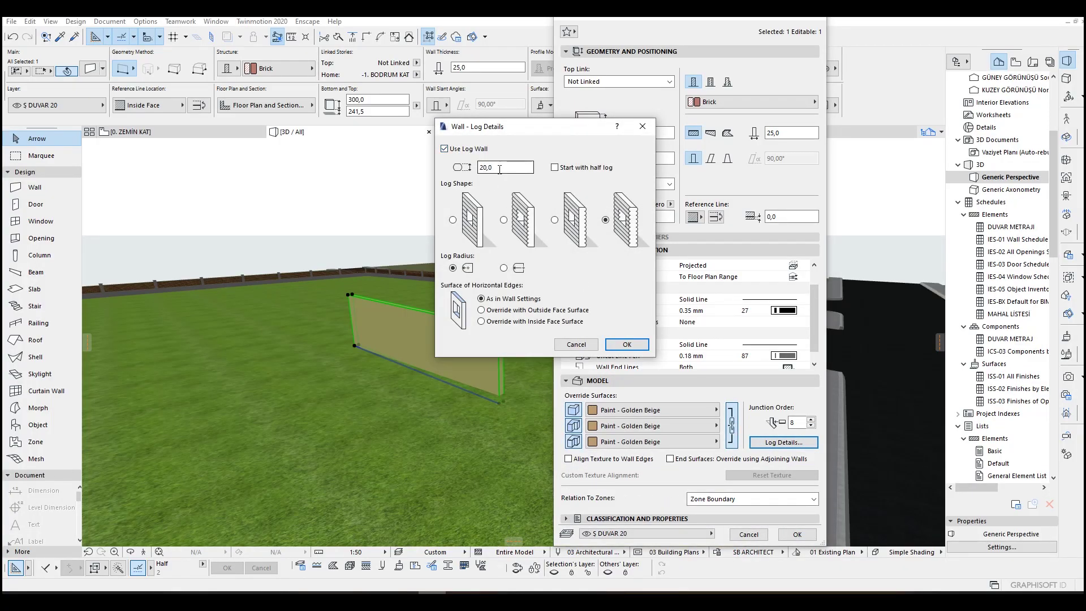
click(622, 345)
click(794, 533)
scroll(490, 355, up, 5)
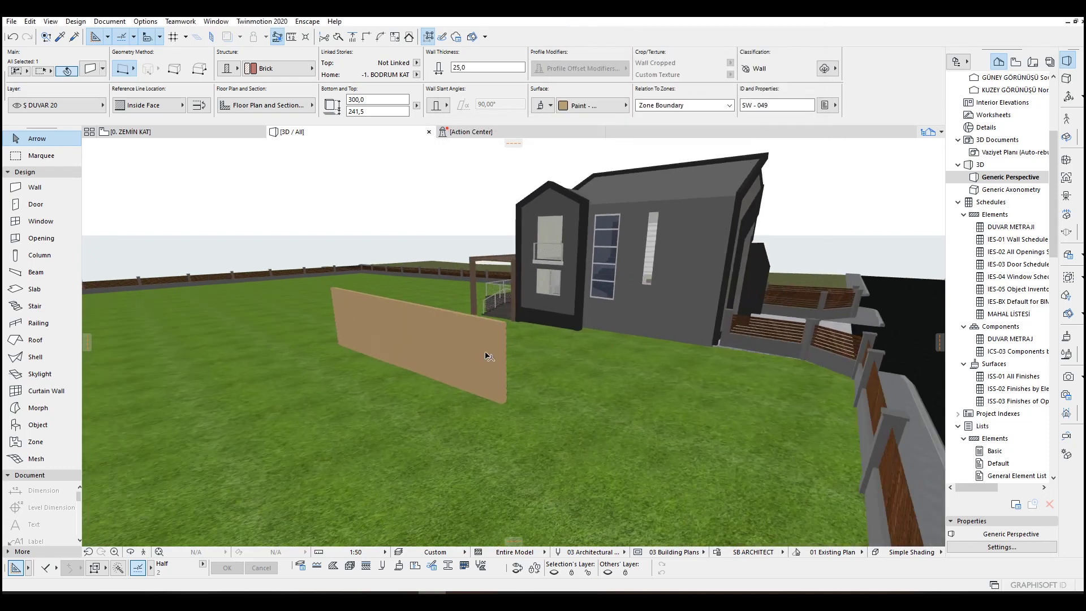
Step: Subtract the beam with profile aa from the wall using Solid Element Operations with own attributes, and inspect the grooves up close
shift+middle_drag(497, 352, 317, 328)
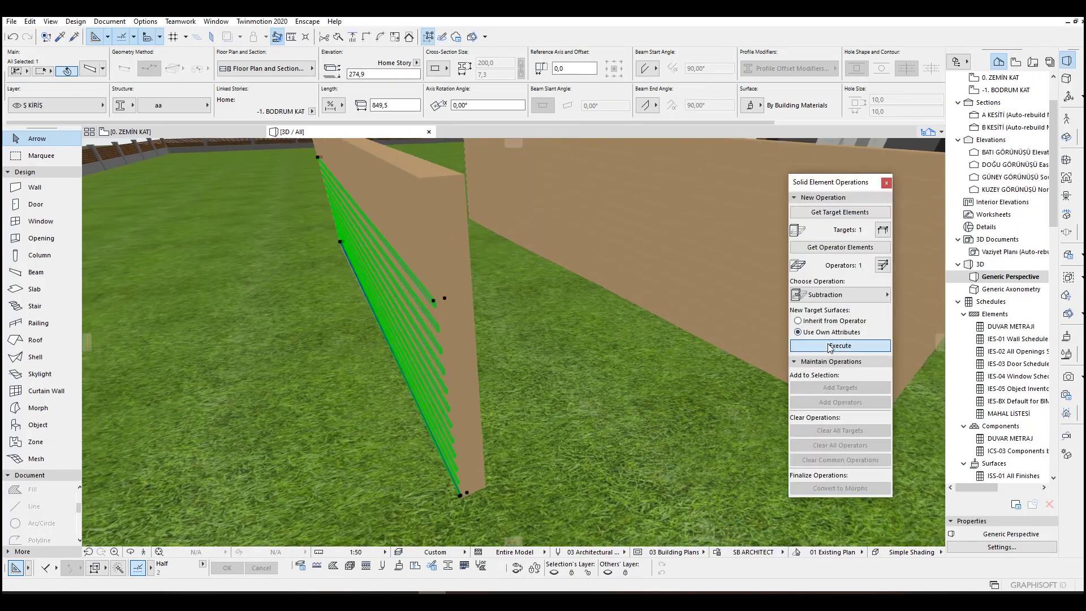
click(455, 334)
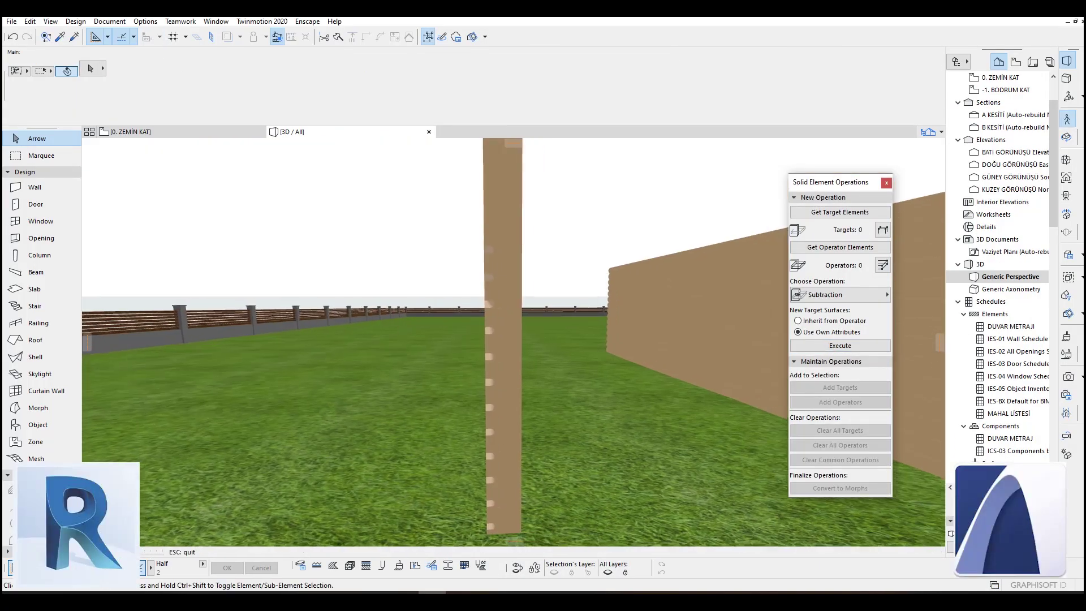
key(Up)
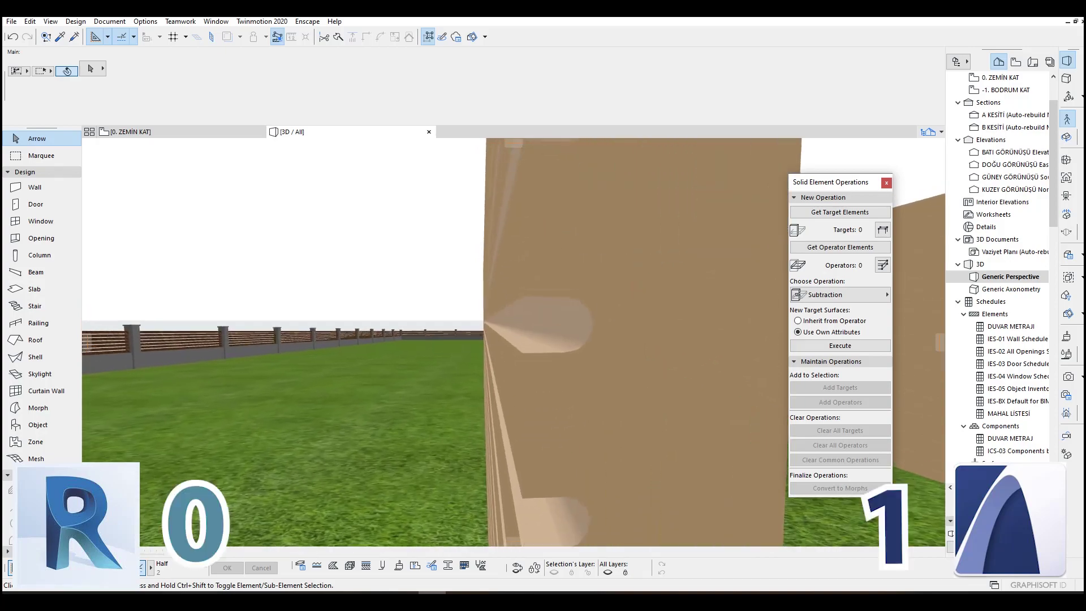
key(Left)
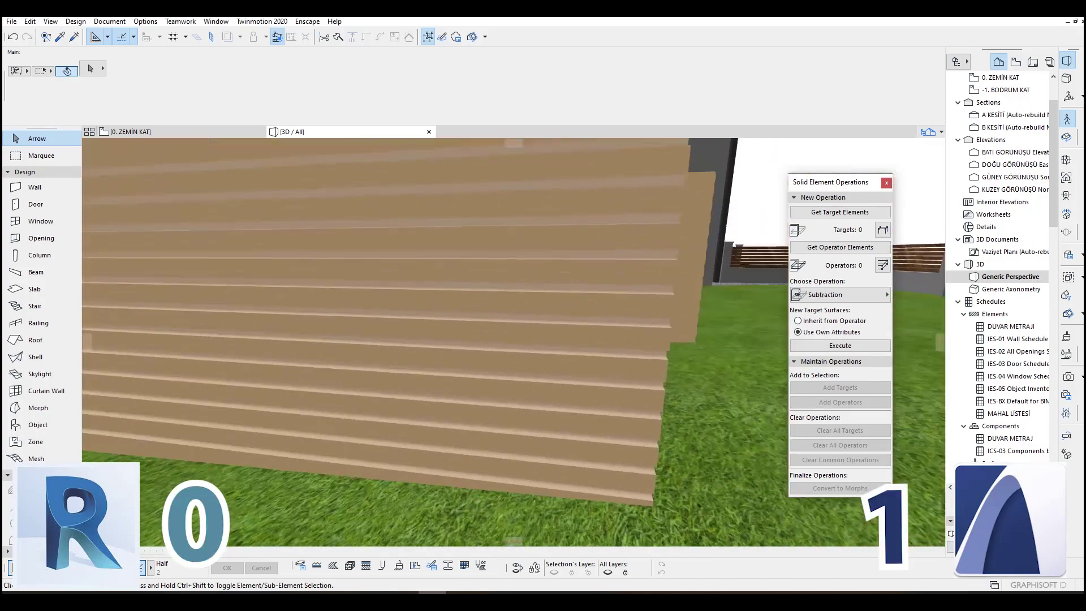
key(Down)
key(Escape)
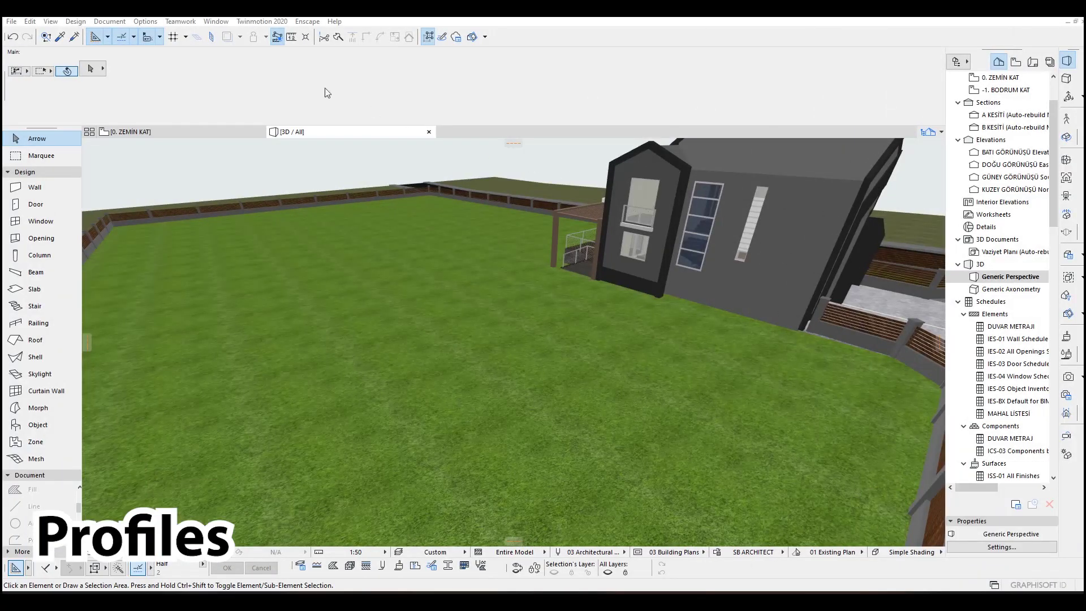
Step: Open the Profile Manager and choose the Parapet 100cm Tuğla profile
click(146, 22)
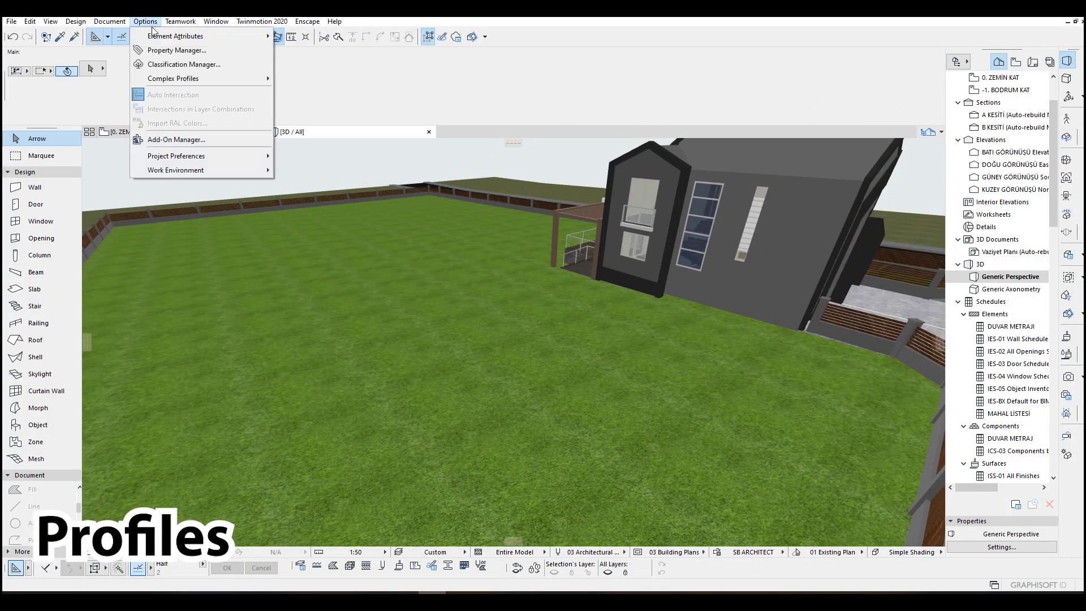
mouse_move(173, 81)
click(294, 79)
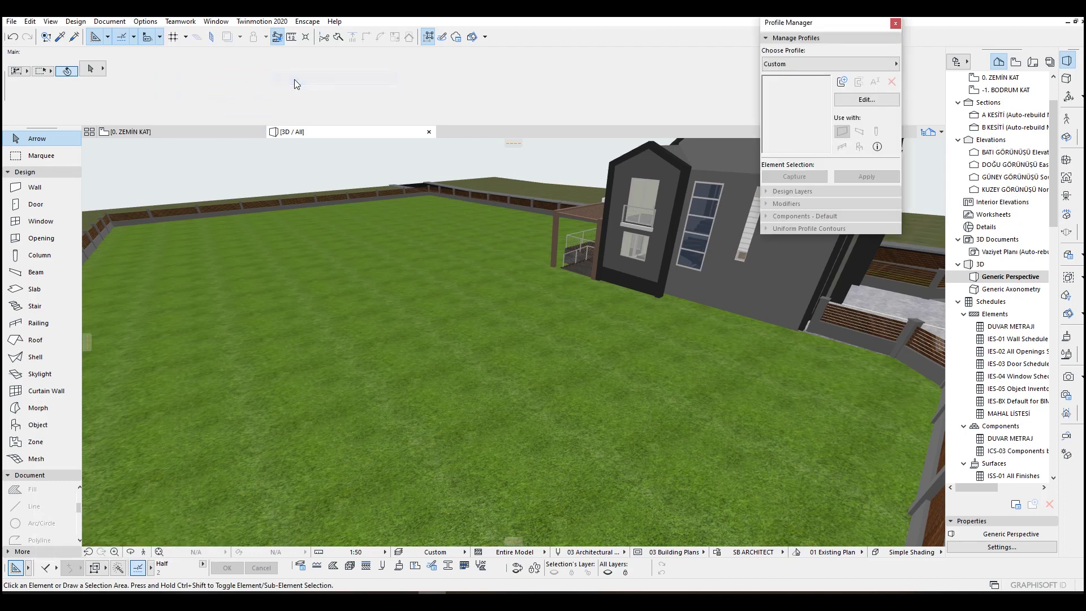
click(785, 69)
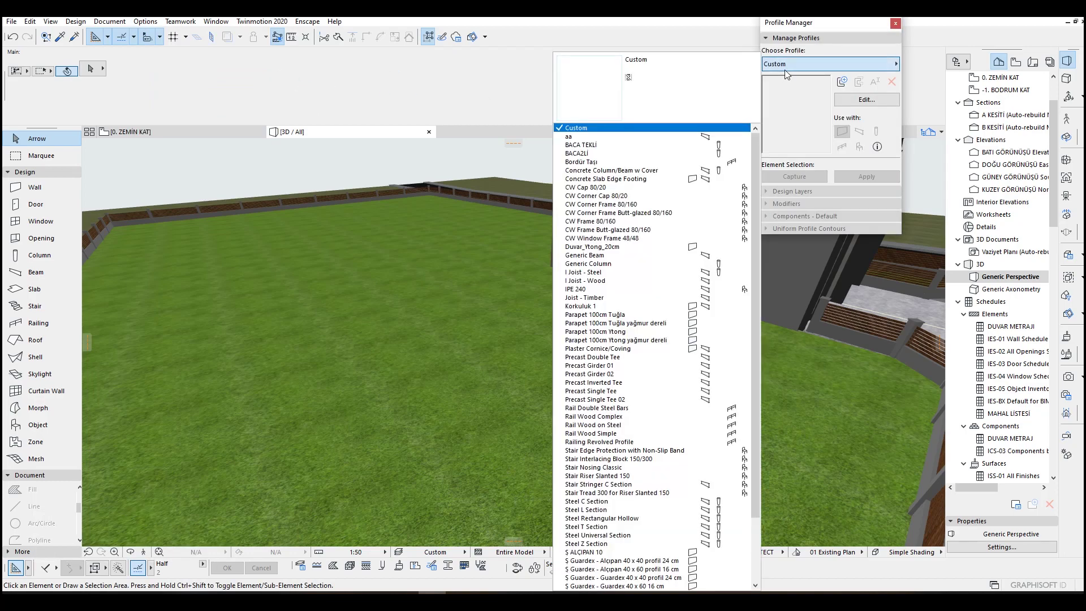
click(599, 314)
middle_drag(407, 339, 405, 310)
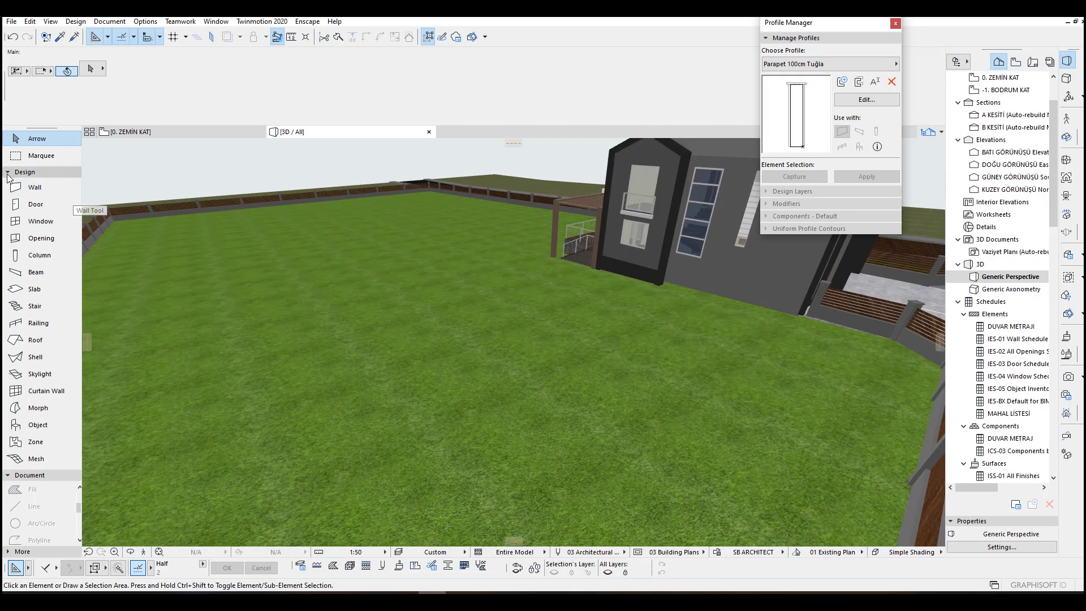
Step: Draw a straight wall segment with the Korkuluk 1 profile on the open lawn
click(30, 190)
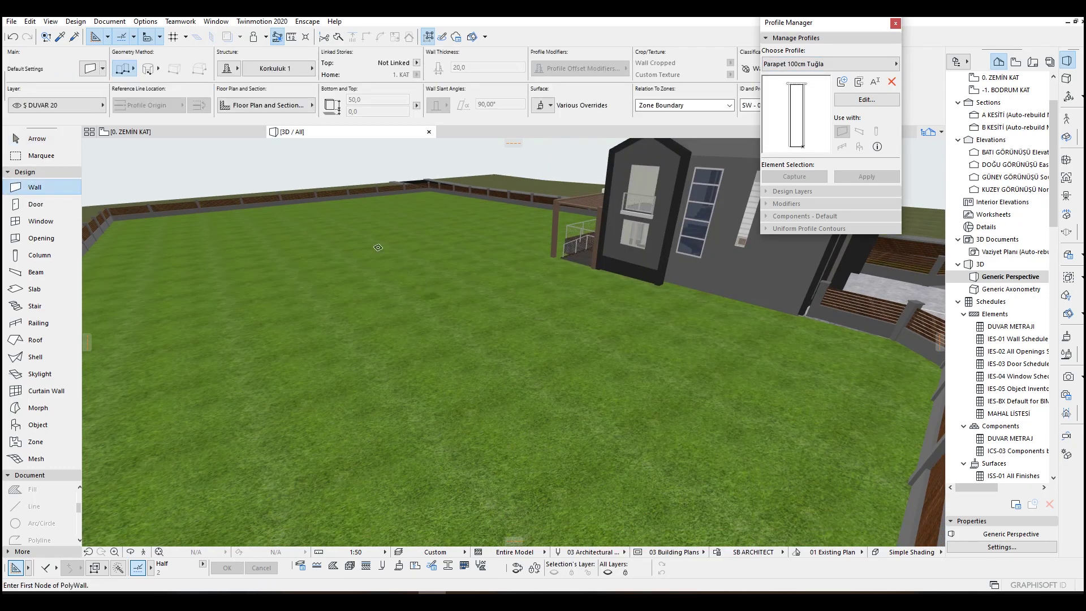
scroll(489, 388, up, 2)
click(447, 357)
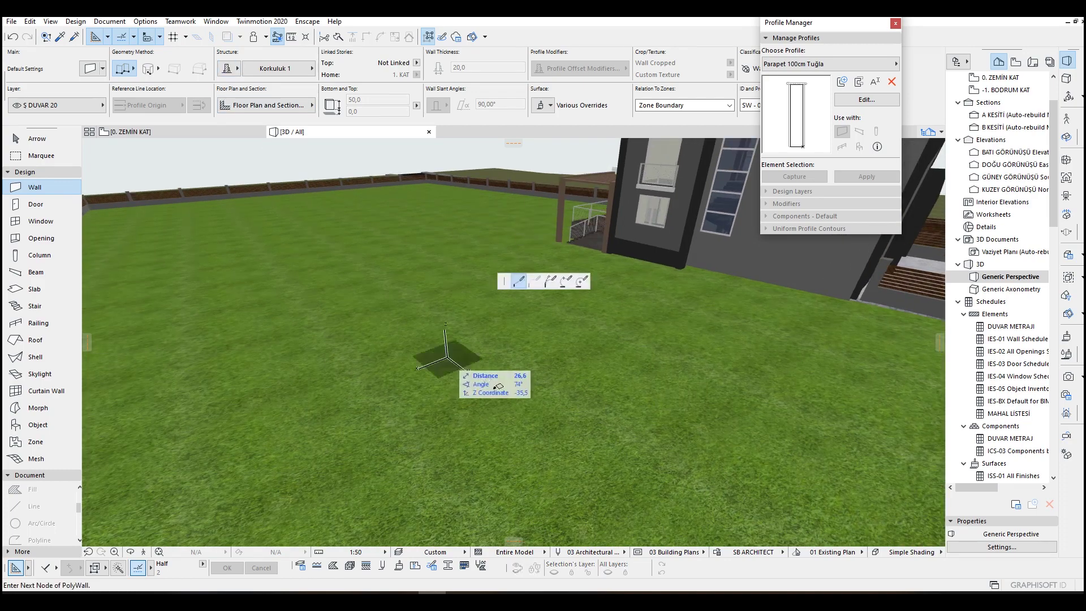
double_click(574, 445)
key(Escape)
scroll(576, 446, up, 4)
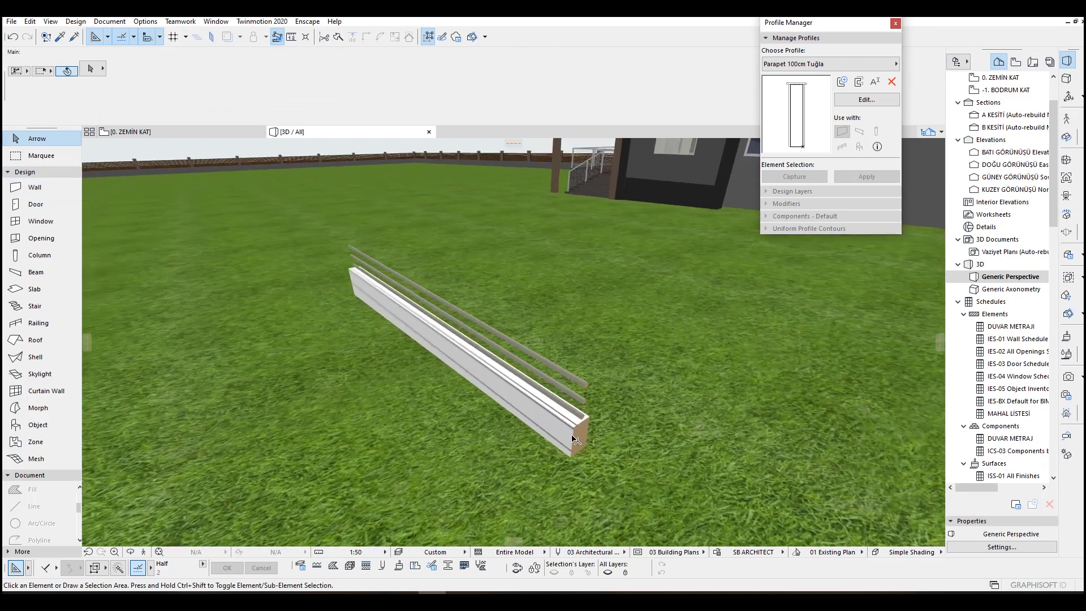
Step: Change the profile of the new lawn wall to Parapet 100cm Tuğla
click(492, 341)
click(290, 71)
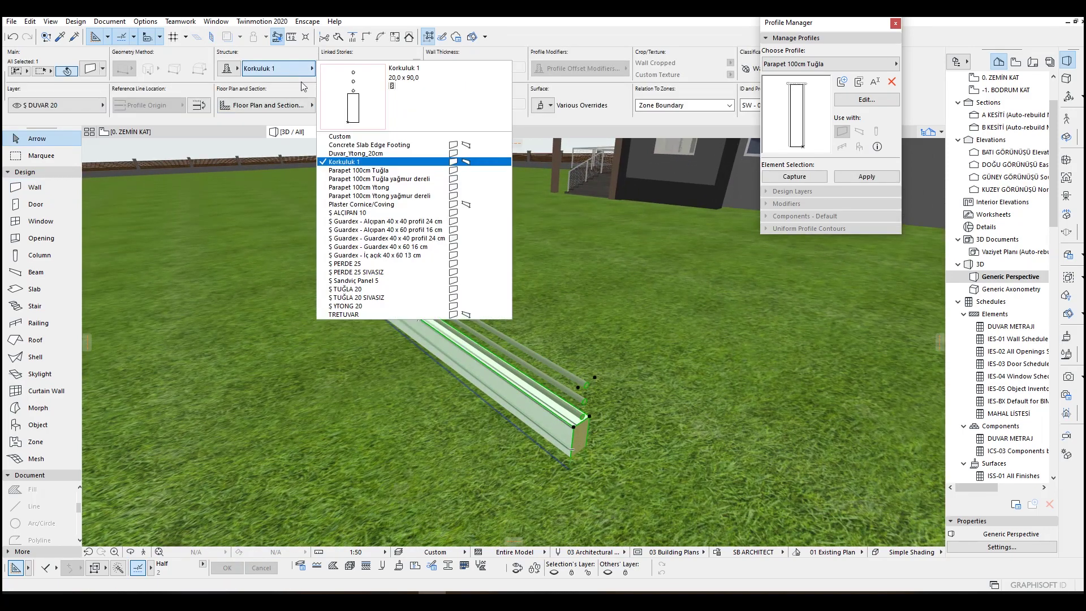
click(380, 170)
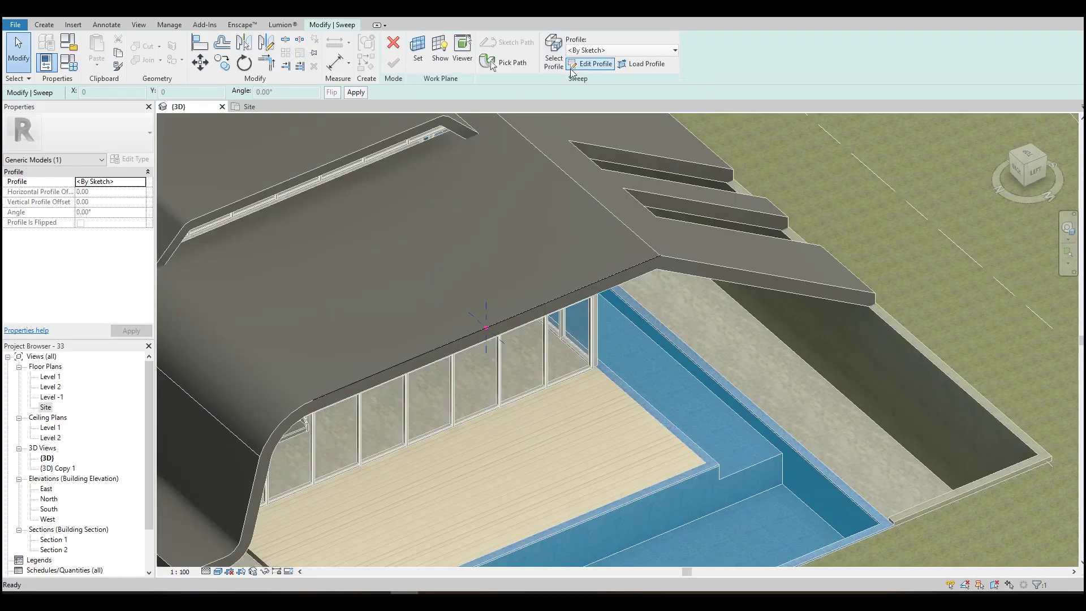
Step: Switch to Revit, sketch a small rectangular profile at the roof edge path, and finish the sweep
click(591, 63)
click(426, 41)
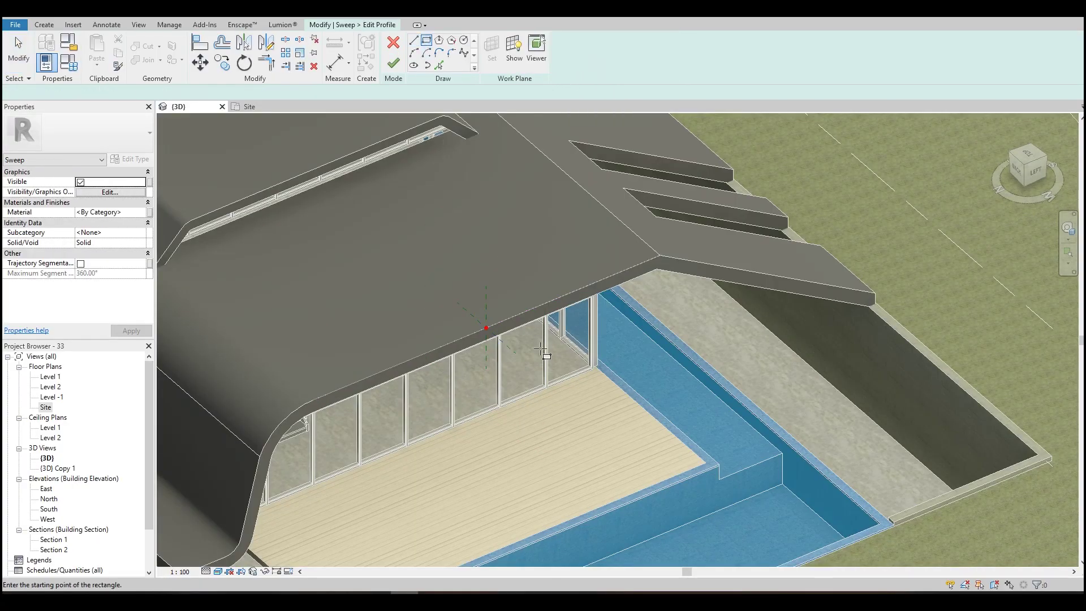
scroll(485, 326, up, 5)
scroll(484, 324, up, 1)
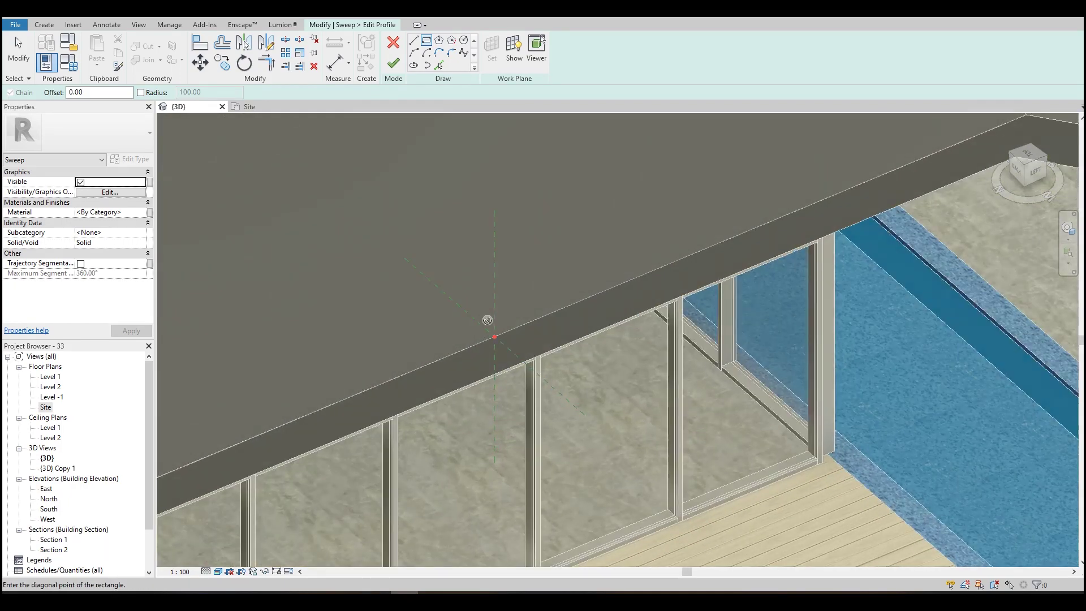
click(487, 317)
click(506, 356)
click(393, 63)
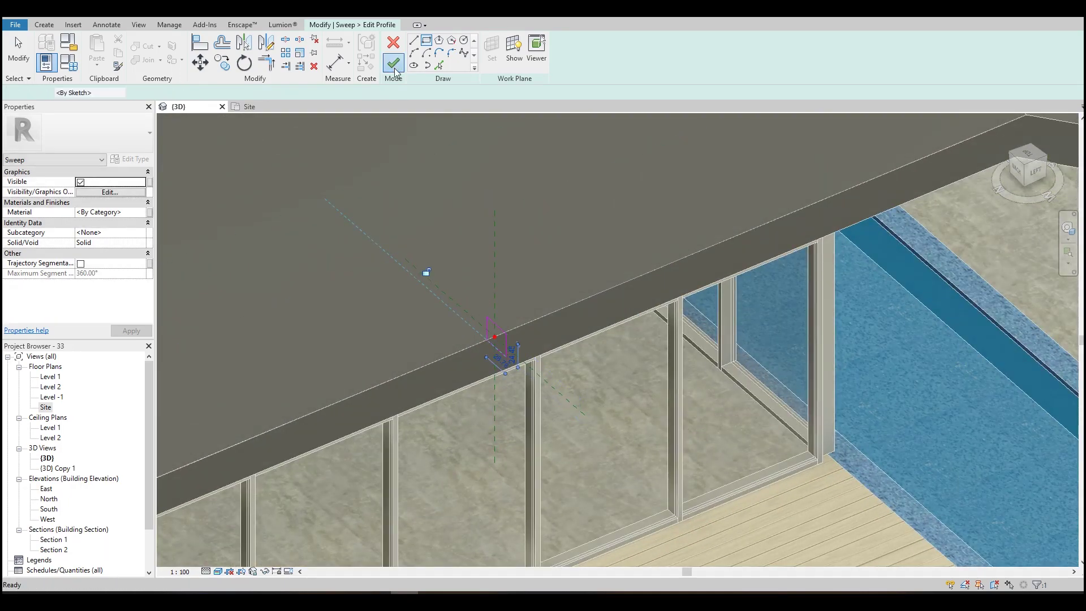
click(393, 64)
Step: Inspect where the roof-edge sweeps meet at the corner, and finish the in-place model
scroll(400, 243, down, 5)
shift+middle_drag(622, 226, 399, 244)
scroll(328, 334, up, 4)
shift+middle_drag(328, 333, 459, 302)
key(Escape)
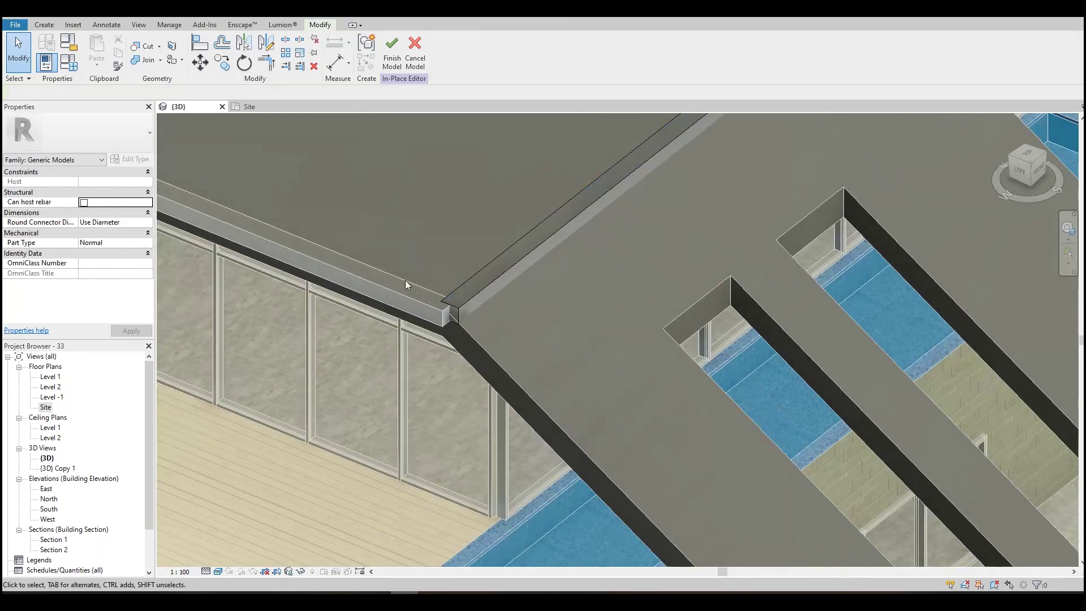
scroll(405, 280, up, 2)
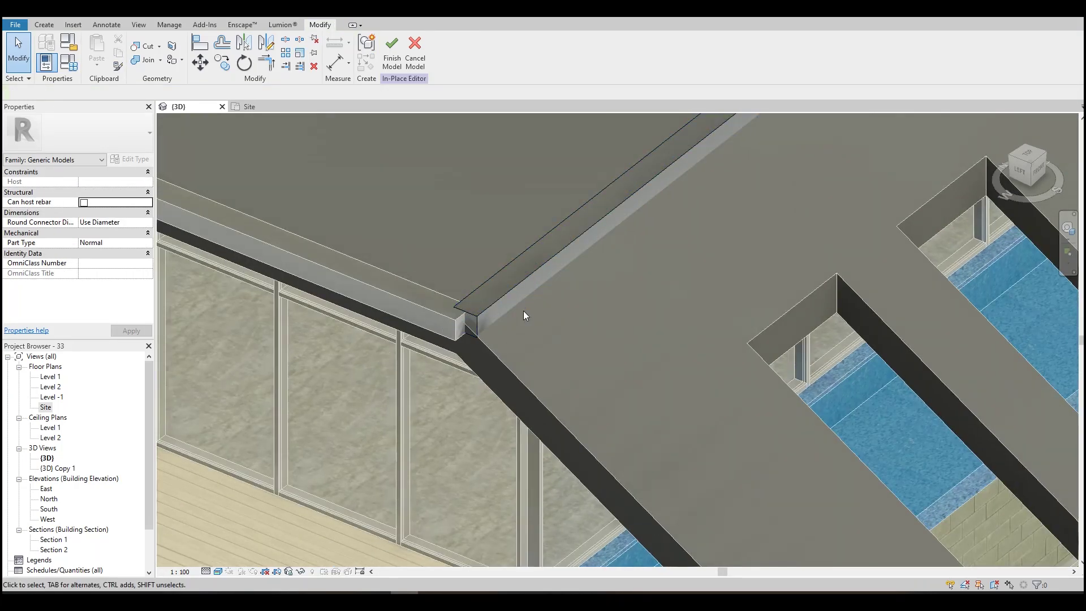
click(398, 45)
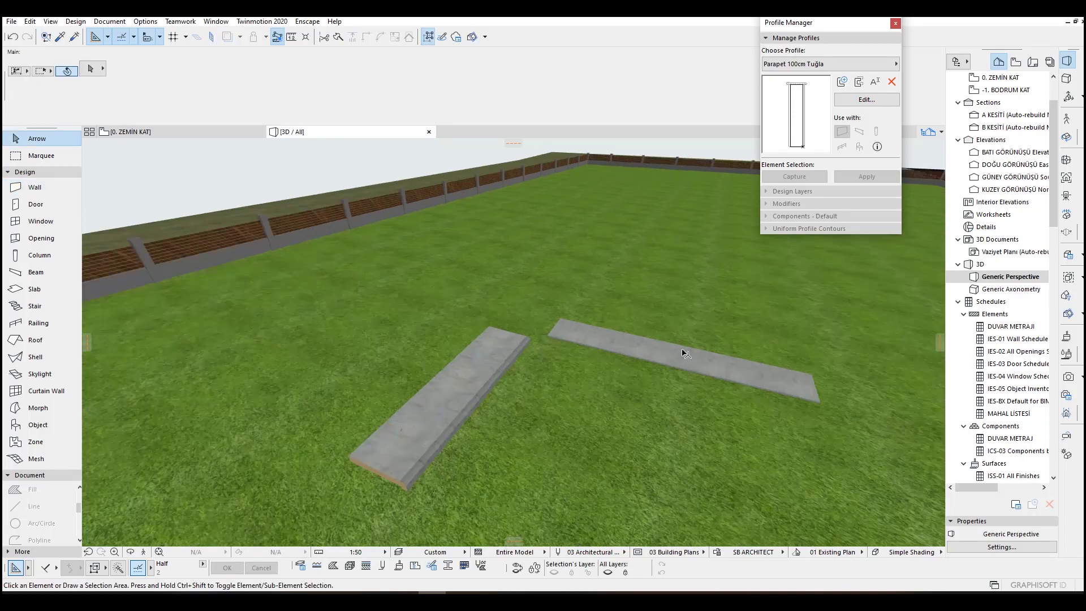
Step: Switch to Archicad and move one TRETUVAR curb by its end corner onto the end corner of the other curb
click(602, 355)
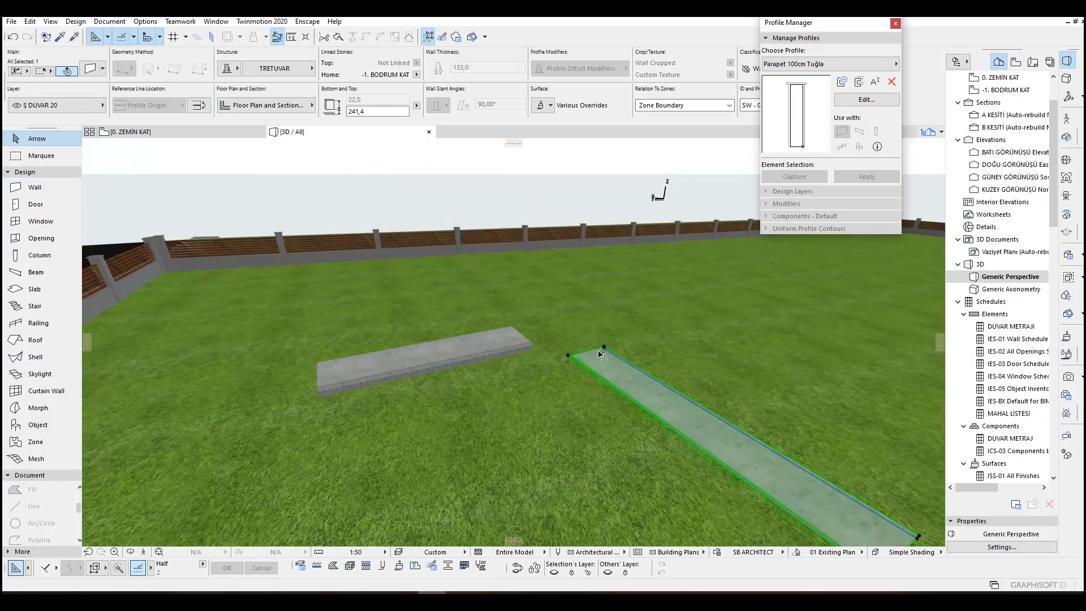
key(ctrl+d)
click(604, 347)
click(512, 327)
shift+middle_drag(511, 328, 404, 408)
click(404, 408)
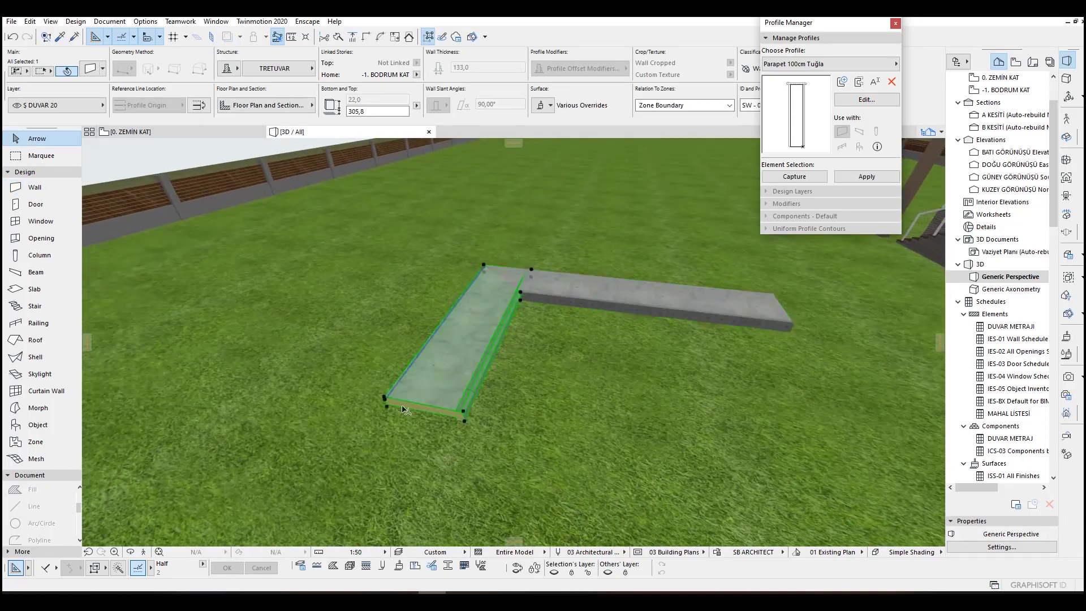
click(385, 399)
click(626, 182)
key(Escape)
click(425, 348)
click(625, 182)
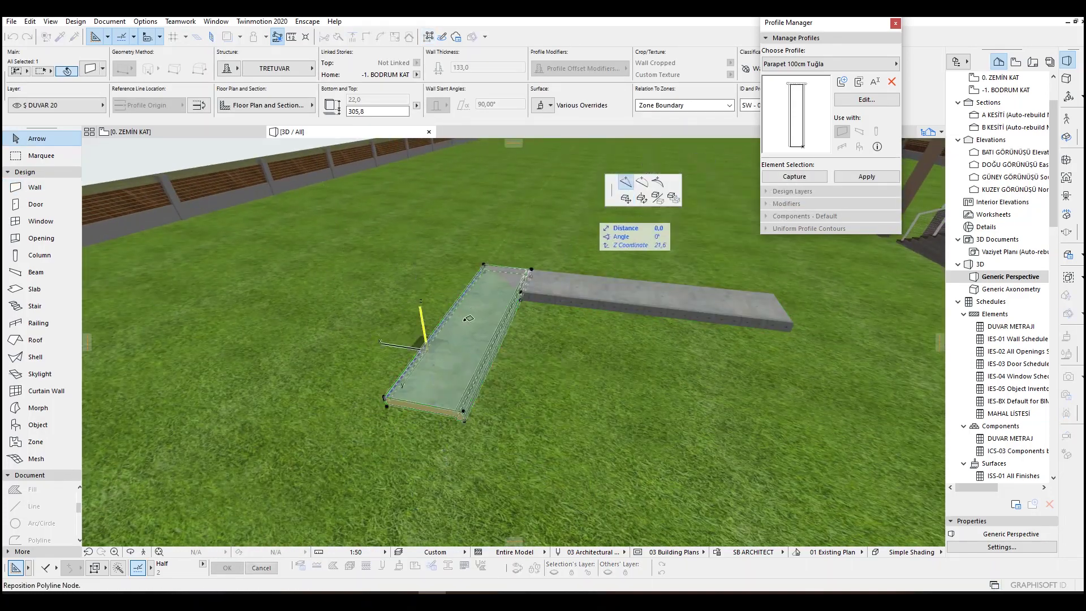
key(Escape)
Step: Curve the outer edge of the other straight curb into an arc with a radius of about 359
middle_drag(459, 325, 540, 343)
click(674, 316)
click(689, 295)
click(642, 182)
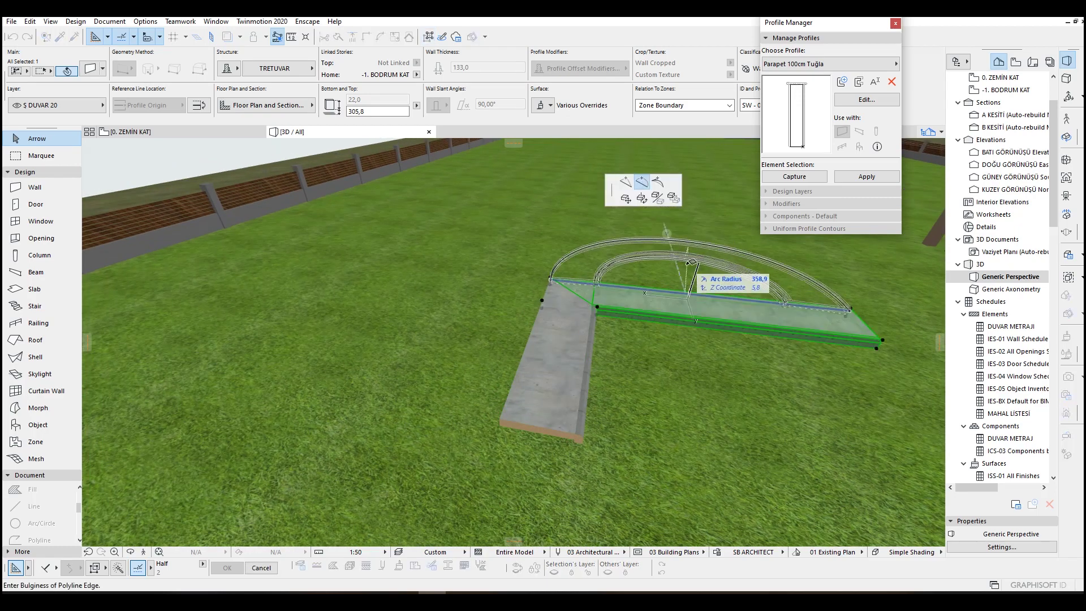
click(688, 263)
Step: Select the three connected curbs together and pull the straight middle curb's outer edge outward into a new corner
shift+middle_drag(701, 295, 487, 320)
click(535, 308)
shift+click(483, 313)
shift+click(659, 287)
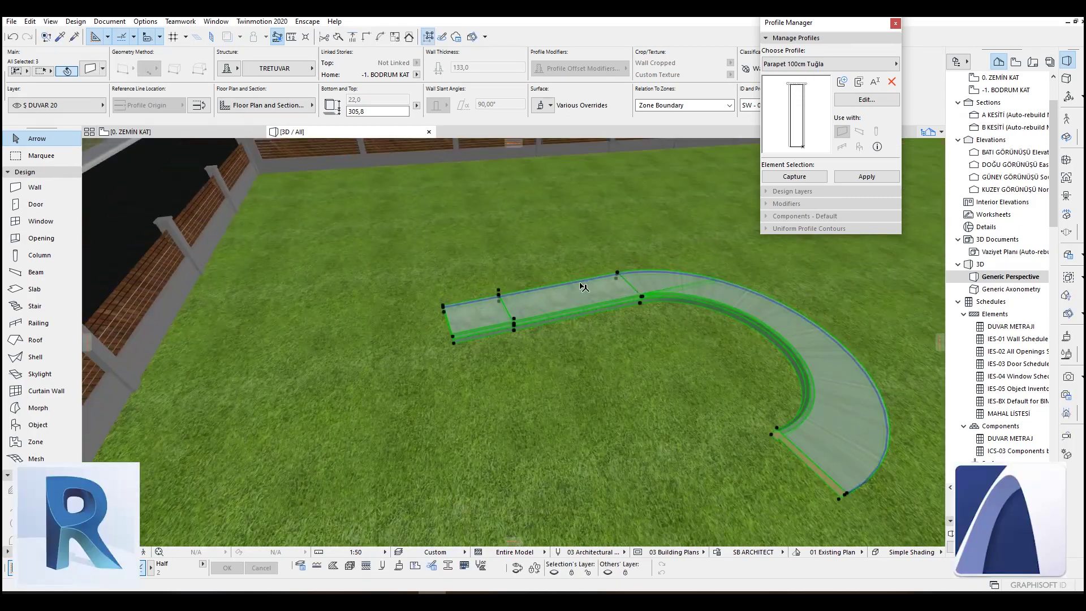
click(581, 282)
click(673, 184)
click(550, 242)
Step: Move the short straight end curb away from the curved curb onto the open lawn
shift+middle_drag(550, 242, 467, 294)
key(Escape)
click(467, 295)
key(ctrl+d)
click(516, 328)
click(408, 354)
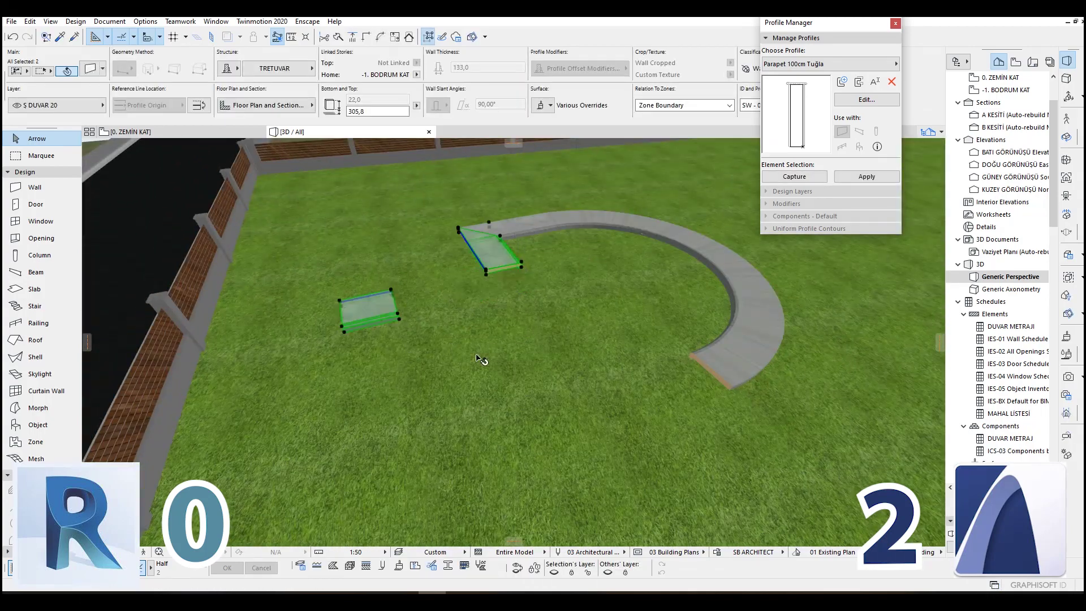
key(Escape)
shift+middle_drag(481, 360, 317, 332)
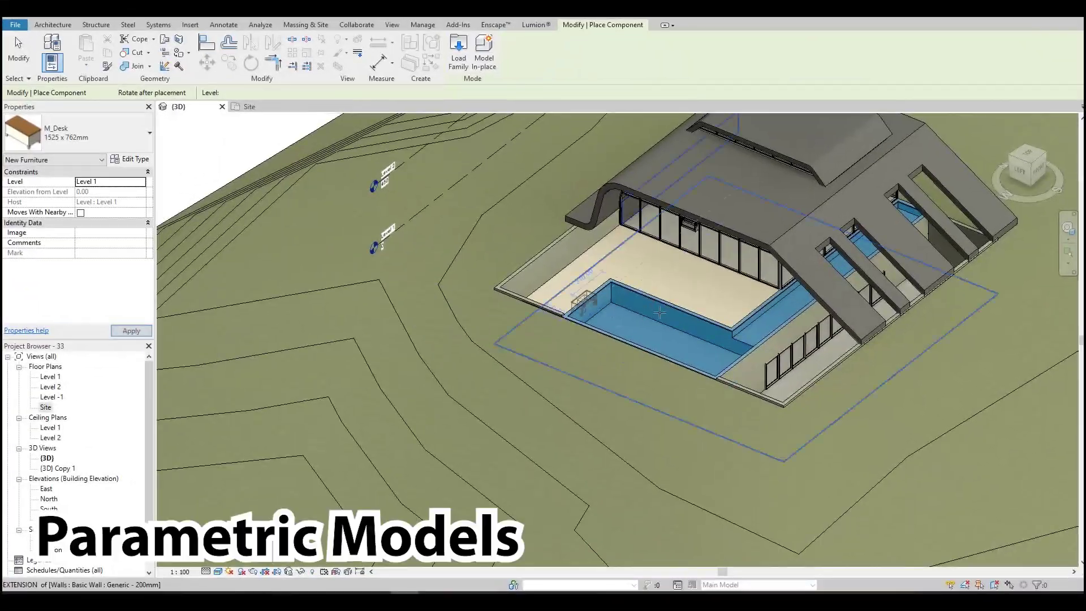
Step: Switch to Revit and place the M_Desk 1525 x 762mm furniture on the terrace beside the pool
scroll(659, 313, up, 3)
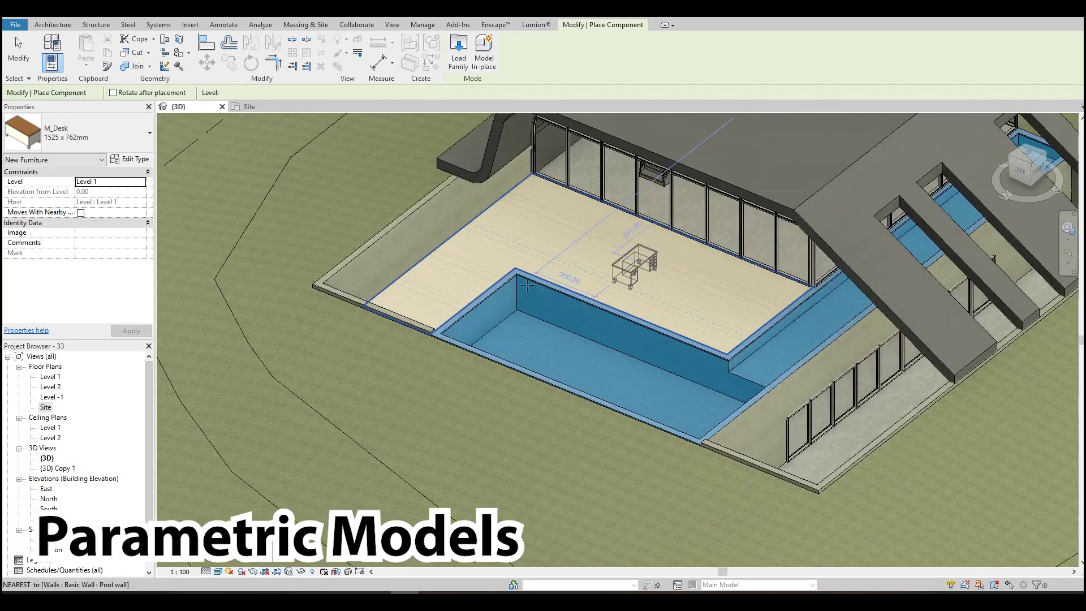
click(589, 296)
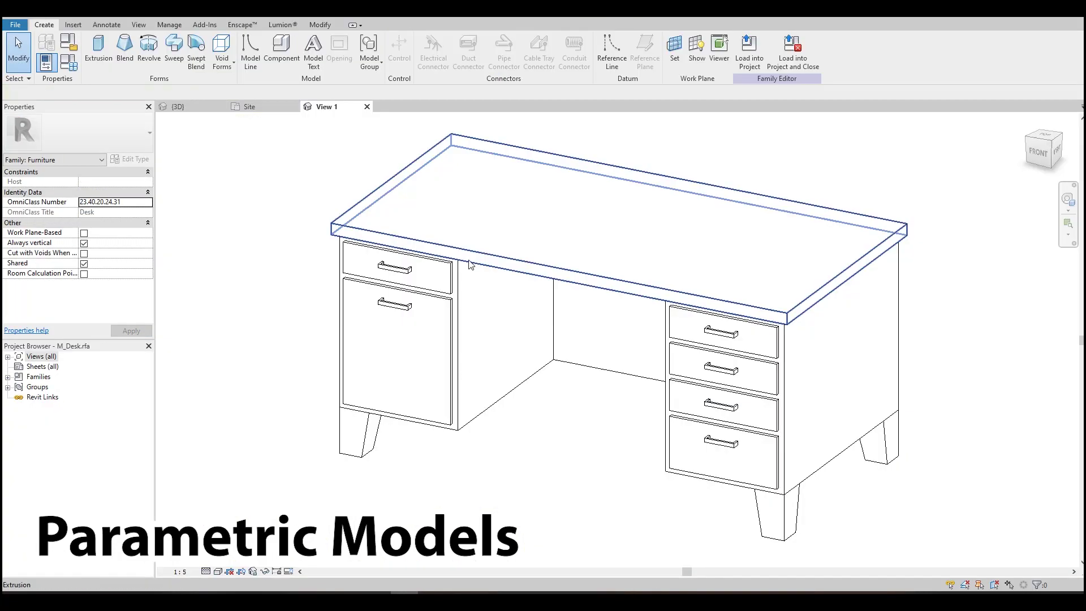
Step: Examine the parameter labels available for the right-hand 203 dimension in the desk family's ground floor plan
click(429, 266)
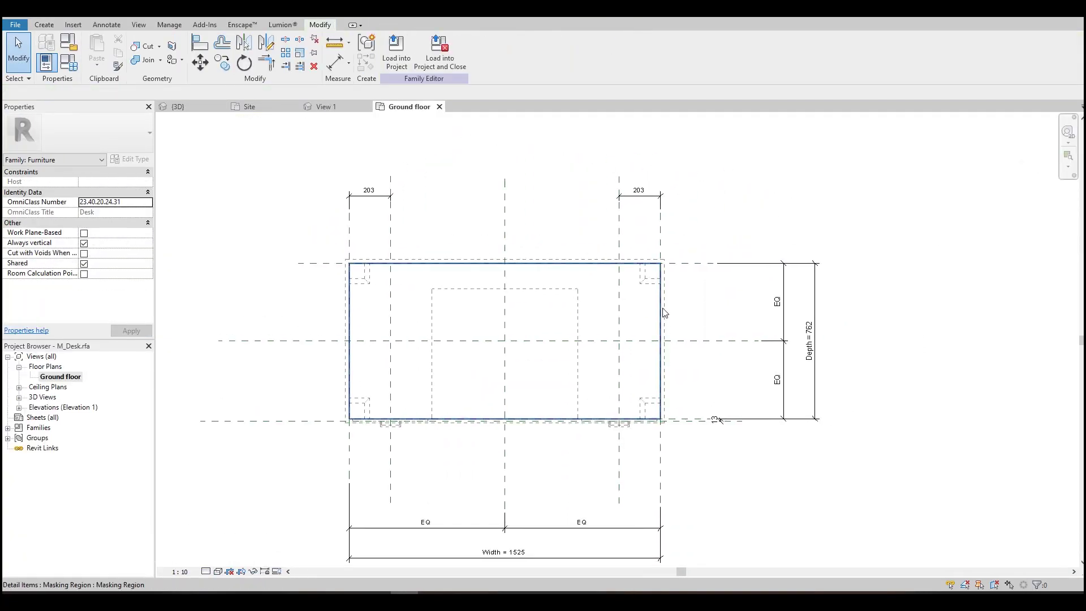
scroll(652, 193, up, 2)
click(646, 197)
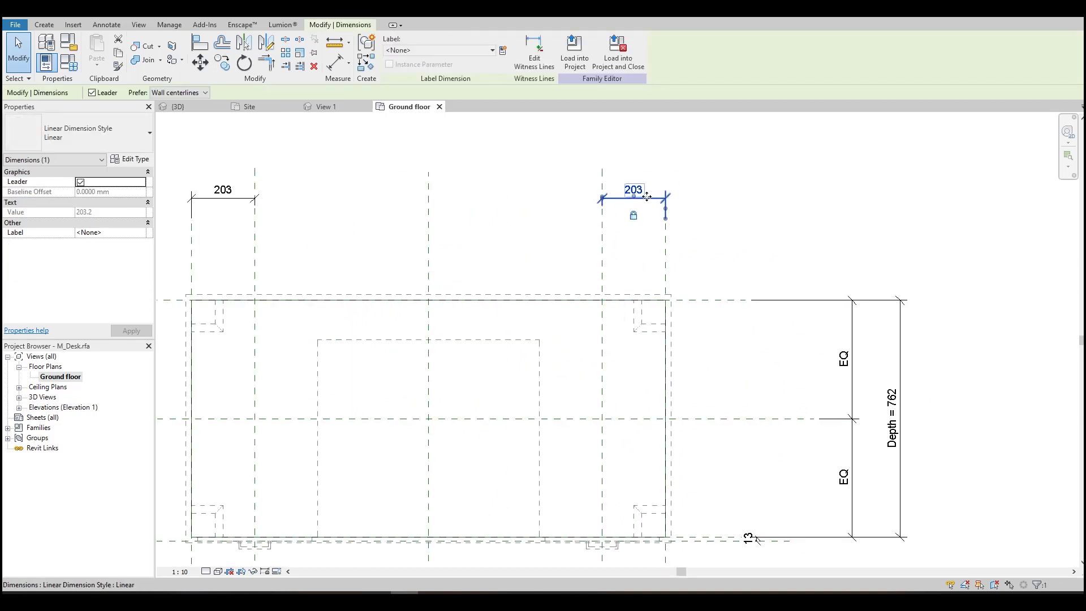
click(483, 51)
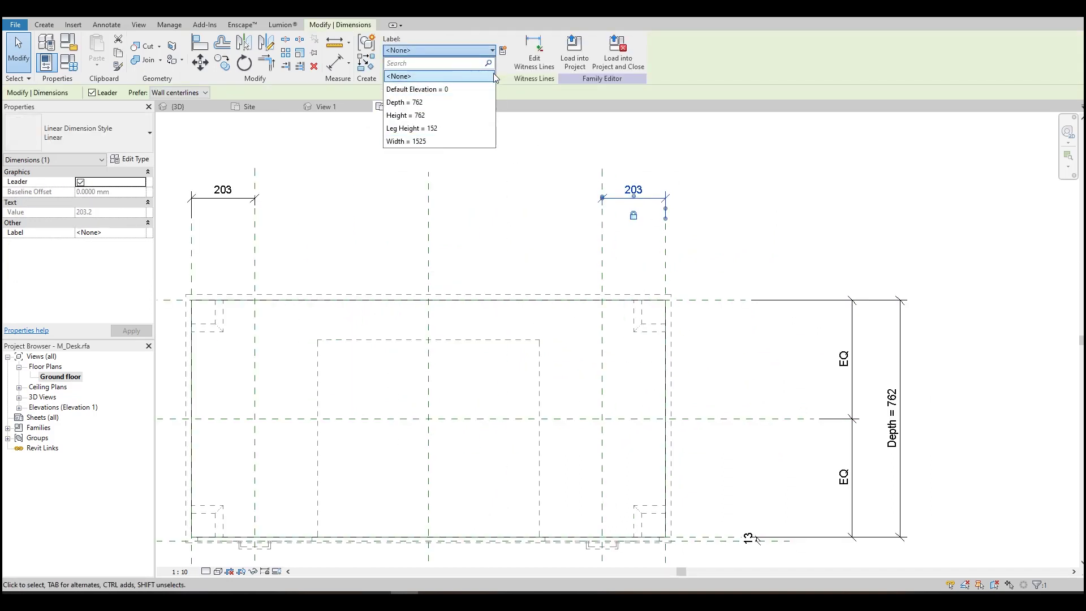
click(229, 122)
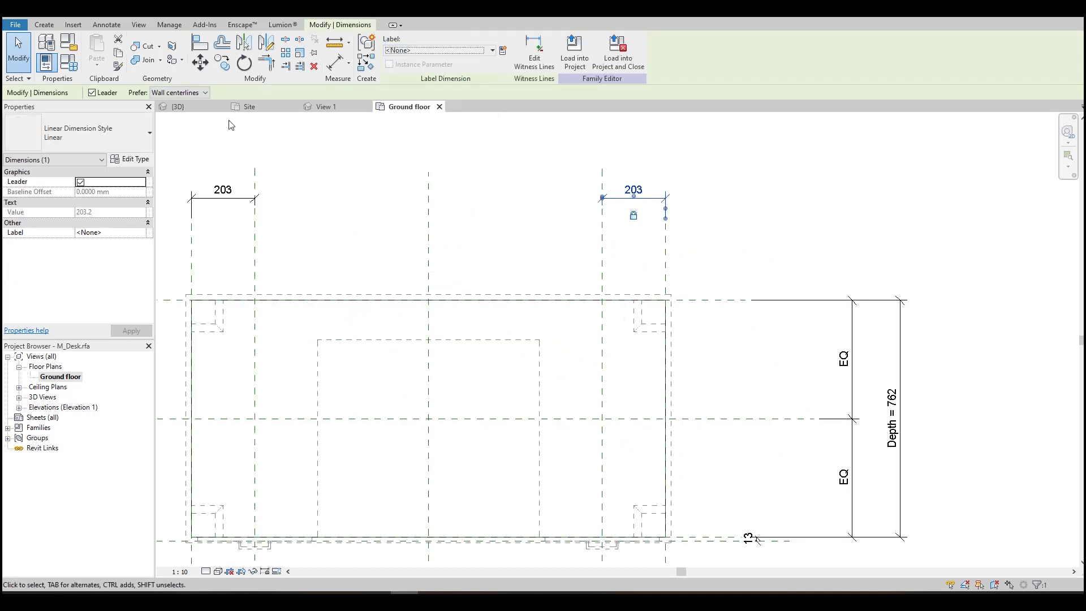
click(75, 69)
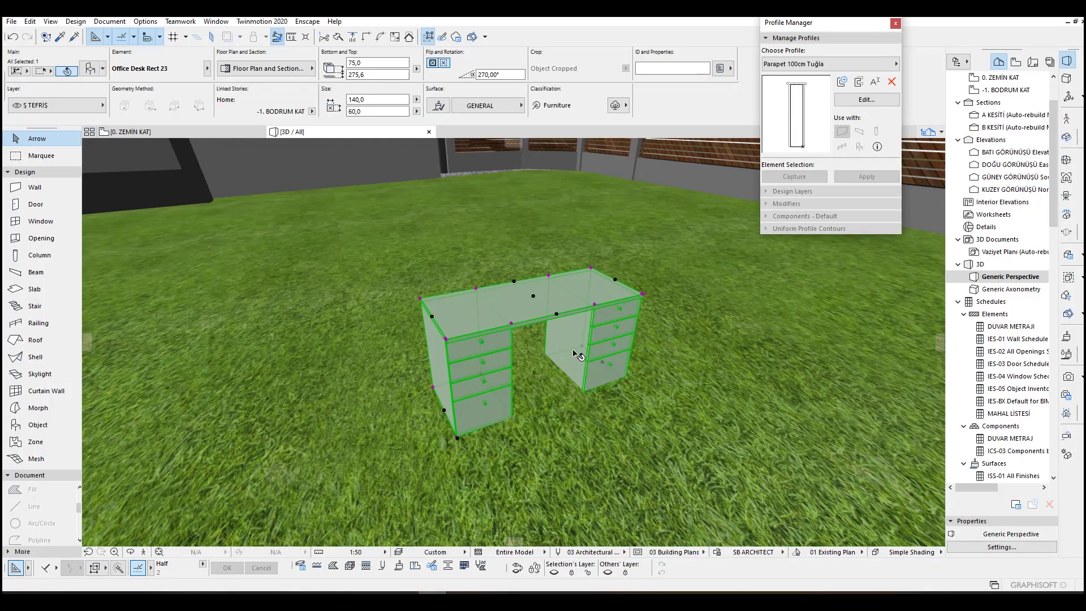
Step: Switch to Archicad and open the library object of the selected Office Desk Rect 23 for editing
click(13, 22)
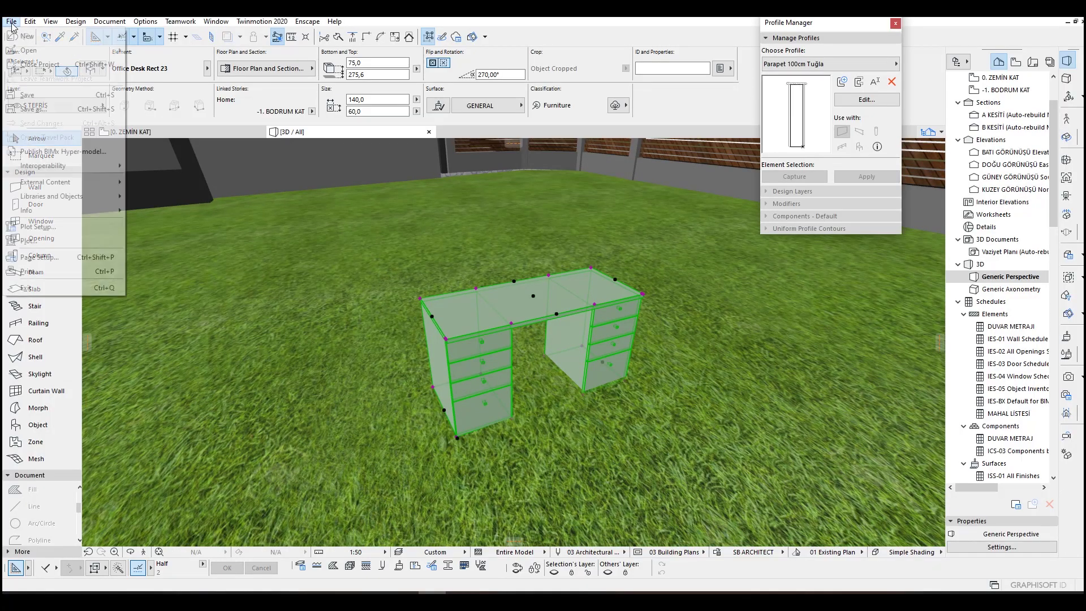
mouse_move(68, 196)
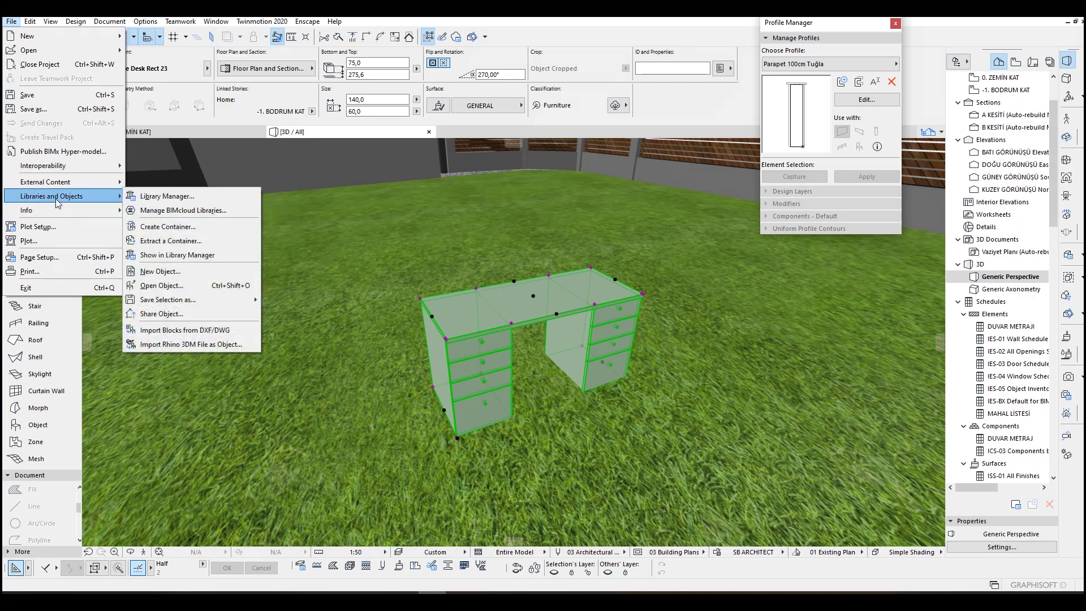
click(169, 285)
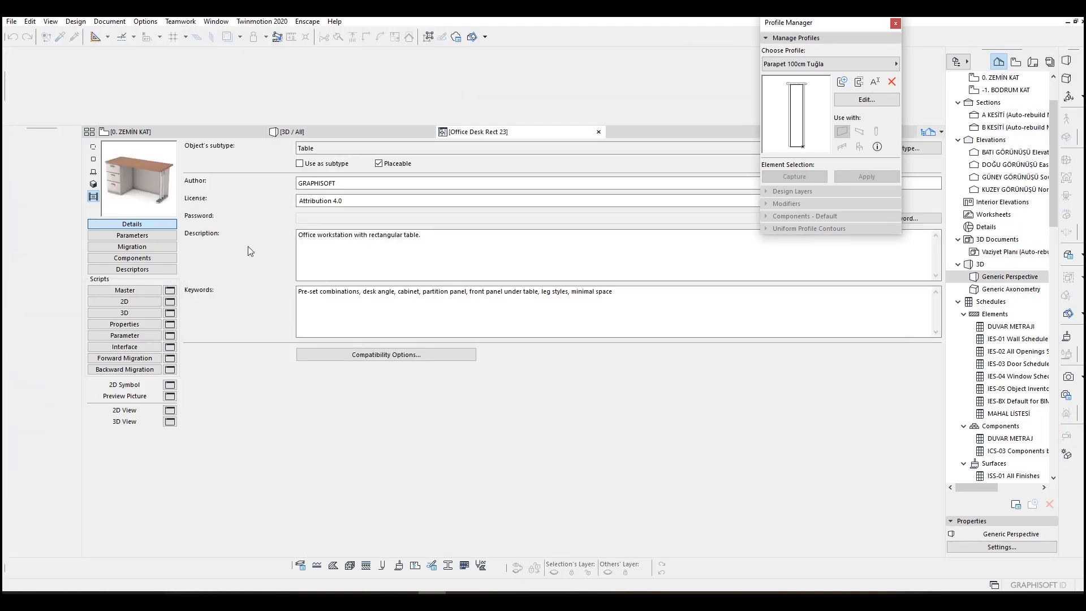
Step: Examine the desk object's parameter list, then its 2D and 3D scripts
click(116, 237)
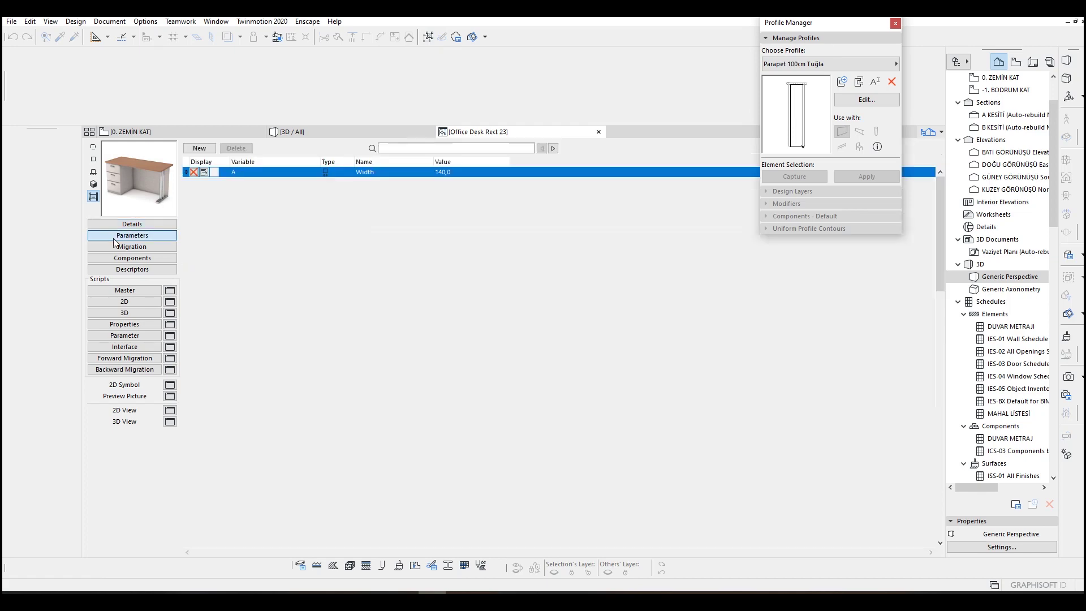
scroll(162, 256, down, 6)
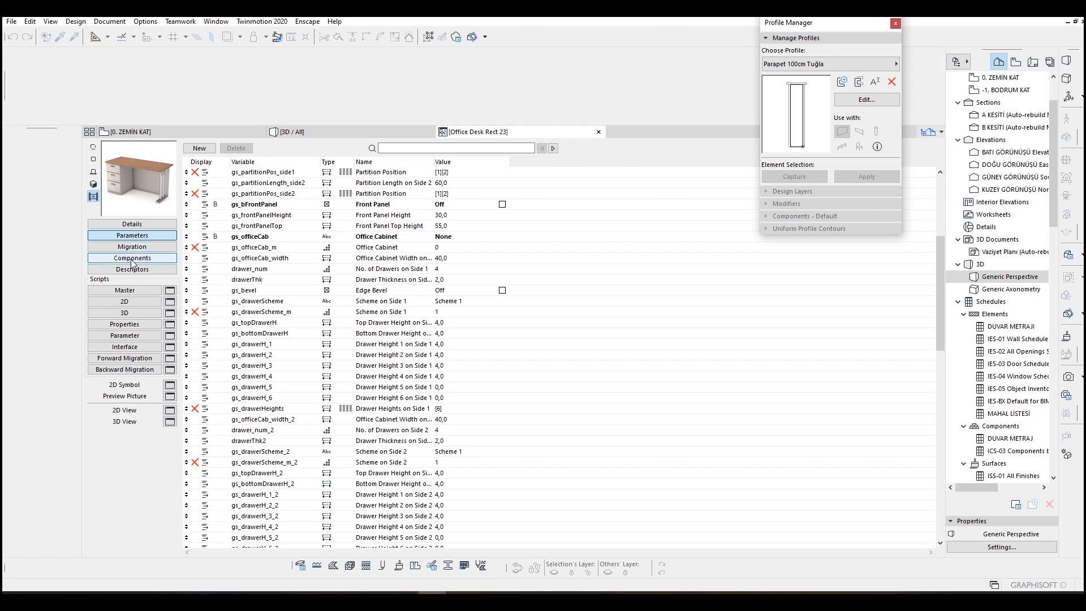
click(128, 301)
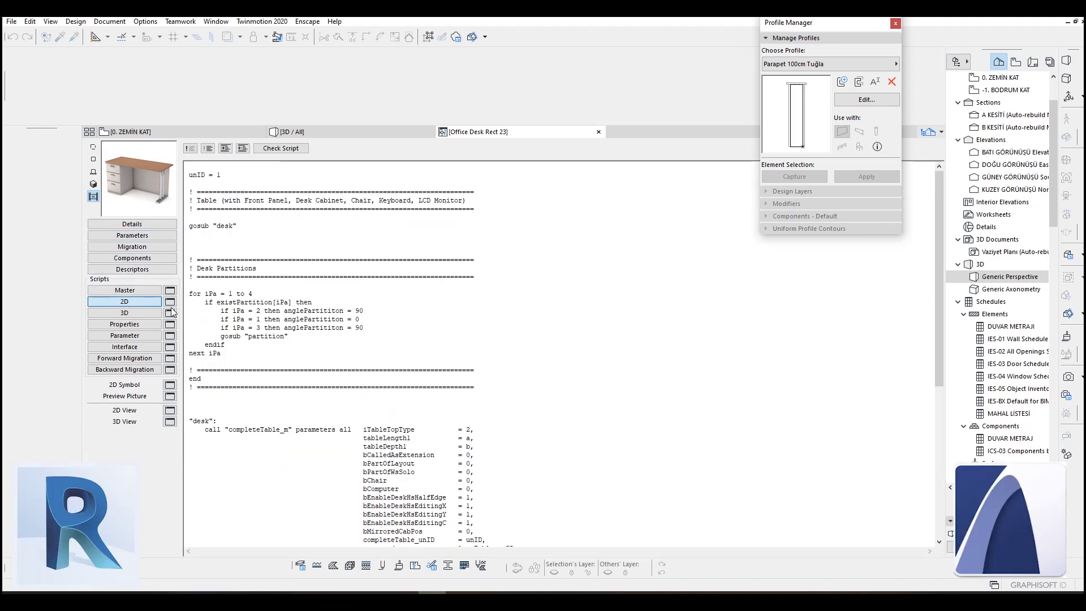
scroll(172, 311, down, 10)
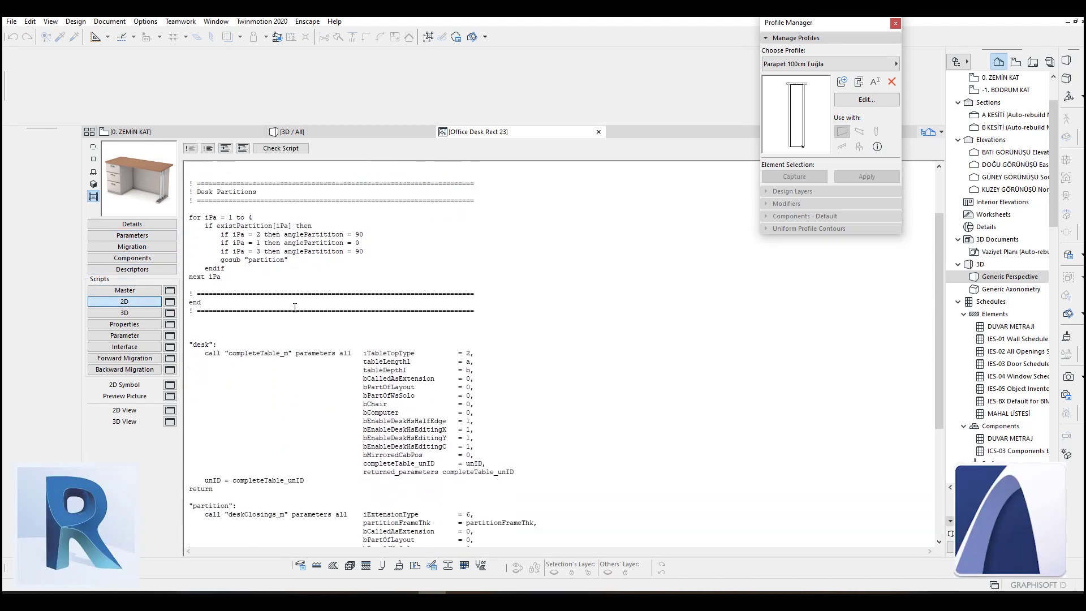
click(124, 313)
scroll(398, 307, down, 15)
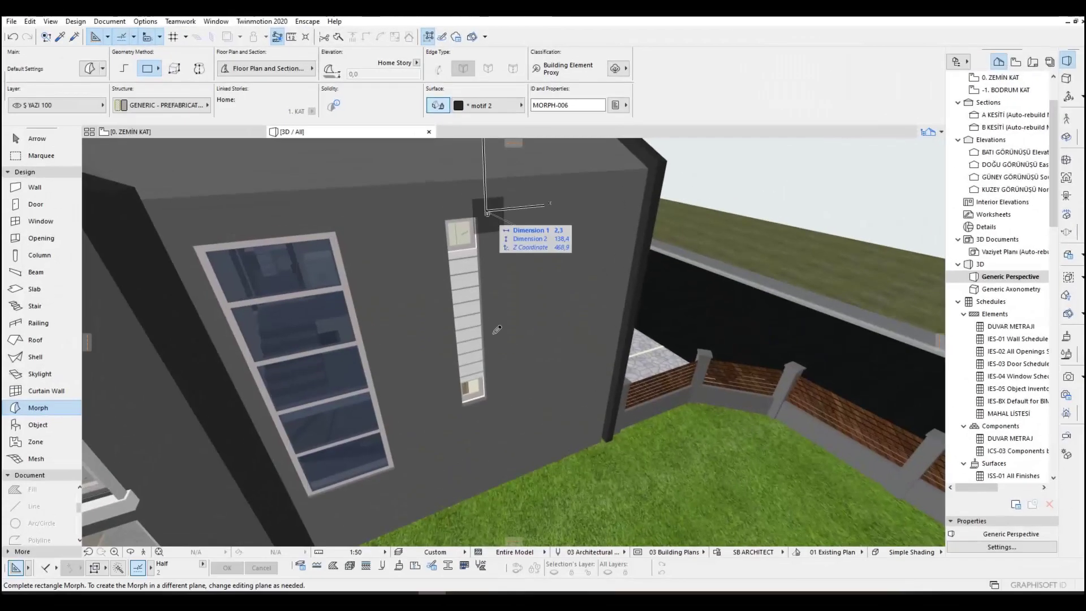
Step: Complete a narrow vertical morph rectangle on the wall beside the slim window and extrude its face outward
click(519, 418)
key(Escape)
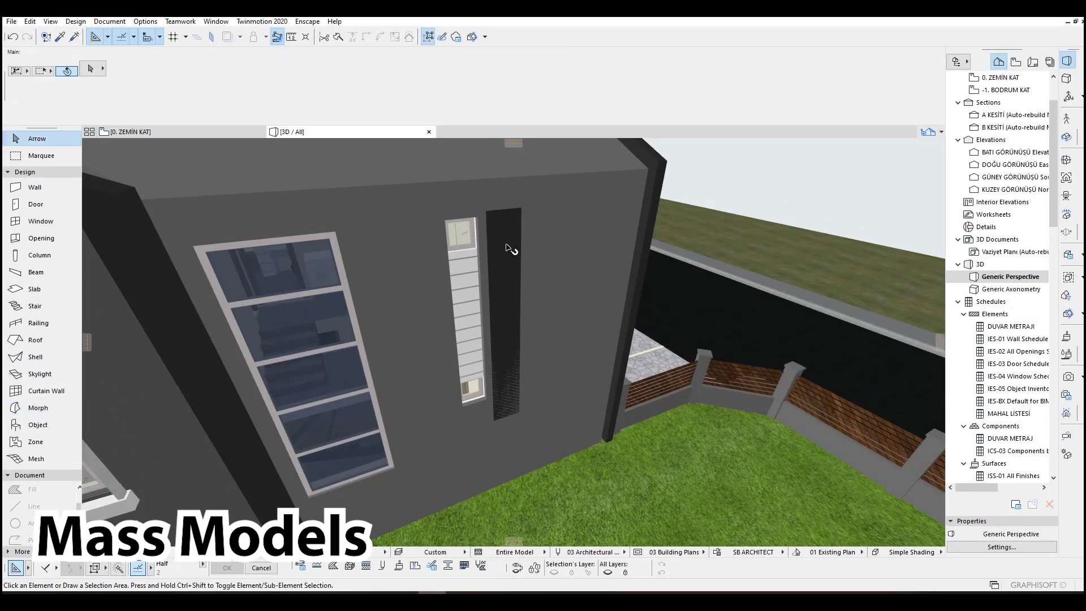
click(502, 249)
click(501, 245)
click(551, 298)
click(548, 284)
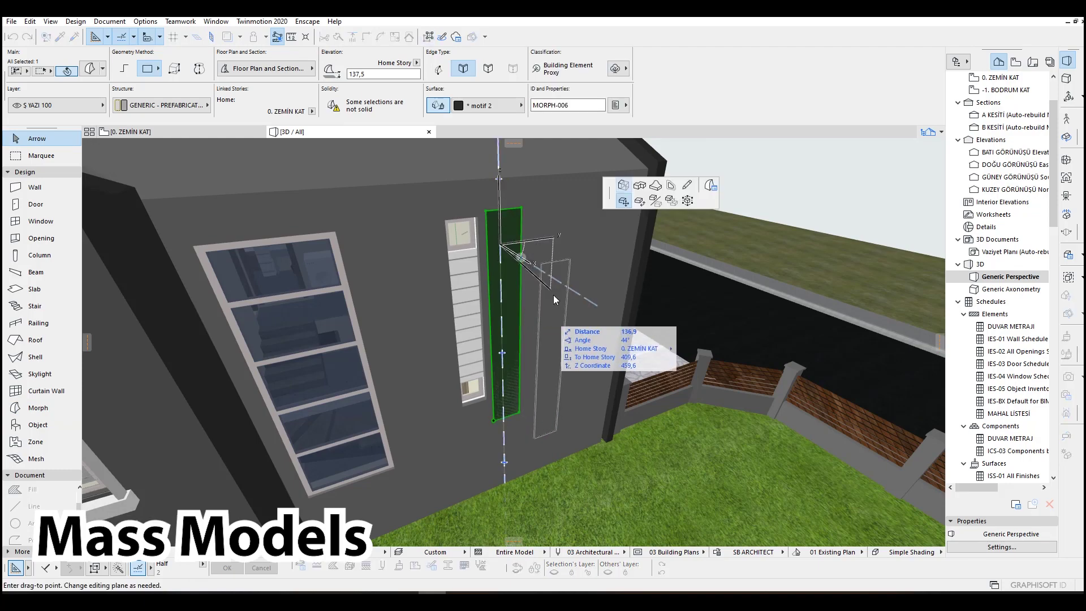
click(626, 183)
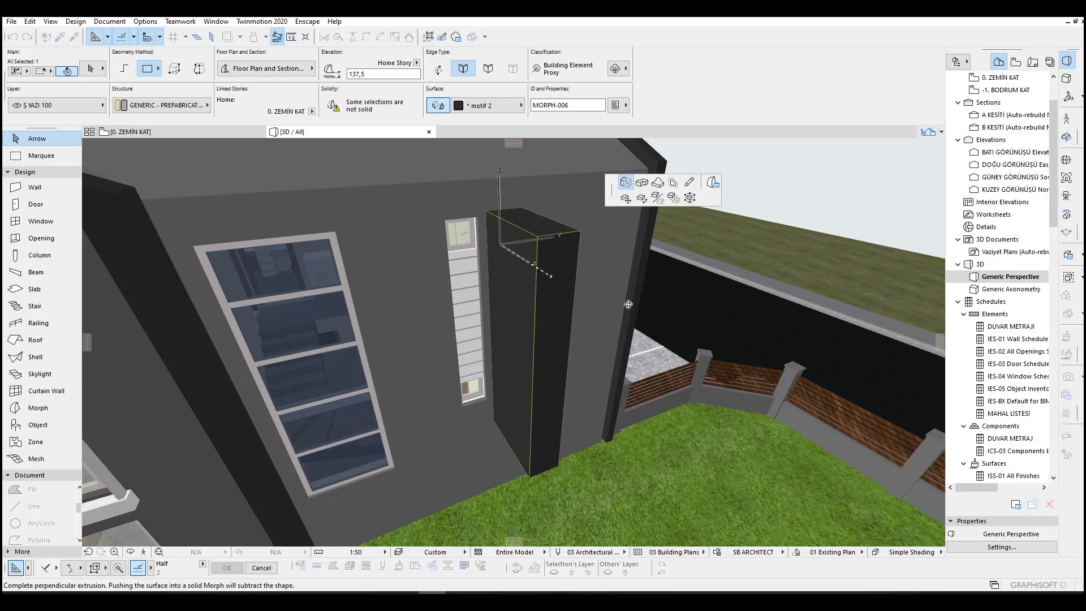
shift+middle_drag(536, 269, 492, 218)
click(531, 250)
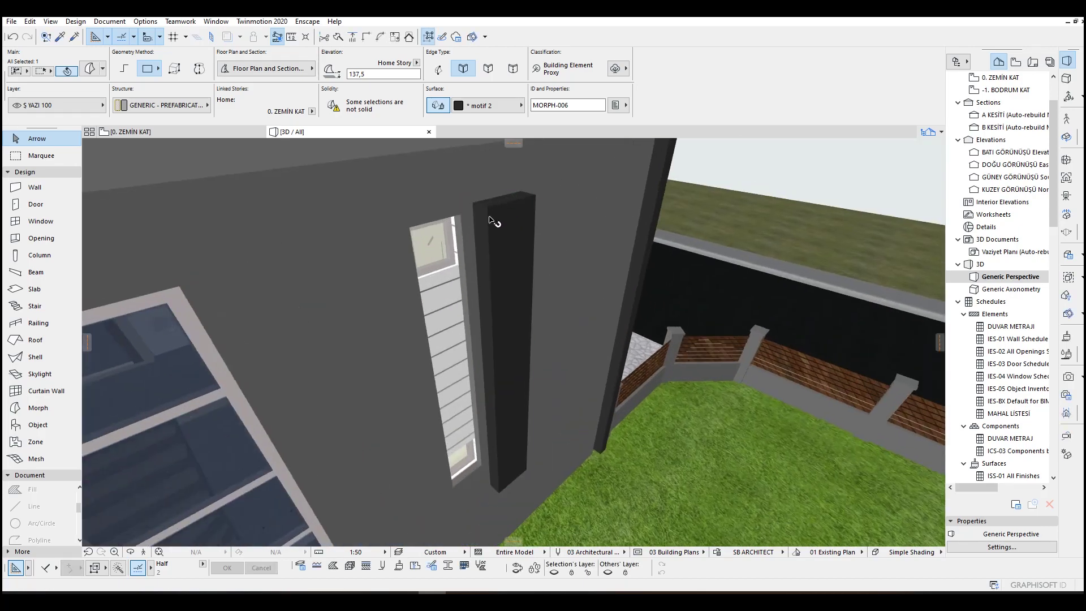
key(Escape)
Step: Fillet the four front edges of the wall morph with a radius of 10
ctrl+shift+click(488, 223)
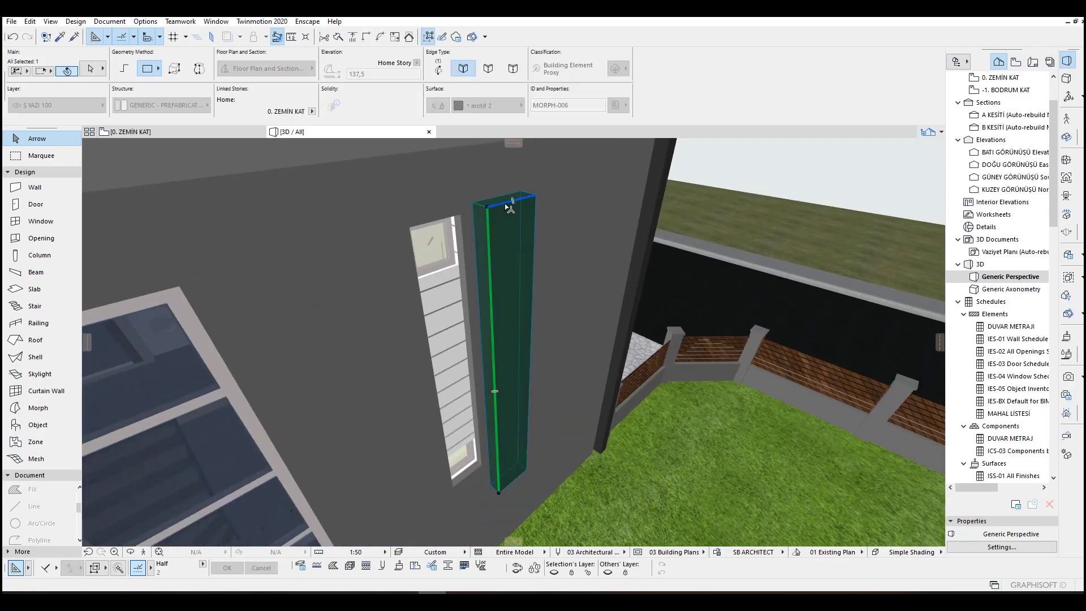
click(380, 38)
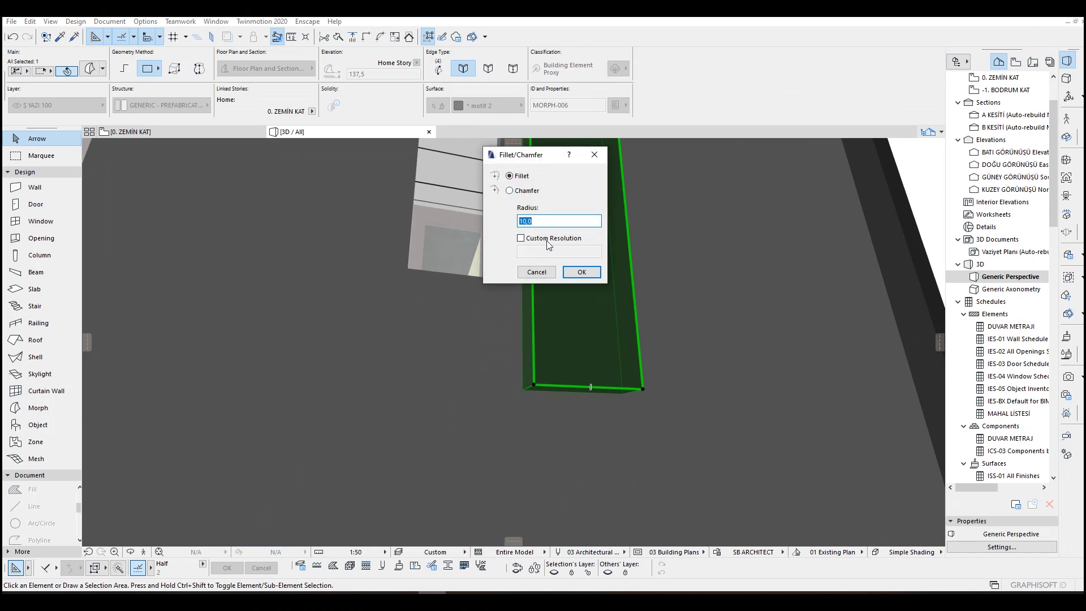
click(580, 273)
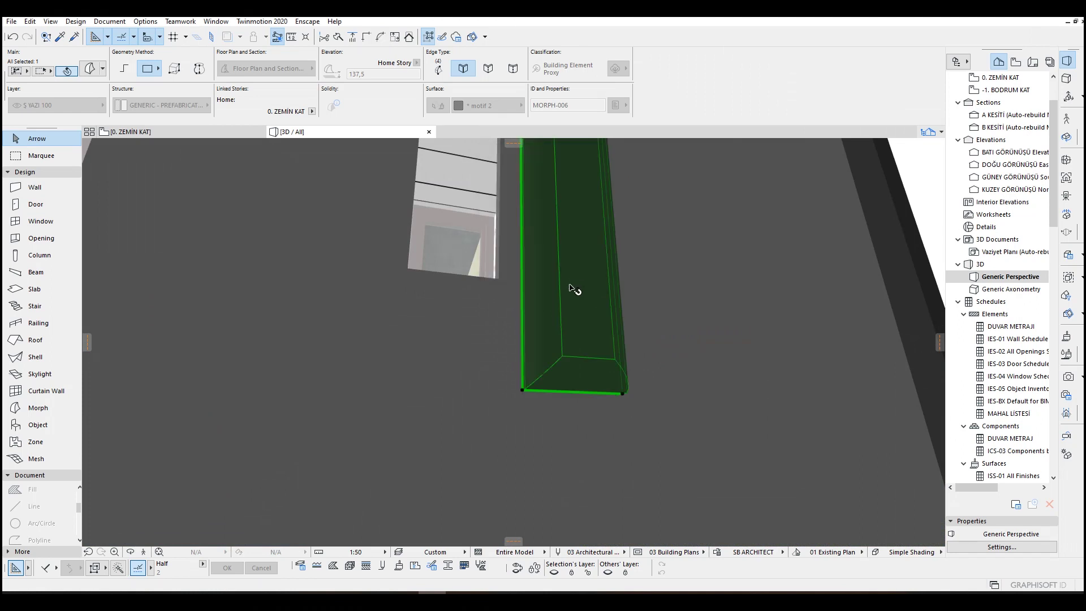
shift+middle_drag(574, 290, 483, 322)
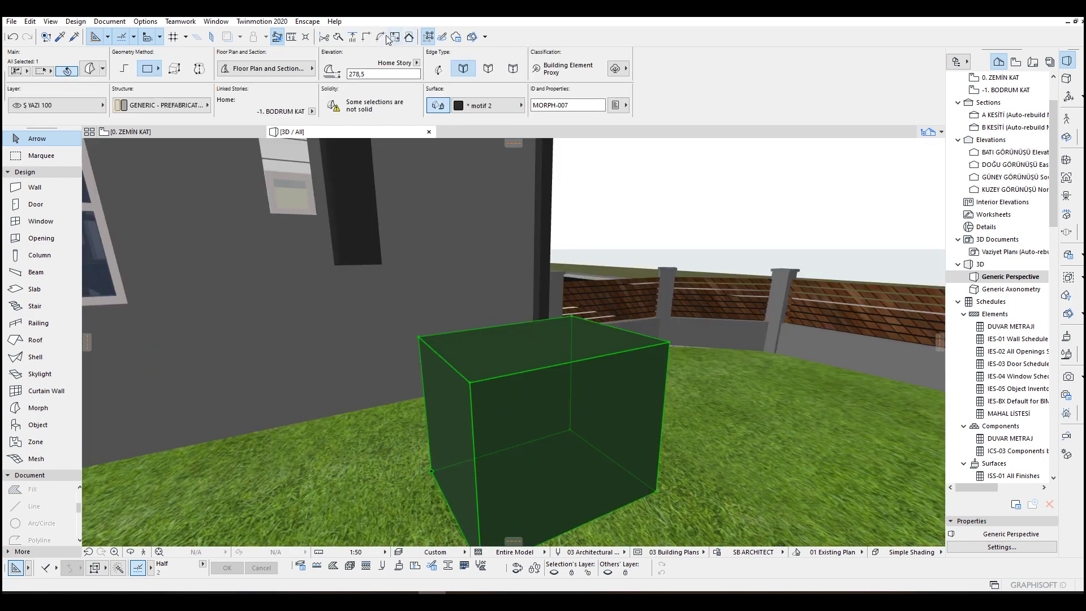
Step: Fillet the edges of the box morph on the lawn with a radius of 3
click(385, 37)
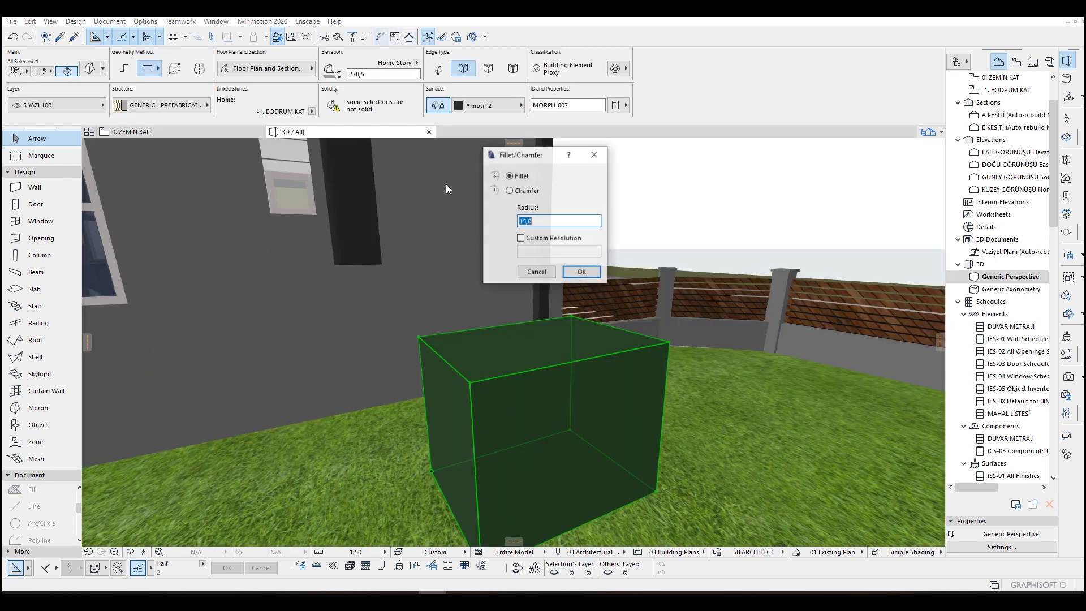
text(3)
click(581, 272)
scroll(467, 388, up, 5)
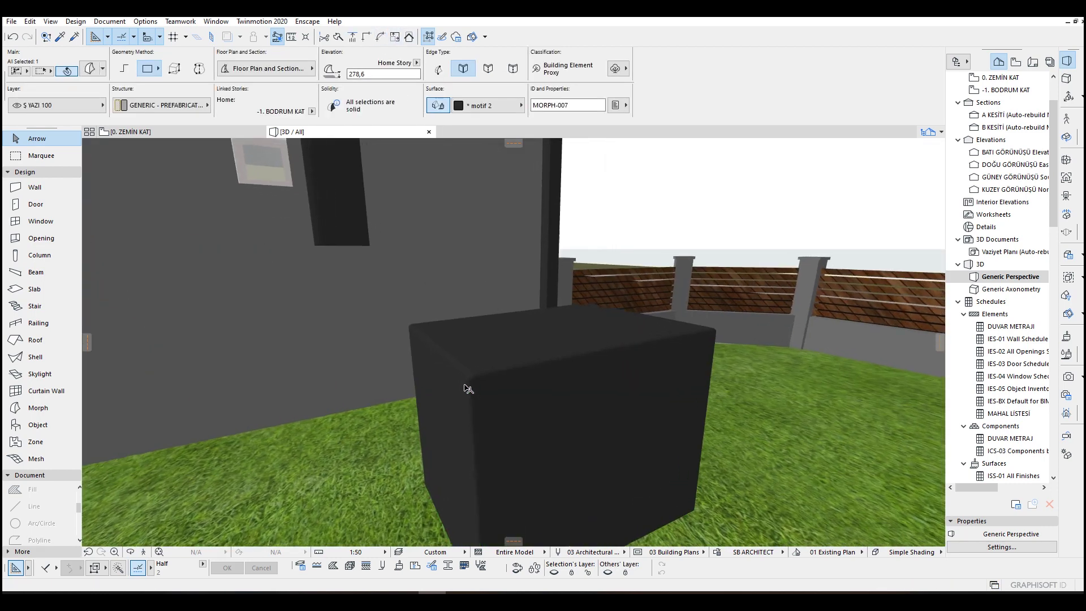
key(Escape)
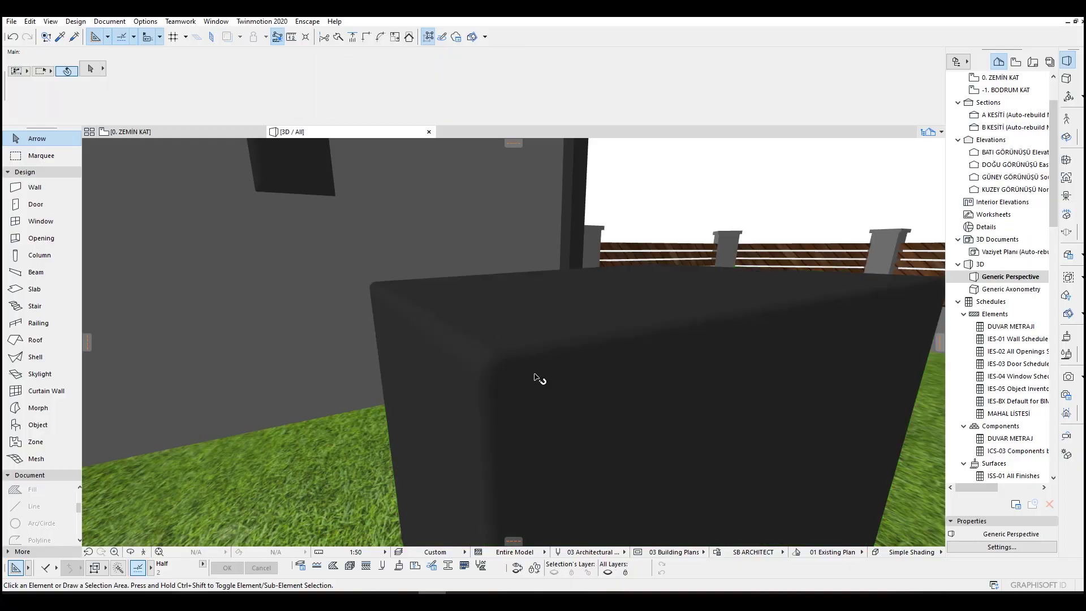
scroll(572, 371, down, 4)
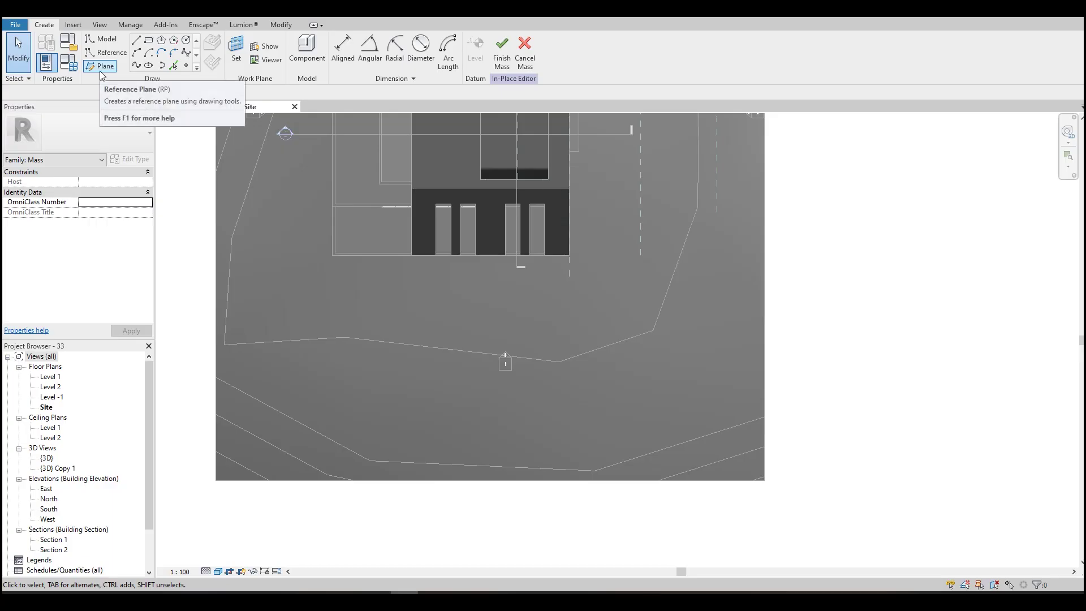
Step: Switch to Revit and draw a horizontal reference plane about 360 below the building in the Site plan, named rp1
click(102, 66)
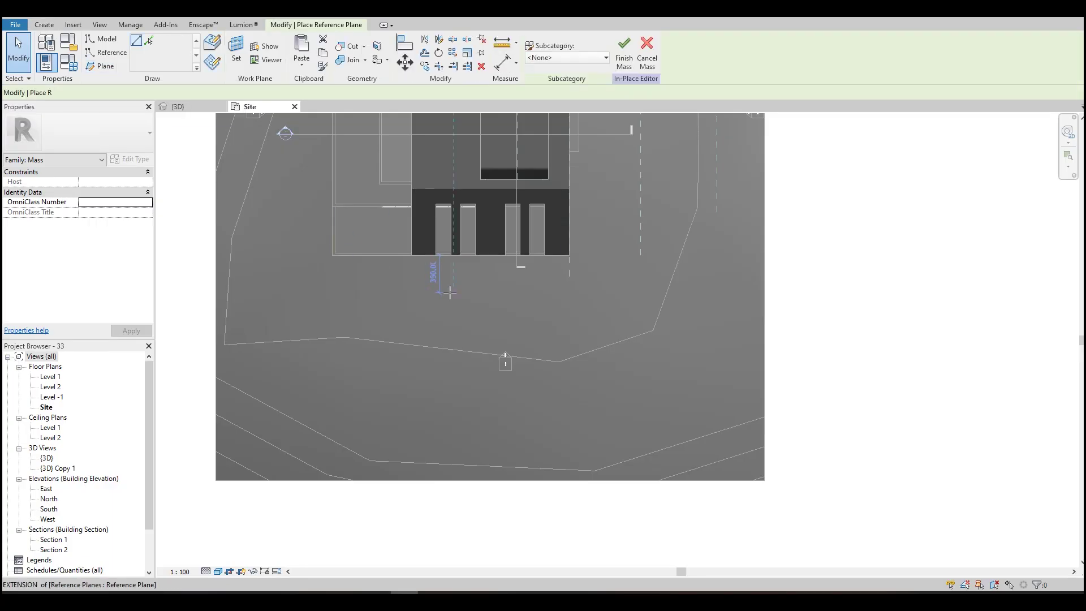
click(511, 289)
click(515, 297)
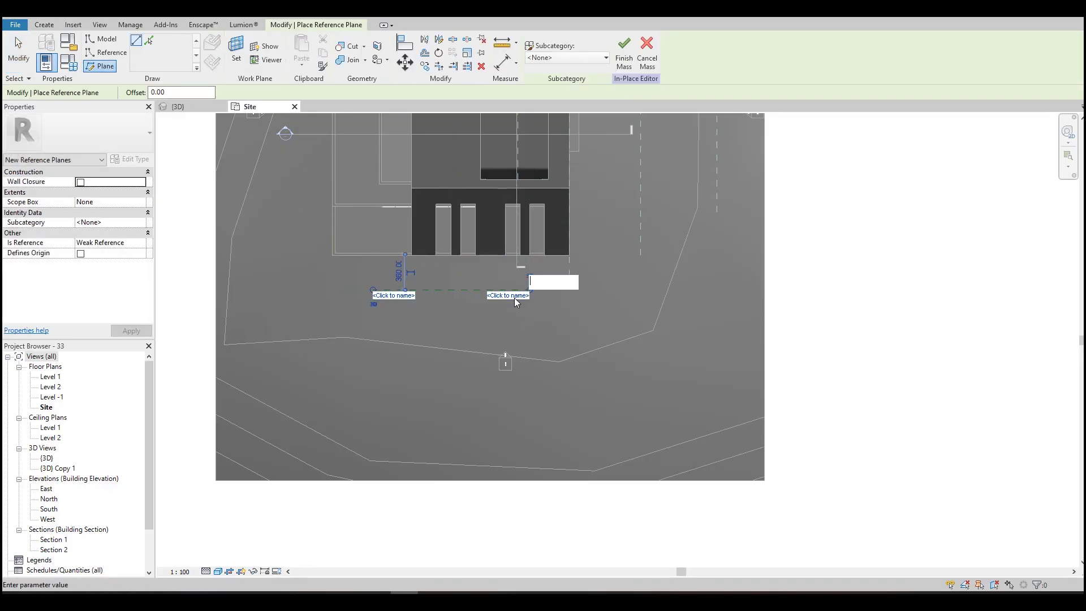
text(rp1)
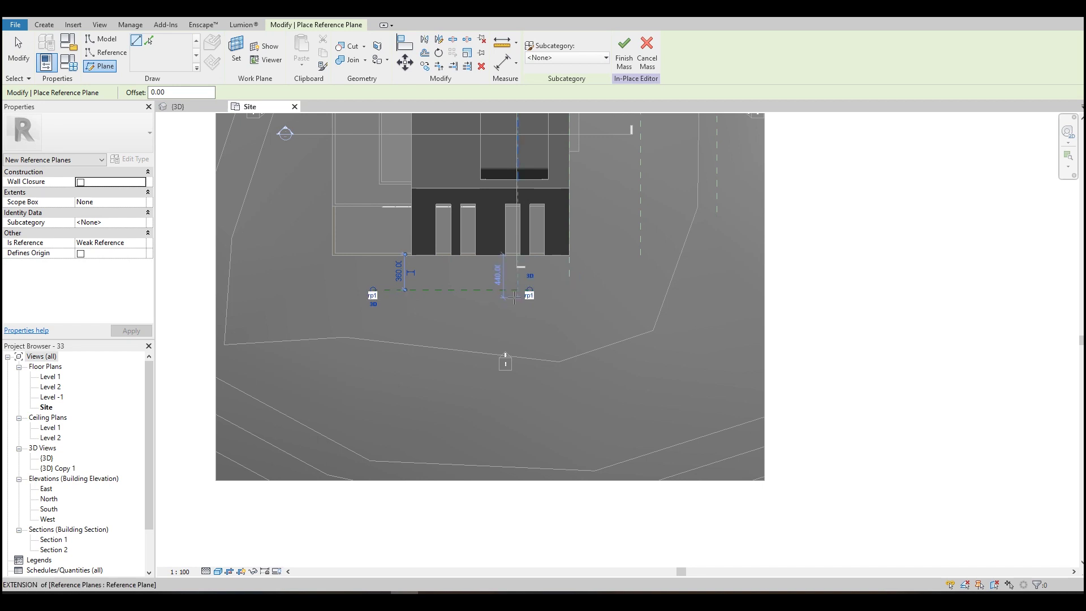
Step: Draw a second horizontal reference plane parallel to rp1 and farther from the building in the Site plan
click(372, 384)
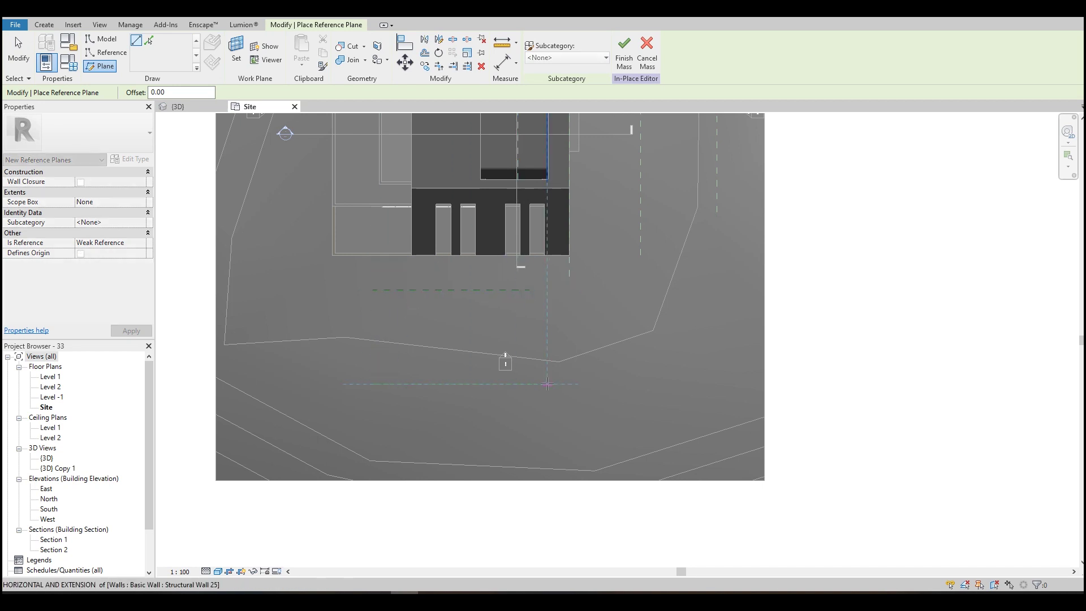
click(546, 384)
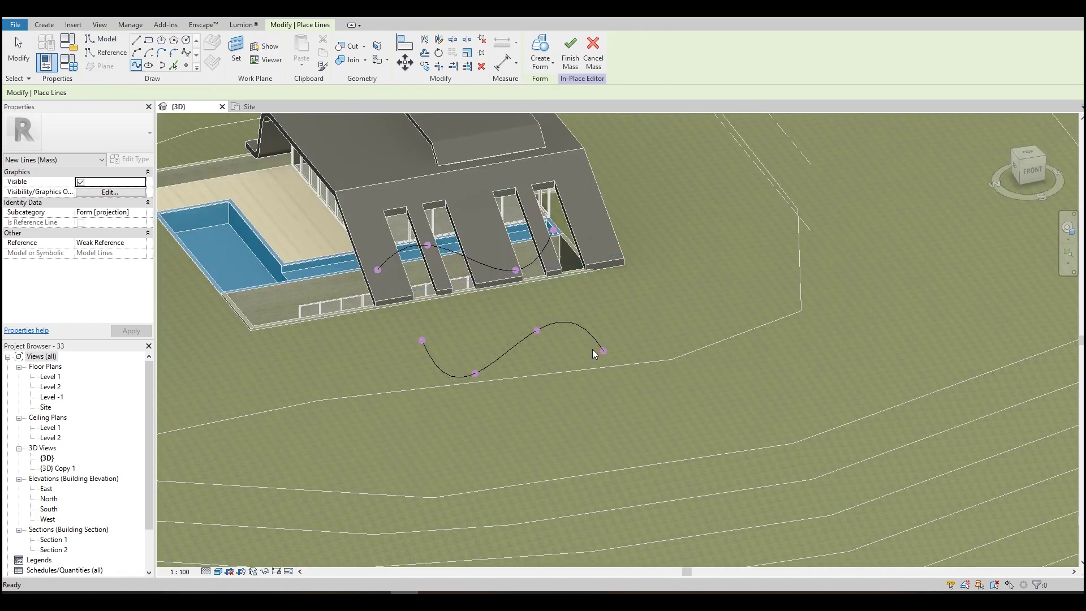
Step: Select both wave-shaped splines of the in-place mass and create a surface form between them
key(Escape)
click(543, 330)
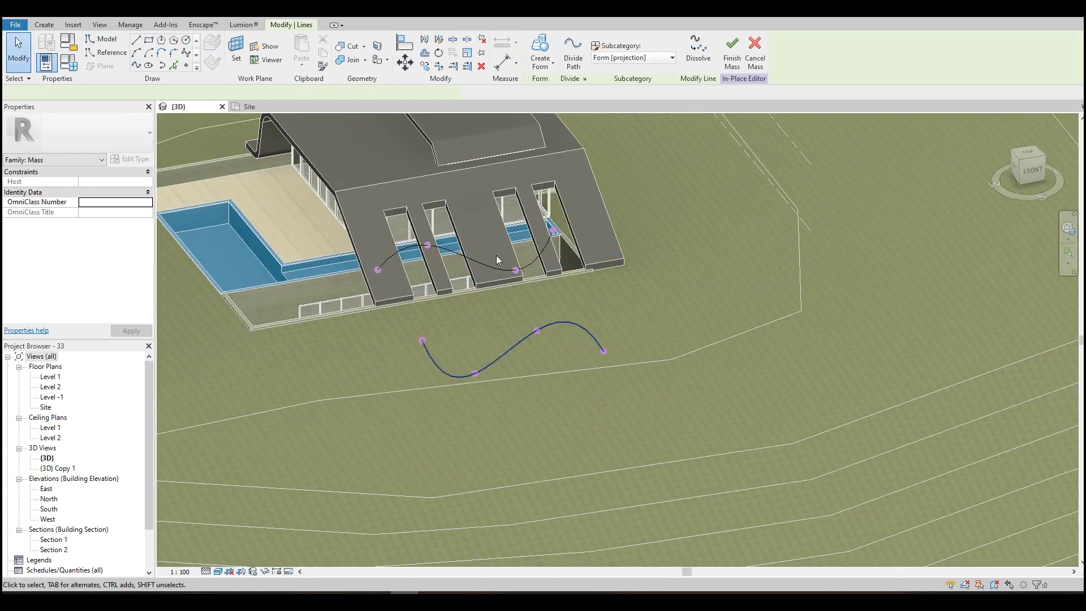
ctrl+click(485, 262)
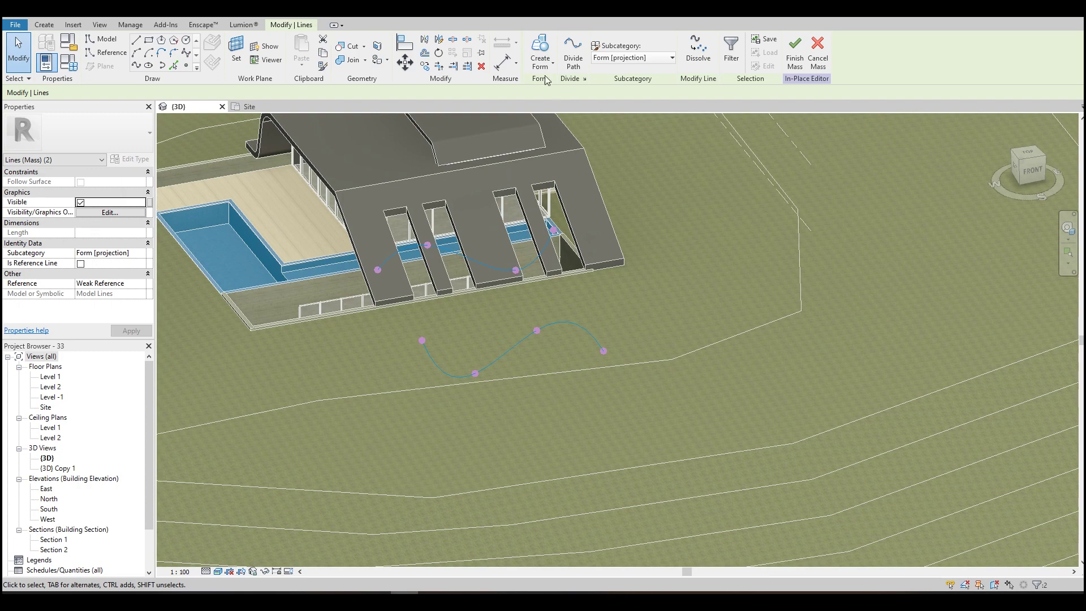
click(523, 70)
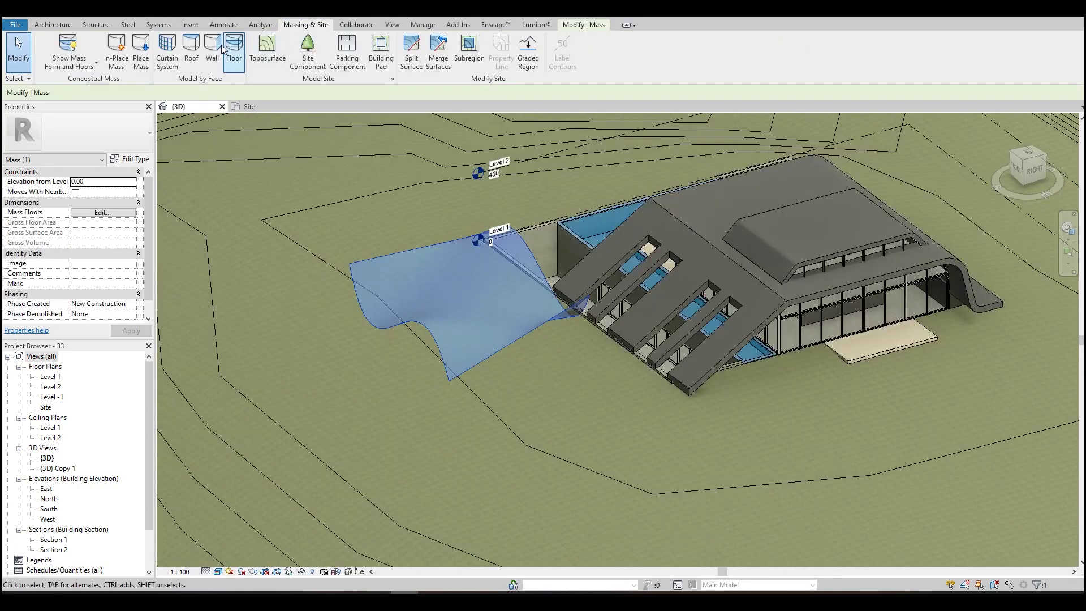
Step: Create a roof by face on the curved mass surface with the Generic Roof - 300mm type
click(191, 50)
click(378, 256)
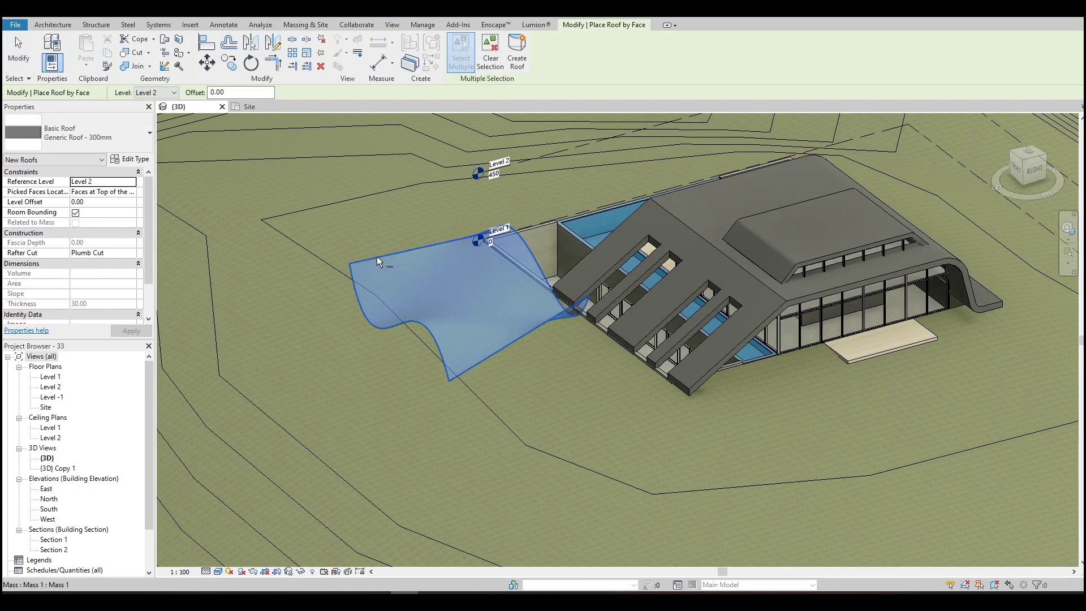
scroll(355, 324, up, 3)
scroll(355, 324, up, 4)
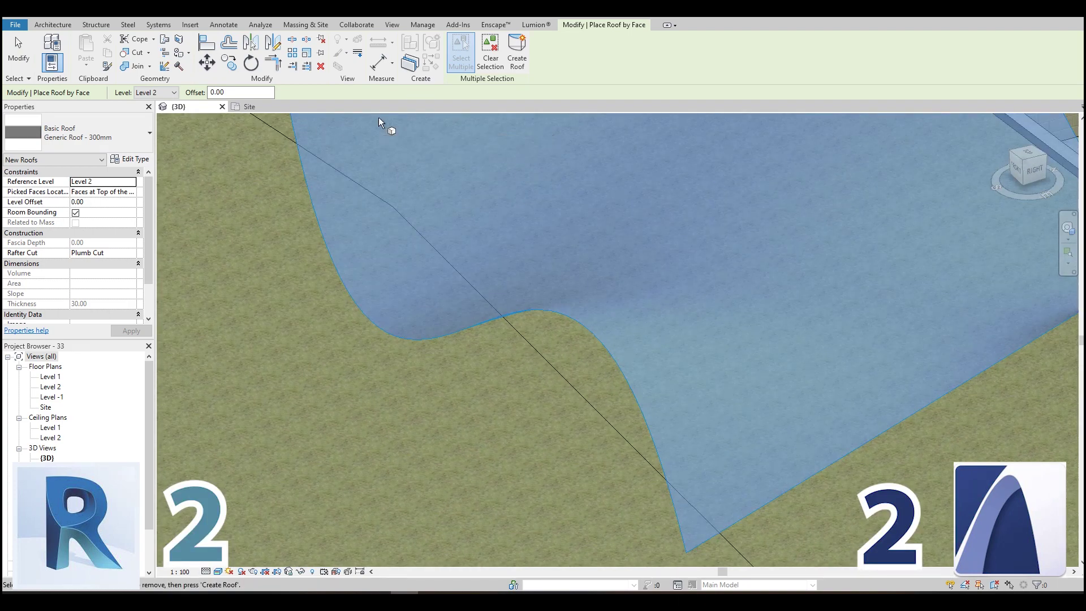
click(514, 56)
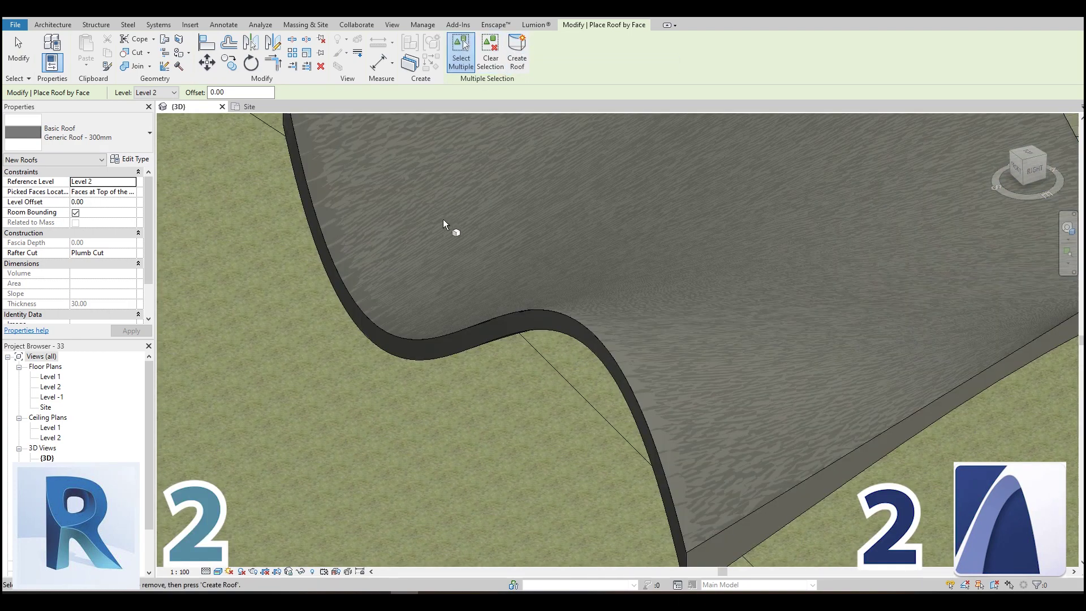
shift+middle_drag(449, 225, 735, 212)
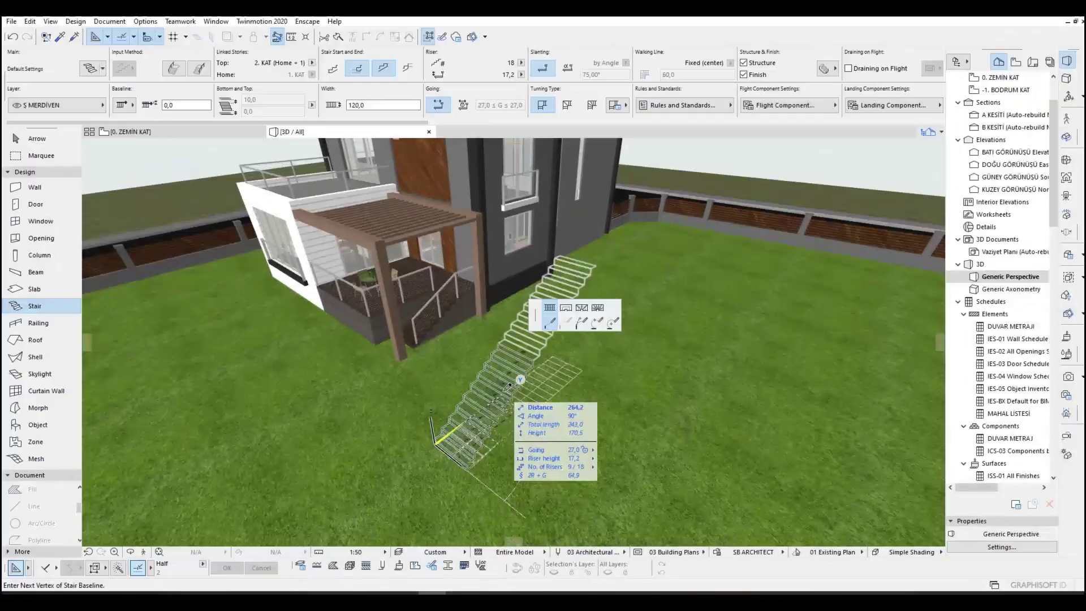
Step: Switch to Archicad and draw a 50 thick brick wall through the stair on the lawn
click(35, 187)
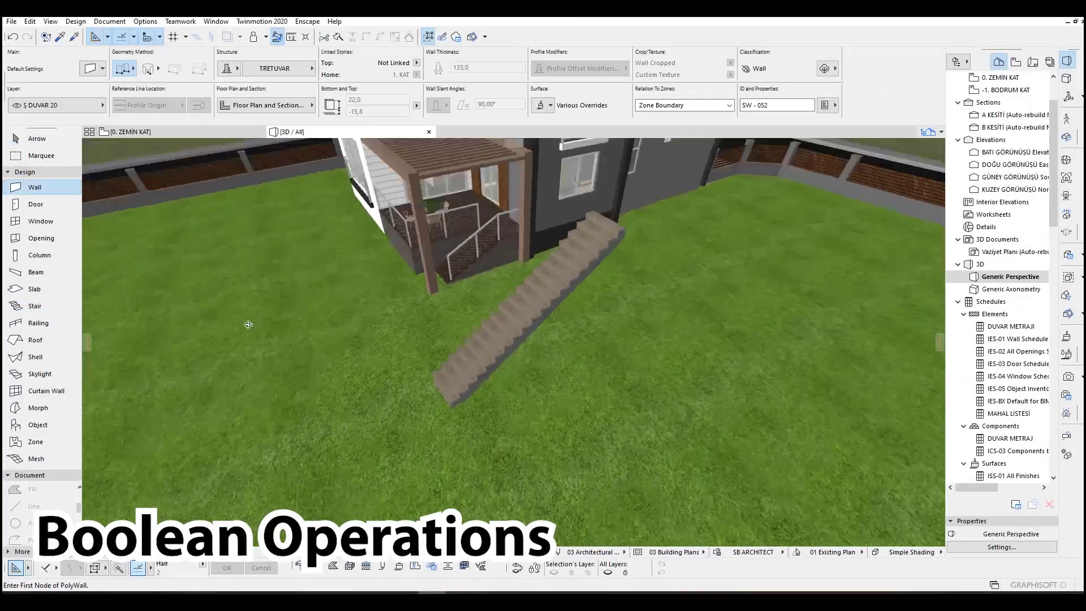
click(582, 371)
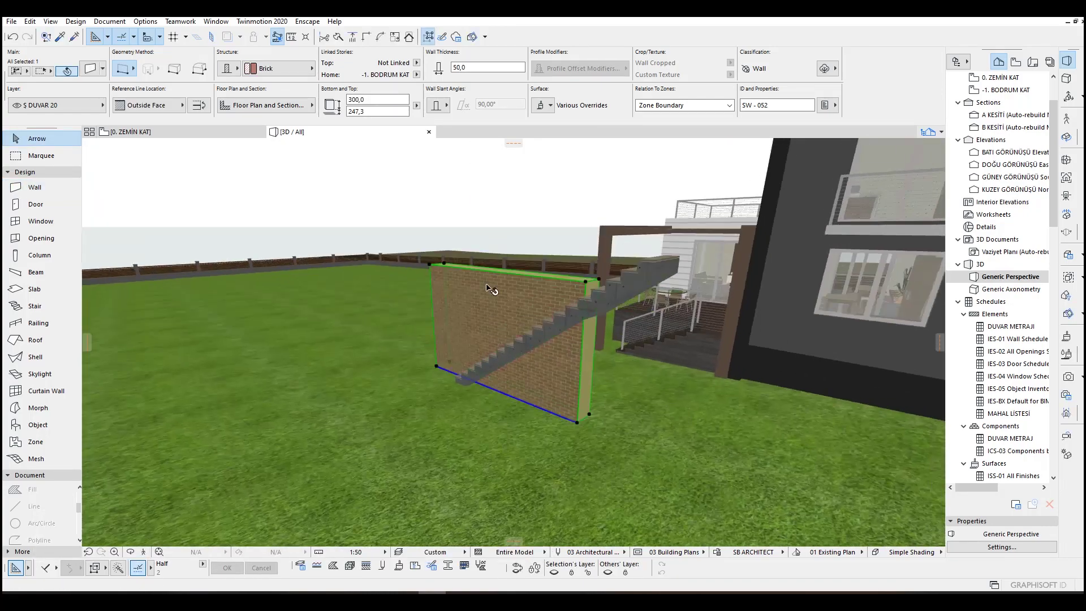
Step: Cut the brick wall with the stair as operator using the Subtraction with upward extrusion solid element operation
right_click(497, 281)
click(703, 417)
click(839, 295)
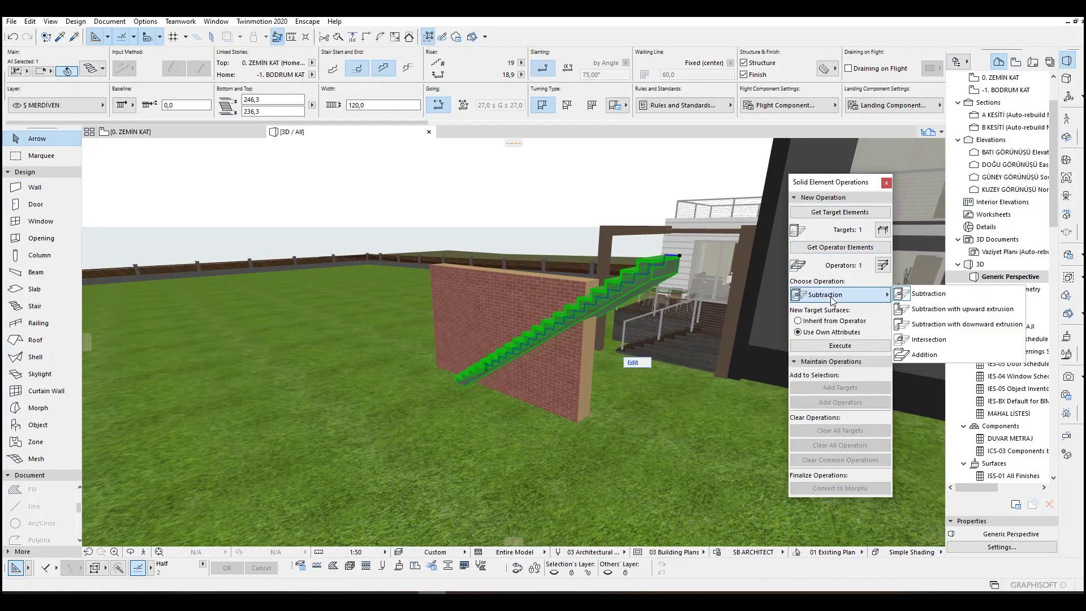
click(939, 308)
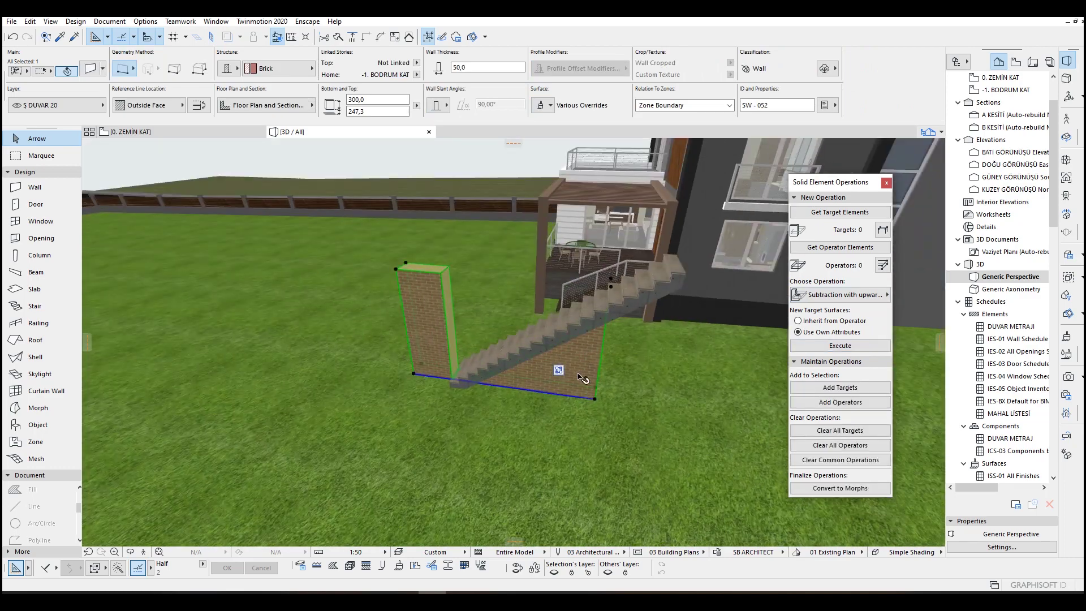
Step: Reposition the brick wall under the stair and set its thickness to 110
click(593, 398)
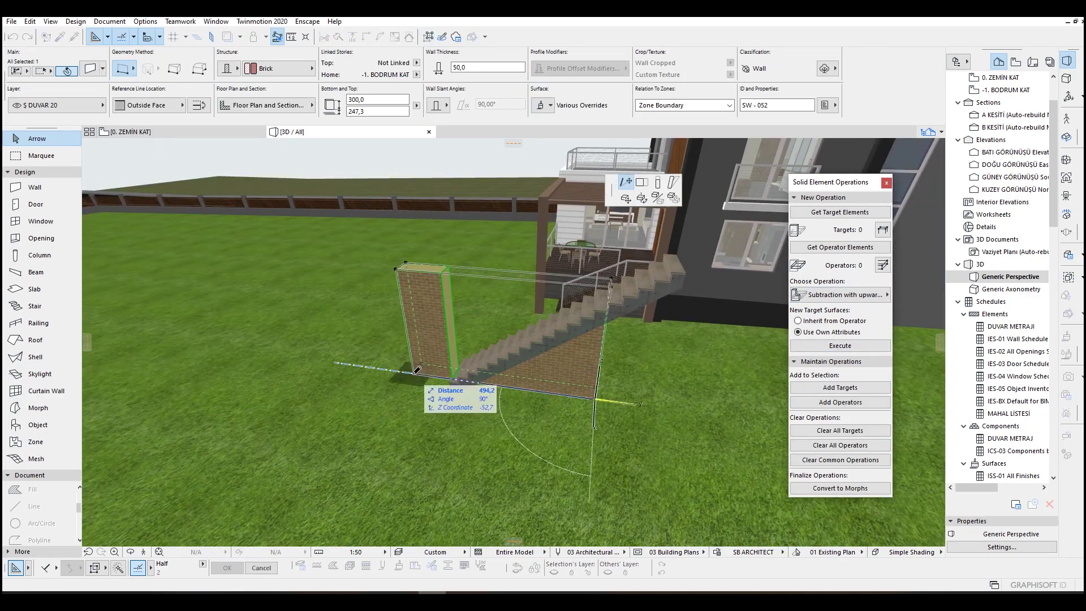
click(480, 377)
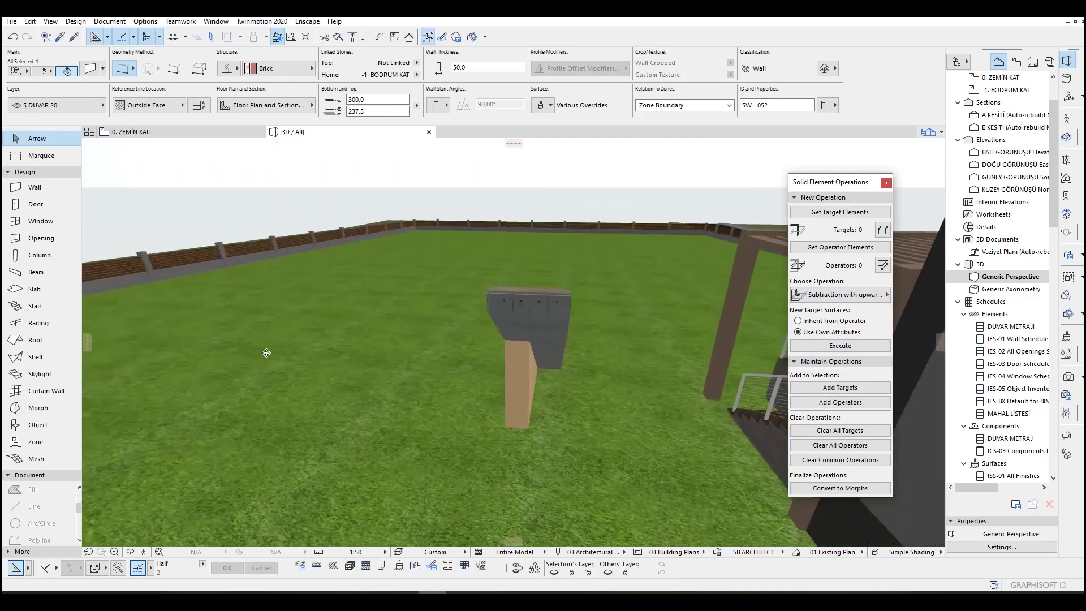
click(545, 373)
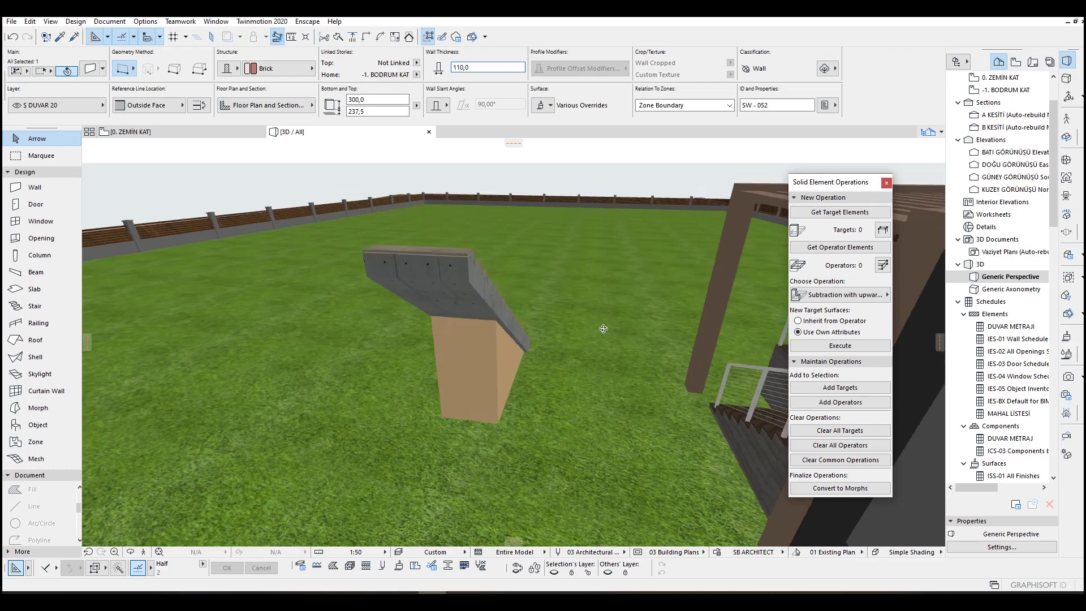
click(514, 427)
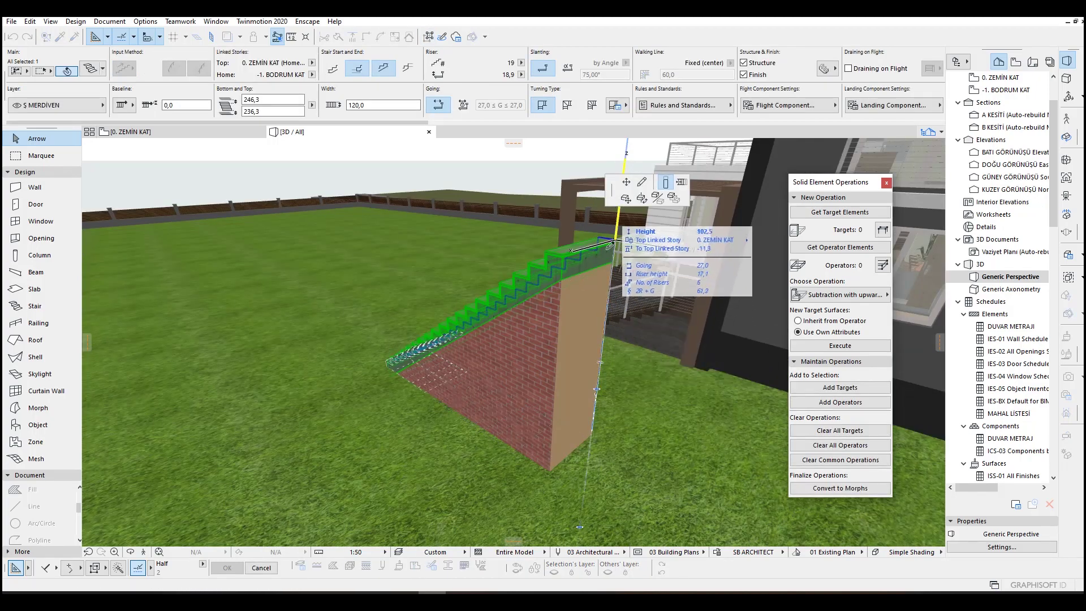
Step: Stretch the height of the stair above the brick wall, and open the assembled stair in Revit for editing
click(571, 318)
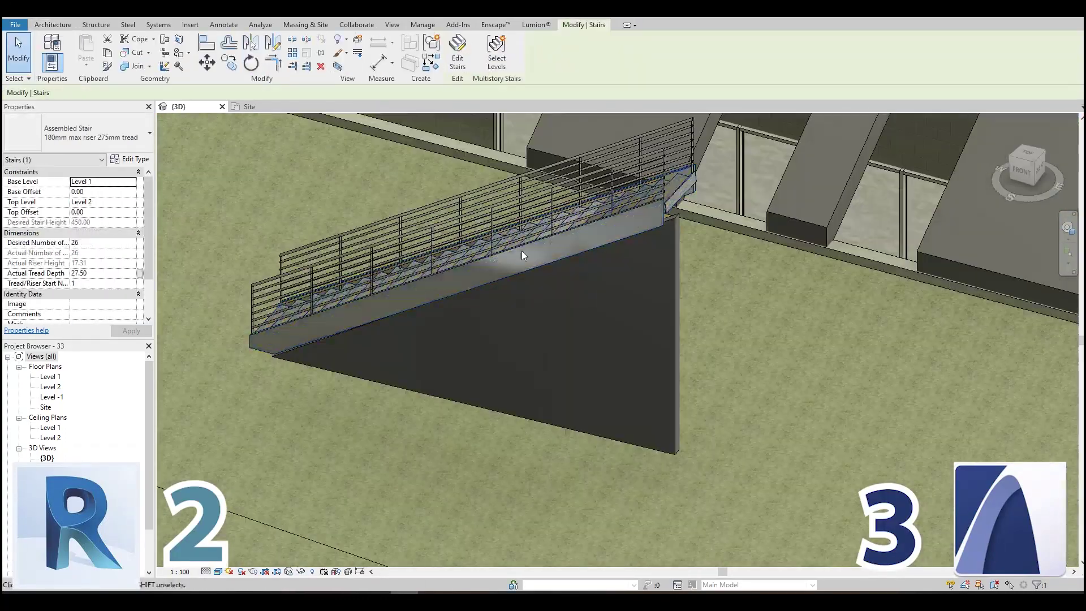
double_click(522, 250)
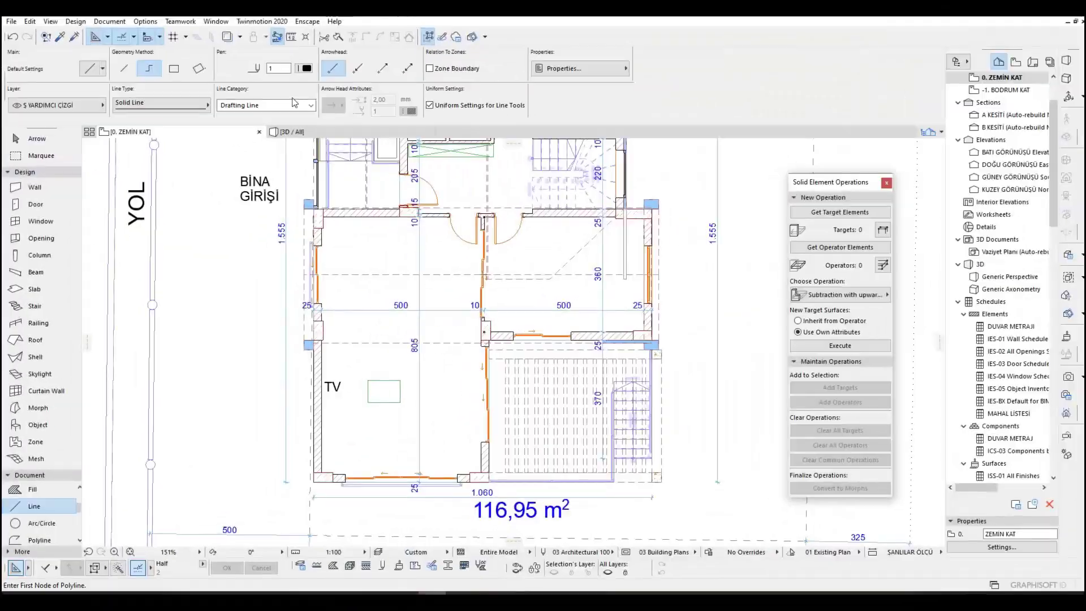
Step: Draw a Dashed line across the TV room, level with the pillars, in Archicad's 0. ZEMİN KAT plan
click(162, 104)
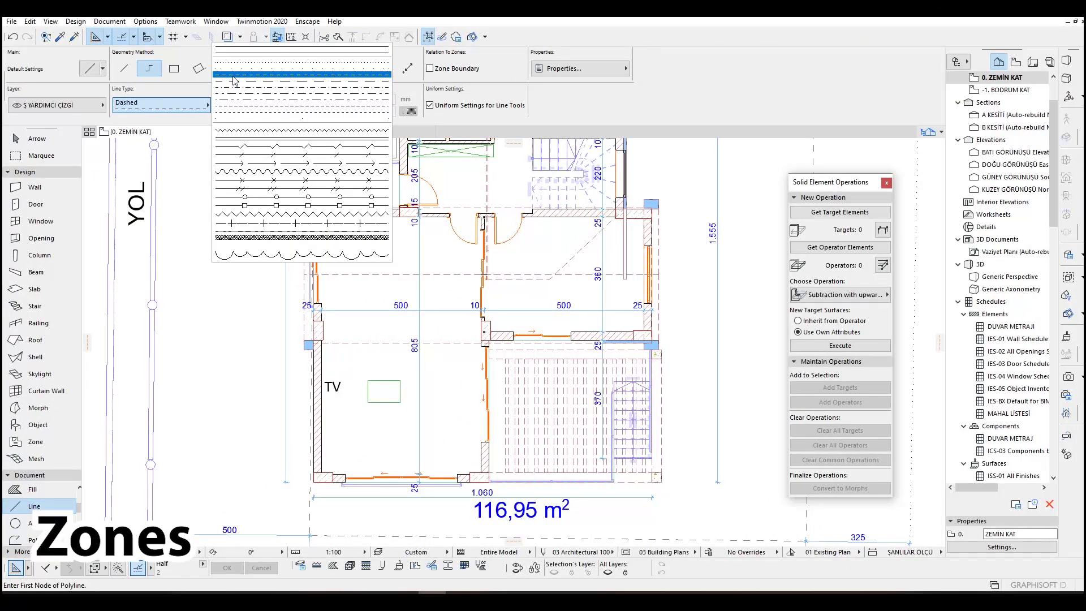
click(234, 81)
scroll(321, 292, up, 2)
click(599, 341)
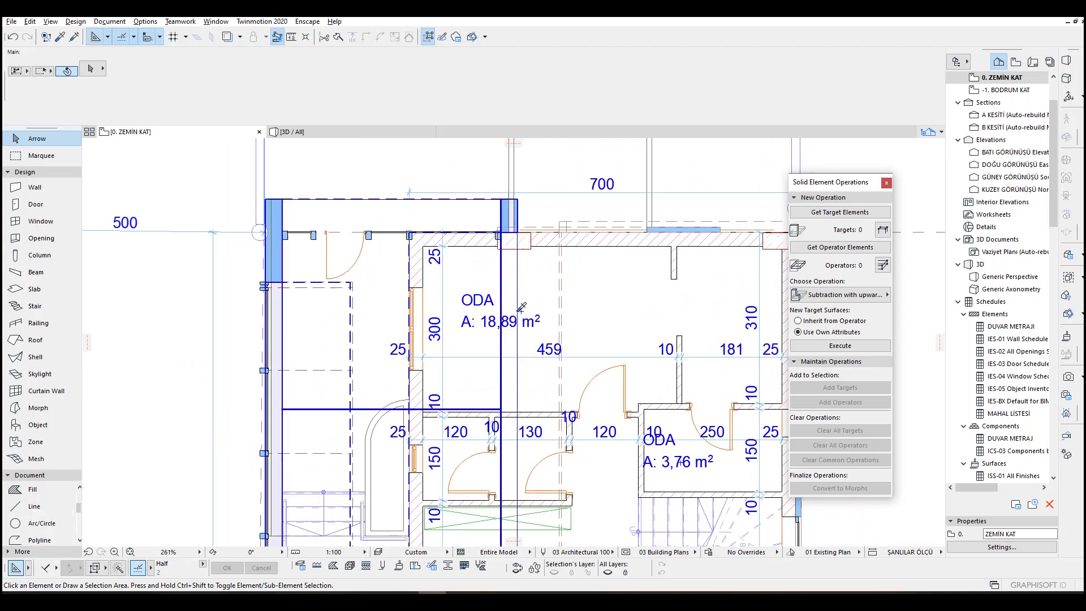
Step: Pick up the zone settings from the existing ODA zone for use in the TV room
alt+click(518, 311)
scroll(452, 441, down, 1)
middle_drag(453, 446, 442, 203)
middle_drag(345, 431, 371, 283)
scroll(395, 481, down, 2)
middle_drag(396, 487, 395, 408)
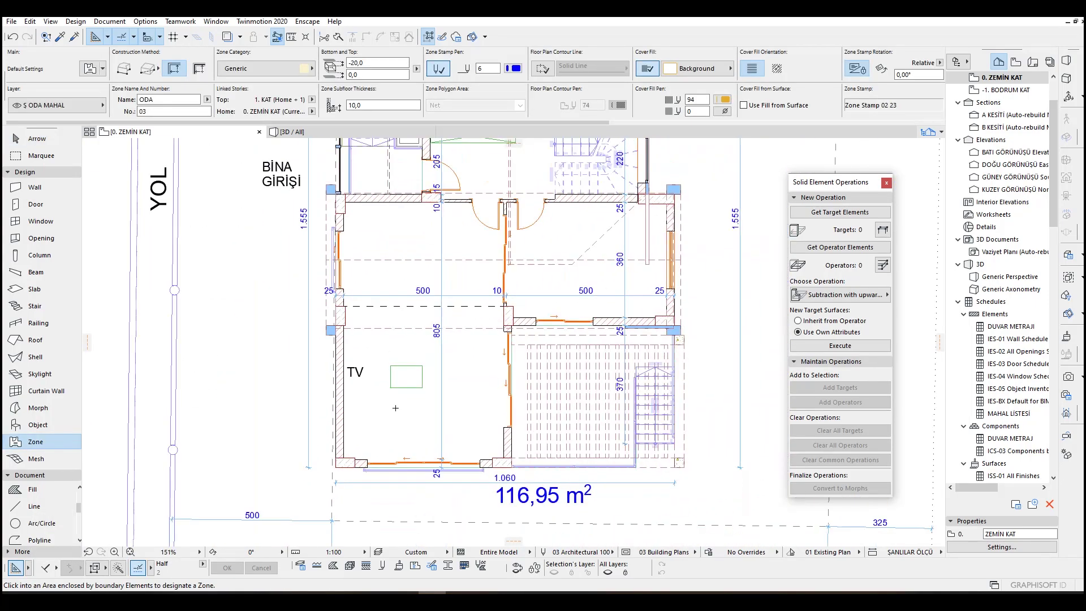
Step: Try to place an automatically bounded ODA zone in the TV room, and undo it
click(395, 408)
click(462, 391)
key(Escape)
click(466, 391)
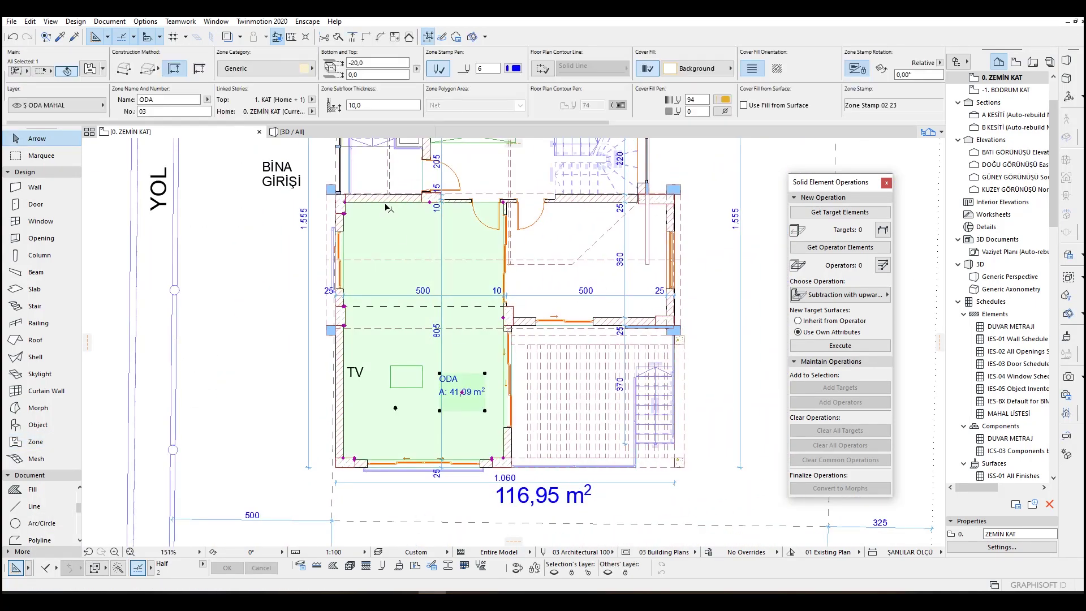
scroll(396, 324, up, 2)
scroll(292, 295, down, 2)
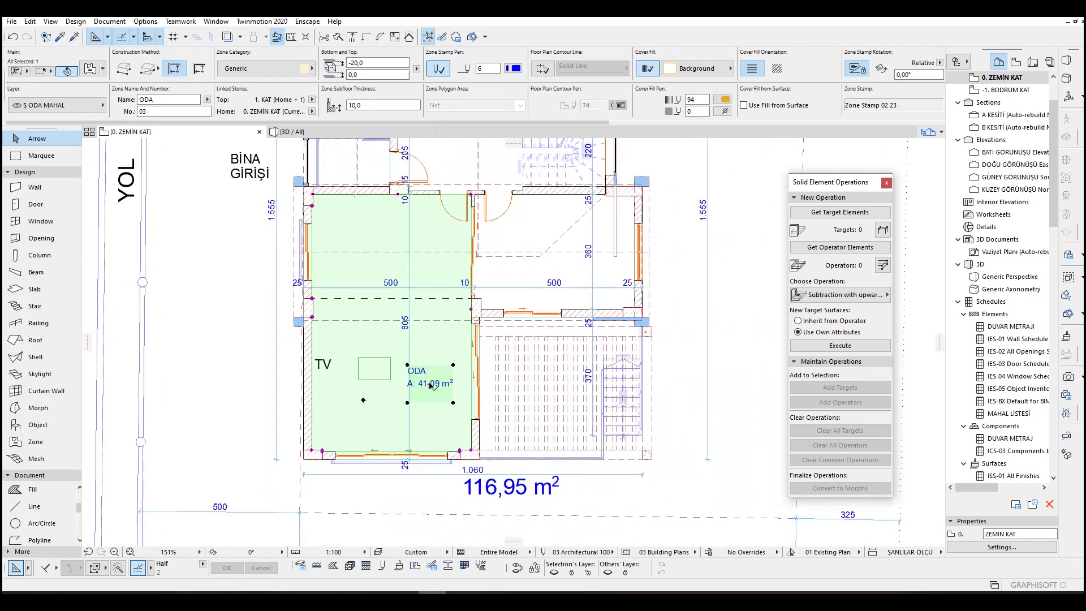
key(ctrl+z)
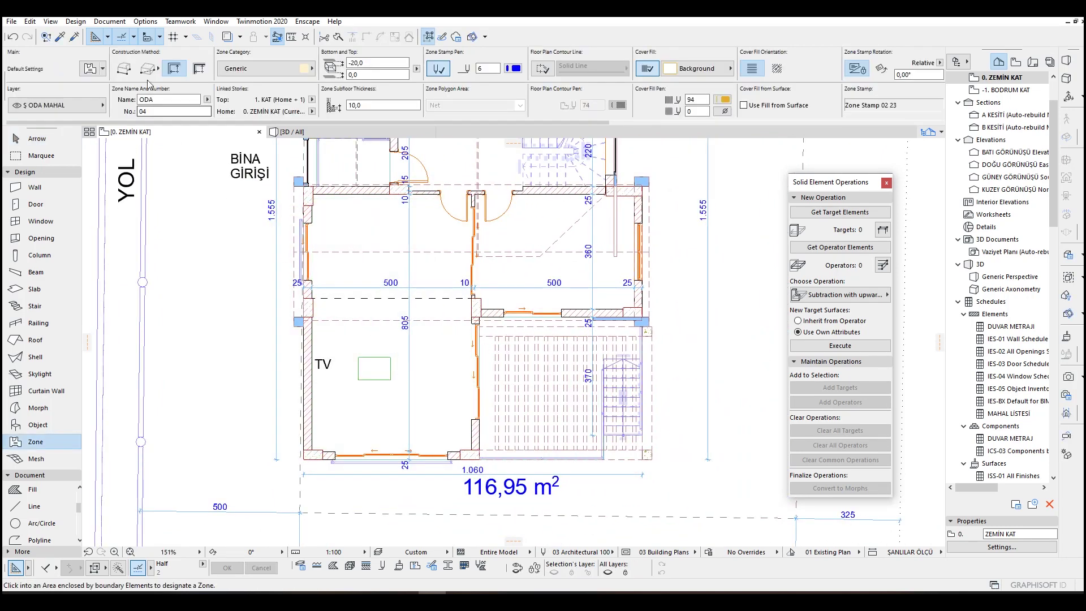
Step: Draw a manual polygon ODA zone over the TV side of the dashed line and place its stamp
click(314, 448)
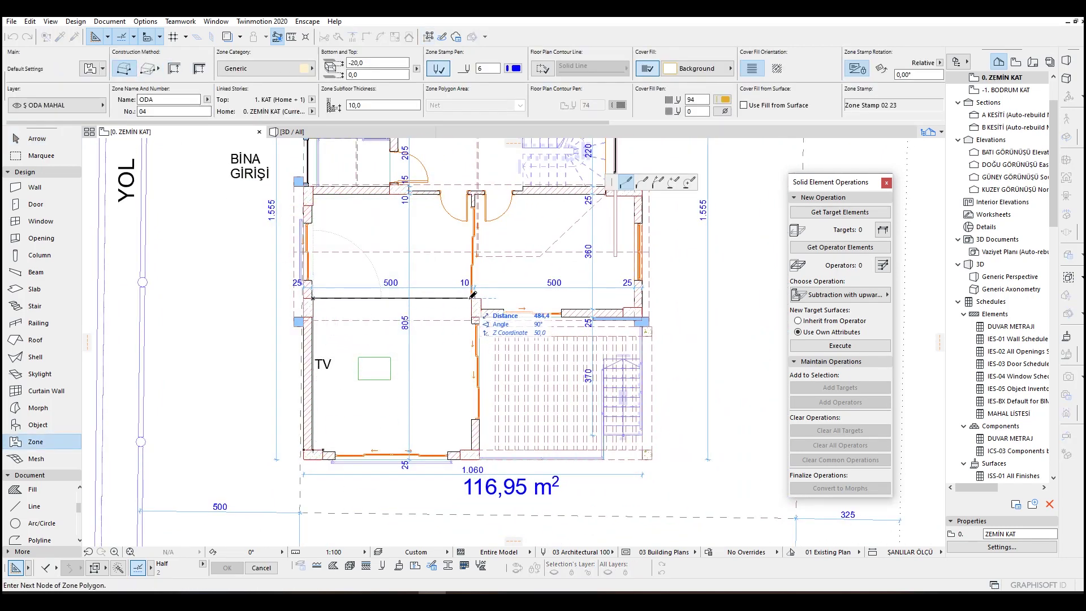
click(364, 406)
key(Escape)
click(370, 407)
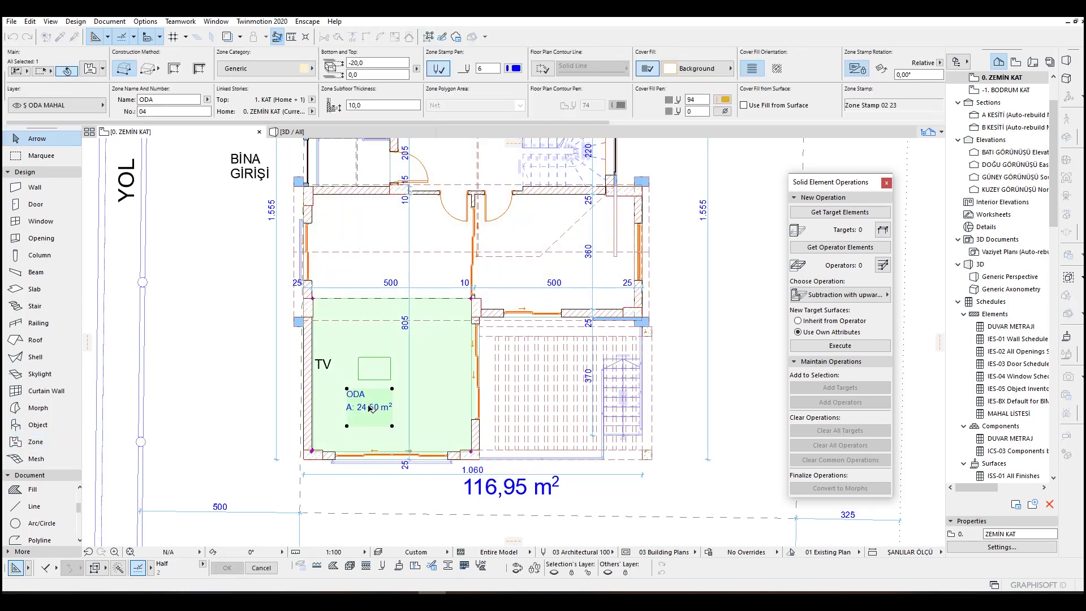
Step: Draw a second manual ODA zone polygon on the other side of the dashed line and place its stamp
alt+click(371, 405)
click(313, 298)
key(Escape)
key(Escape)
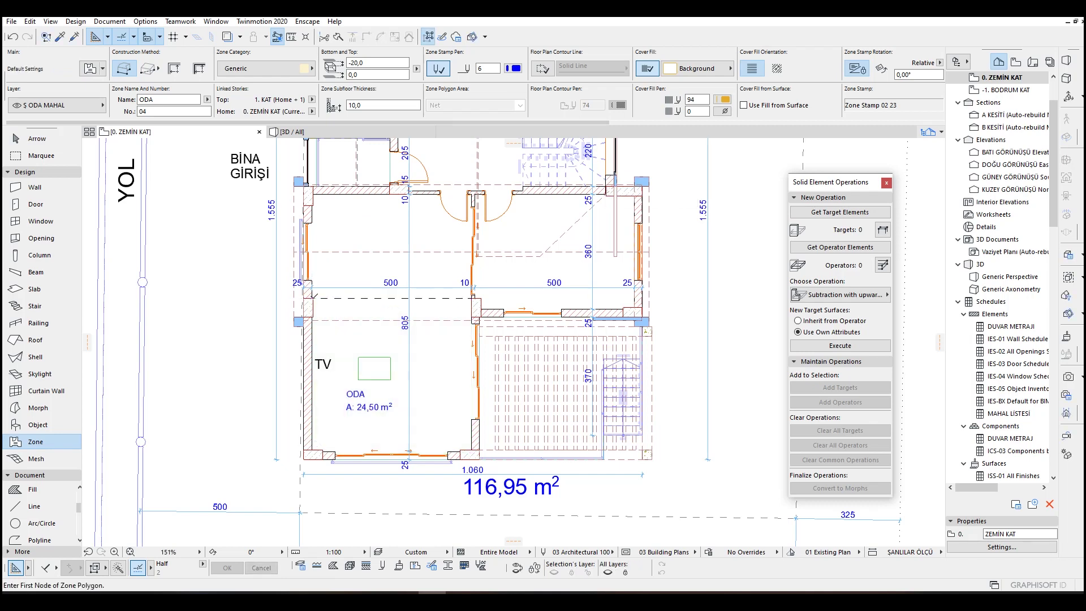
click(313, 298)
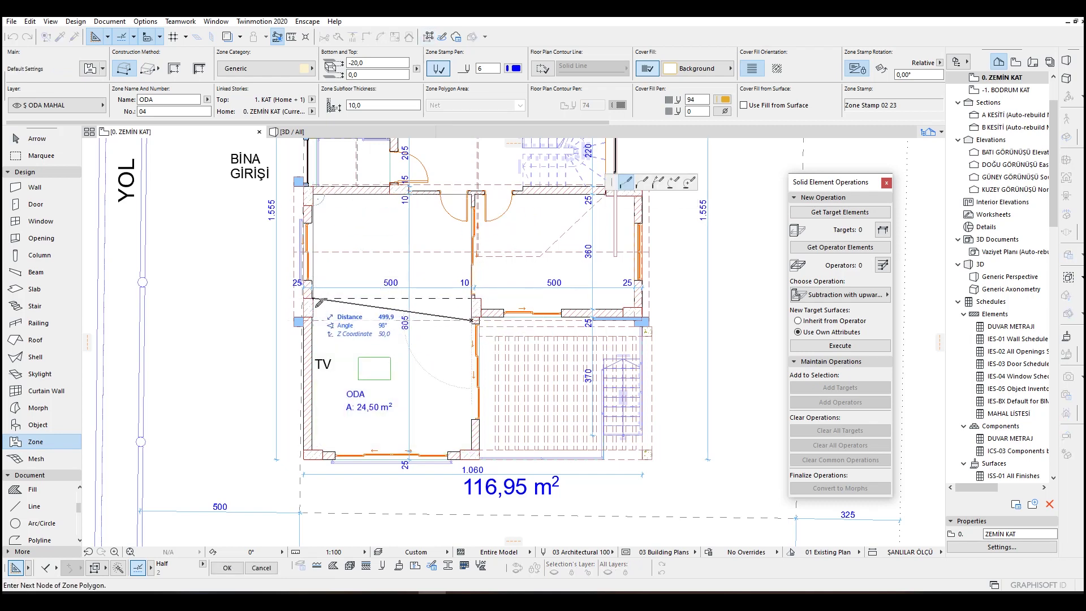
click(318, 317)
key(Escape)
click(318, 317)
click(318, 318)
click(385, 239)
middle_drag(403, 224, 329, 342)
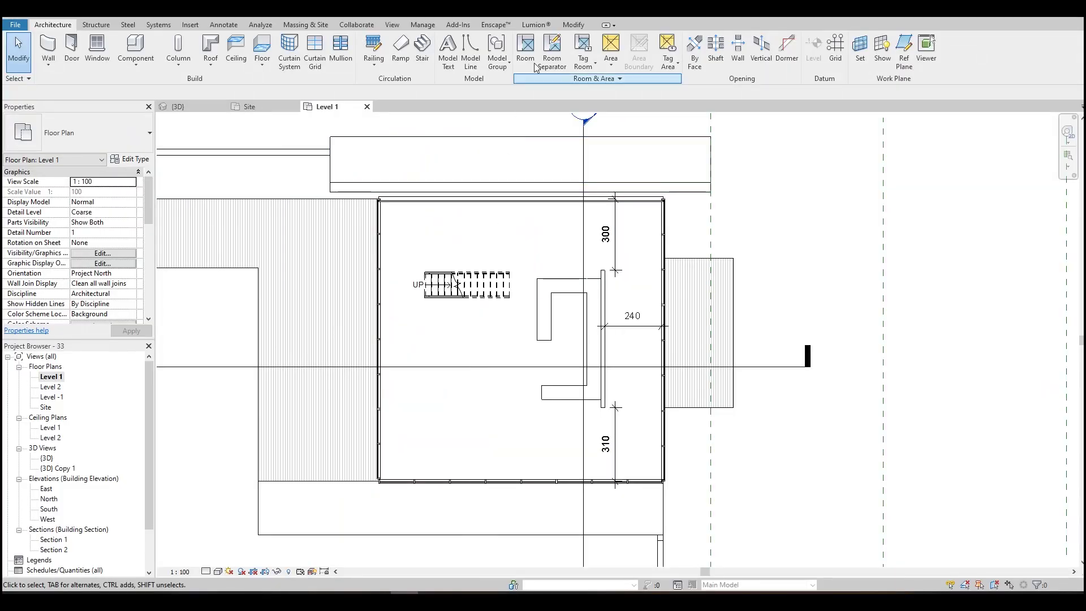
Step: Switch to Revit's Level 1 plan and draw room separation lines across the interior and along the partition wall's axis
click(553, 48)
scroll(378, 328, up, 3)
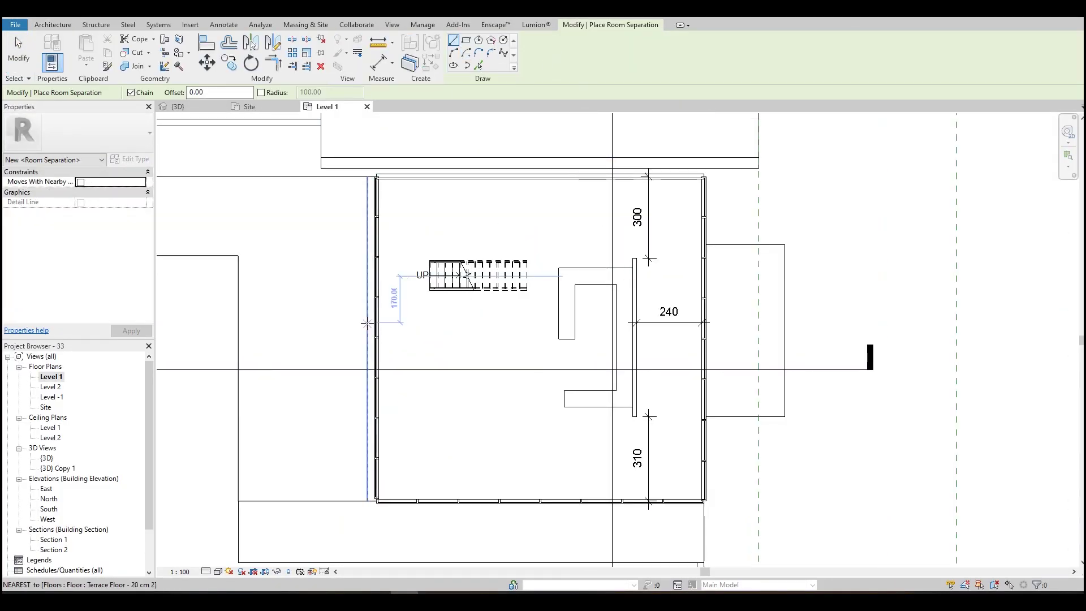
click(378, 323)
Step: Place three tagged rooms in the areas bounded by the room separation lines and walls on Level 1
click(54, 26)
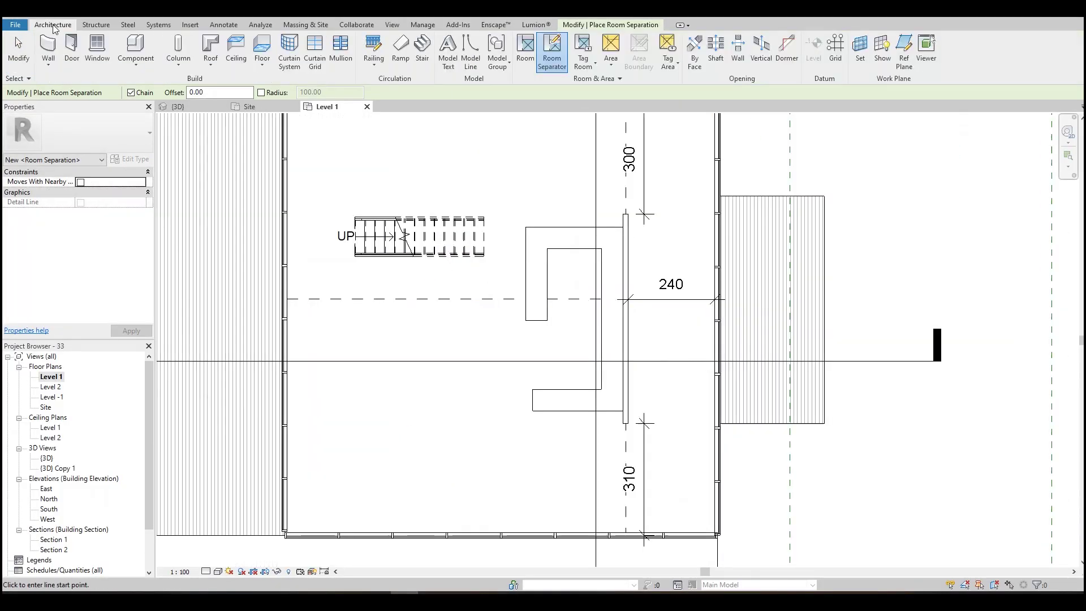
click(536, 49)
scroll(453, 396, down, 1)
click(440, 425)
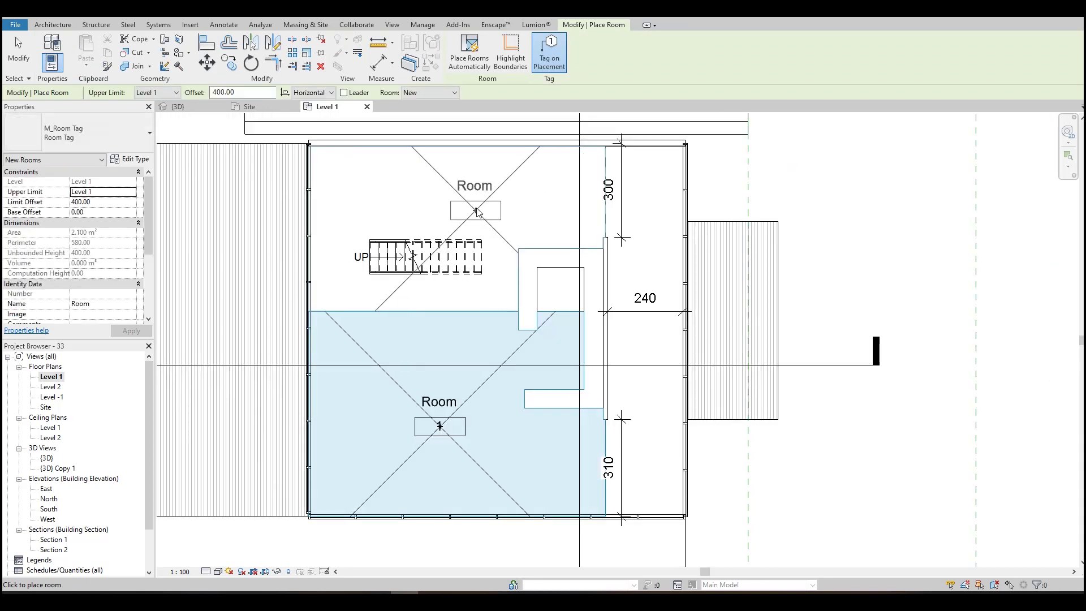
click(624, 288)
click(644, 343)
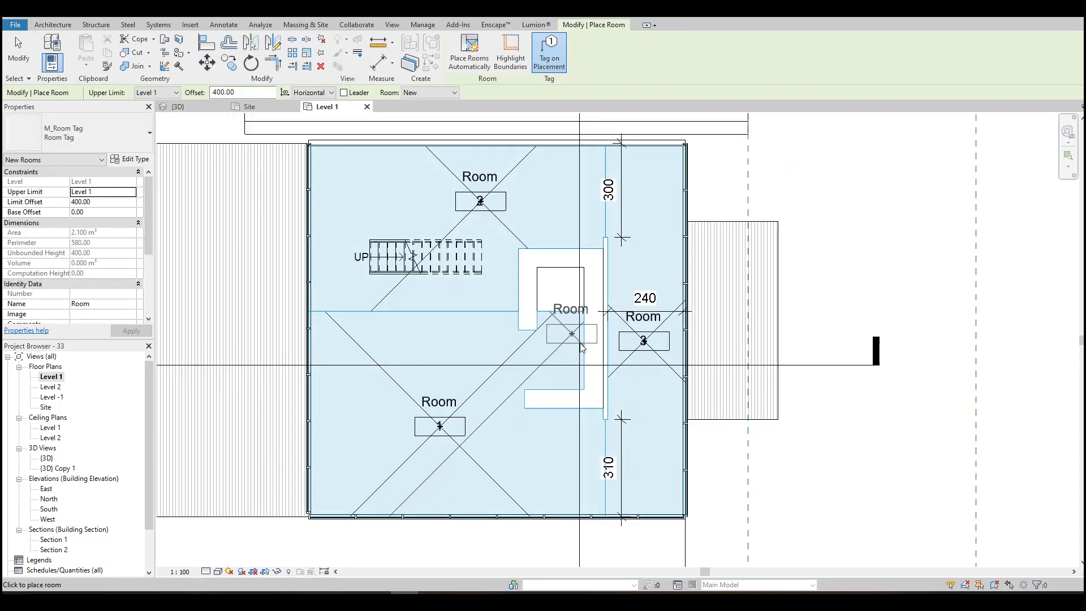
key(Escape)
Step: Place a color fill legend beside the Level 1 plan, using space type Rooms and color scheme Department
click(875, 67)
click(848, 226)
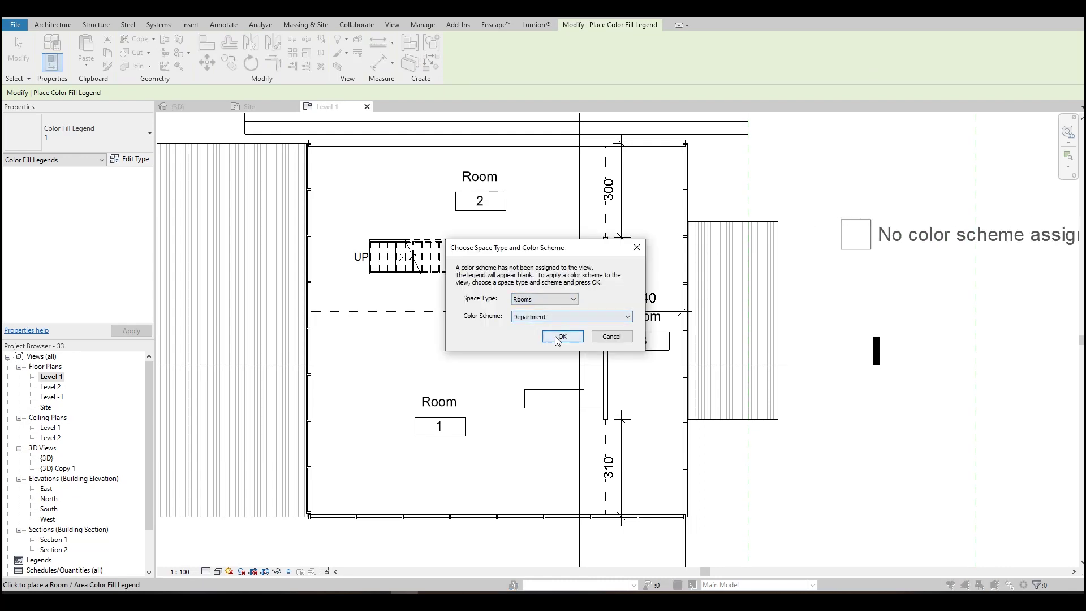
click(561, 337)
Step: Edit the legend's color scheme, selecting the Name scheme for rooms and coloring them by Number
click(953, 235)
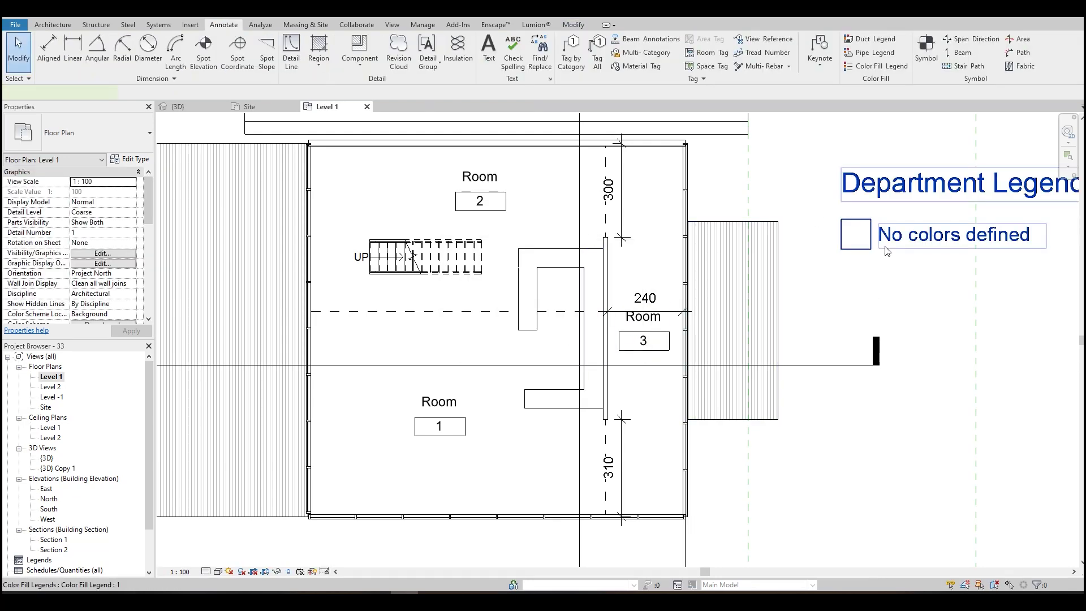
click(460, 53)
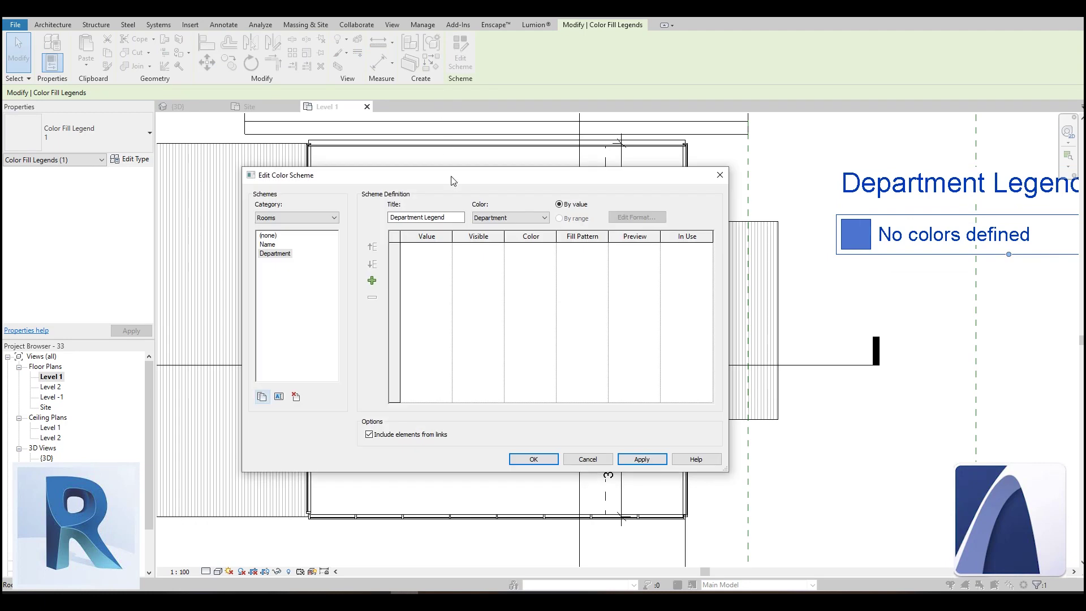
click(490, 219)
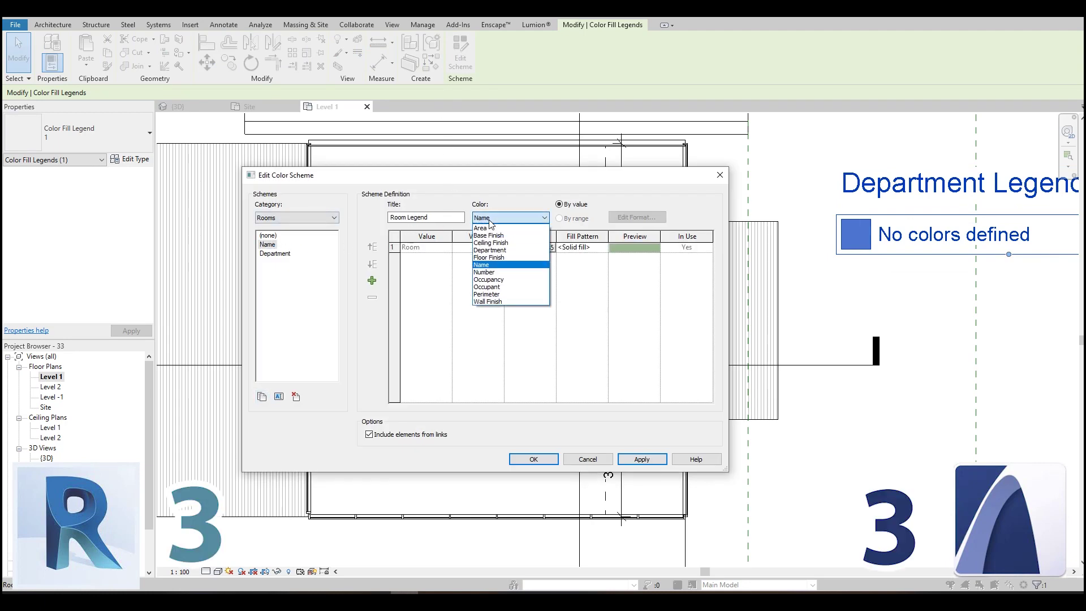
click(484, 272)
click(565, 320)
click(533, 458)
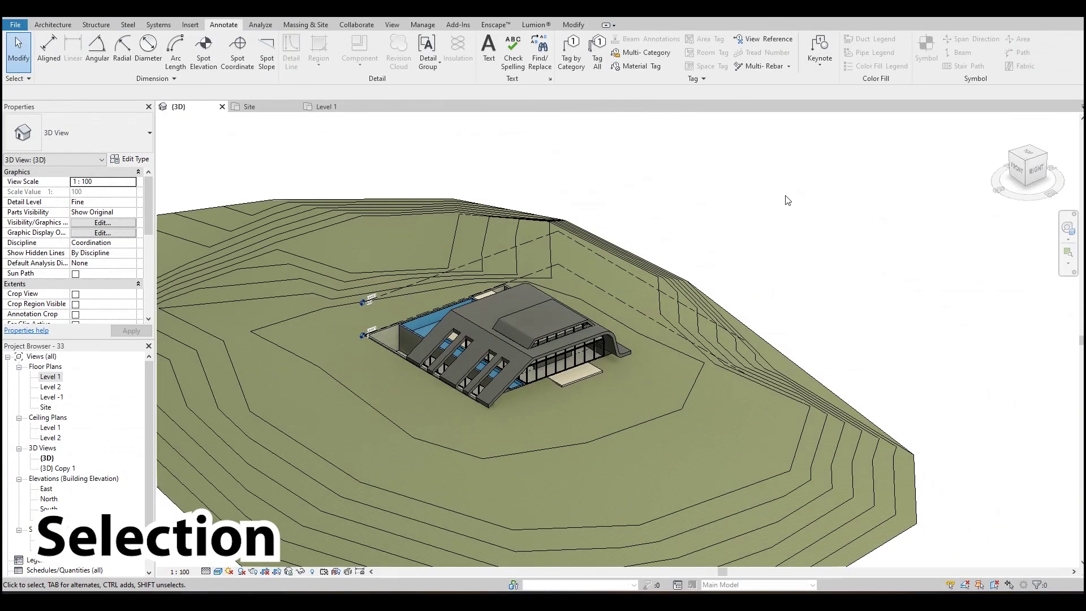
Step: Box-select the whole building in the 3D view, filter the selection to Walls only and inspect the selected walls
drag(757, 175, 376, 315)
click(504, 52)
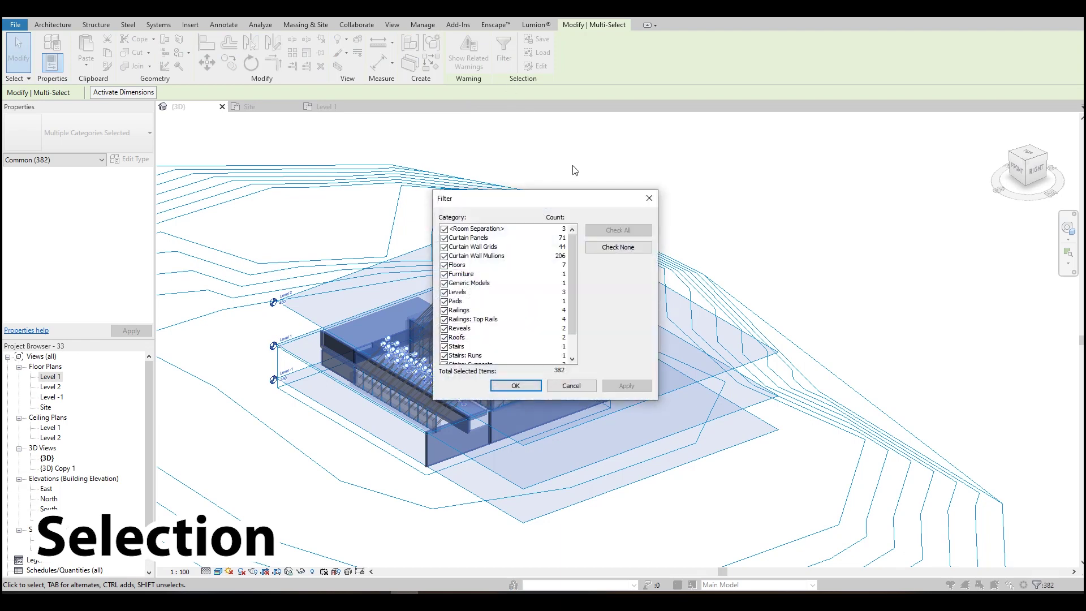
click(618, 248)
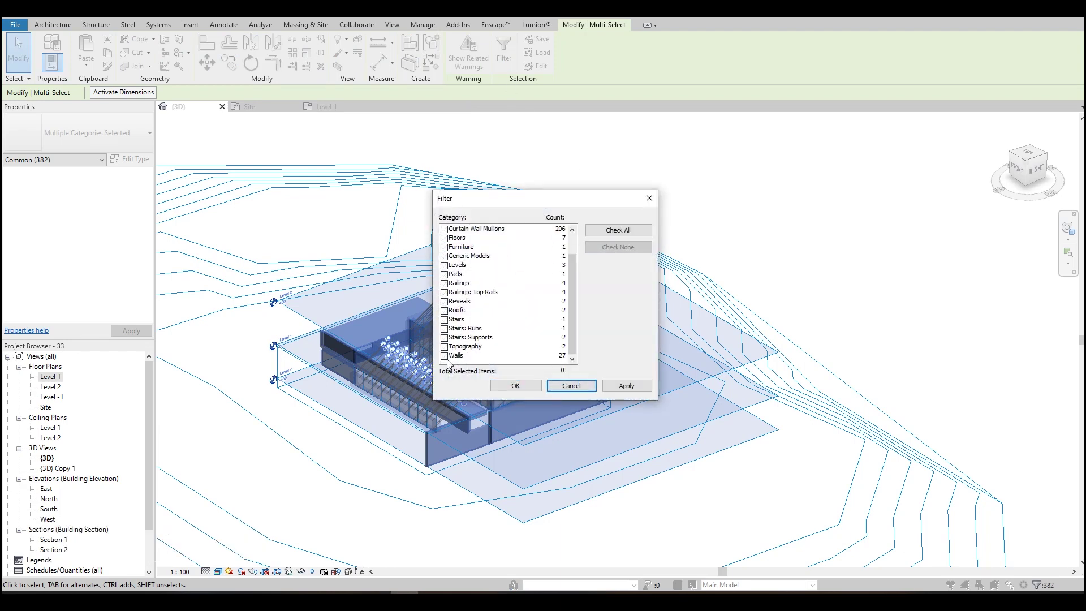
click(522, 383)
shift+middle_drag(441, 356, 647, 358)
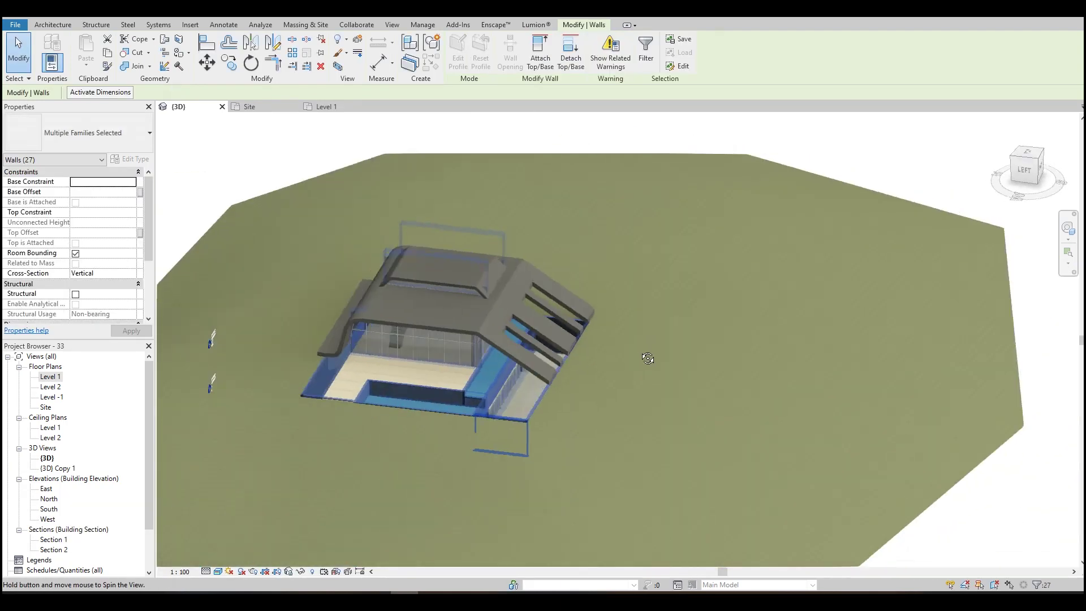
key(Escape)
Step: Box-select the building from the left side and filter the selection to a chosen category to inspect those elements
drag(613, 480, 291, 195)
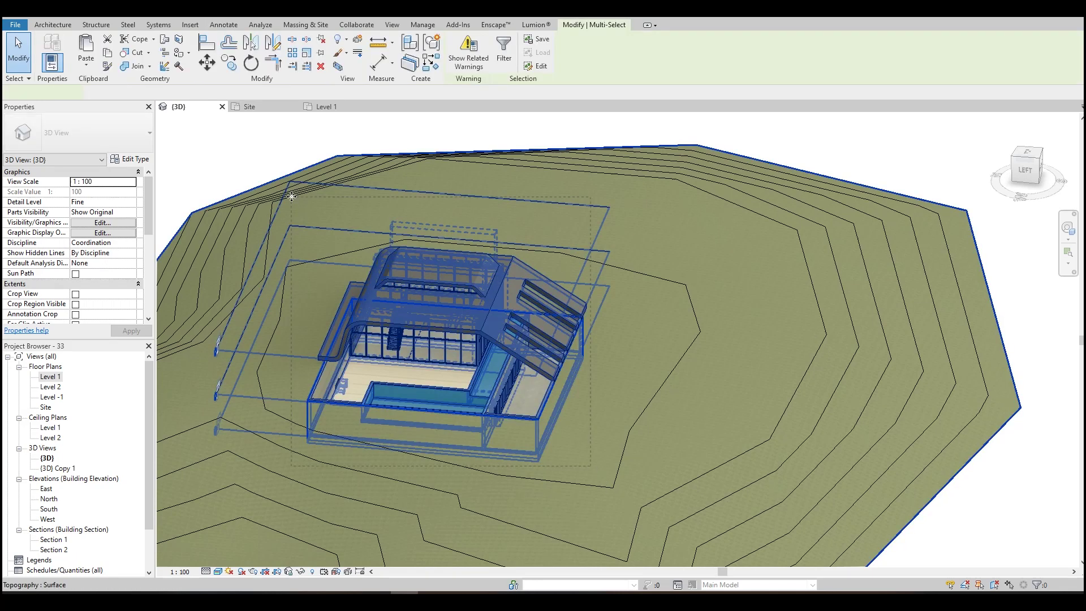
click(503, 50)
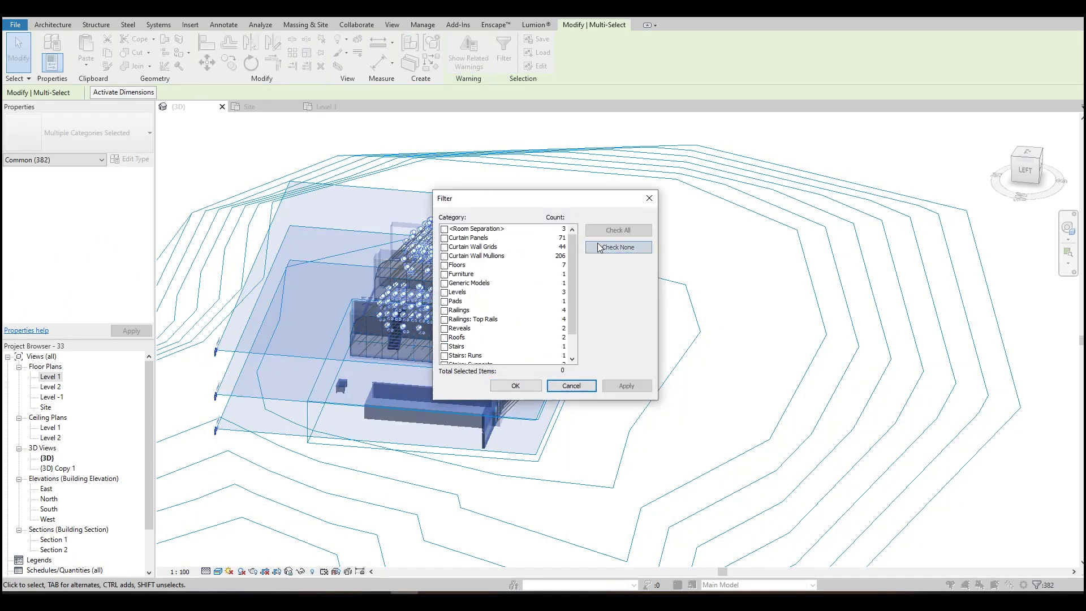
click(512, 389)
shift+middle_drag(389, 383, 531, 420)
Step: Box-select the building again from the back-left view and filter out all but the wanted category
drag(688, 214, 571, 277)
key(ctrl+Left)
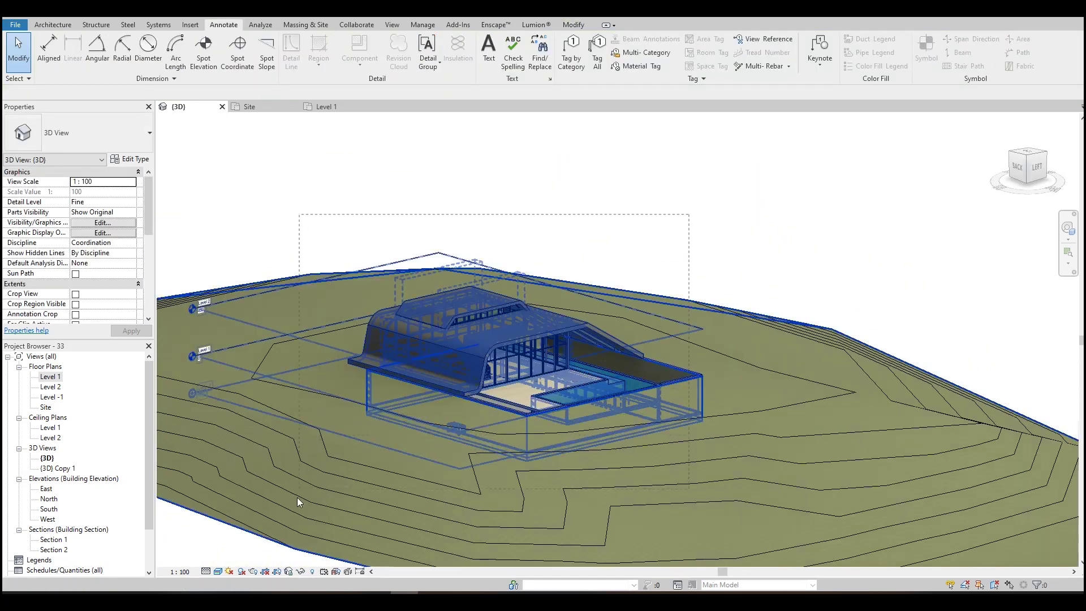
click(503, 49)
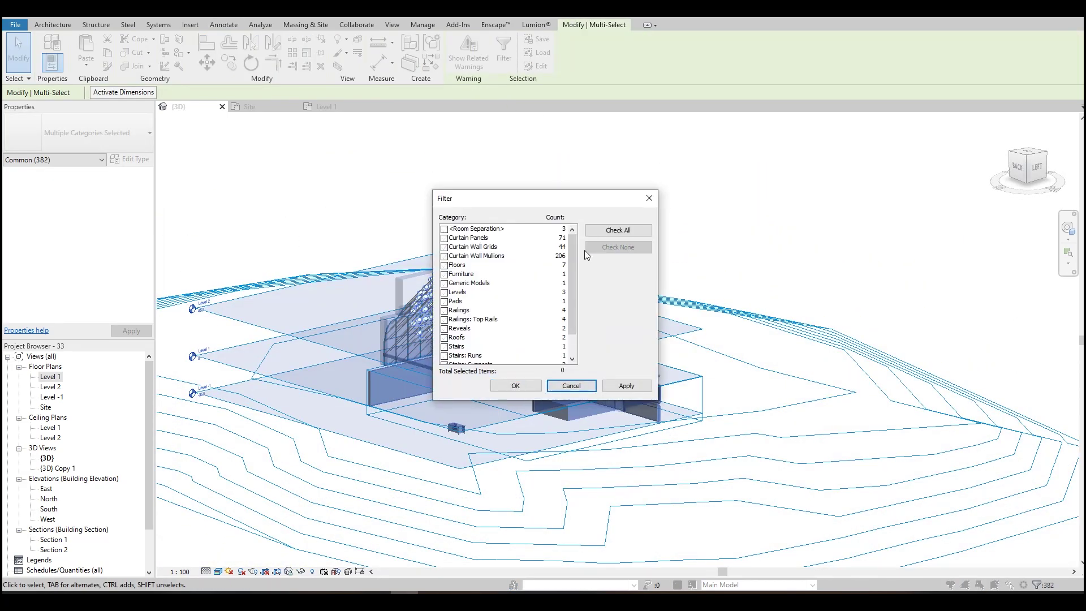
click(514, 385)
shift+middle_drag(639, 306, 663, 304)
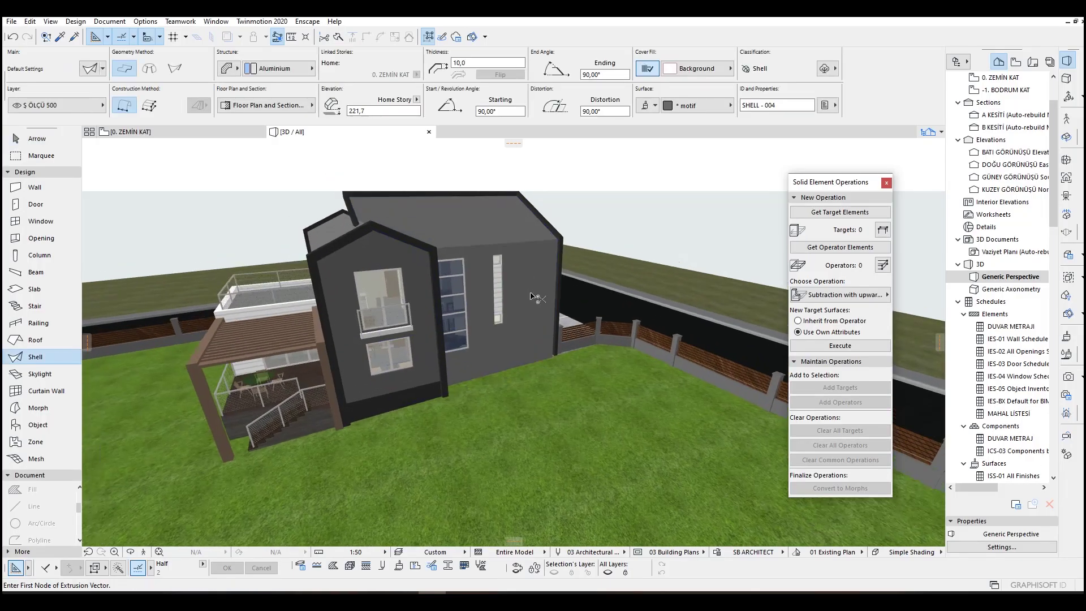
Step: Switch to Archicad, select all shells, isolate them in 3D, and restore the display of all elements
key(ctrl+a)
shift+middle_drag(531, 296, 679, 339)
key(F5)
key(Escape)
key(Escape)
shift+middle_drag(386, 399, 619, 374)
key(ctrl+F5)
shift+middle_drag(284, 411, 417, 446)
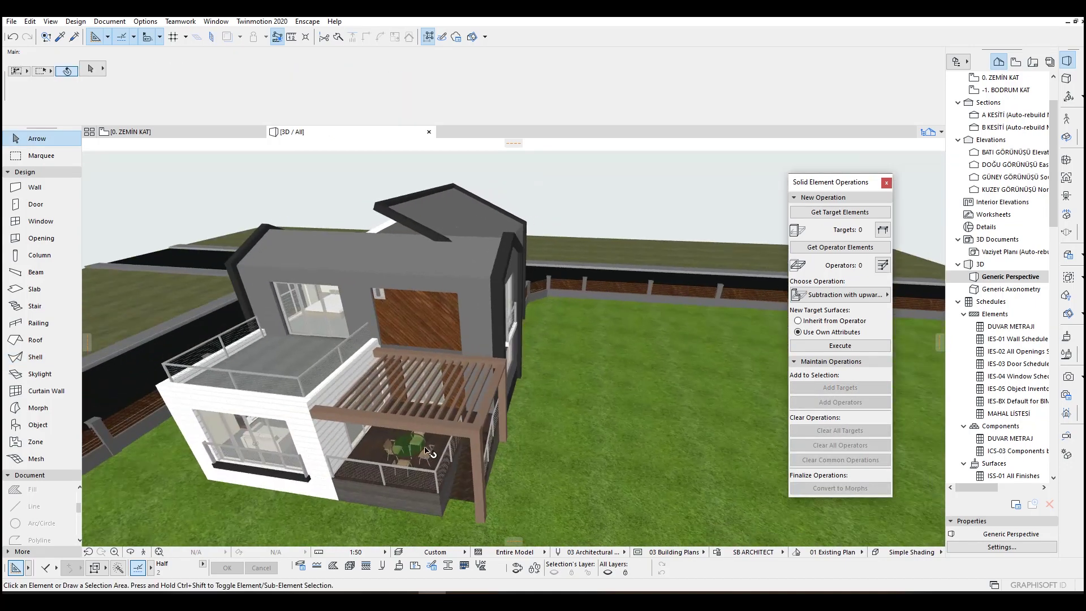
Step: Pick up the settings of the terrace furniture, select all elements of that type and isolate them in 3D
alt+click(419, 444)
key(ctrl+a)
key(F5)
key(Escape)
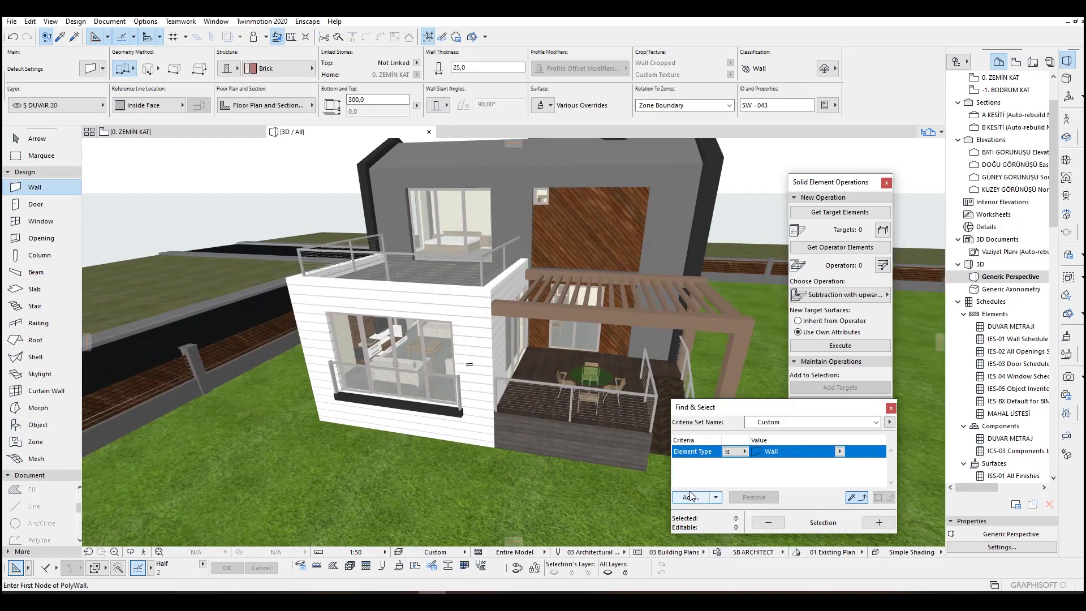
Step: Add a Thickness of 25,0 criterion to the wall search, select the matching walls and isolate them in 3D
click(691, 496)
text(TH)
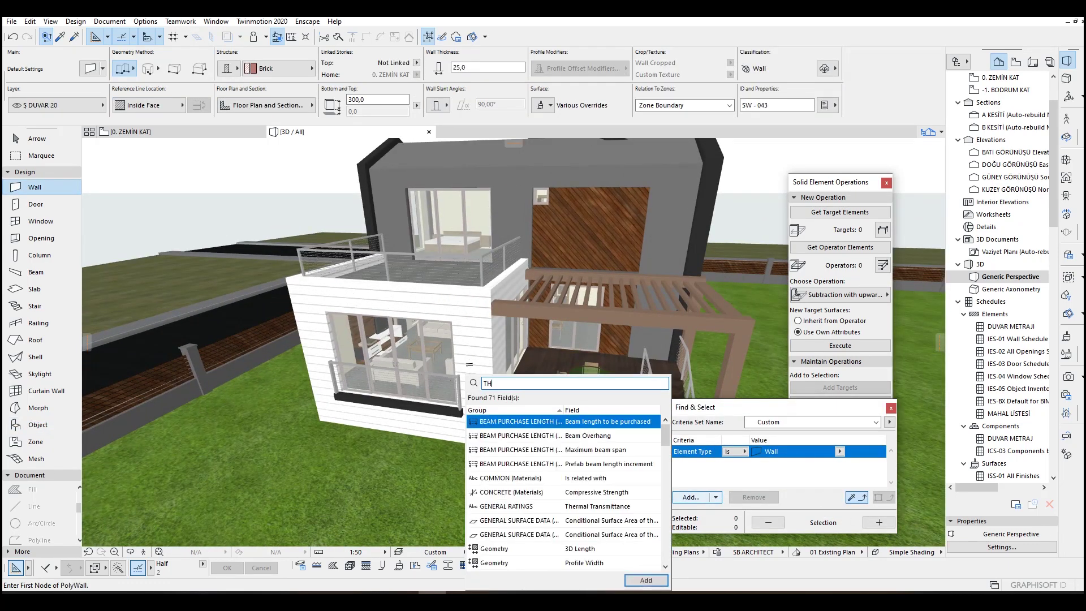
text(ICK)
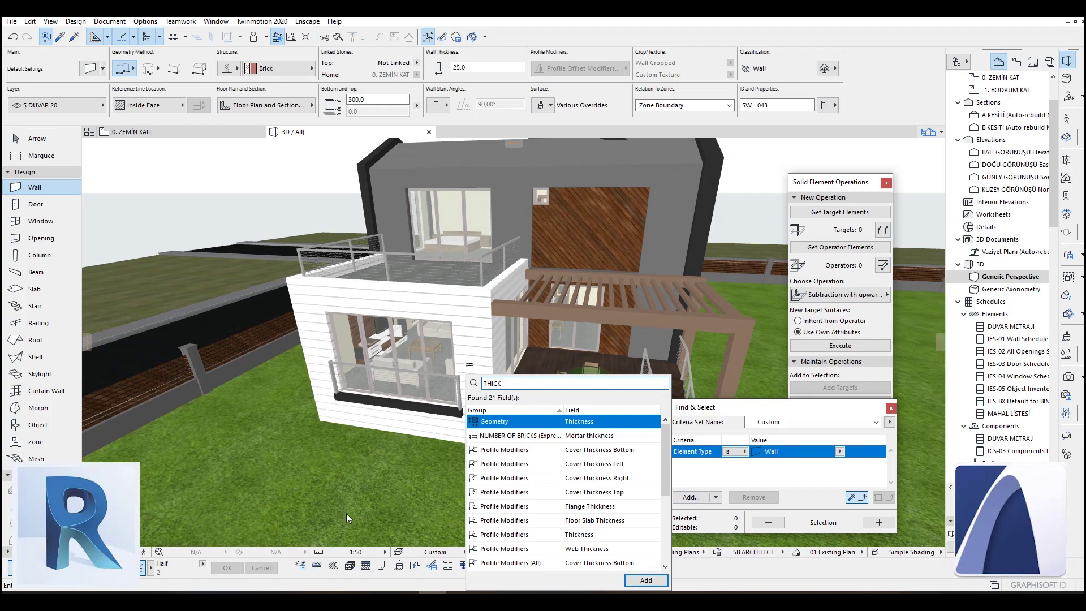
double_click(592, 425)
click(736, 479)
click(879, 521)
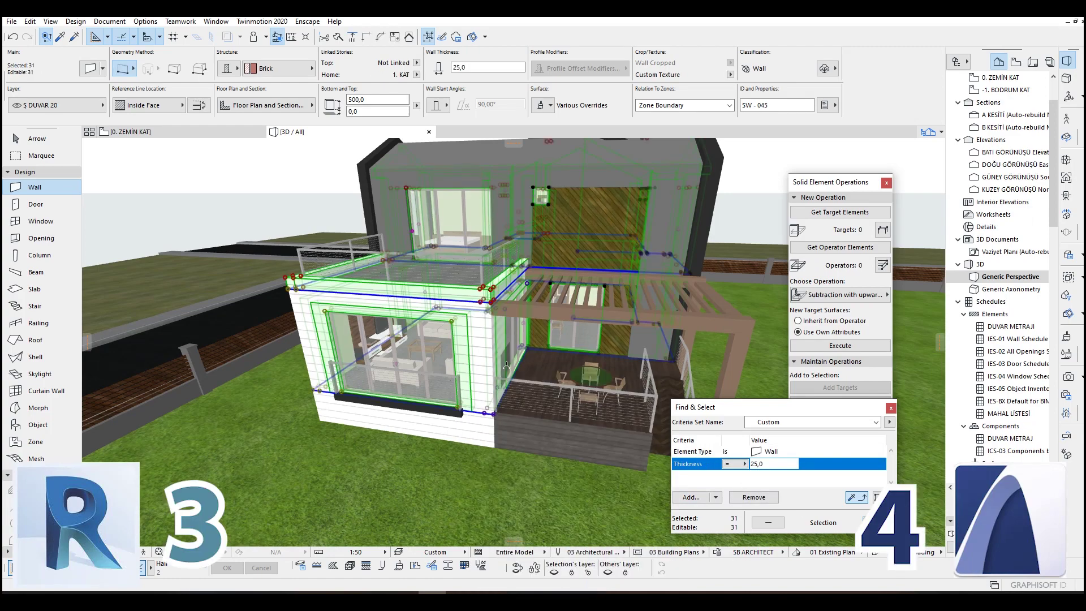
shift+middle_drag(503, 345, 615, 408)
key(F5)
key(Escape)
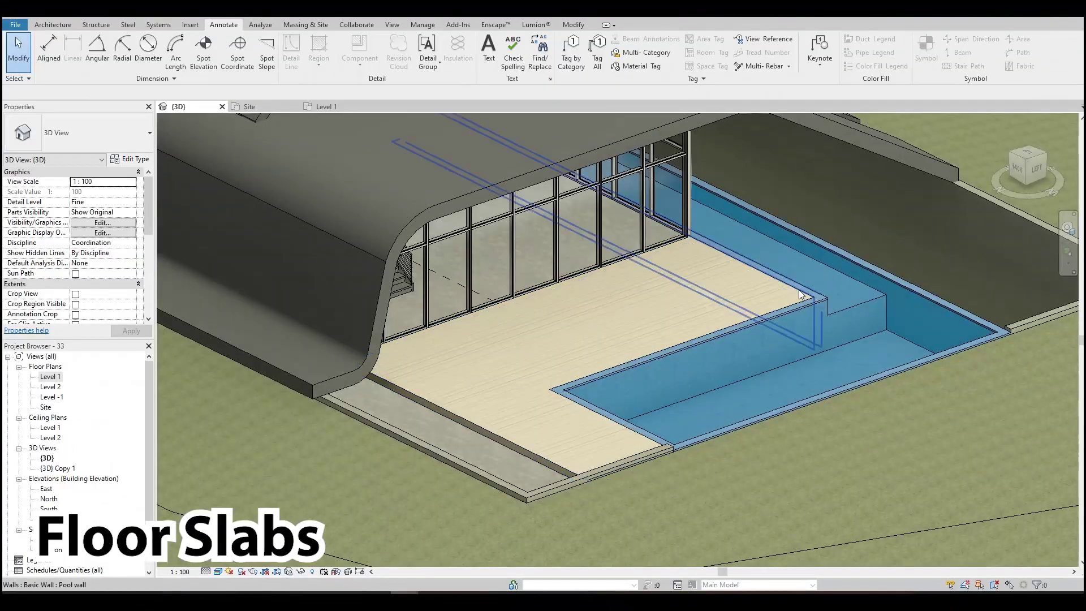
Step: Switch to Revit's 3D view and add a split line on the terrace floor from the inner pool corner to the glass facade
click(752, 327)
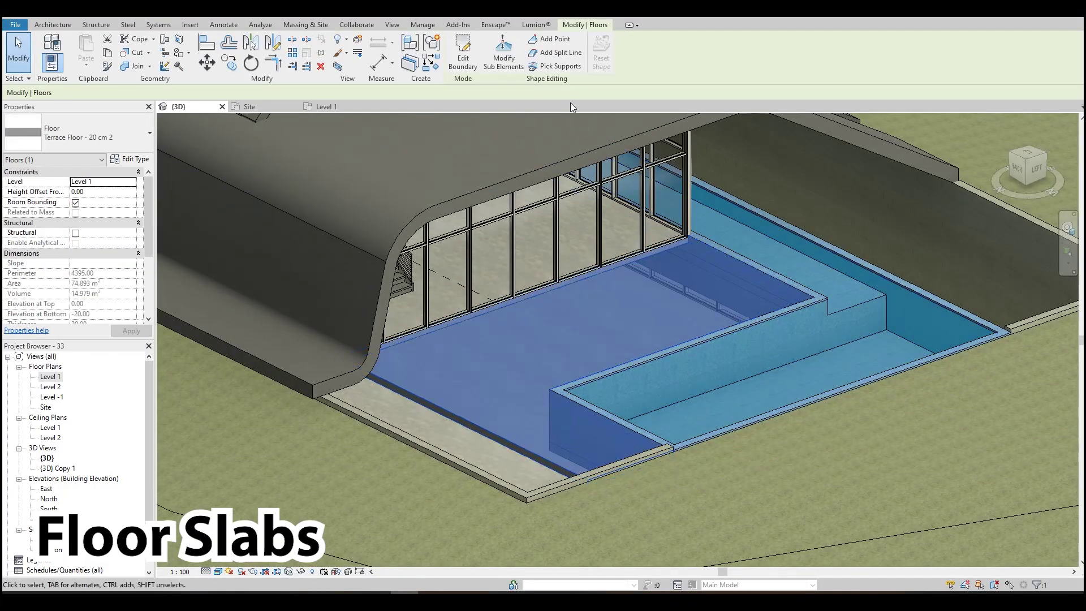
click(555, 52)
scroll(547, 401, up, 5)
click(549, 401)
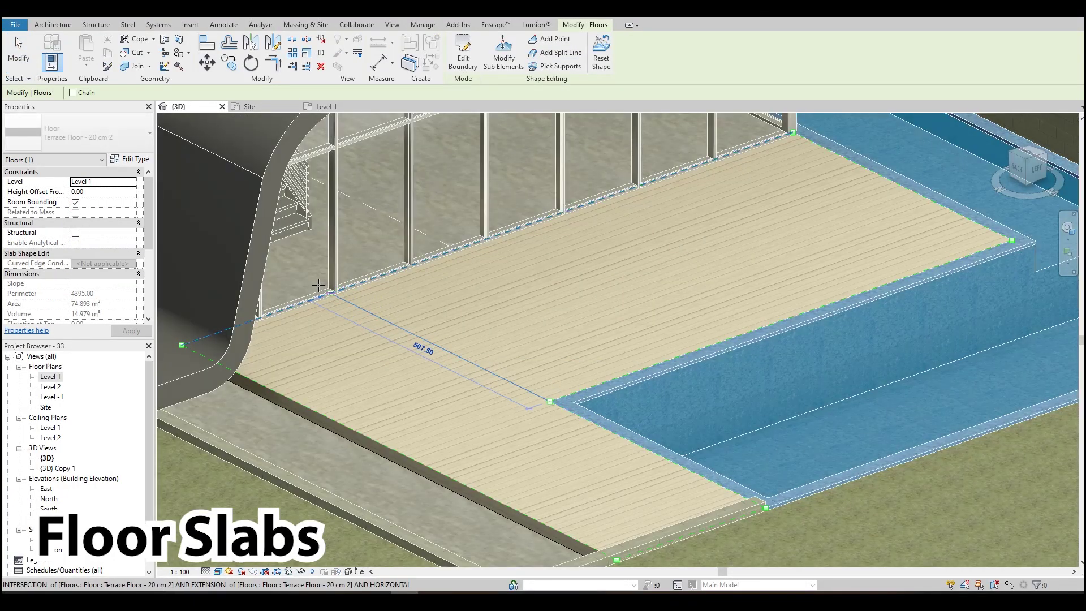
click(329, 292)
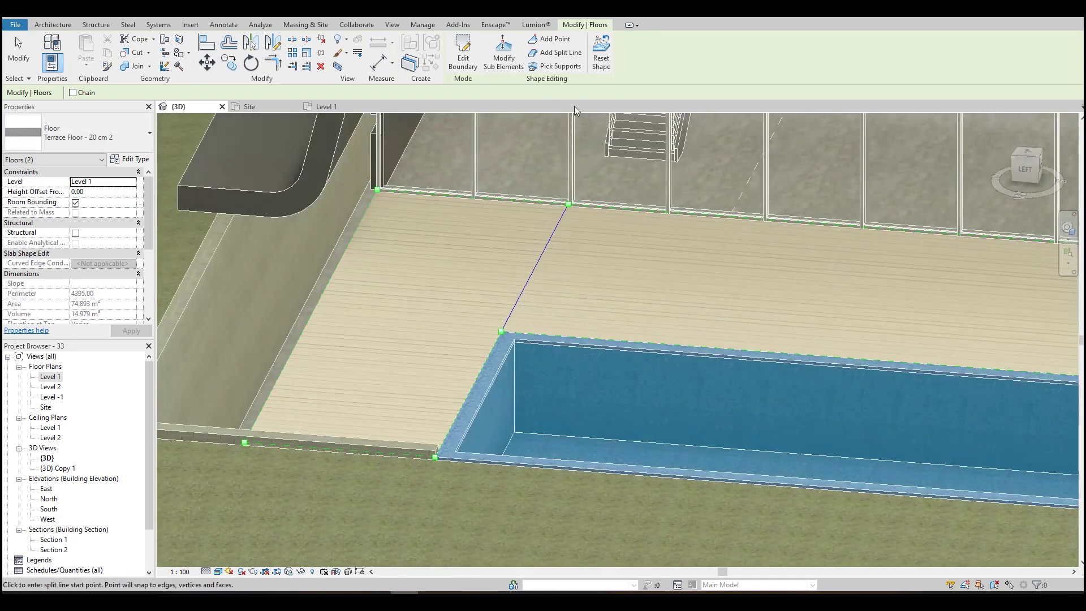
key(Escape)
Step: Set the terrace floor's split line elevation to 30 and its outer corner point elevation to 25
click(540, 253)
scroll(523, 304, up, 5)
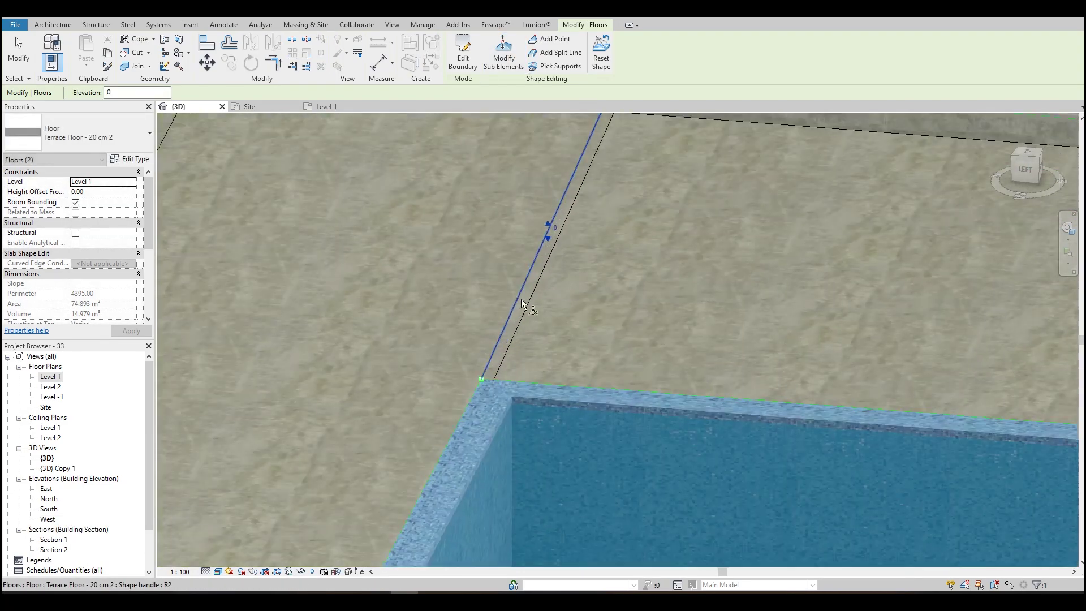
click(555, 227)
text(30)
key(Return)
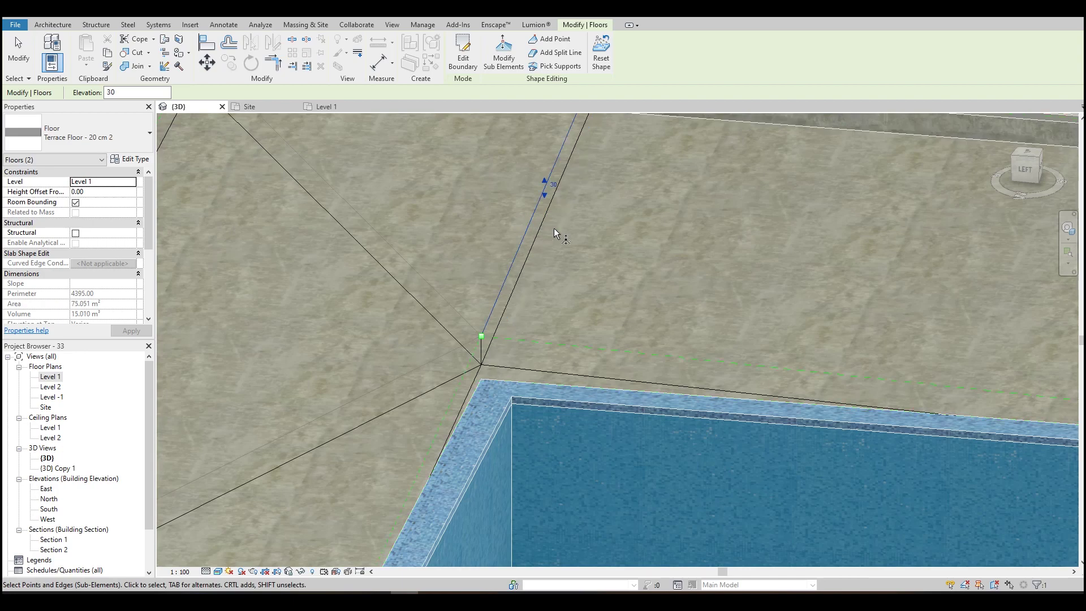
scroll(447, 216, down, 5)
shift+middle_drag(567, 258, 527, 304)
key(Escape)
key(Escape)
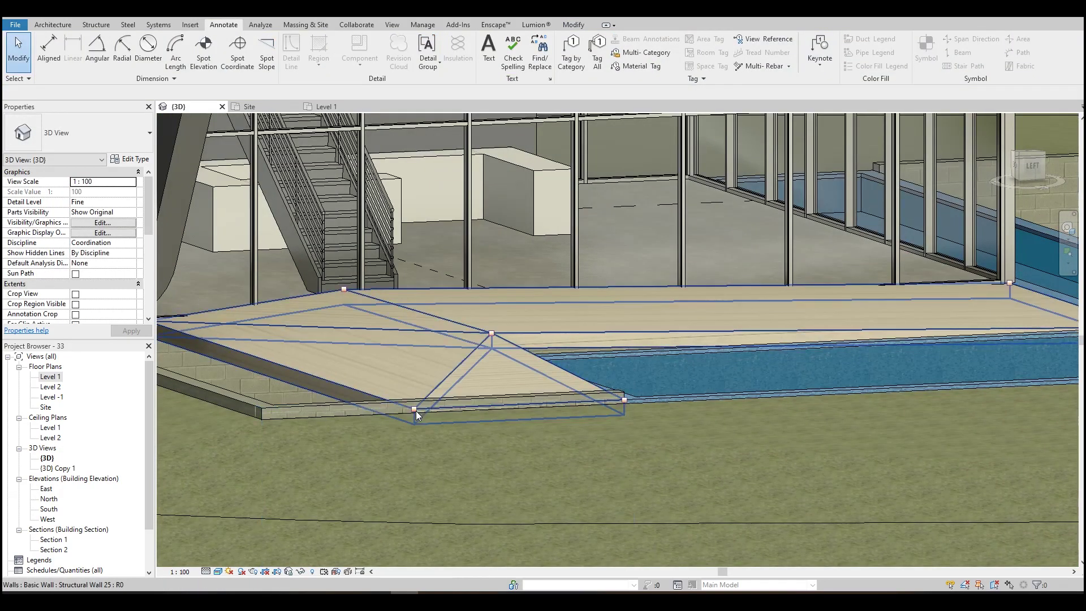
click(520, 346)
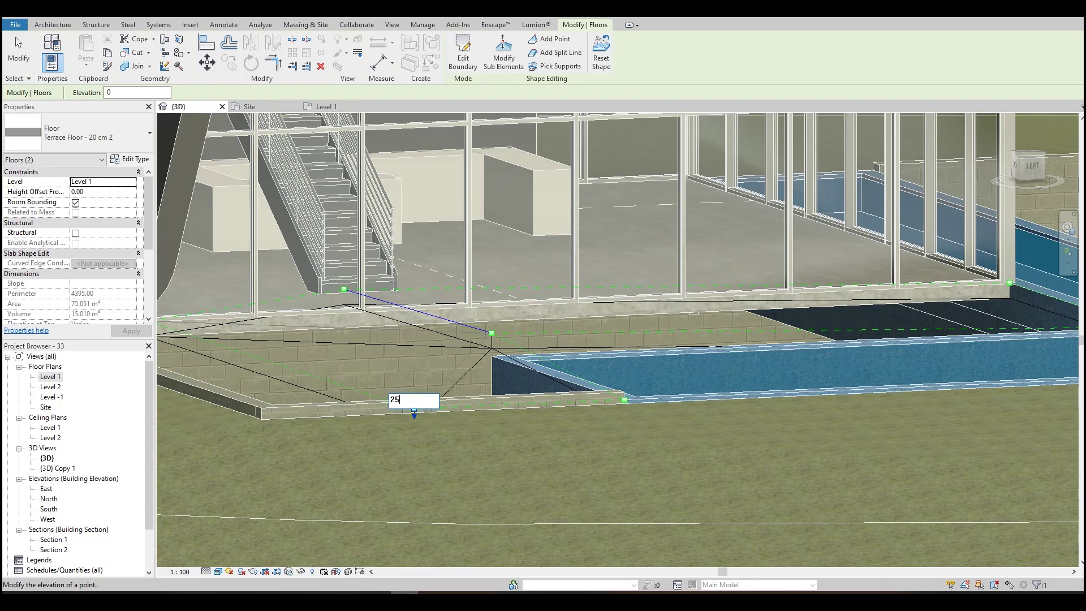
key(Return)
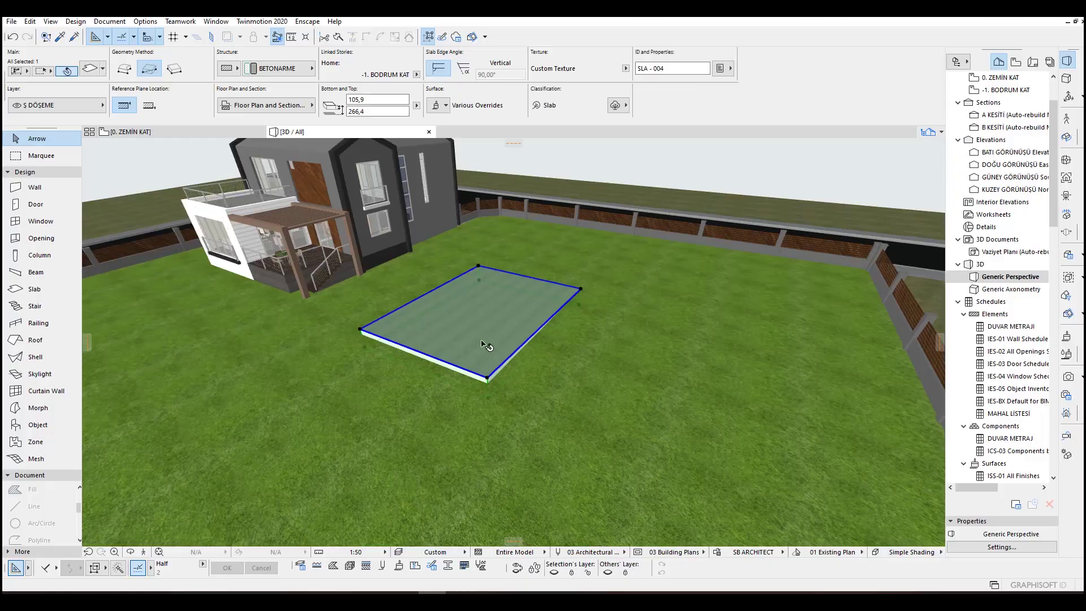
Step: Switch to Archicad and examine the flat slab on the lawn, selecting it and checking its corner and edges
scroll(481, 341, up, 4)
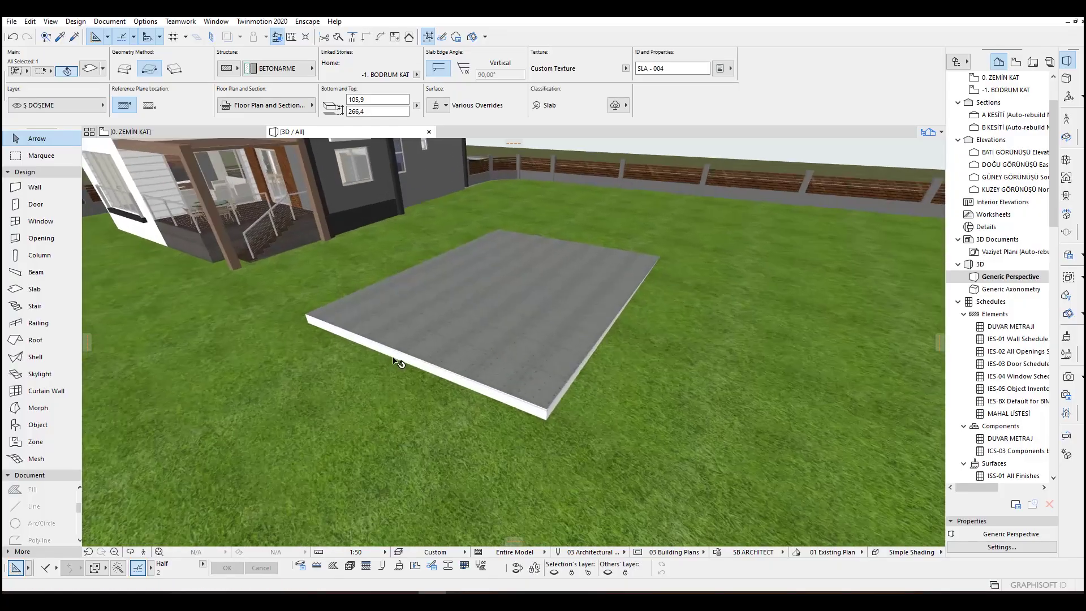
shift+middle_drag(400, 362, 461, 398)
click(437, 393)
click(602, 315)
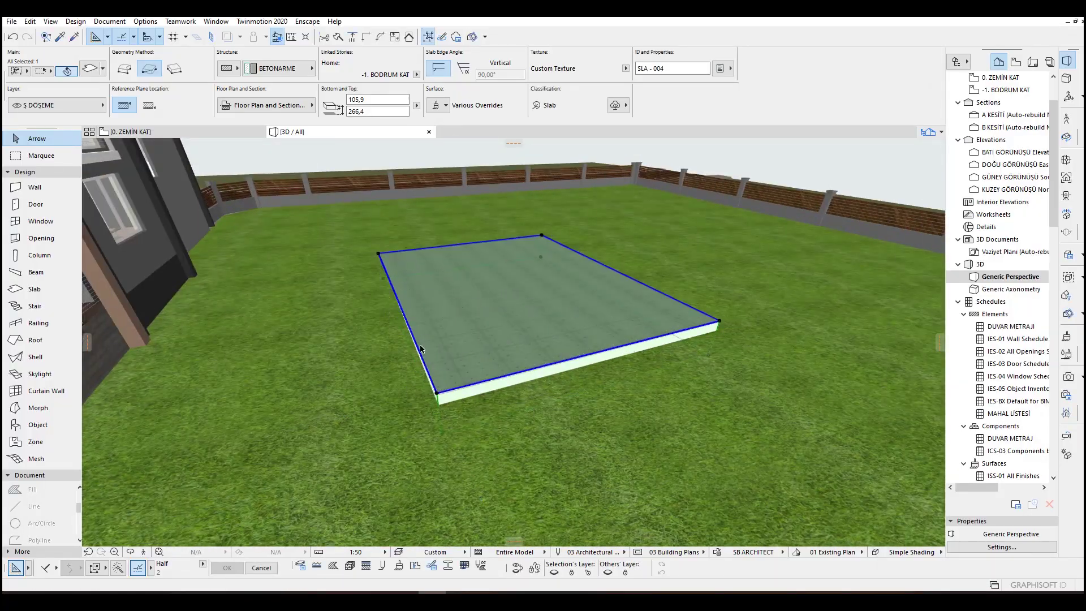
shift+middle_drag(602, 315, 593, 332)
key(Escape)
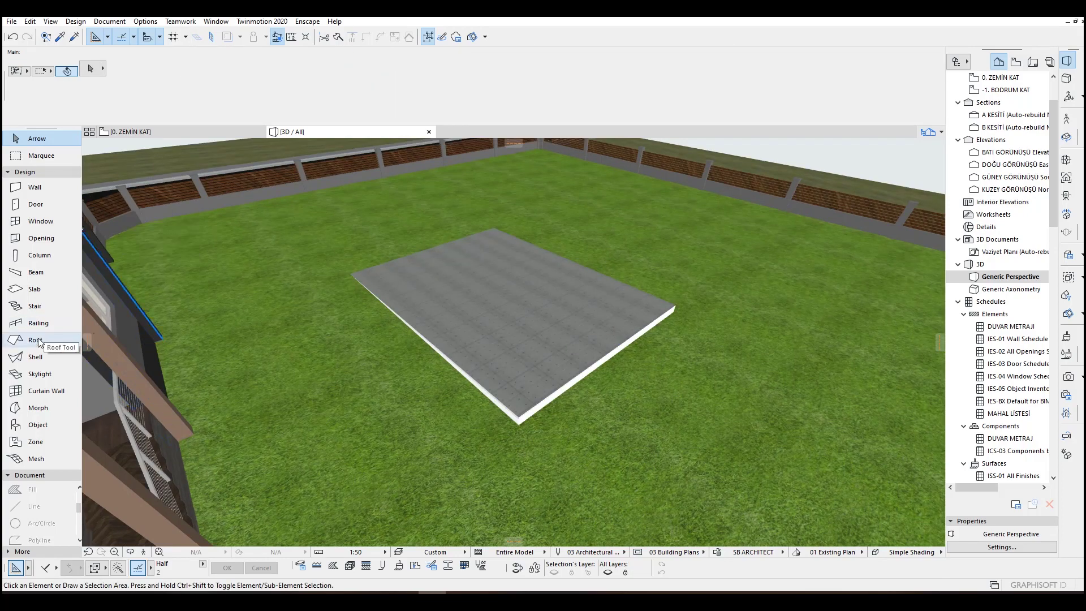
Step: Draw a rectangular single-plane roof with Roof Tile 01 cover on the lawn beside the slab
click(35, 340)
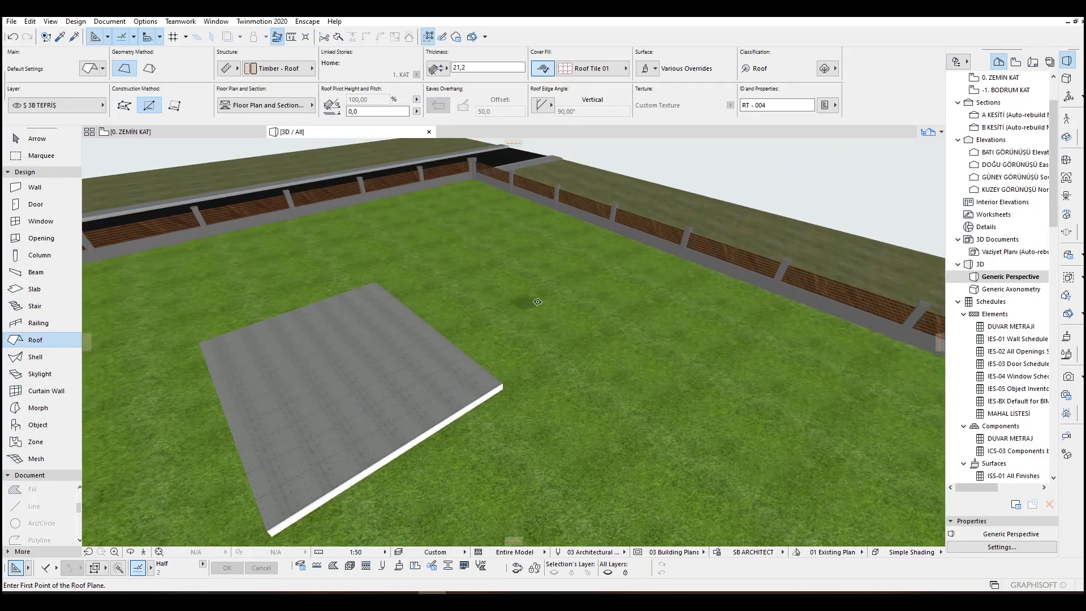
click(526, 303)
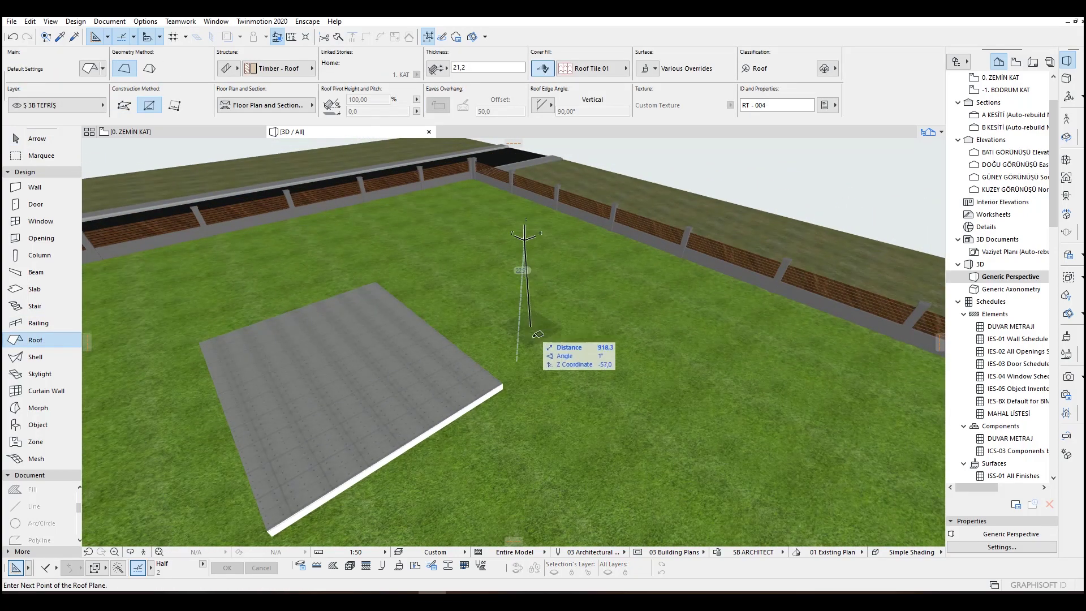
click(557, 343)
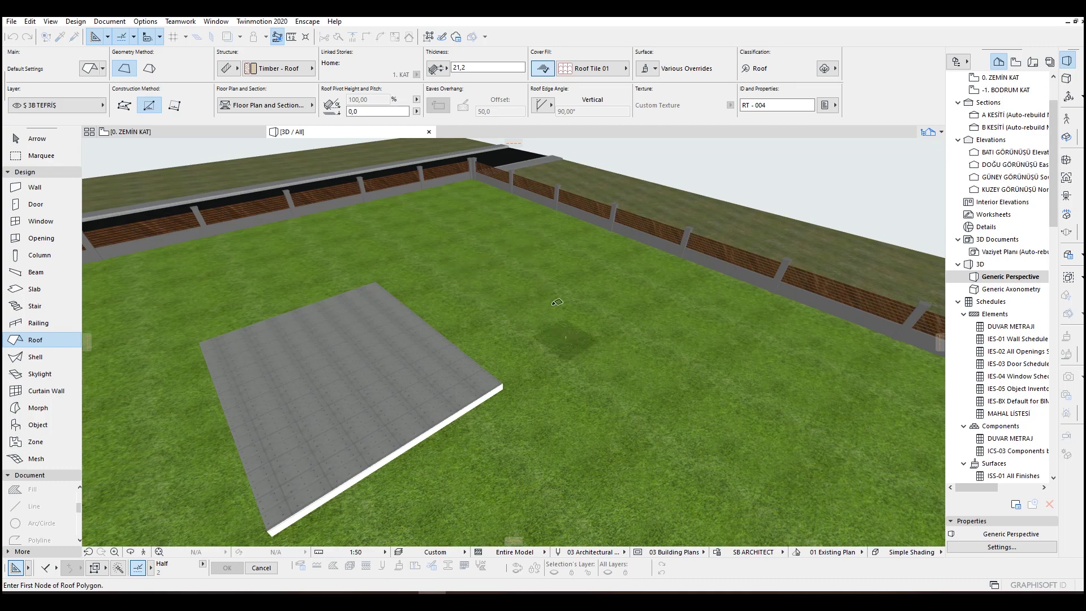
click(525, 241)
click(553, 349)
shift+middle_drag(553, 349, 564, 330)
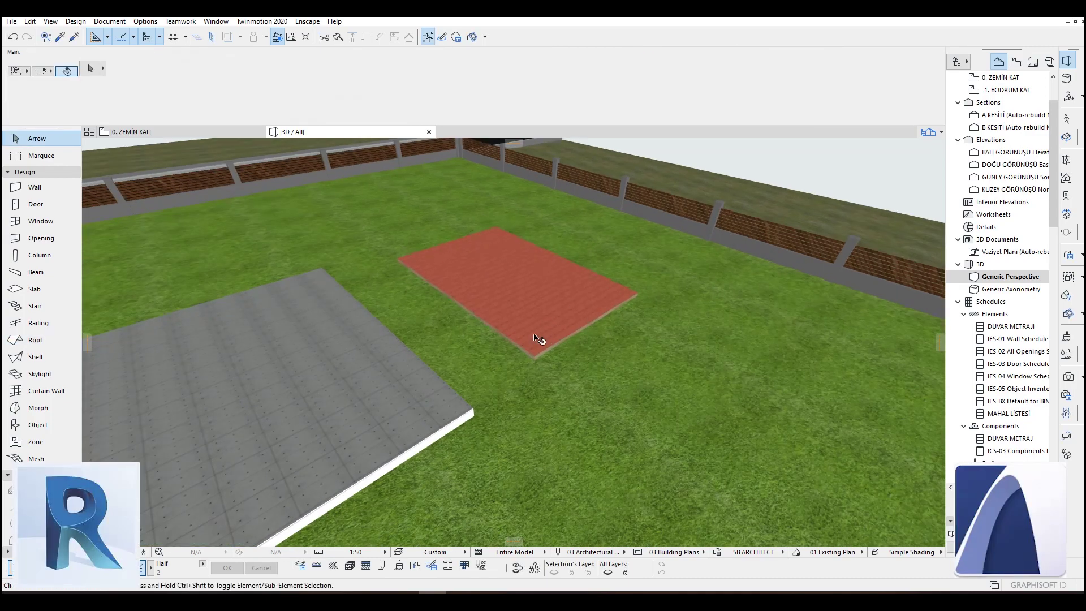
Step: Tilt the single-plane roof on the lawn about its pivot line by raising its near corner with the slant-angle option
click(543, 339)
click(534, 358)
click(731, 184)
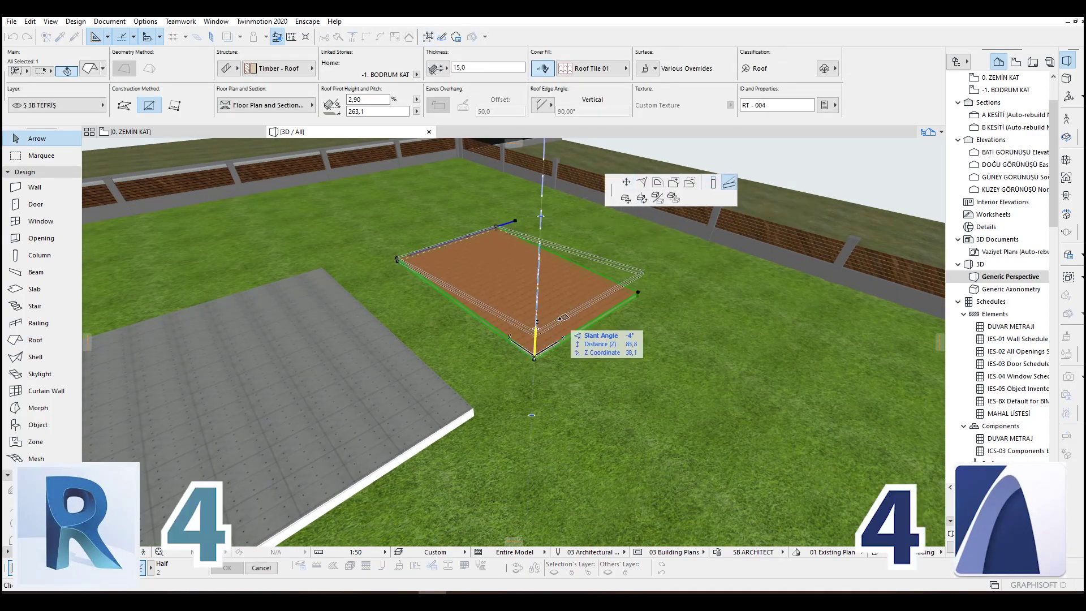
click(538, 320)
shift+middle_drag(444, 328, 272, 356)
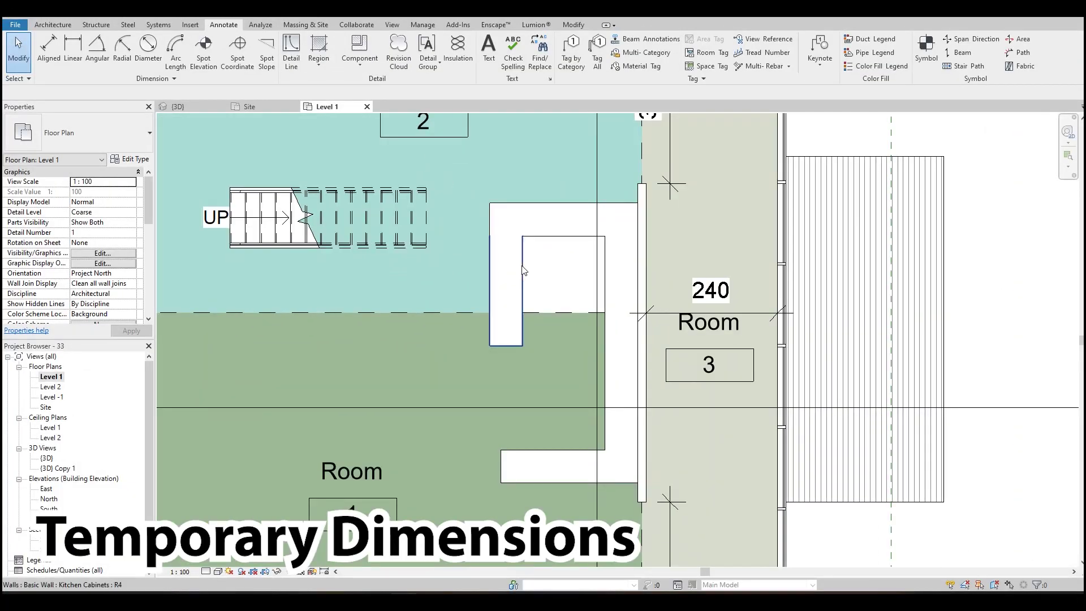
Step: Switch to Revit's Level 1 plan and set the left kitchen cabinet wall's length to 300 and its distance from the parallel cabinet wall to 180
click(524, 277)
scroll(523, 277, up, 2)
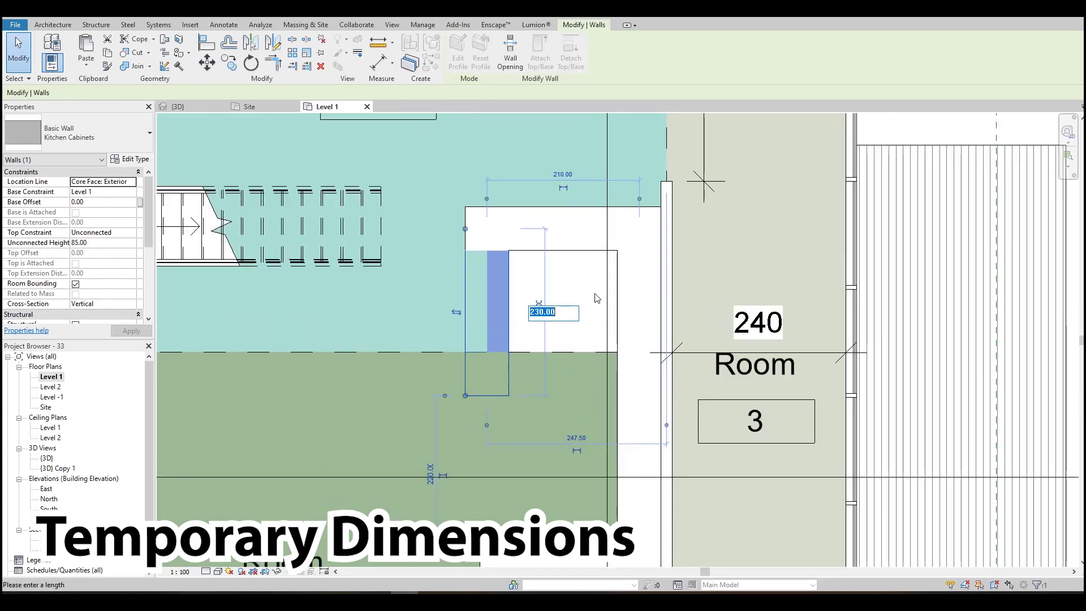
key(Return)
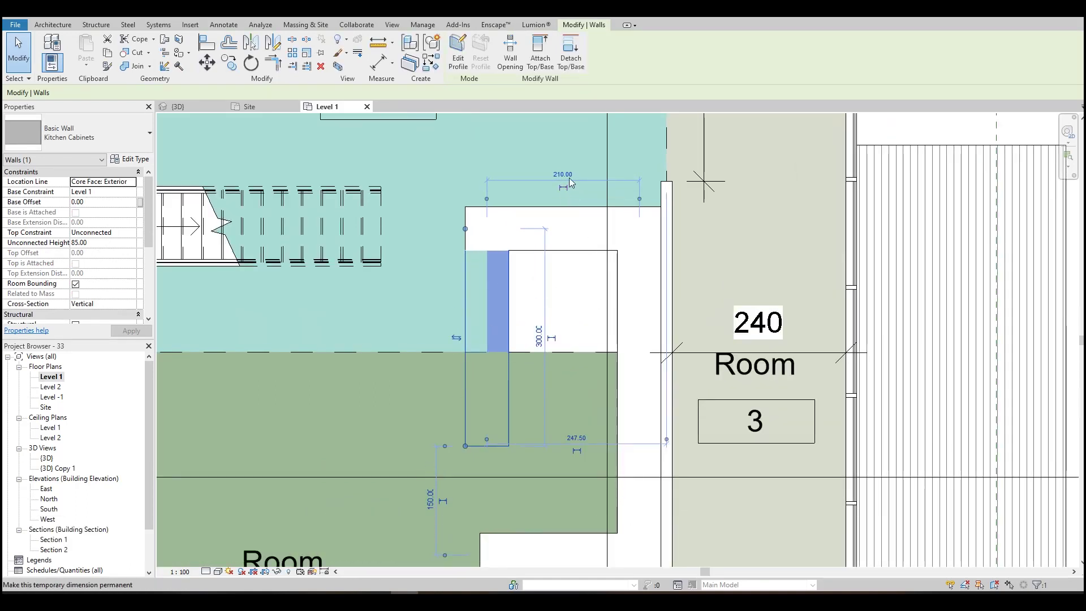
click(567, 178)
text(180)
key(Return)
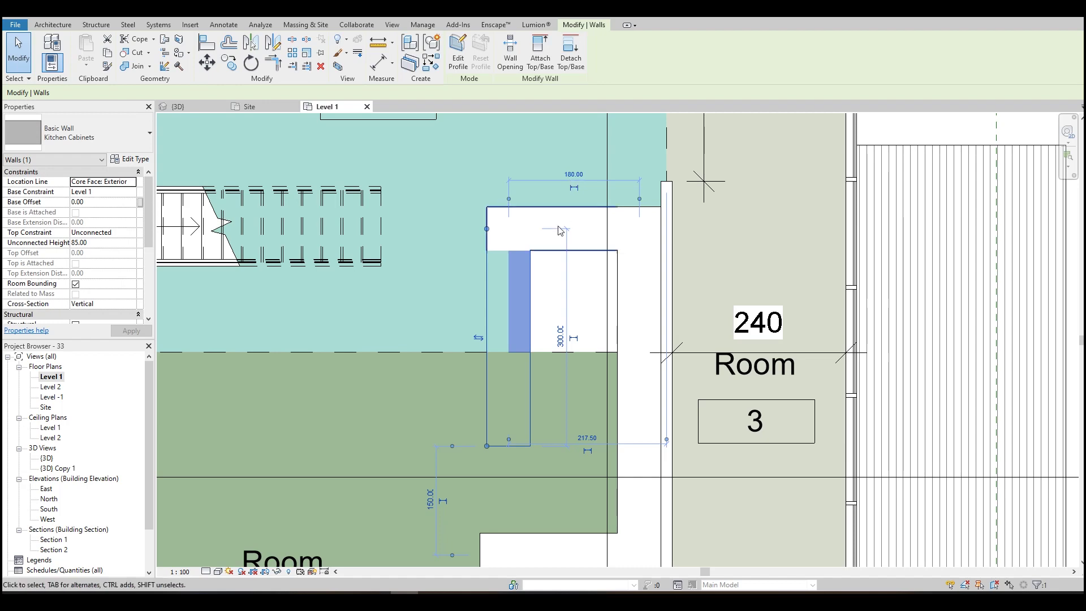
click(654, 234)
Step: Place an M_Single-Flush 0915 x 2134mm door near the upper end of the wall beside Room 3, opening into that room
click(54, 25)
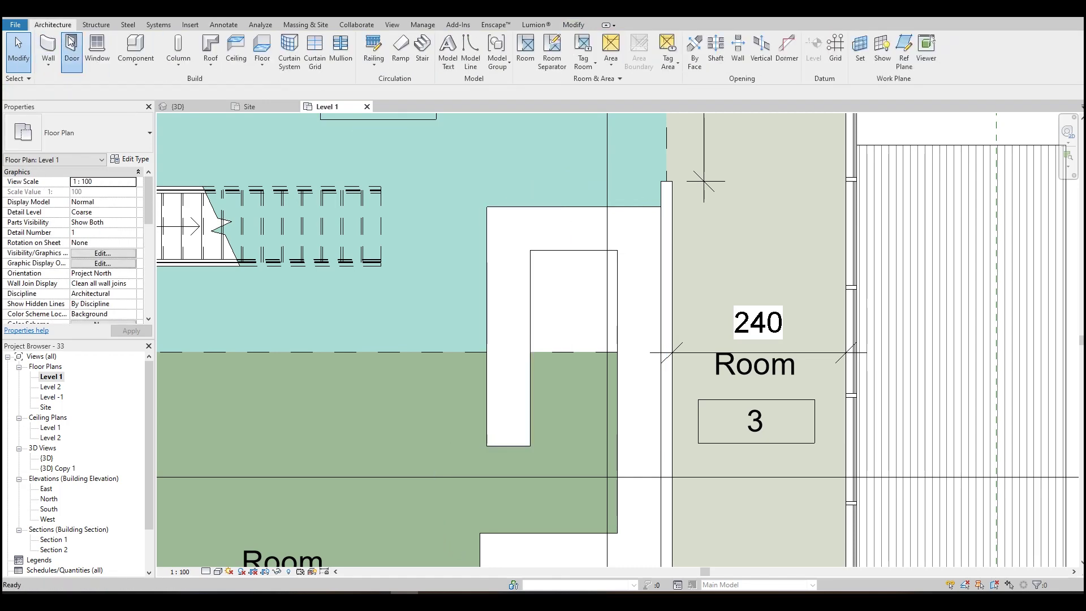
click(72, 41)
scroll(537, 316, down, 4)
scroll(552, 270, up, 4)
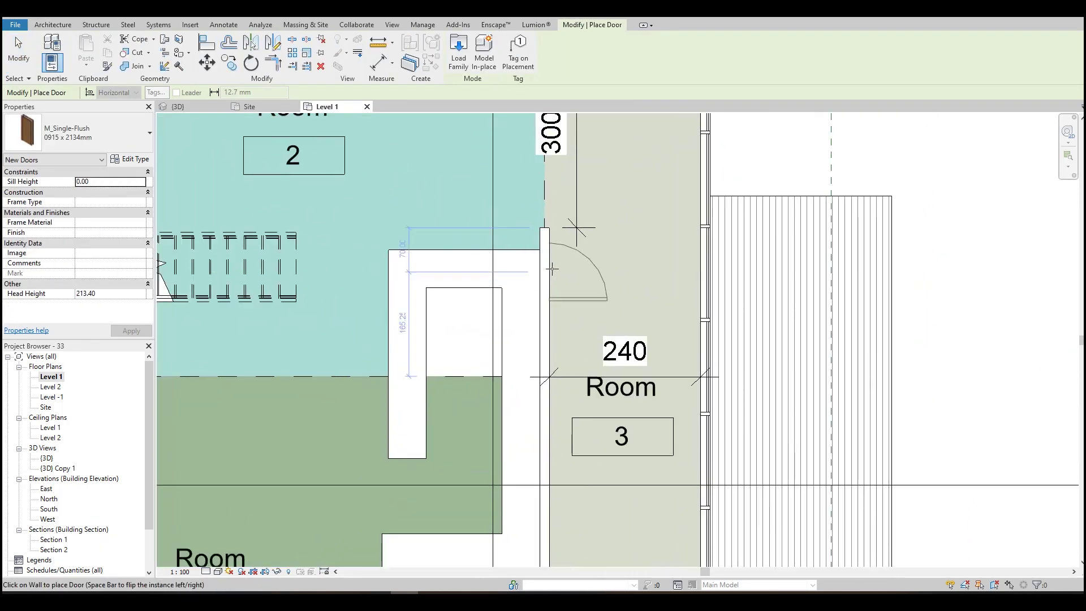
click(527, 278)
key(Escape)
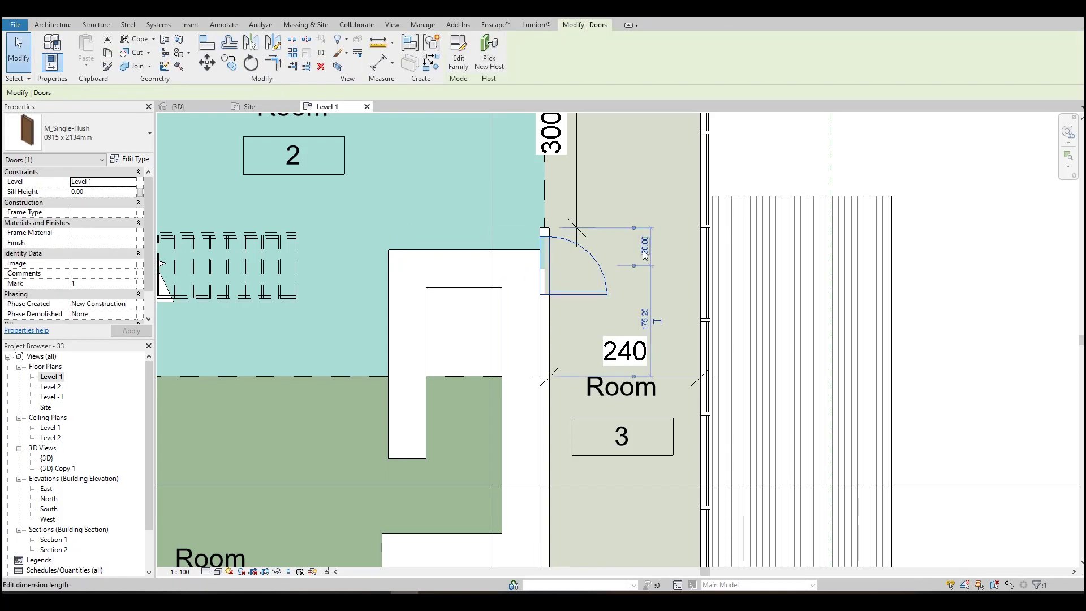
click(674, 260)
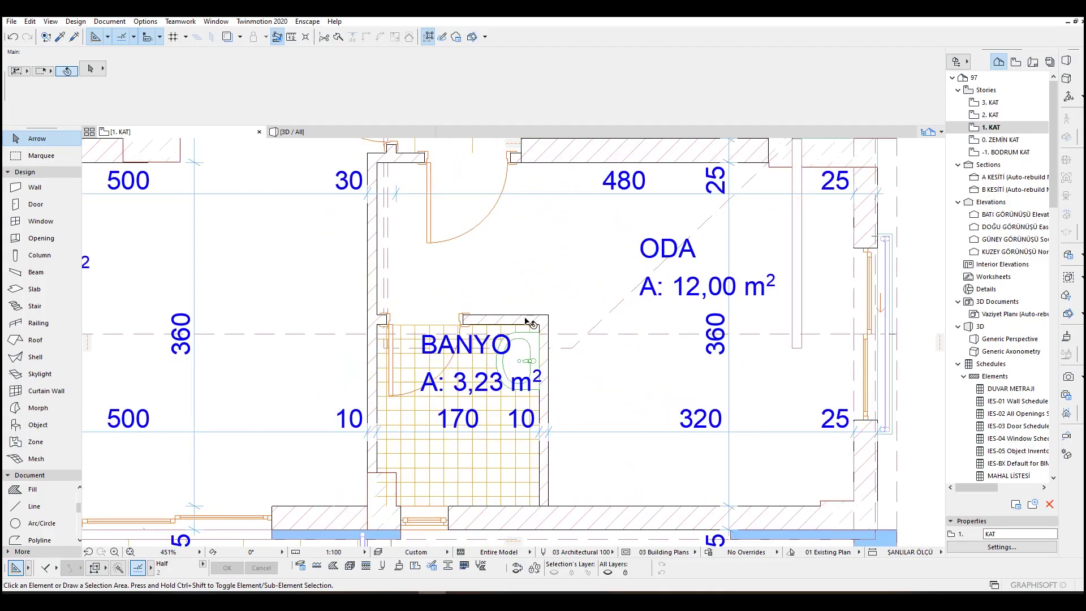
Step: Switch to Archicad's 1. KAT plan and try to bow the upper bathroom wall into a curve
click(529, 323)
key(Escape)
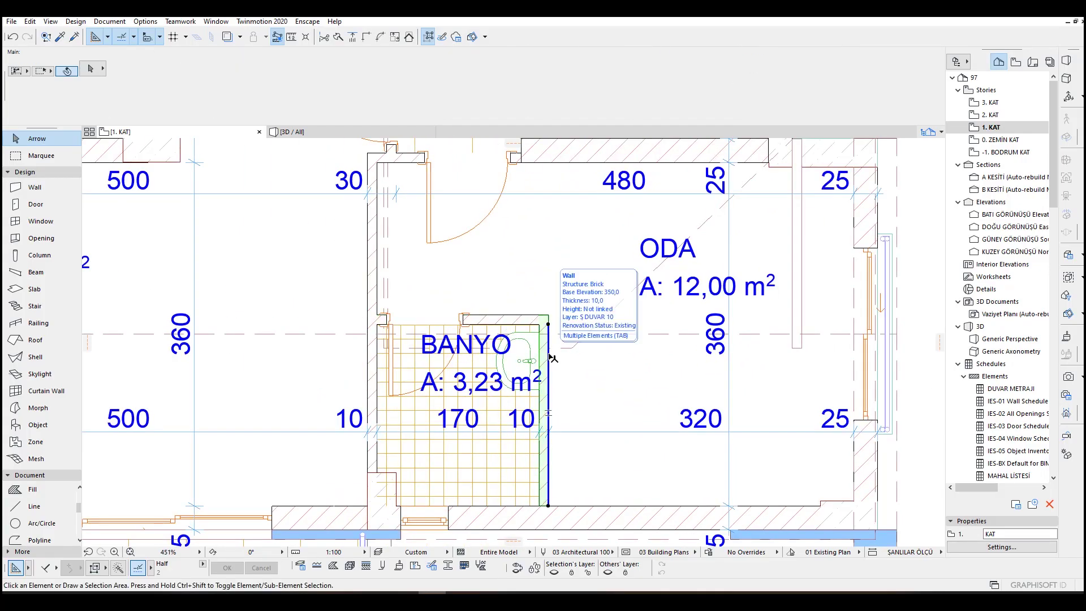
scroll(493, 253, up, 1)
click(560, 325)
middle_drag(560, 325, 538, 351)
key(Escape)
click(446, 369)
click(520, 346)
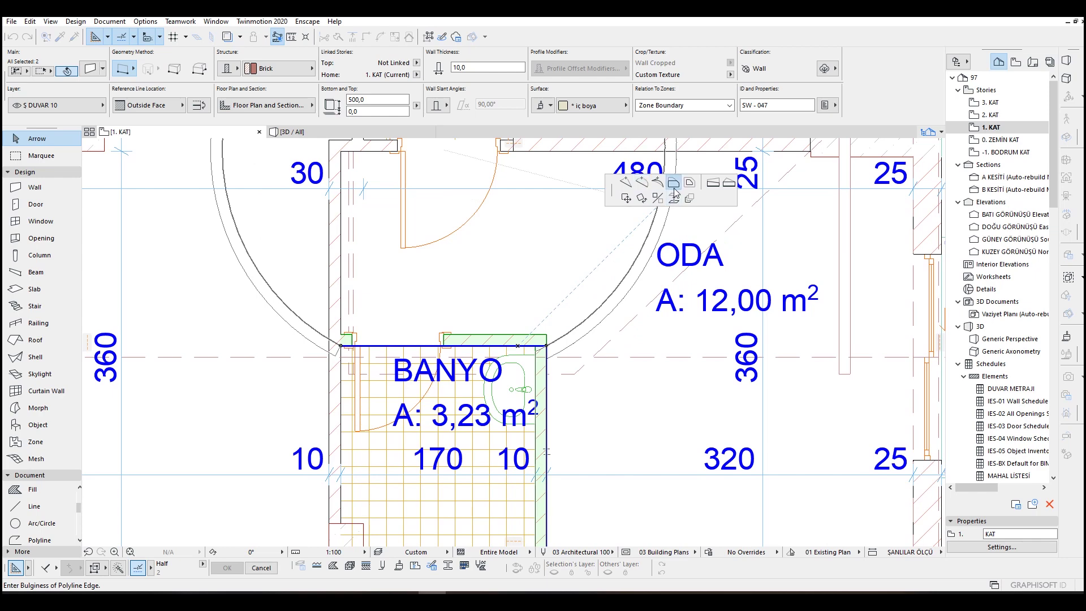
key(ctrl+z)
scroll(494, 336, down, 4)
key(Escape)
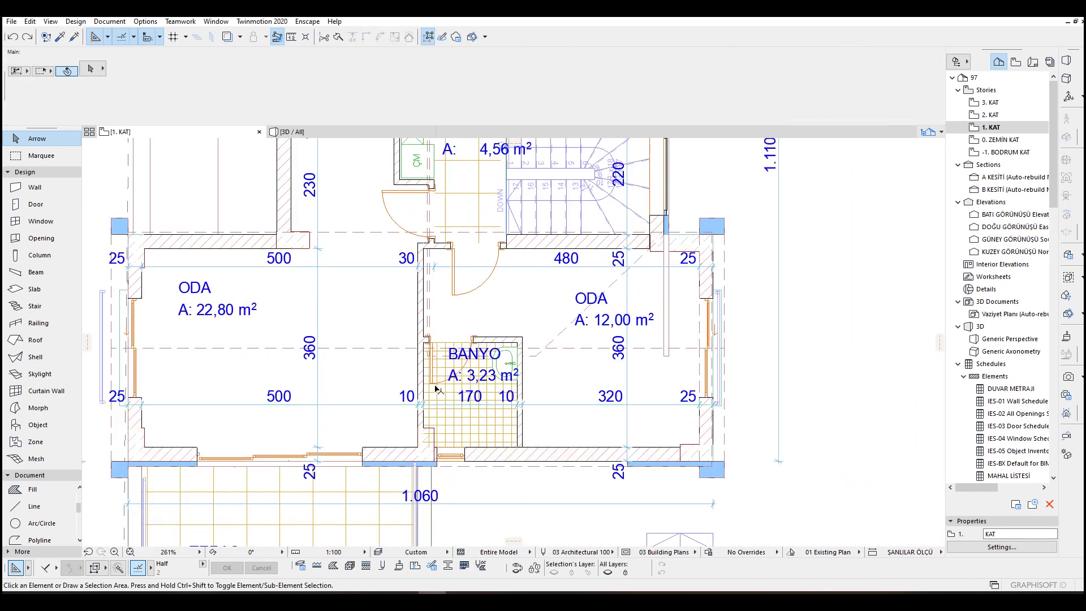
Step: Place a door in the wall between BANYO and the 12,00 m² ODA, swinging into the larger room
click(35, 204)
scroll(519, 417, up, 3)
click(526, 420)
click(625, 450)
key(Escape)
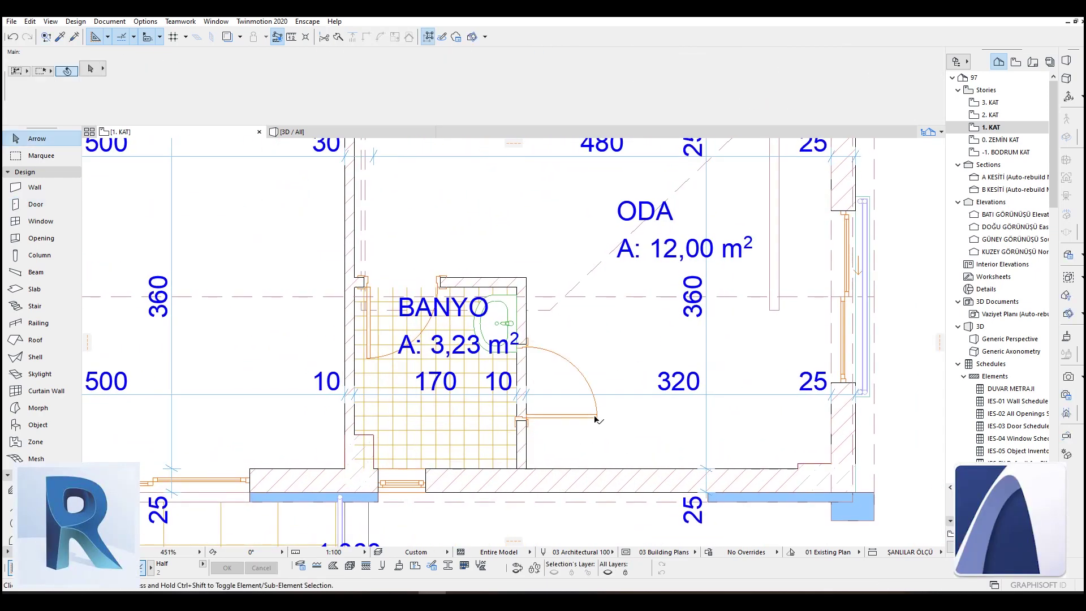
Step: Measure from the new bathroom door's edge and move the door 40 toward the lower end of its wall
click(597, 417)
scroll(525, 440, up, 2)
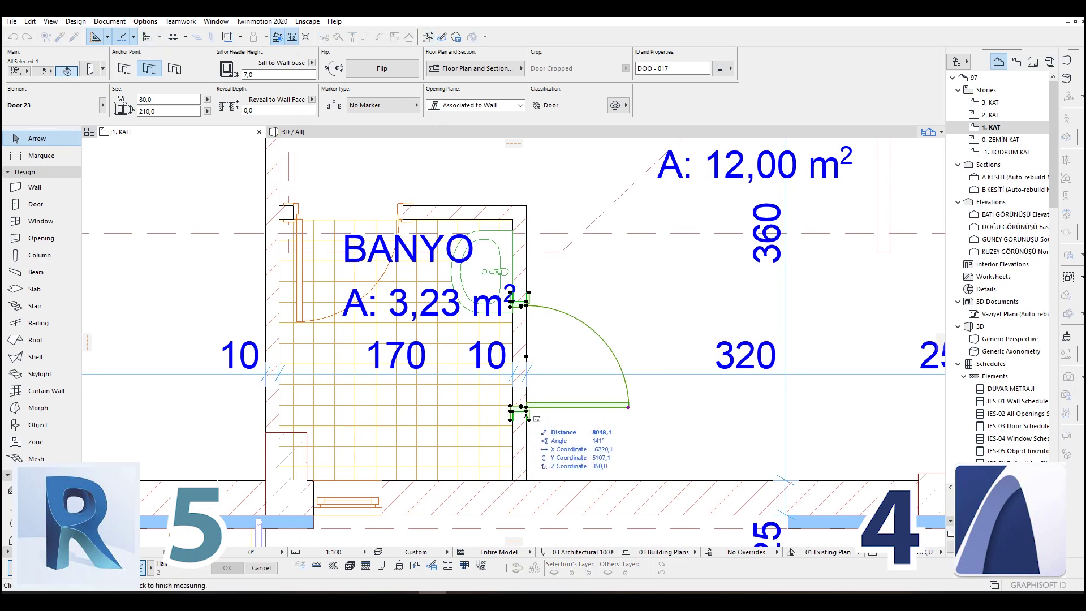
key(Escape)
key(ctrl+d)
click(561, 421)
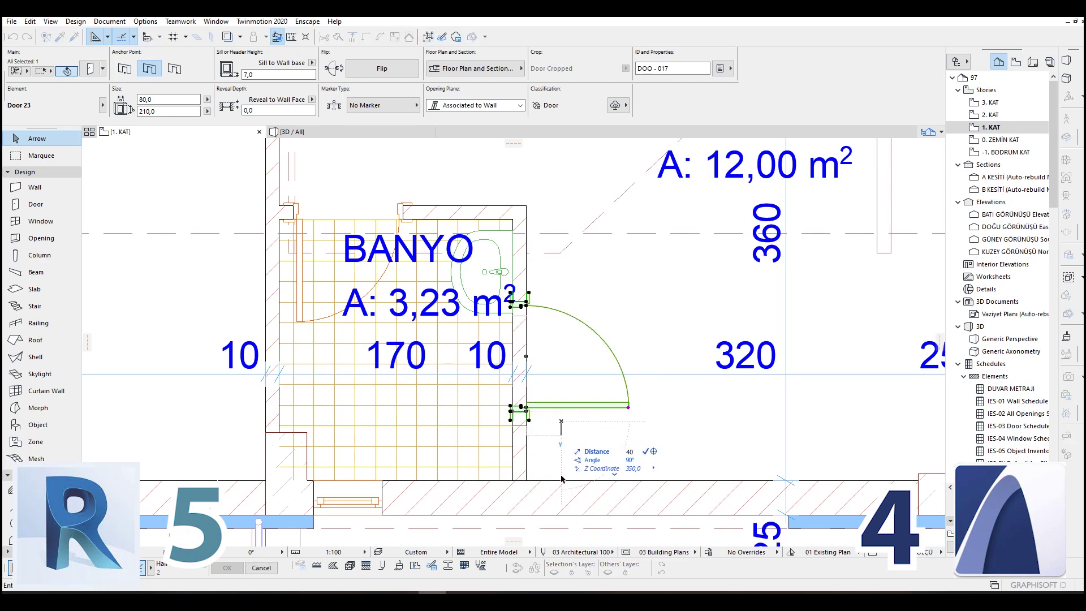
key(Escape)
scroll(582, 405, down, 4)
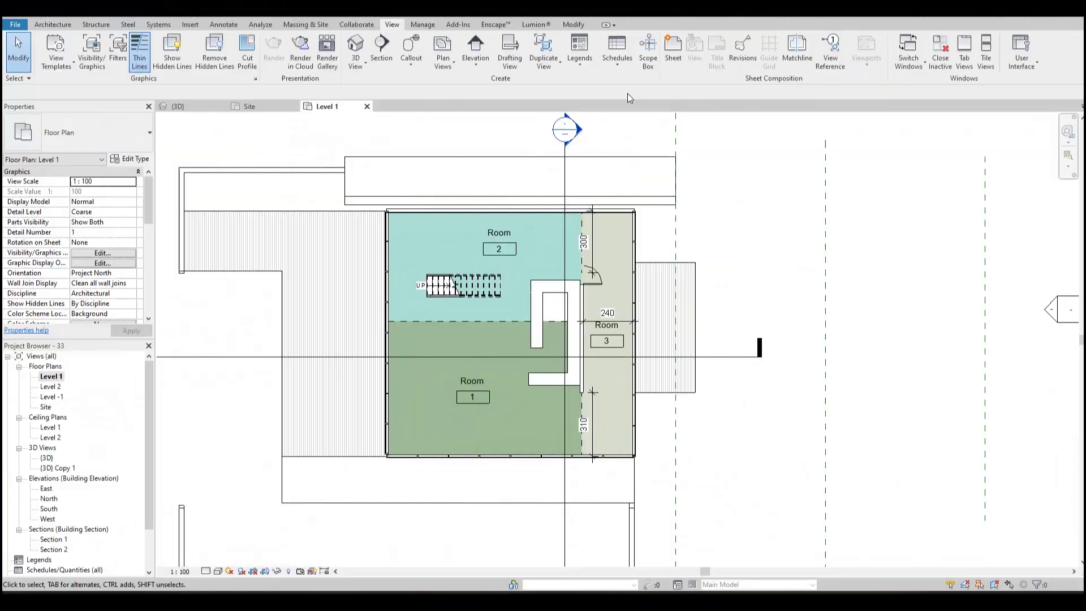
Step: Switch to Revit and set up a new Walls schedule with the fields Type, Width, Length and Area
click(627, 93)
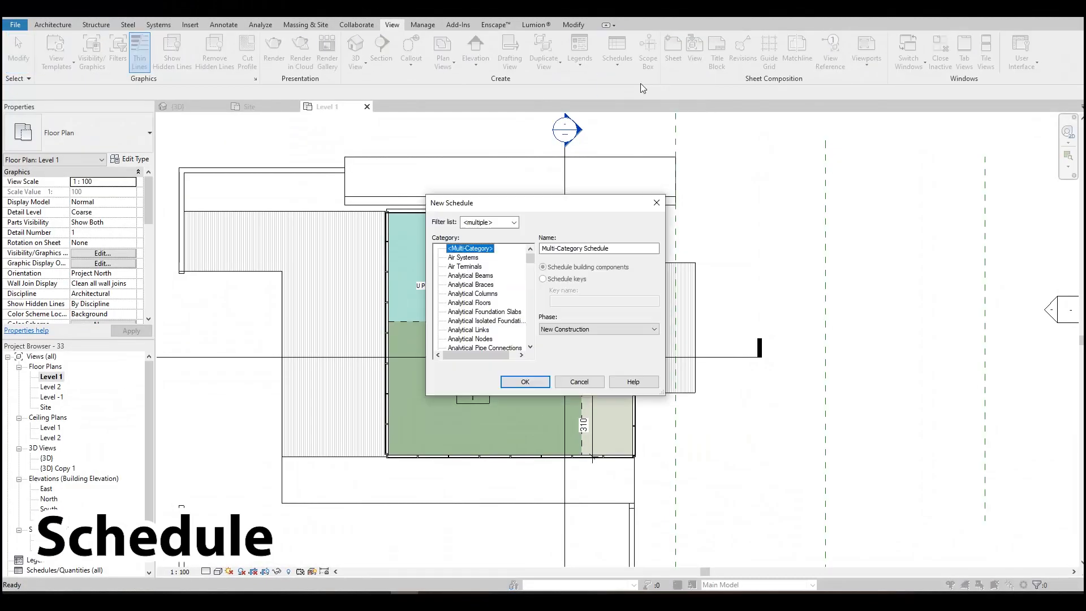
double_click(460, 323)
scroll(460, 328, down, 9)
double_click(455, 363)
scroll(491, 294, up, 5)
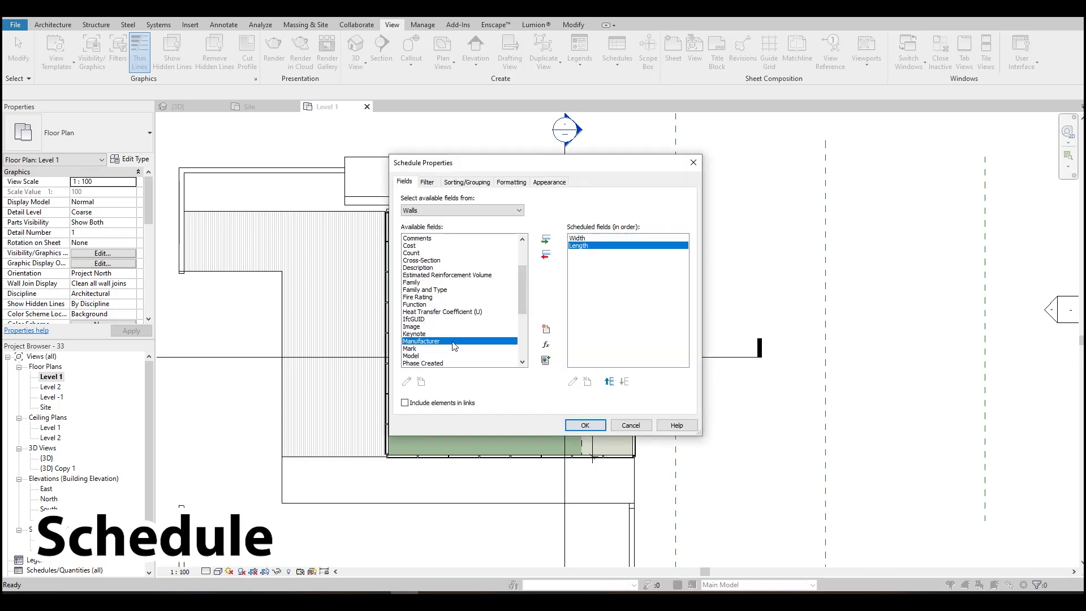
scroll(452, 339, up, 3)
double_click(425, 246)
scroll(433, 328, down, 6)
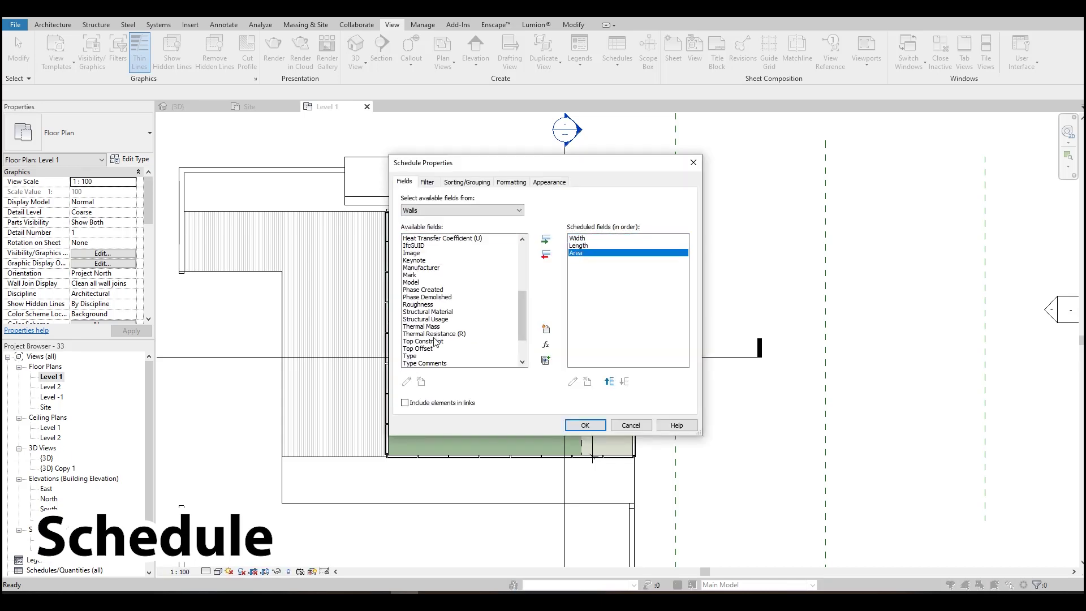
Step: Go through the wall schedule's filter, sorting/grouping and formatting settings, and create the schedule
click(429, 182)
click(451, 183)
click(432, 182)
click(462, 201)
click(467, 182)
click(481, 201)
click(481, 217)
click(513, 183)
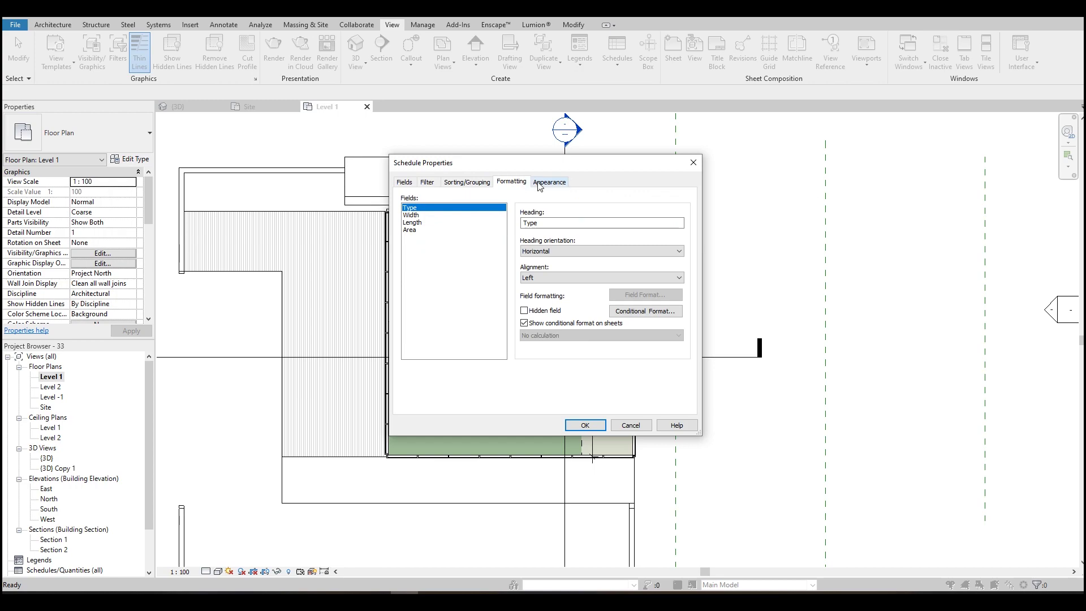
click(586, 424)
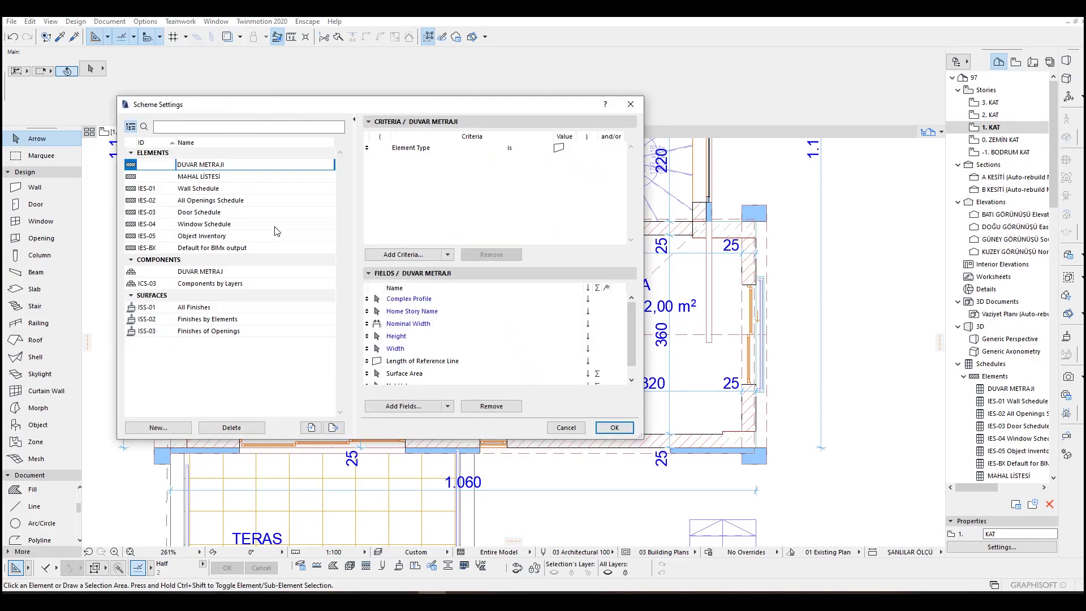
Step: Switch to Archicad's scheme settings and create an Elements schedule scheme named WALL with an Element Type criterion
click(158, 427)
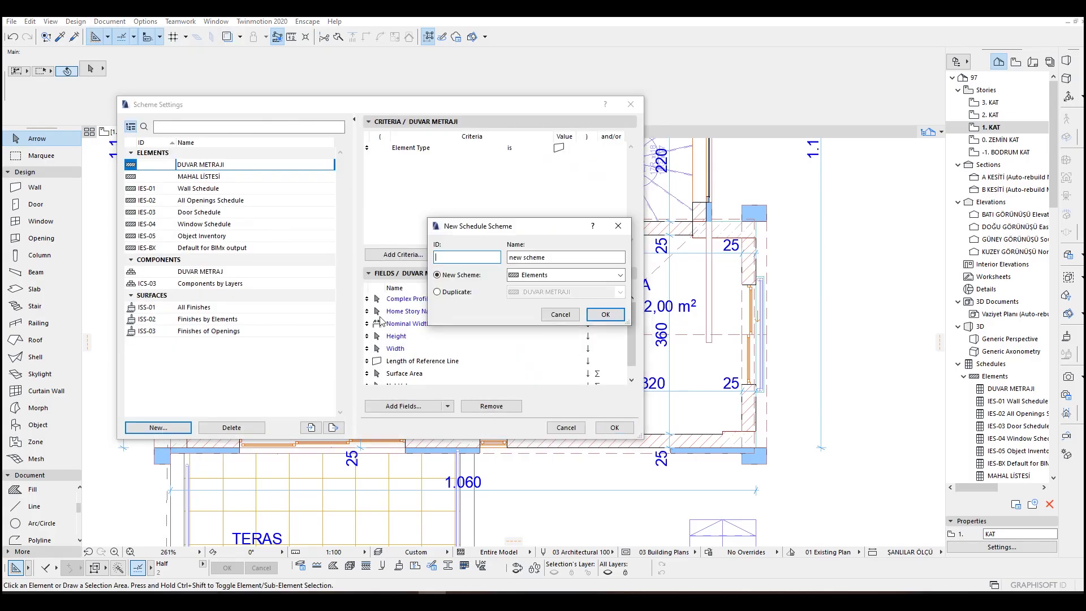
drag(552, 257, 507, 257)
text(WALL)
click(603, 315)
click(566, 149)
Step: Add the Thickness and Height fields to the WALL scheme
click(422, 409)
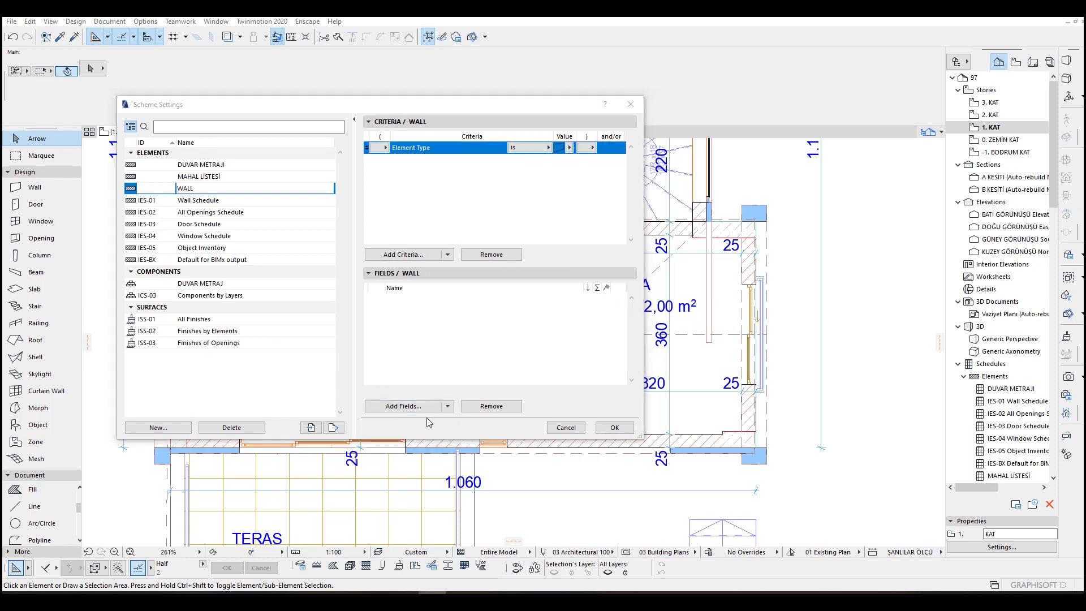
click(245, 292)
text(THI)
double_click(272, 345)
drag(201, 292, 166, 297)
text(HE)
double_click(269, 401)
Step: Search the available fields for length, add two wall fields to the WALL scheme, and accept the scheme settings
text(LENG)
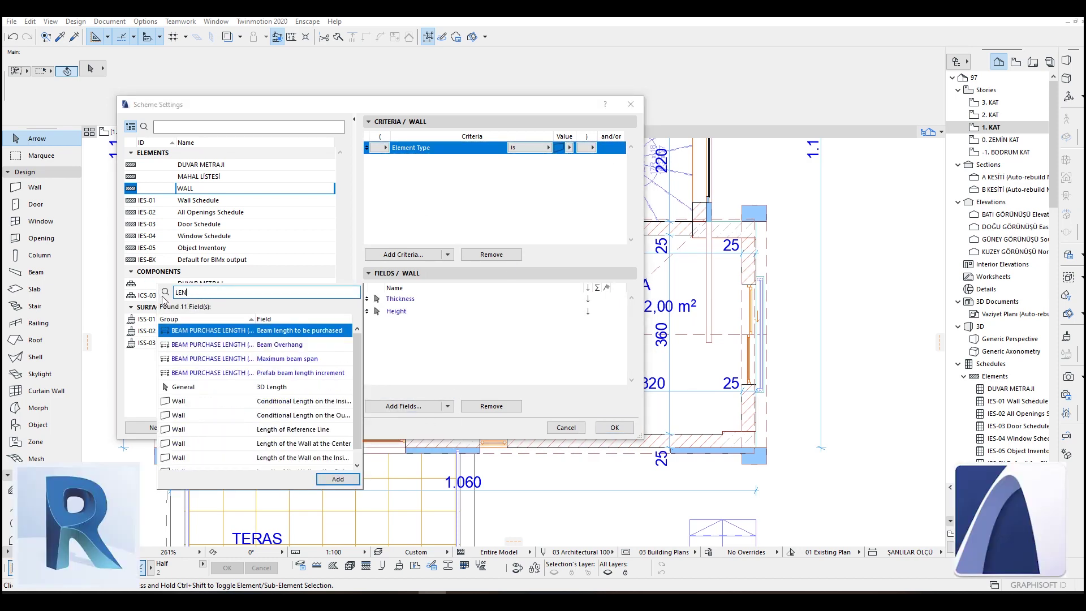
drag(357, 359, 356, 378)
double_click(307, 416)
double_click(307, 457)
click(437, 368)
click(614, 427)
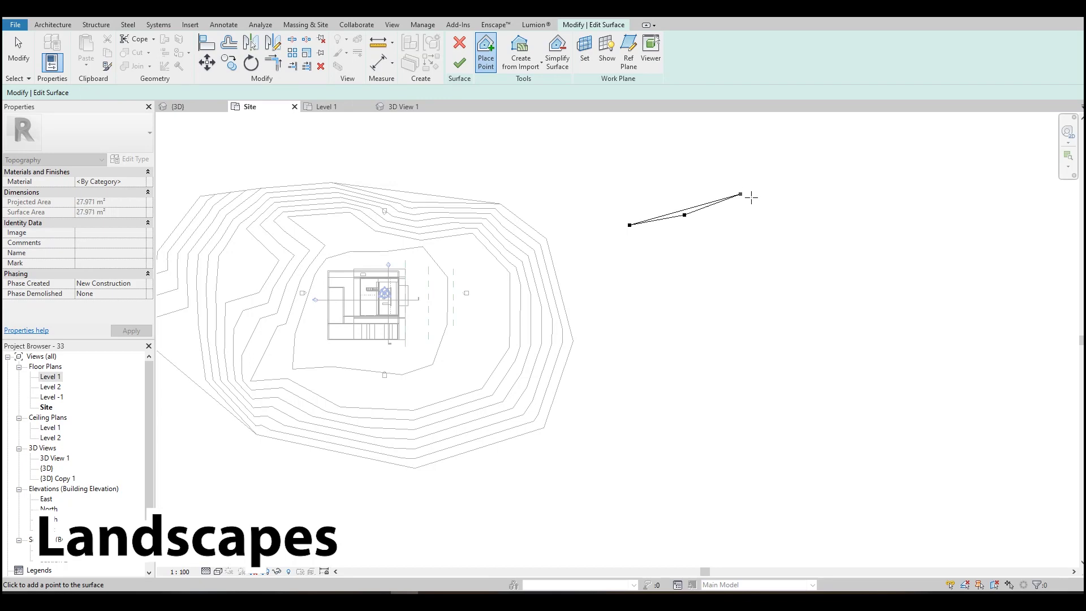
Step: In Revit's Site plan, extend the toposurface's first row by two points and place a second row of four points at elevation 60
click(804, 221)
click(865, 261)
drag(163, 94, 78, 89)
text(60)
click(687, 311)
click(752, 293)
click(805, 318)
click(850, 363)
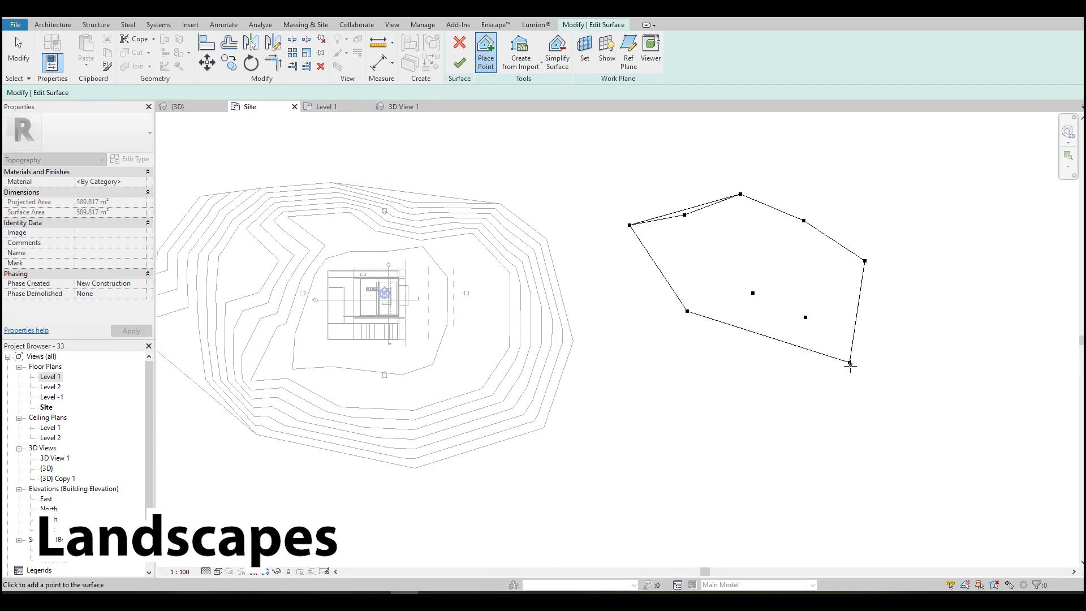
Step: Place seven toposurface points at elevation 25, three below the existing rows and four above them
drag(165, 93, 58, 96)
text(25)
click(687, 389)
click(742, 444)
click(823, 456)
click(835, 169)
click(738, 150)
click(659, 158)
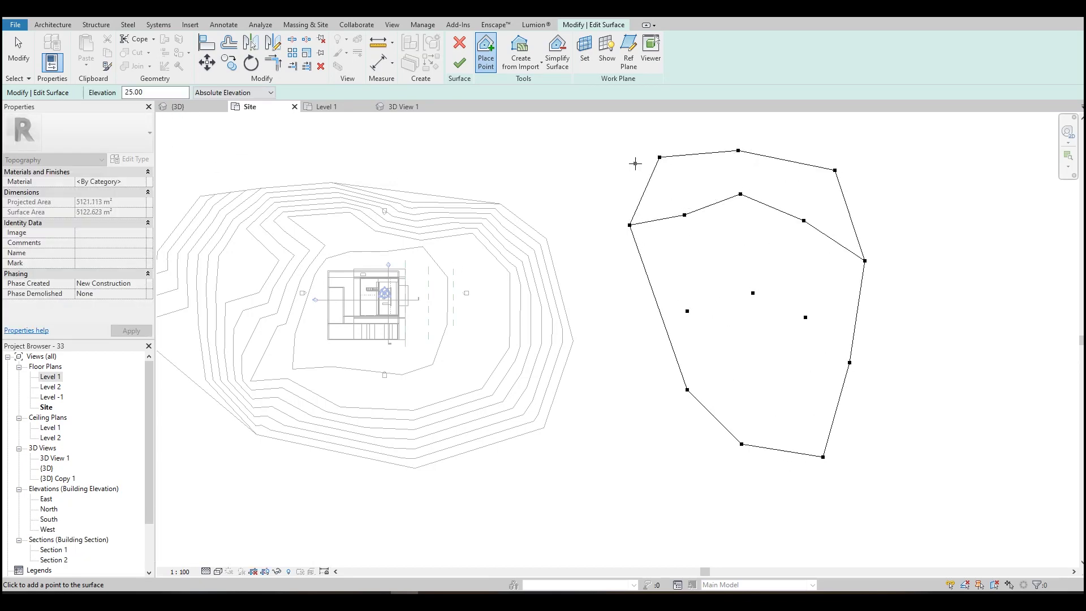
click(635, 163)
Step: Switch to the 3D view, orbit around the new toposurface, and finish the surface
click(177, 108)
middle_drag(984, 189, 546, 311)
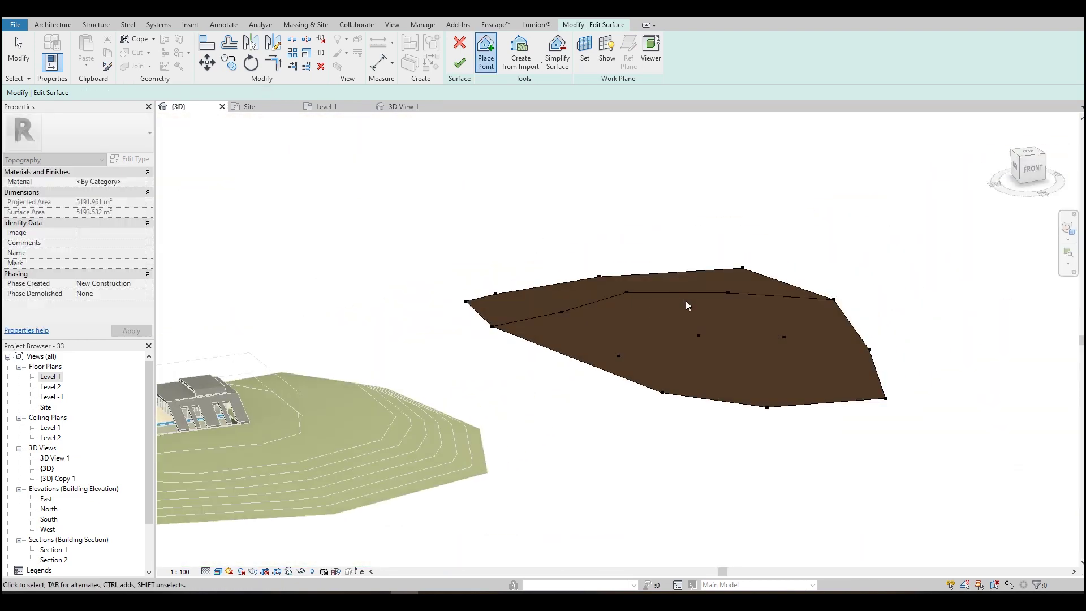
shift+middle_drag(686, 302, 642, 431)
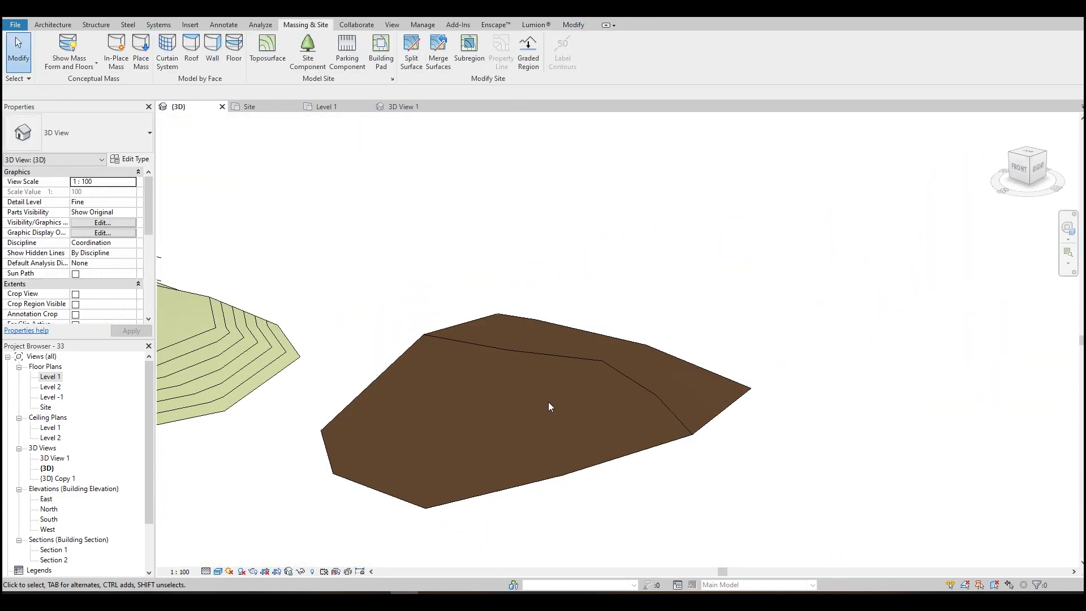
Step: Select the new toposurface, open its surface editing mode, and leave it without changes
click(535, 358)
scroll(462, 320, down, 4)
shift+middle_drag(473, 362, 537, 492)
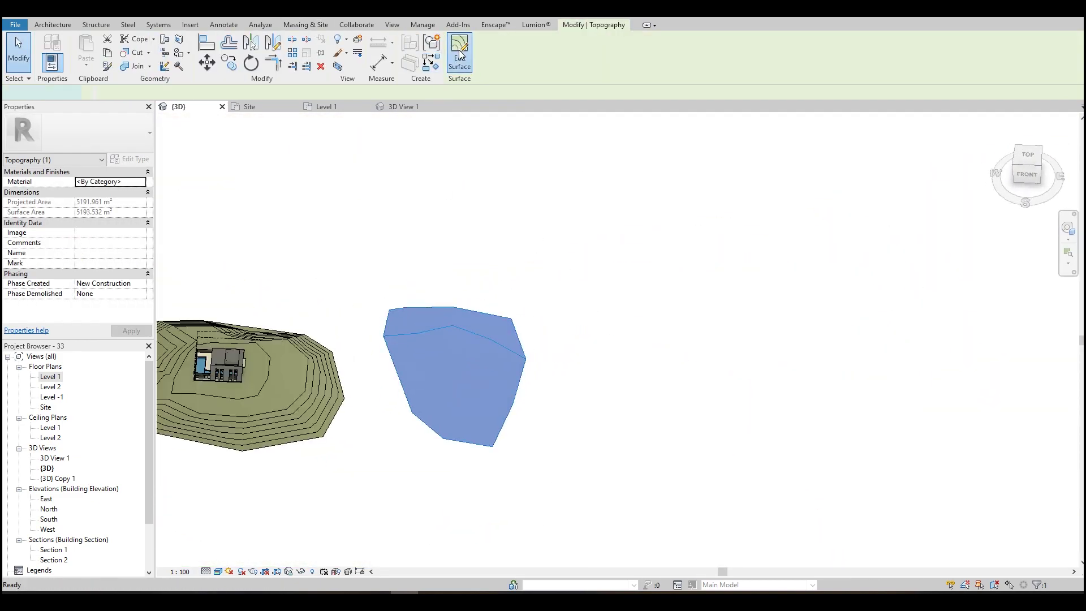
click(460, 55)
click(462, 66)
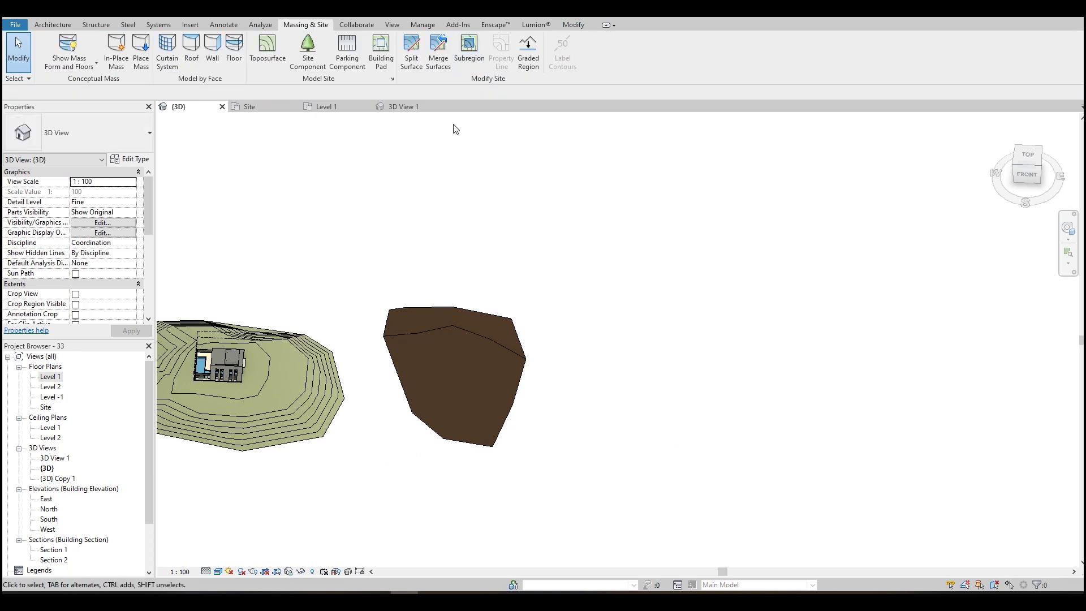
Step: Split the toposurface along a near-vertical line through its middle and move the right-hand part away from the left
click(437, 310)
click(469, 264)
click(431, 475)
click(459, 66)
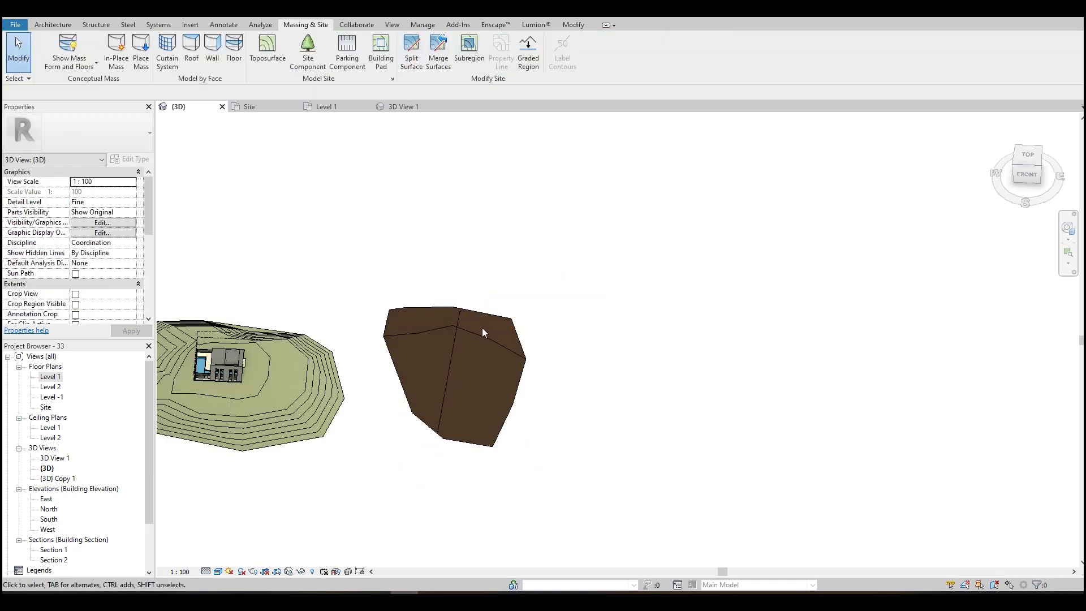
drag(482, 327, 525, 329)
click(557, 279)
click(537, 325)
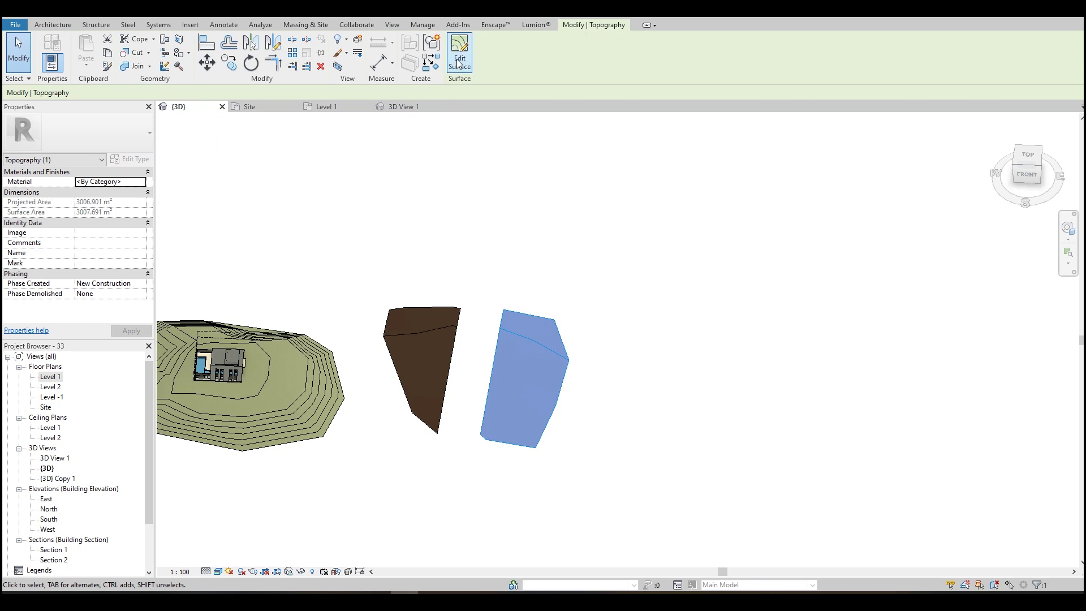
key(Escape)
Step: Create a rectangular subregion inside the right-hand toposurface part and open its material selection
click(469, 52)
click(491, 40)
click(510, 356)
click(533, 392)
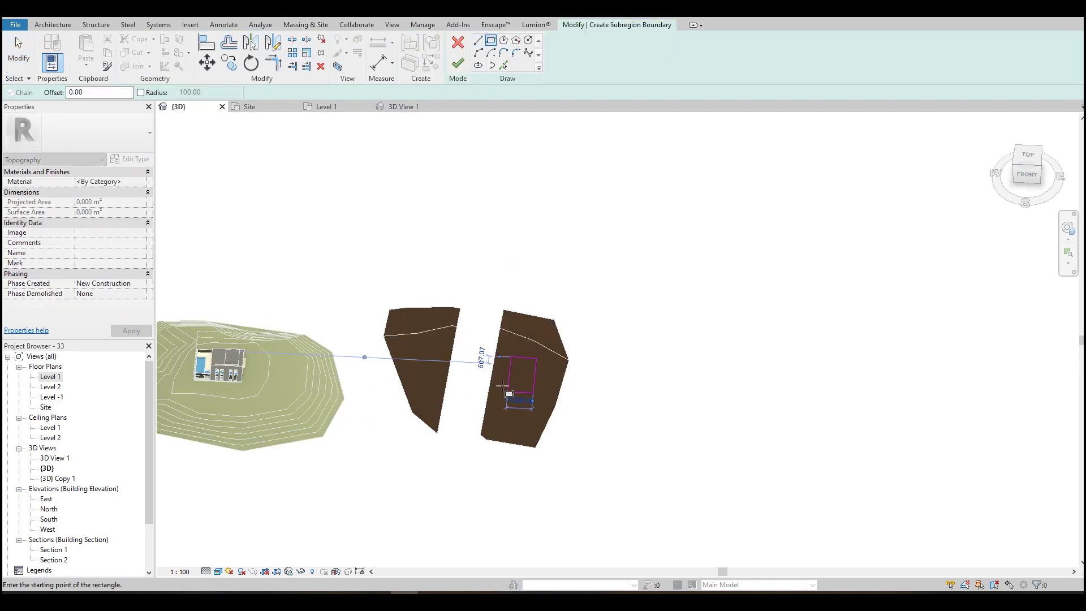
click(457, 62)
click(143, 181)
key(Return)
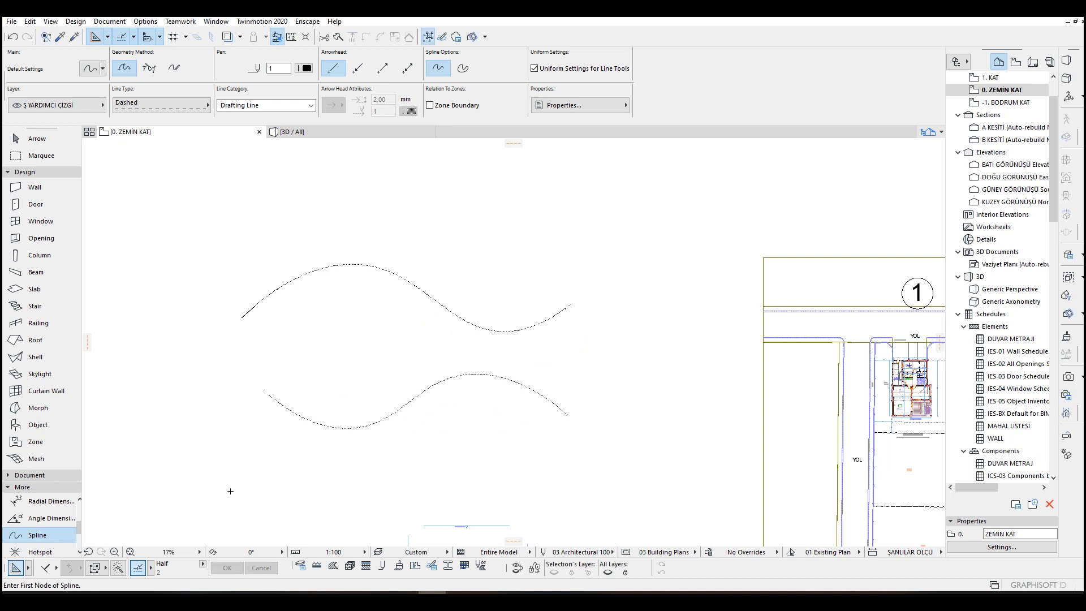
Step: Create a rectangular mesh covering the area of the three contour splines on the ground floor plan
click(36, 458)
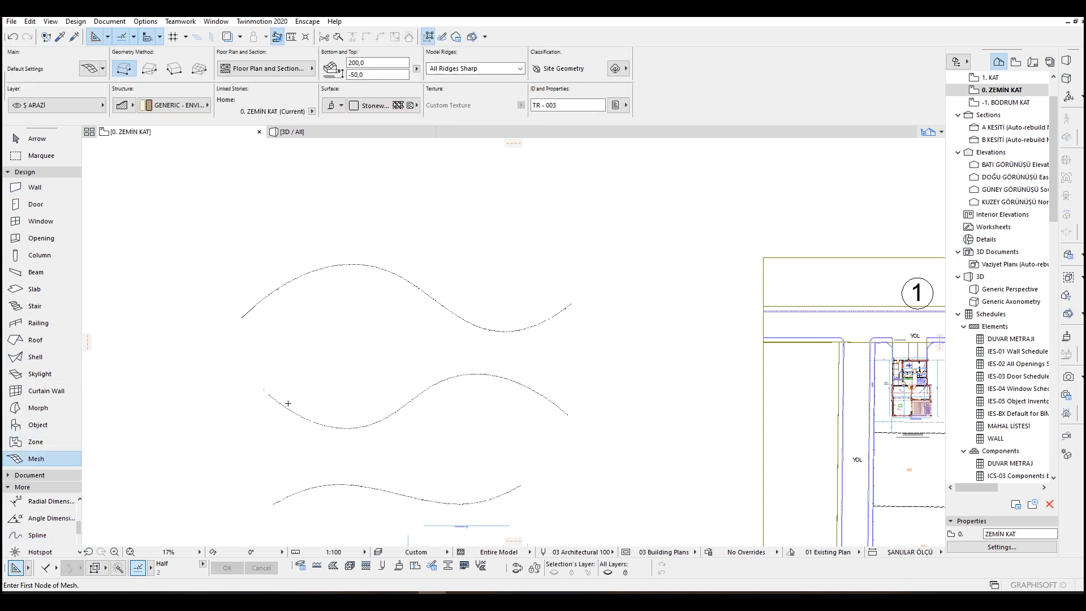
middle_drag(286, 400, 267, 333)
click(248, 183)
click(505, 448)
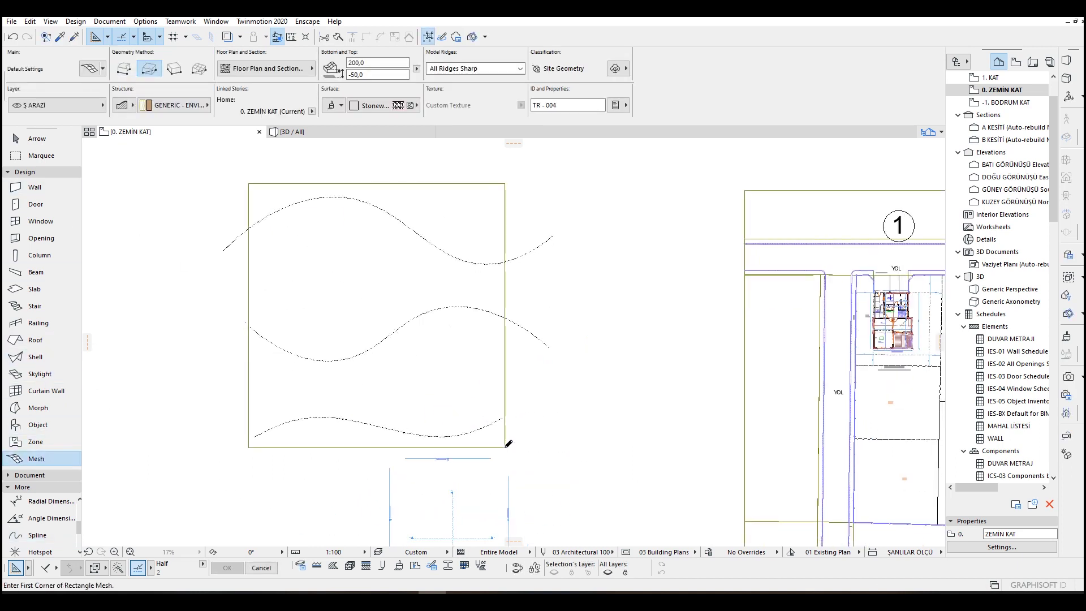
key(Escape)
Step: Select the mesh and add new mesh points along all three splines, fitted to user ridges
click(505, 400)
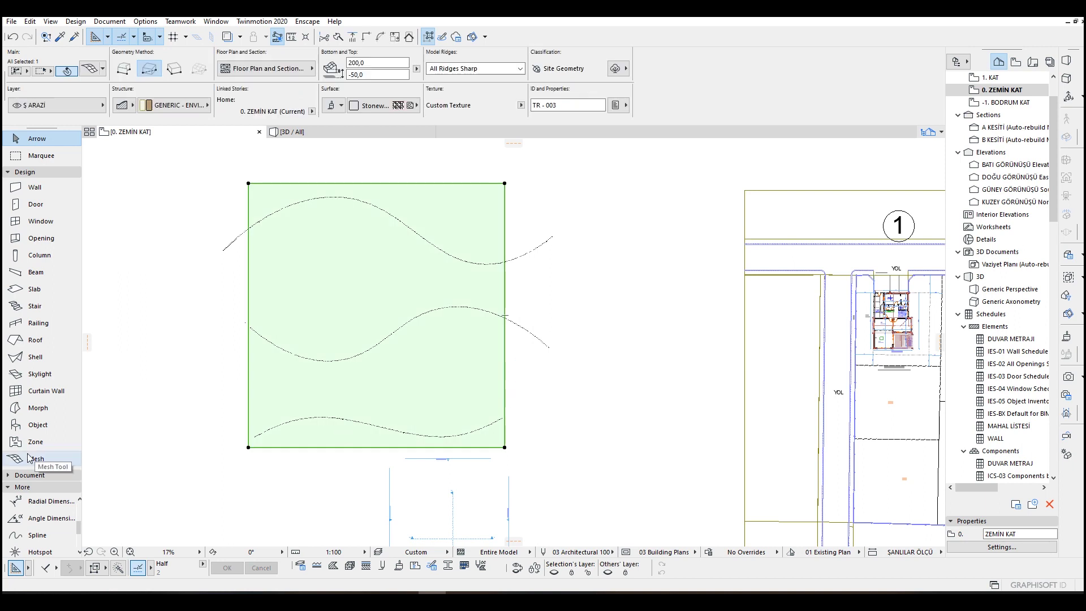
click(289, 208)
click(581, 245)
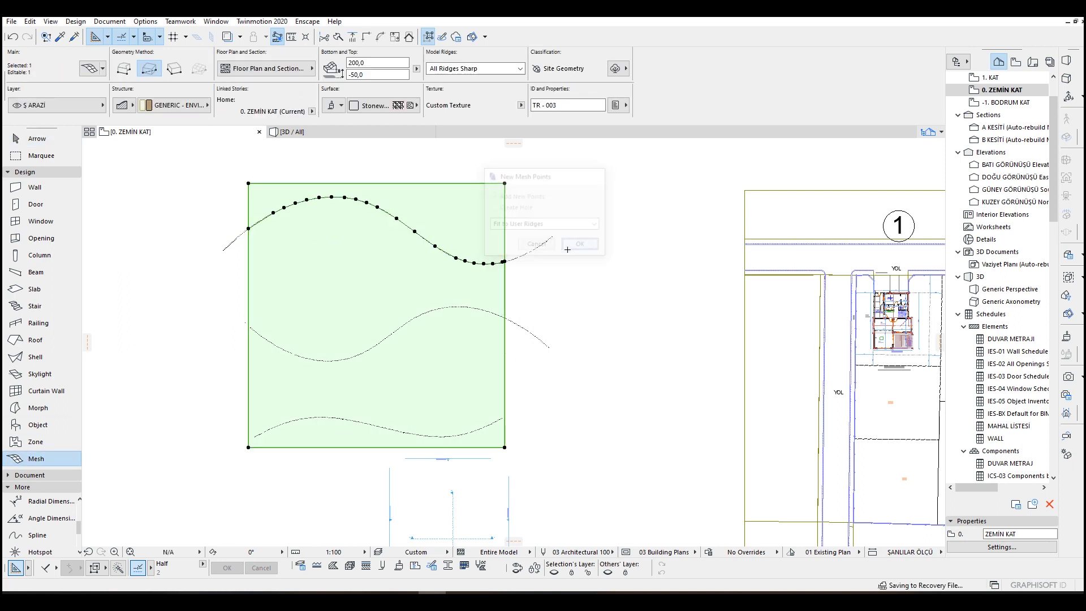
click(448, 309)
click(581, 245)
click(395, 435)
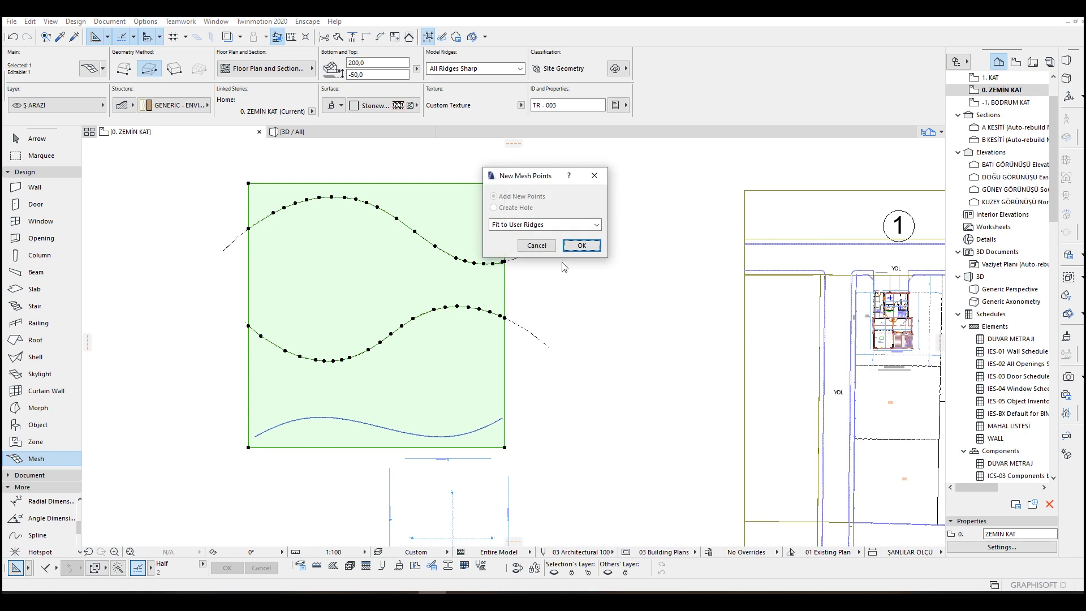
click(581, 244)
key(Escape)
key(Escape)
Step: Select the mesh for a 3D selection view and elevate all points of its middle contour curve with Apply to All
click(305, 183)
key(F5)
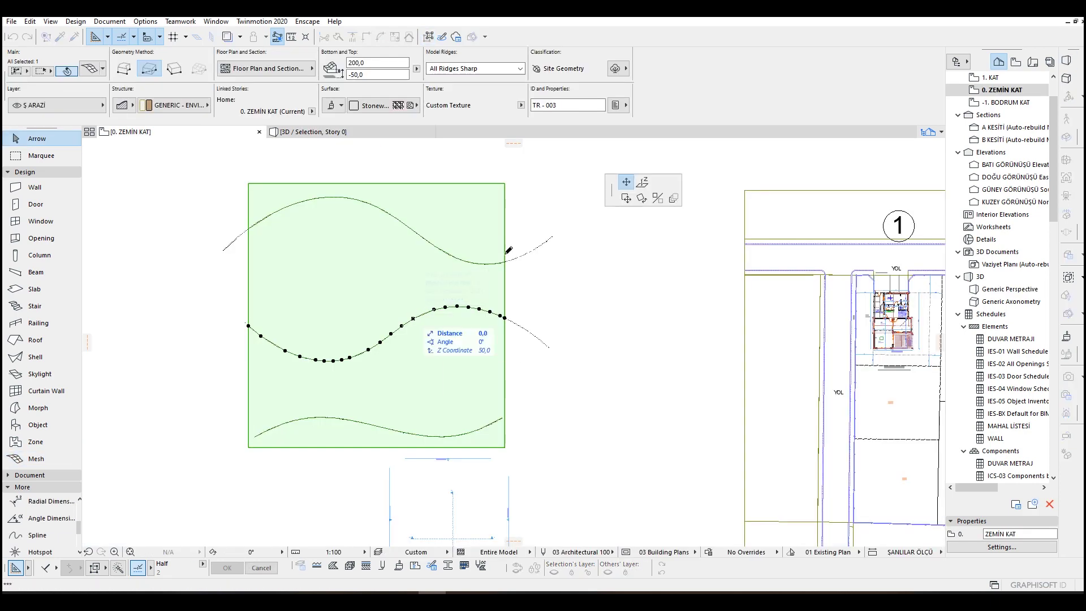
click(642, 182)
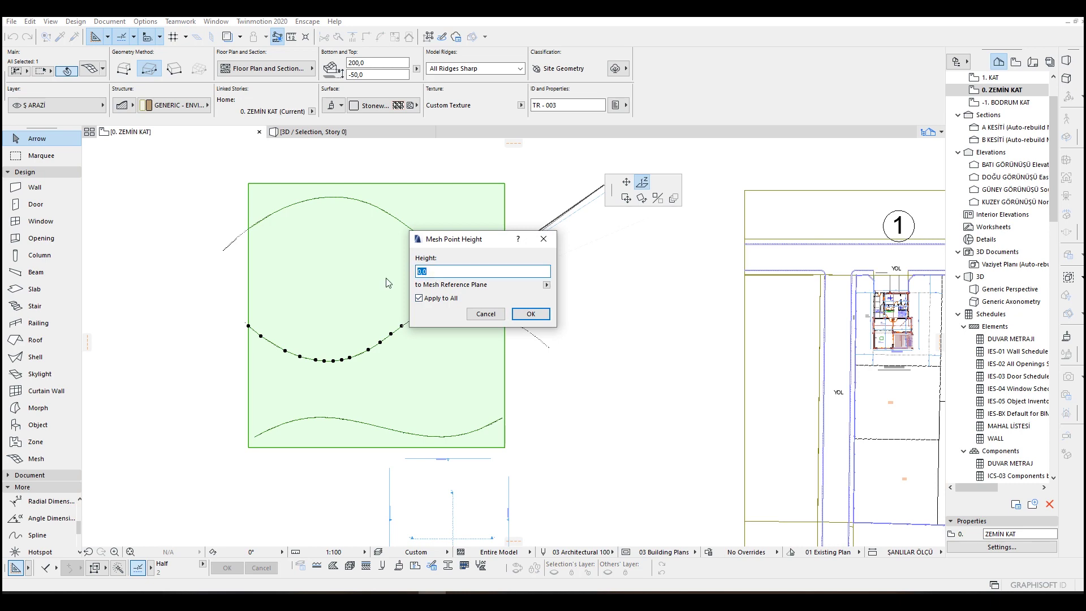
click(530, 314)
Step: Examine the contoured mesh in the 3D selection view from several angles and select it
click(334, 133)
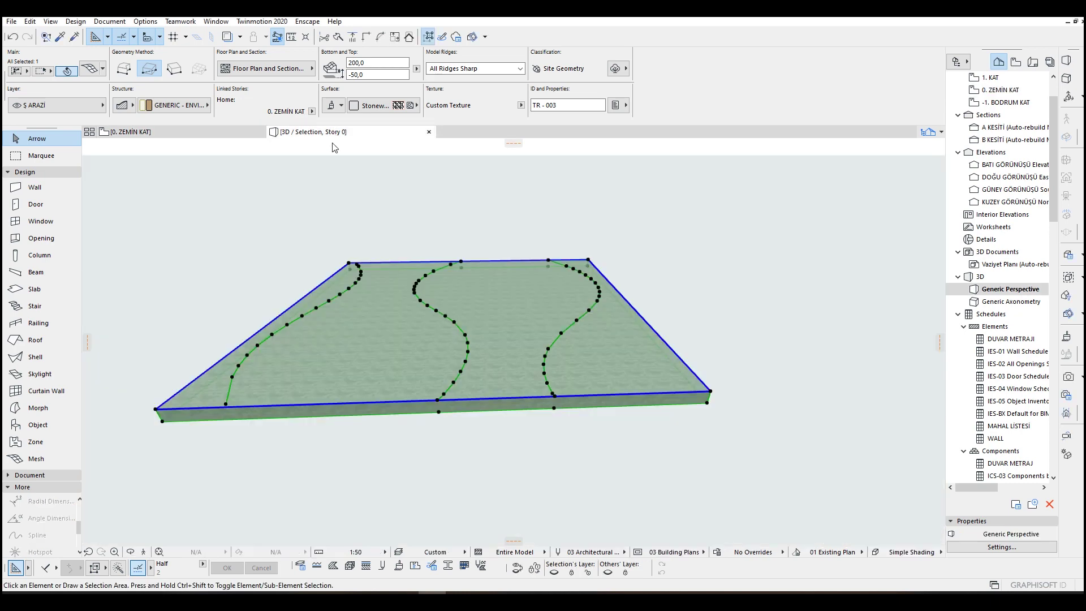
shift+middle_drag(501, 335, 492, 326)
key(Escape)
middle_drag(260, 328, 448, 373)
scroll(448, 372, down, 2)
click(501, 346)
scroll(501, 346, down, 4)
shift+middle_drag(501, 346, 611, 333)
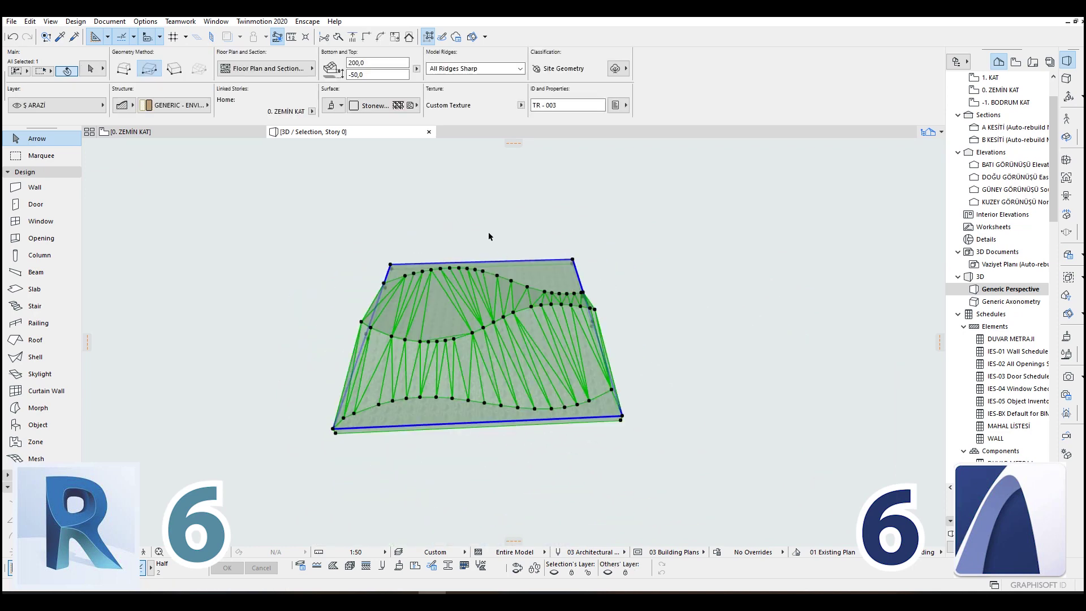
Step: Split the terrain mesh in 3D along a line crossing its contours and delete the selected half
click(324, 37)
click(433, 219)
click(586, 488)
click(698, 453)
shift+middle_drag(698, 453, 626, 395)
key(Delete)
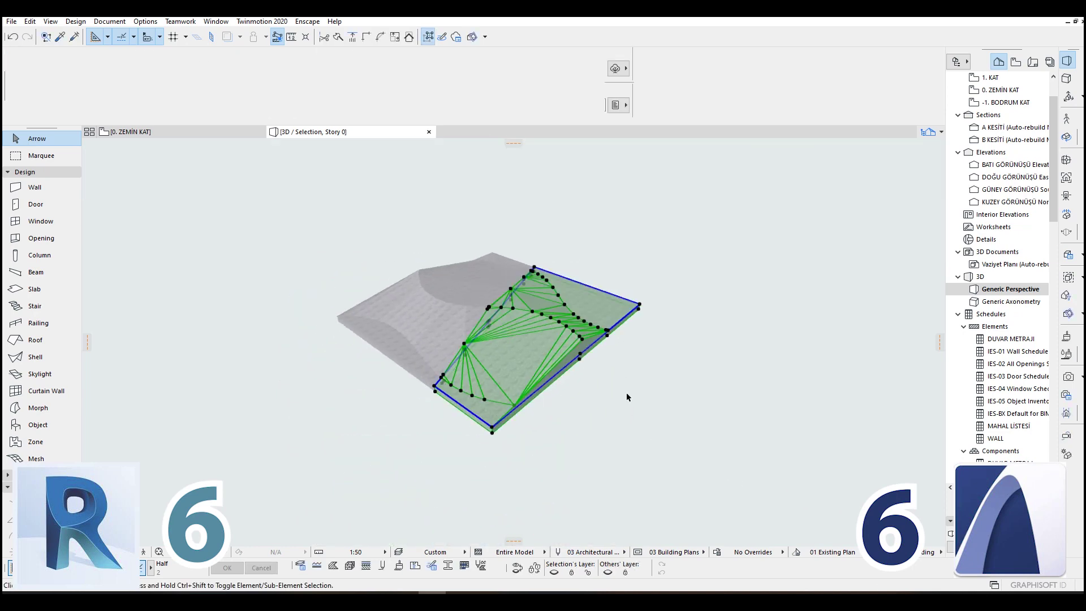
shift+middle_drag(519, 392, 380, 371)
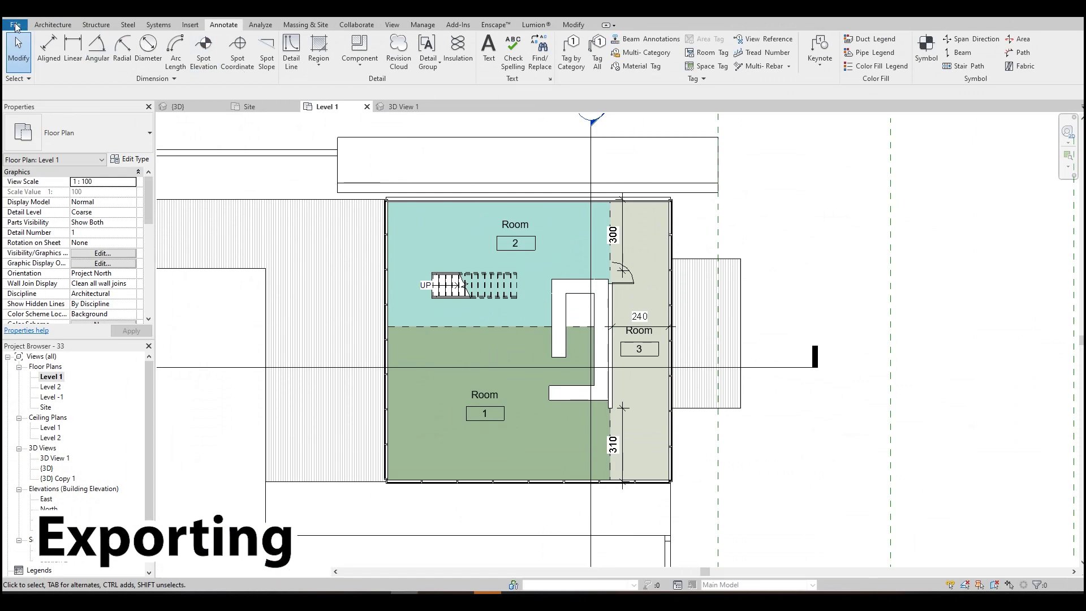
Step: Switch to Revit and export the current Level 1 floor plan to DWG
click(15, 25)
mouse_move(59, 191)
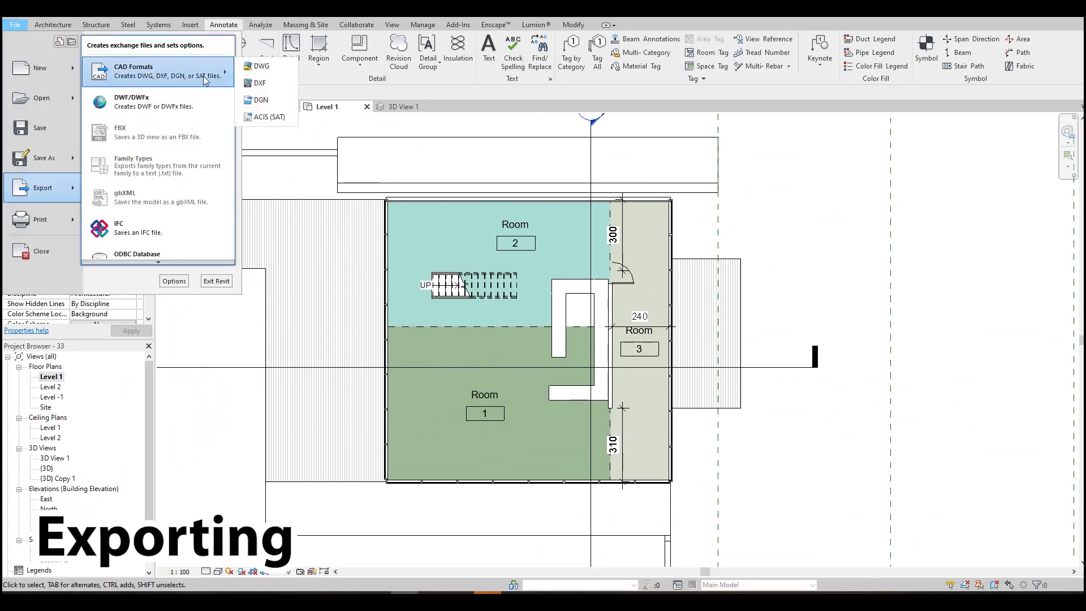
click(267, 66)
click(615, 323)
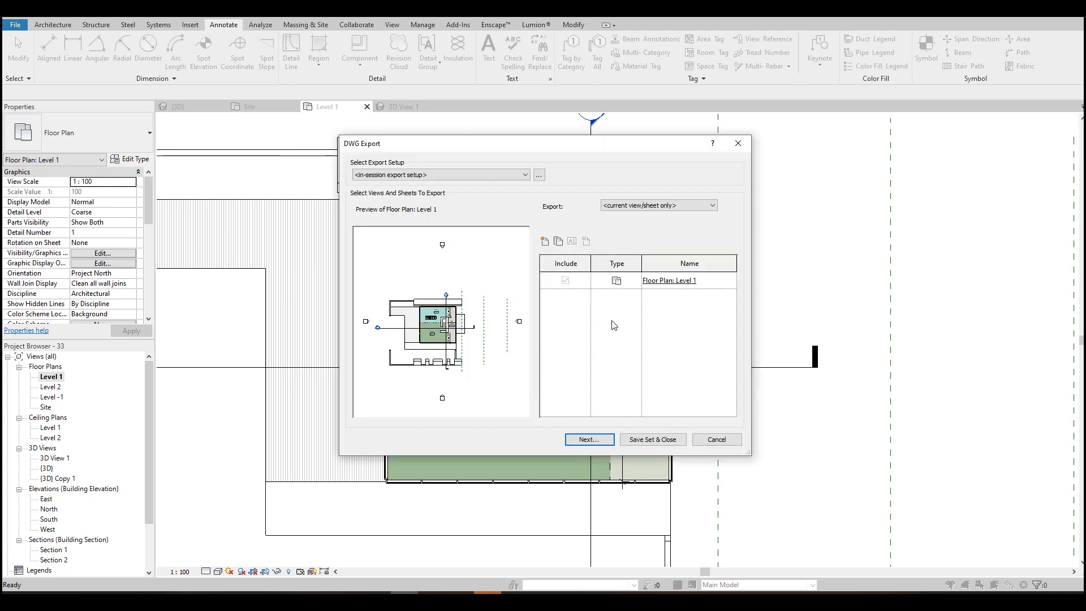
click(601, 441)
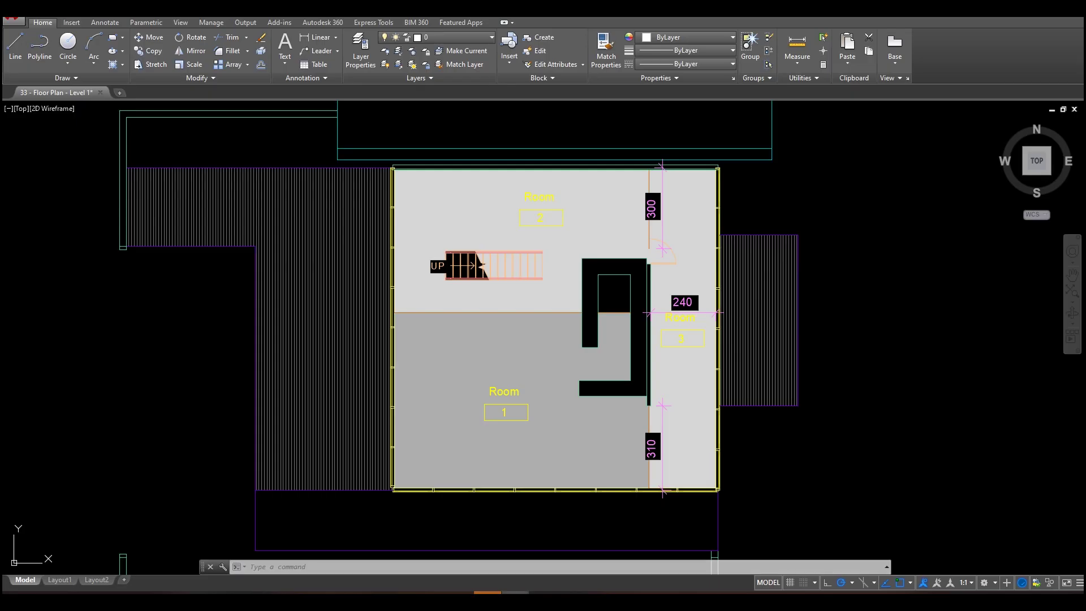
Step: Switch to AutoCAD and stretch the upper end of the 300 dimension in the exported floor plan
scroll(783, 288, up, 3)
drag(655, 571, 569, 142)
click(582, 131)
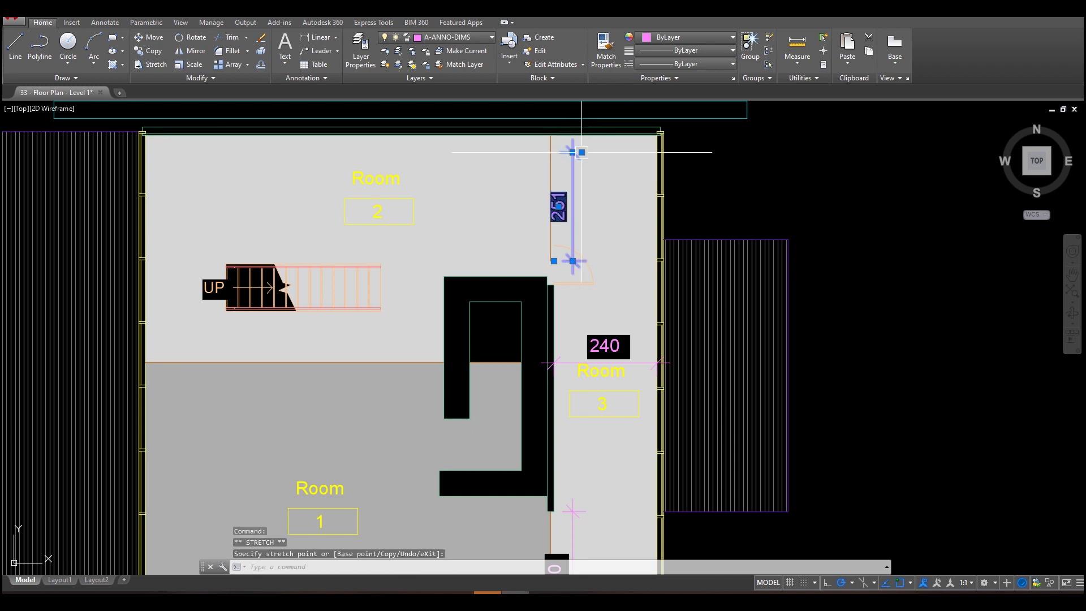
scroll(579, 146, up, 4)
scroll(585, 158, down, 6)
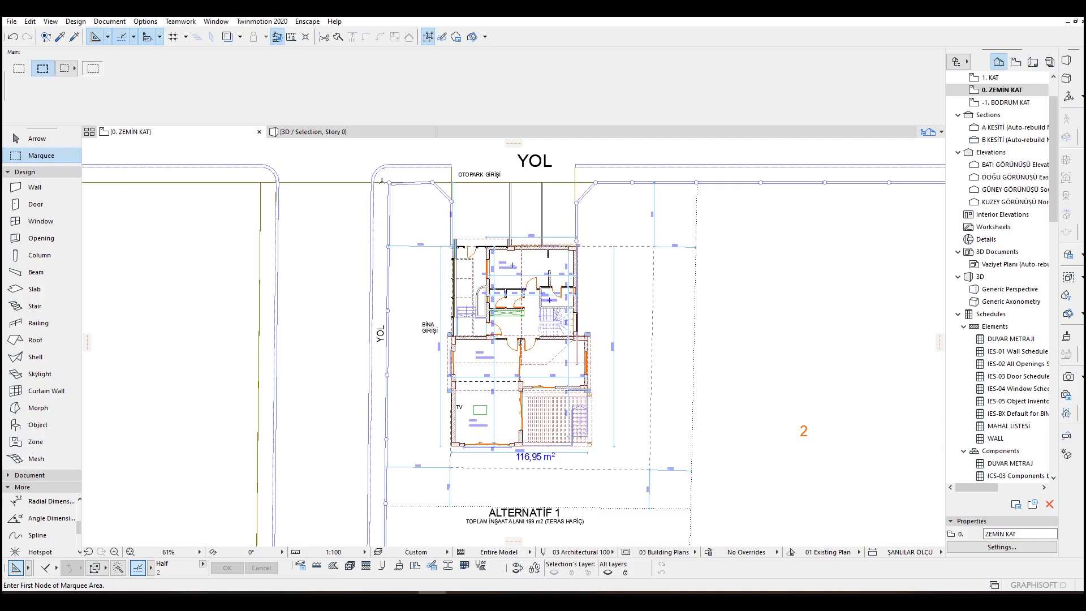
Step: Switch to Archicad, enclose the ground floor plan in a marquee and save it as the DWG file 97.dwg
click(358, 156)
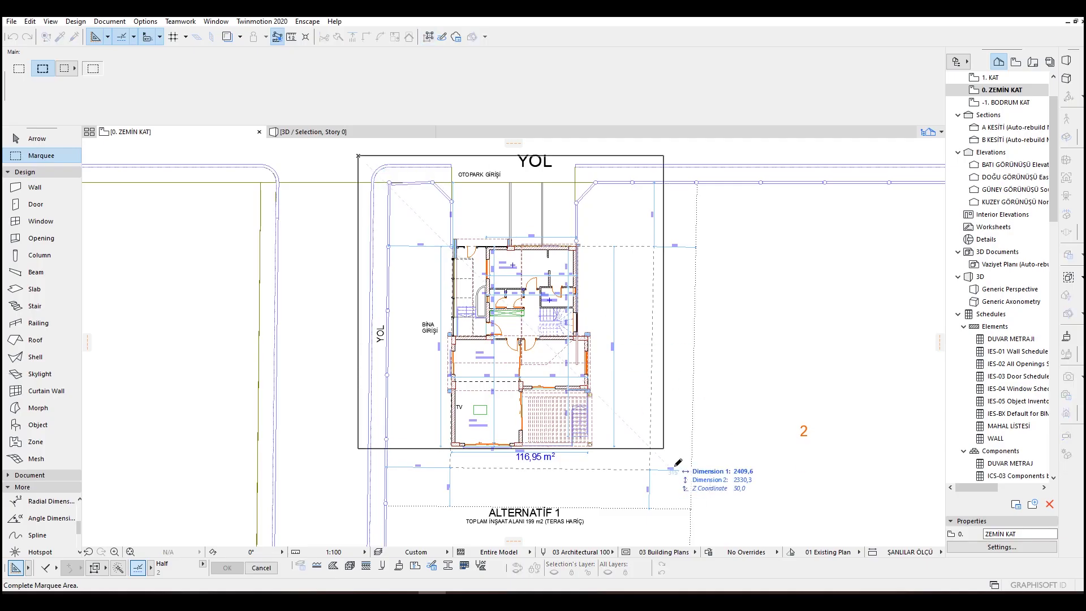
click(757, 530)
click(12, 21)
click(33, 109)
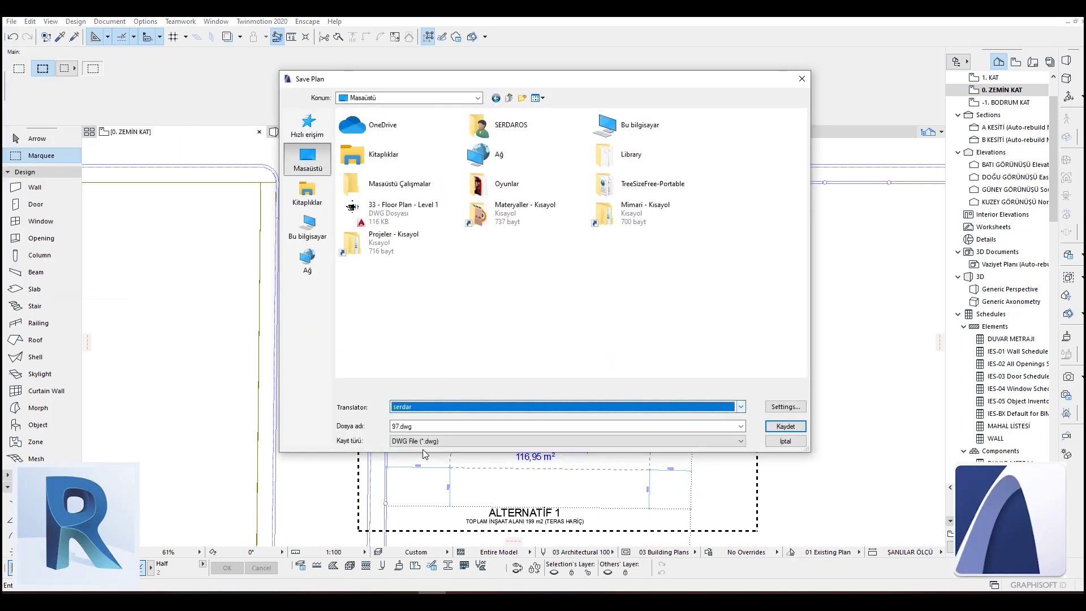
click(773, 407)
click(680, 441)
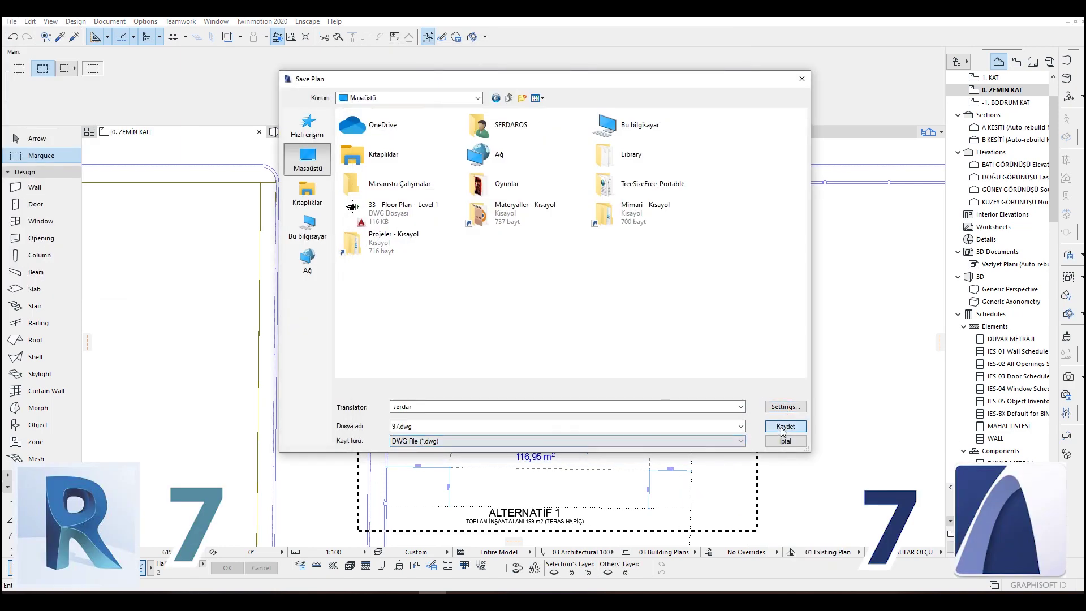
click(785, 426)
click(794, 243)
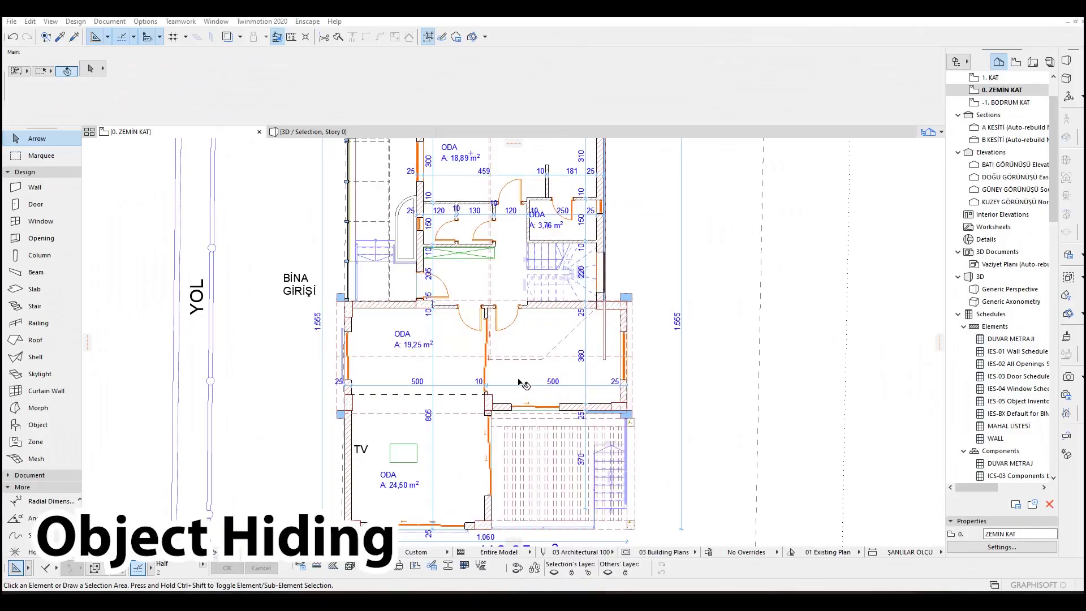
Step: Move the coffee table in the 24,50 m² room to the HIDDEN layer
scroll(424, 345, up, 5)
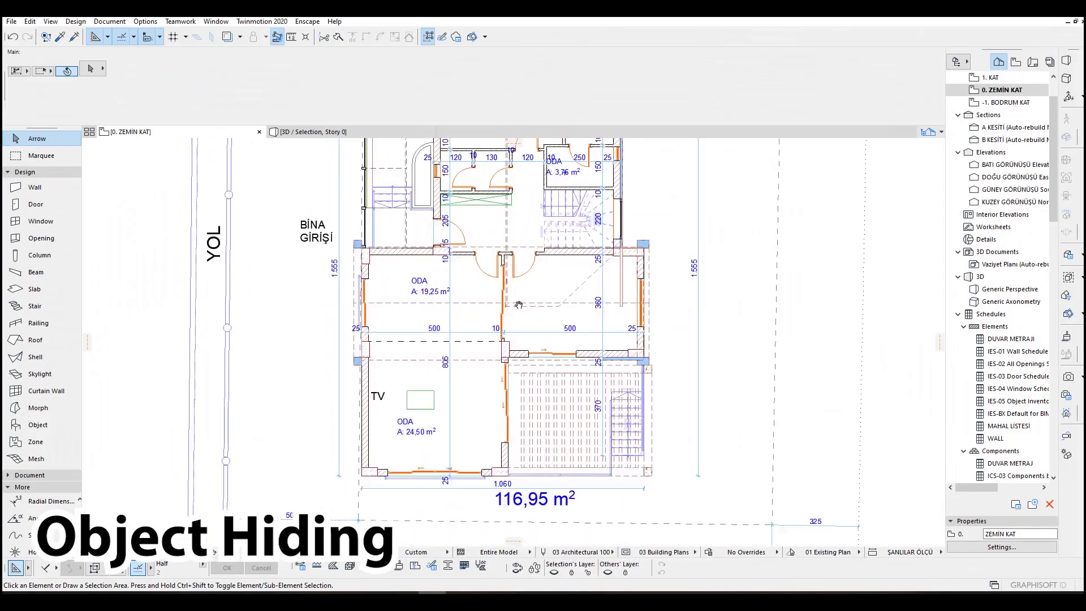
click(418, 337)
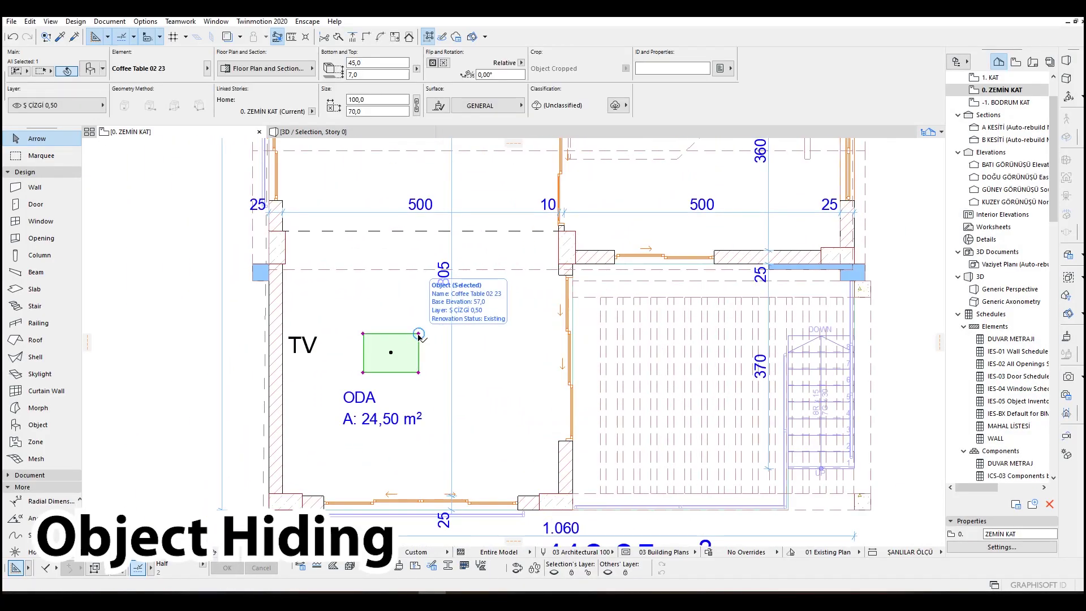
click(56, 106)
click(204, 133)
scroll(359, 257, down, 2)
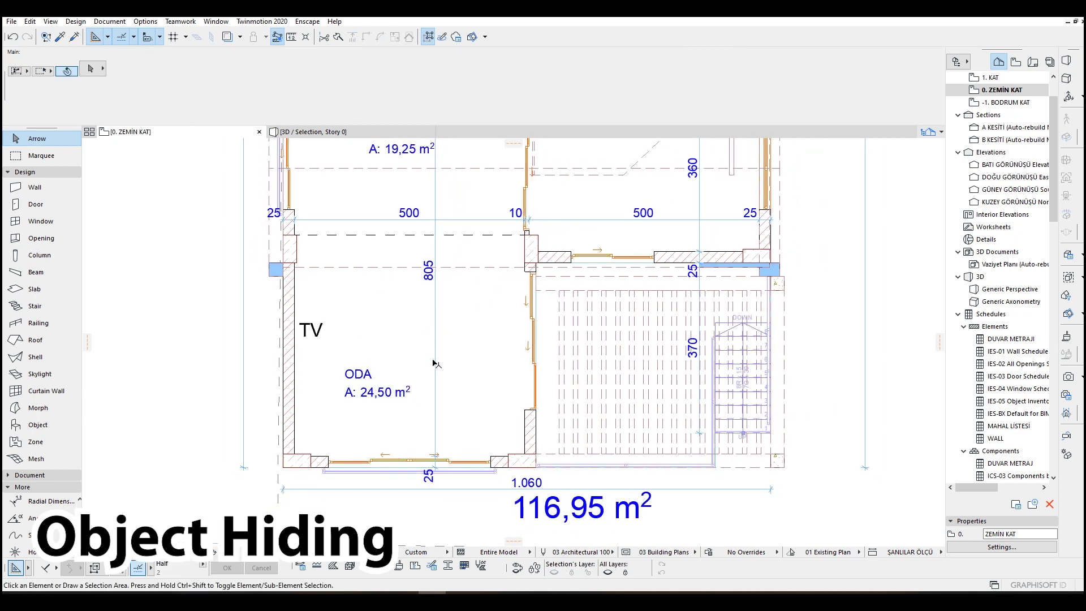
Step: Create a new layer named HIDDEN WALL in the model view layer settings
key(ctrl+l)
click(606, 172)
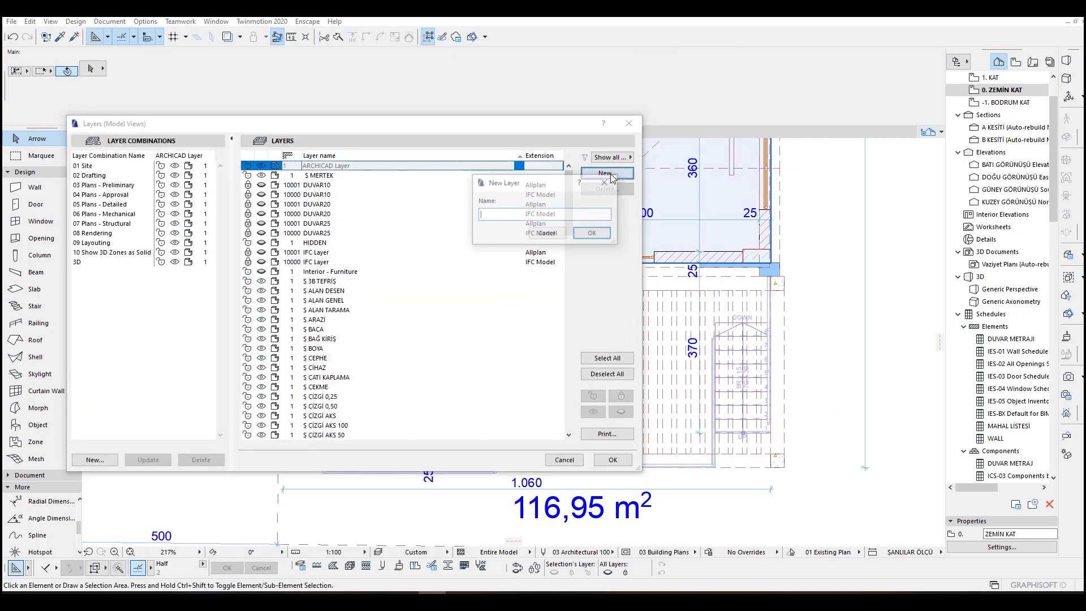
text(HIDDEN WALL)
key(Return)
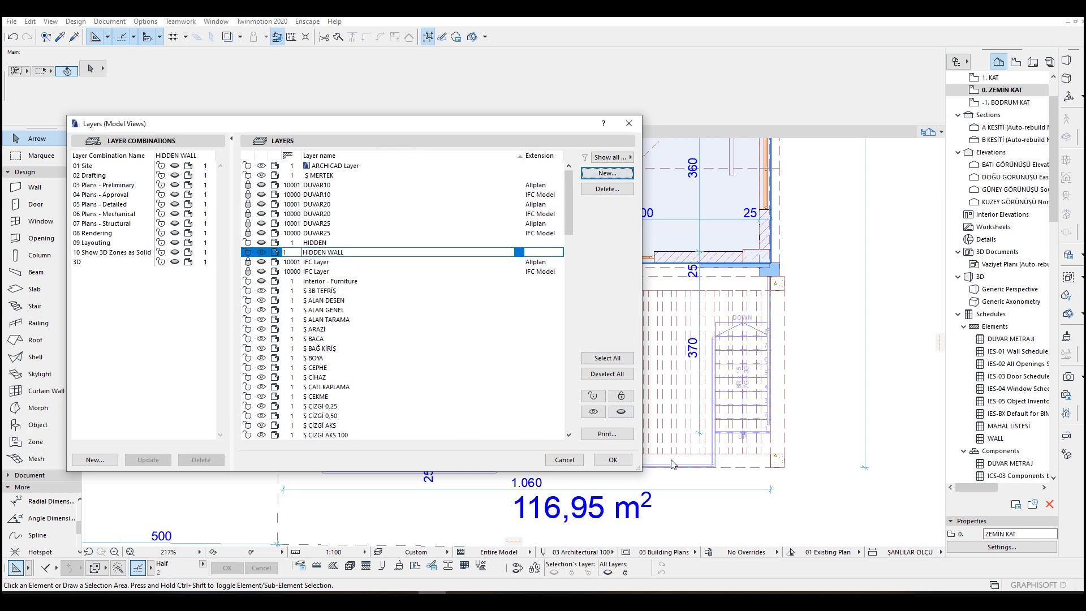
click(612, 460)
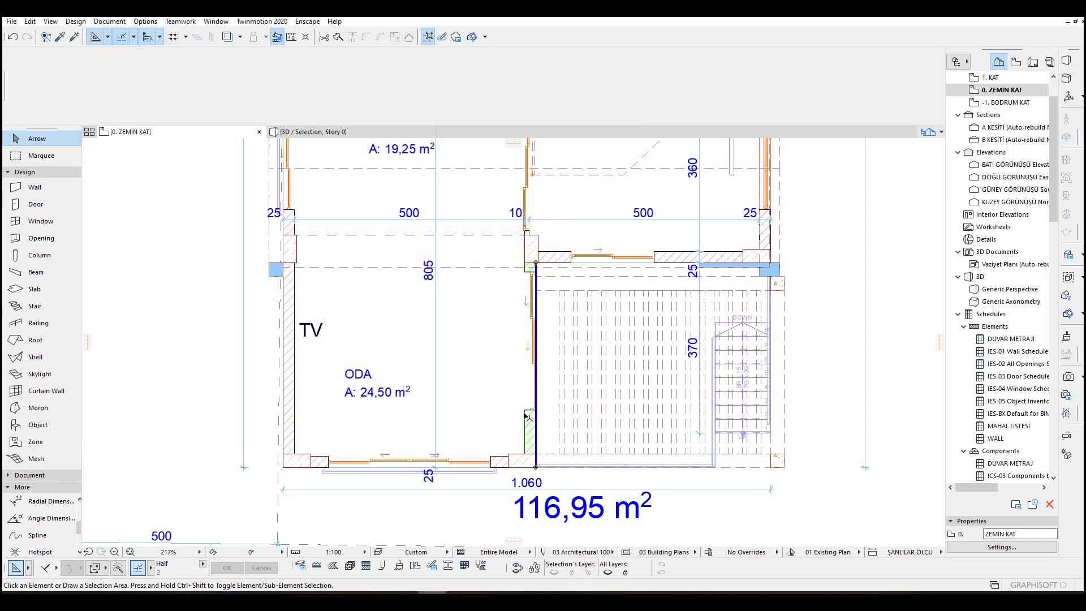
Step: Move the wall between the 24,50 m² room and the terrace to the HIDDEN layer
click(526, 417)
click(78, 108)
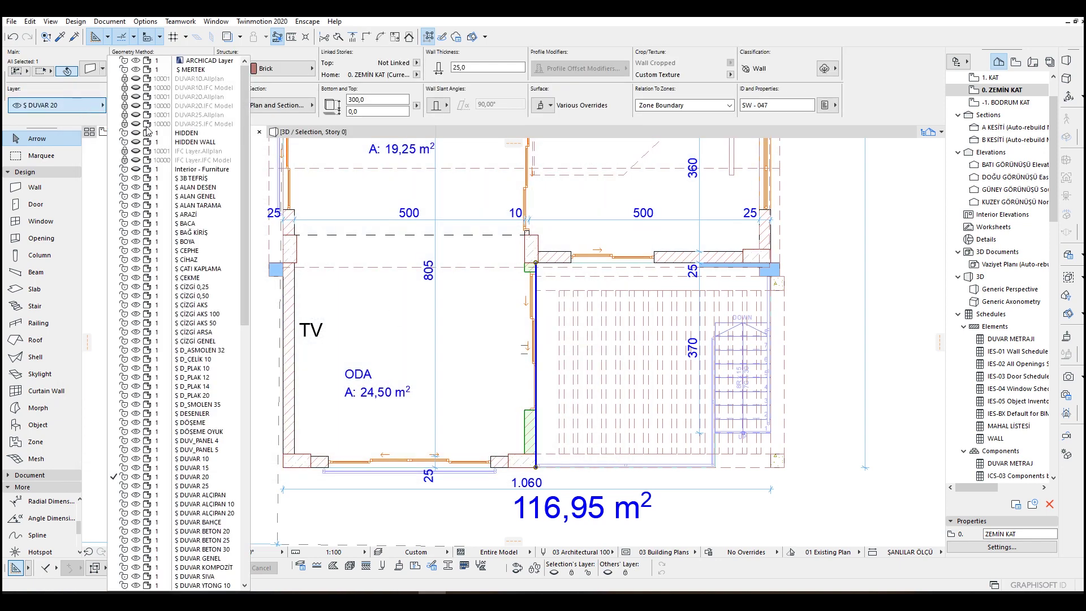
click(191, 134)
scroll(485, 374, down, 2)
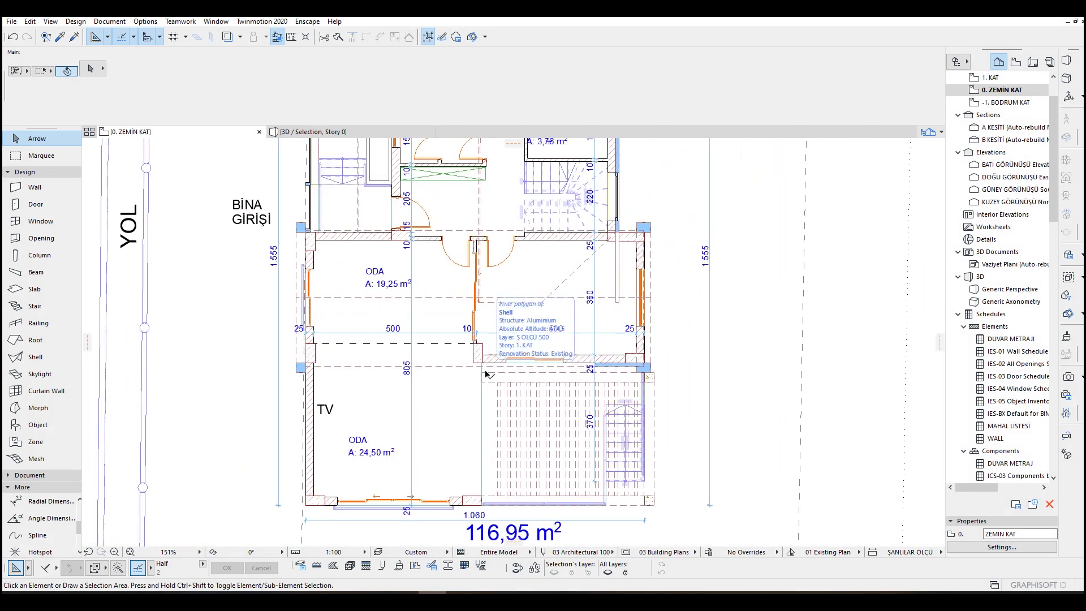
middle_drag(475, 371, 491, 342)
Step: Toggle the visibility of the HIDDEN layer in the layer settings and apply the change
key(ctrl+l)
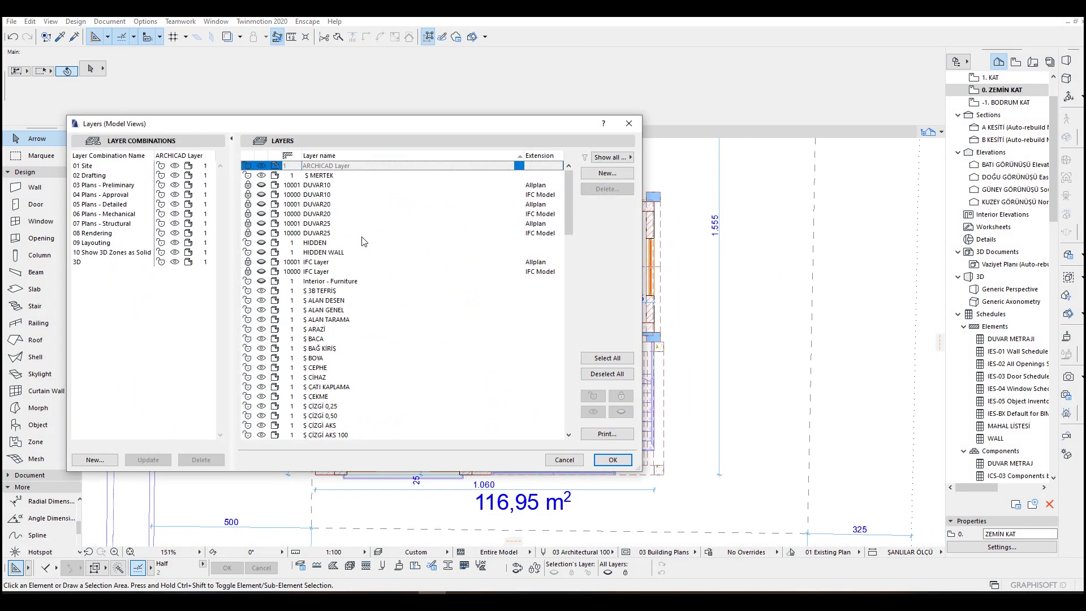
click(264, 243)
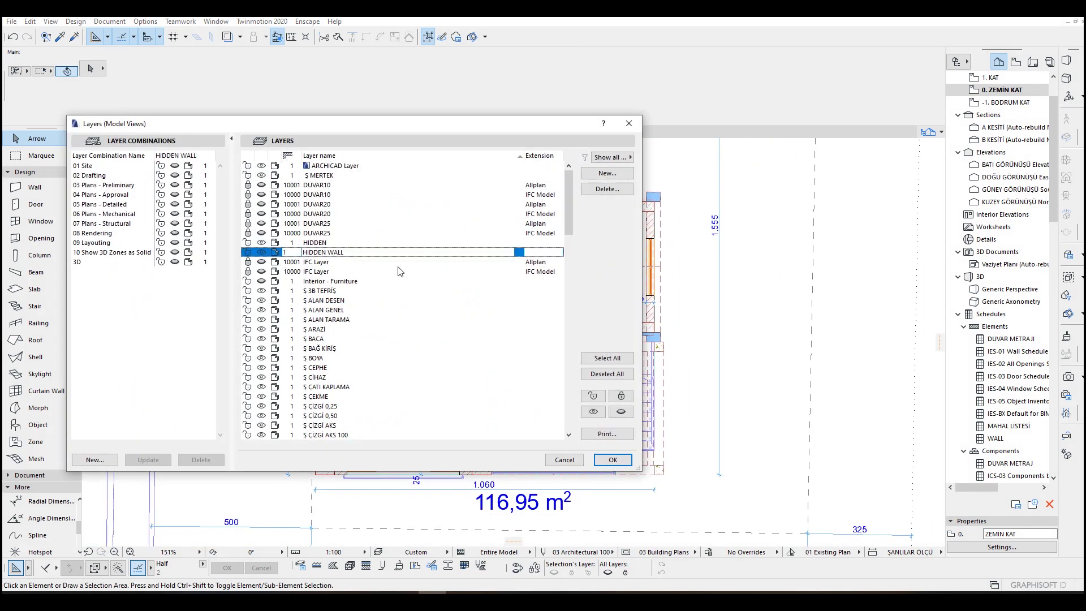
mouse_move(569, 199)
mouse_down()
mouse_move(569, 317)
mouse_move(569, 202)
mouse_up()
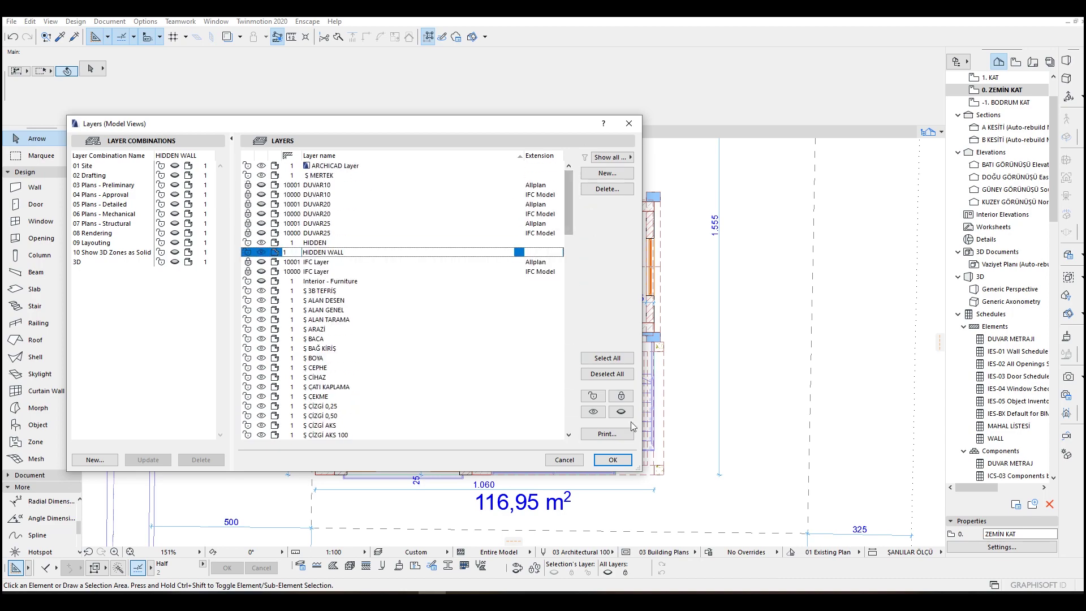
click(612, 459)
Step: Switch to Revit and hide the lower and upper kitchen cabinet walls as elements in the Level 1 plan view
scroll(611, 447, up, 3)
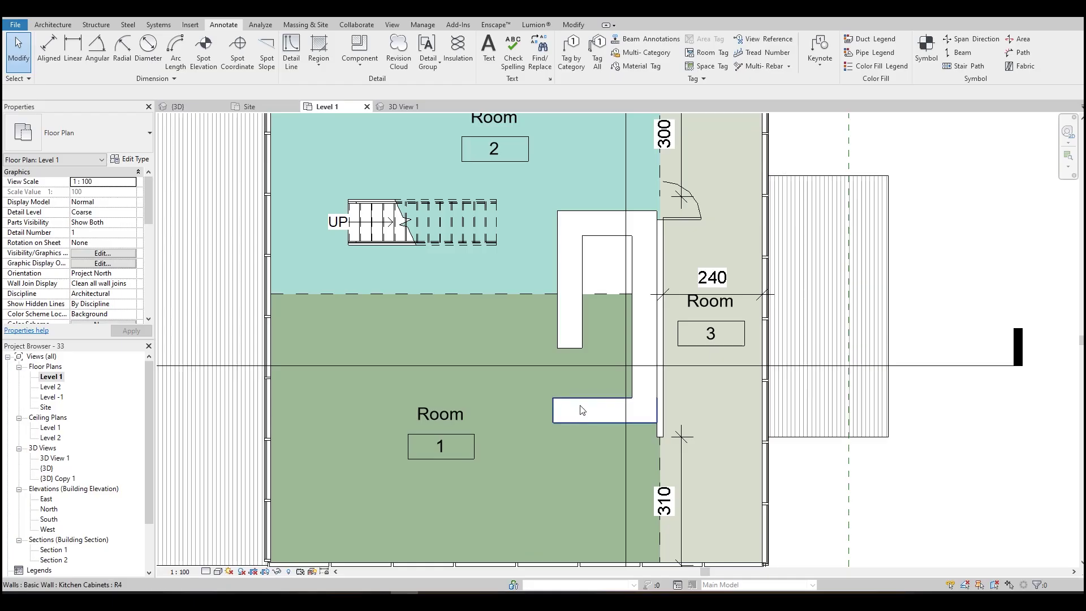
right_click(579, 399)
mouse_move(646, 208)
click(735, 203)
right_click(613, 236)
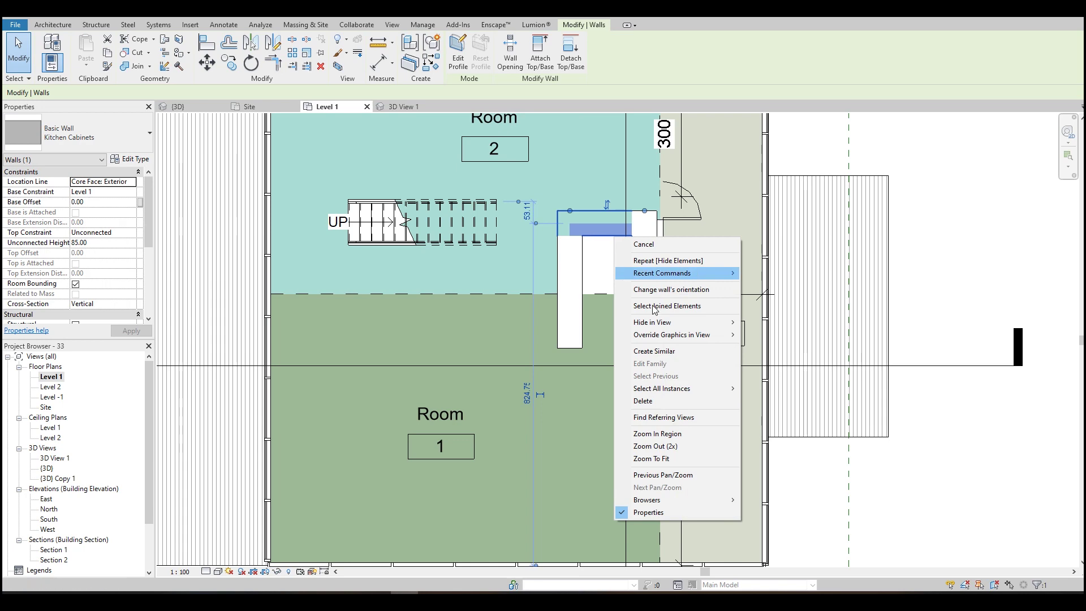
mouse_move(667, 322)
click(760, 324)
Step: Reveal the hidden elements in the Level 1 plan, unhide the upper kitchen cabinet wall, and leave the reveal mode
click(290, 573)
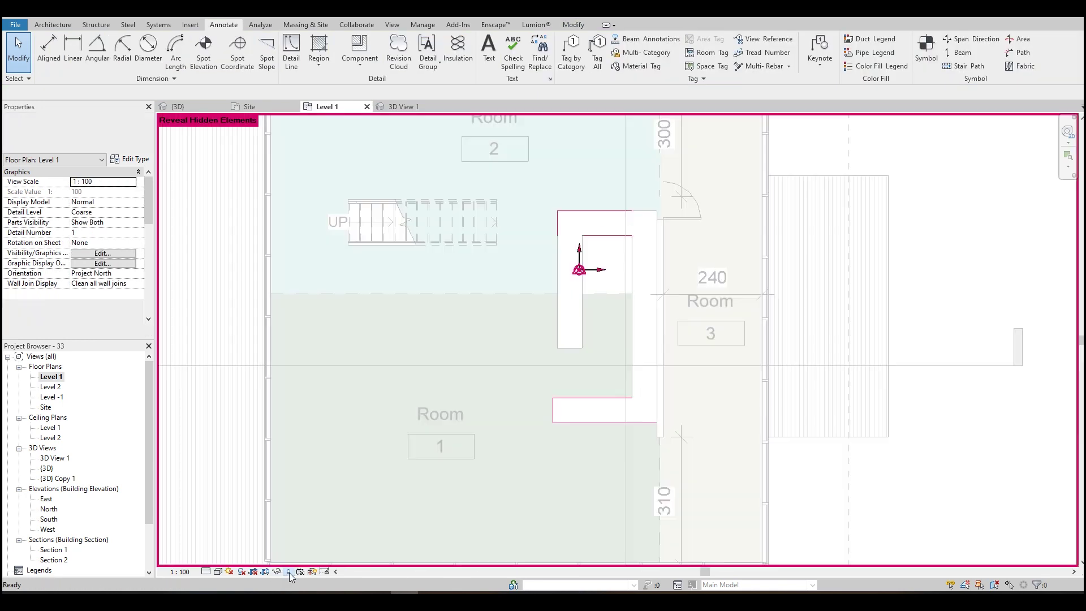
middle_drag(565, 329, 483, 429)
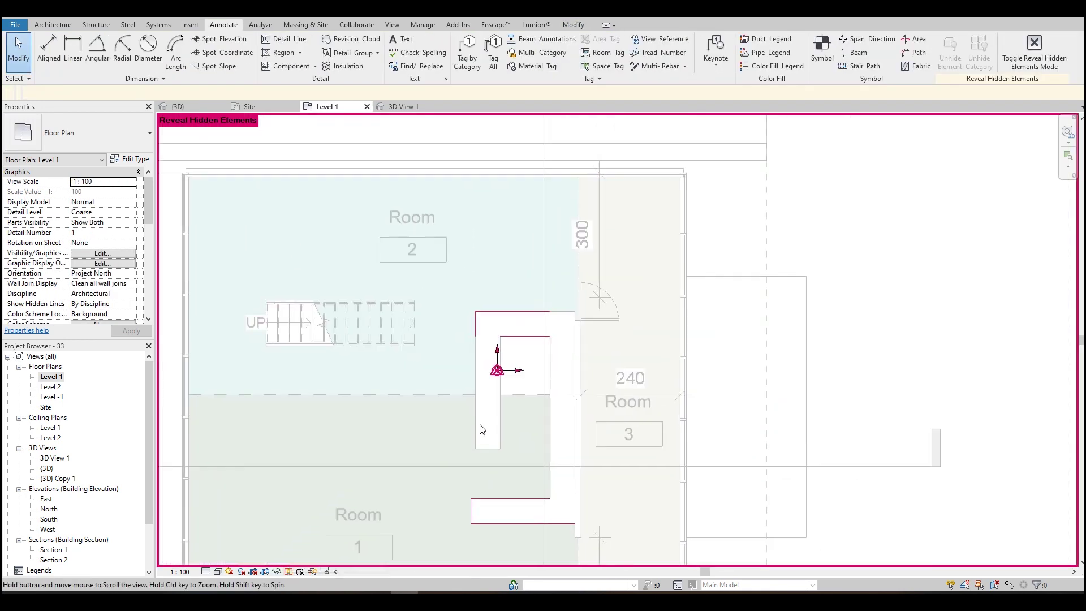
right_click(511, 339)
click(671, 124)
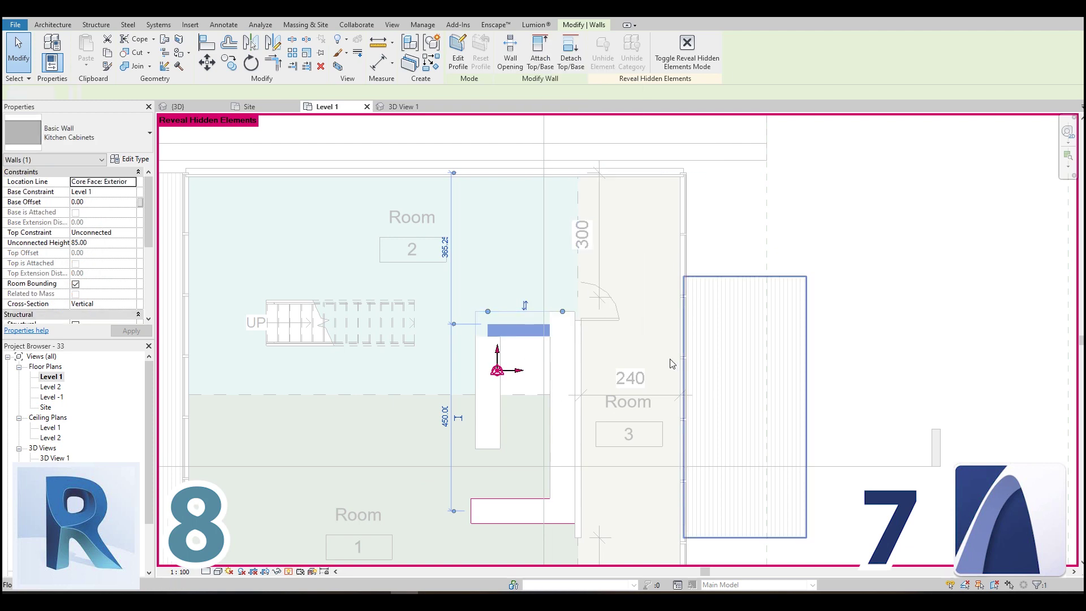
key(Escape)
scroll(673, 366, down, 2)
click(1029, 48)
scroll(843, 287, down, 1)
middle_drag(845, 287, 738, 283)
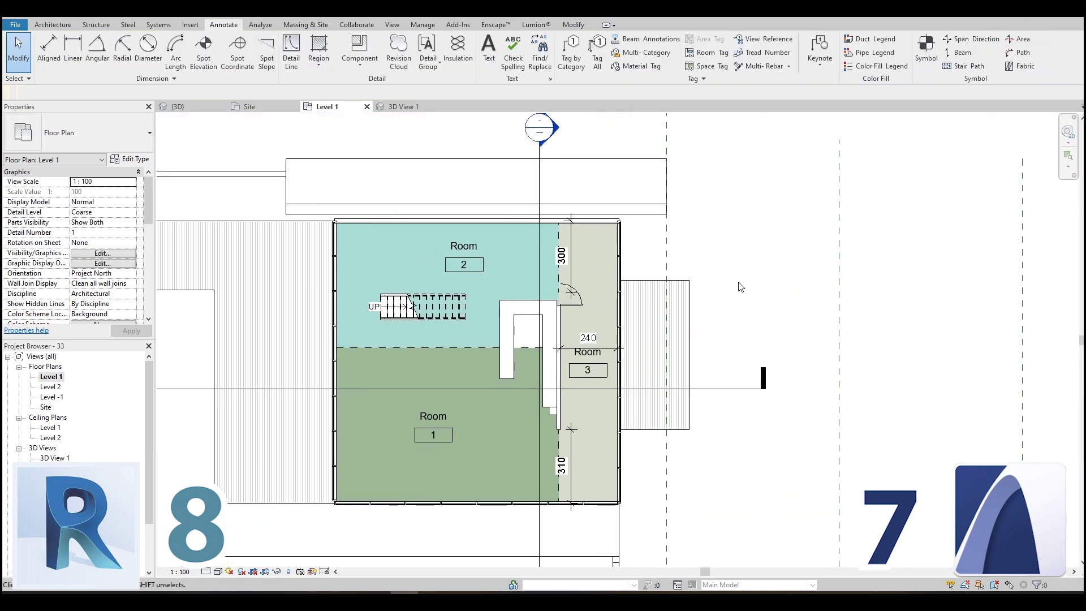
Step: Switch to Archicad and place rectangular detail D-04 around the left facade, door and slab edges in the A KESİTİ section
click(455, 298)
right_click(397, 305)
click(559, 357)
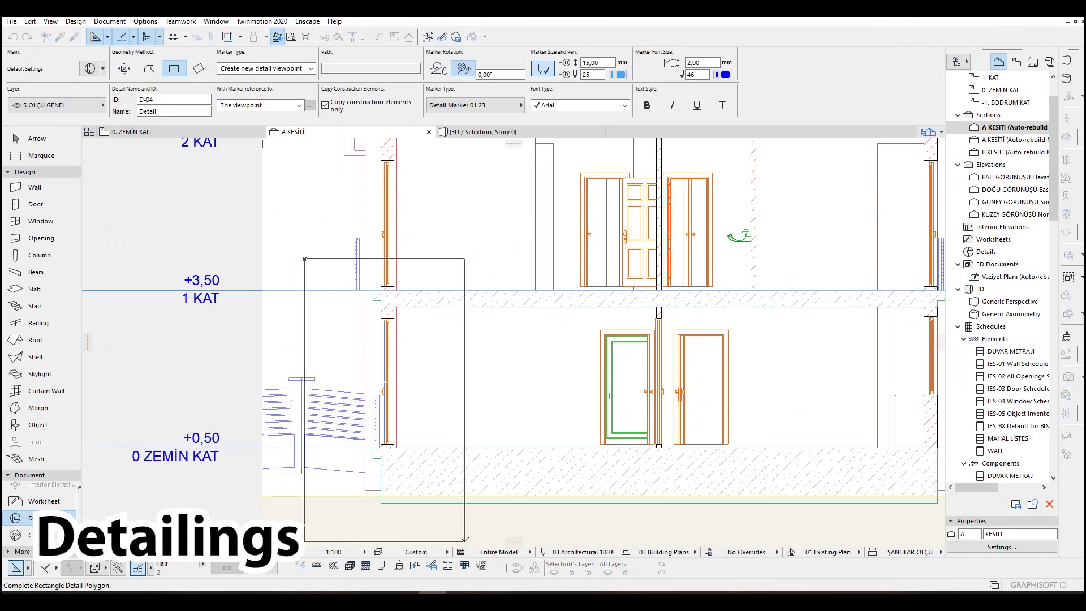
click(516, 365)
key(Escape)
Step: Open the D-04 detail drawing from its boundary in the section
click(464, 259)
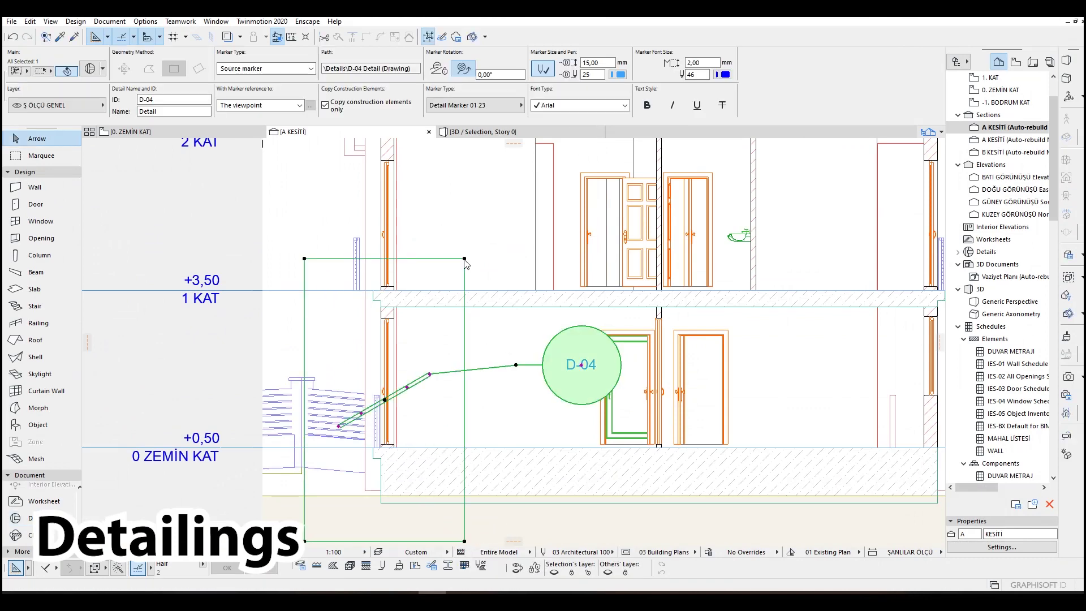
right_click(465, 259)
click(509, 315)
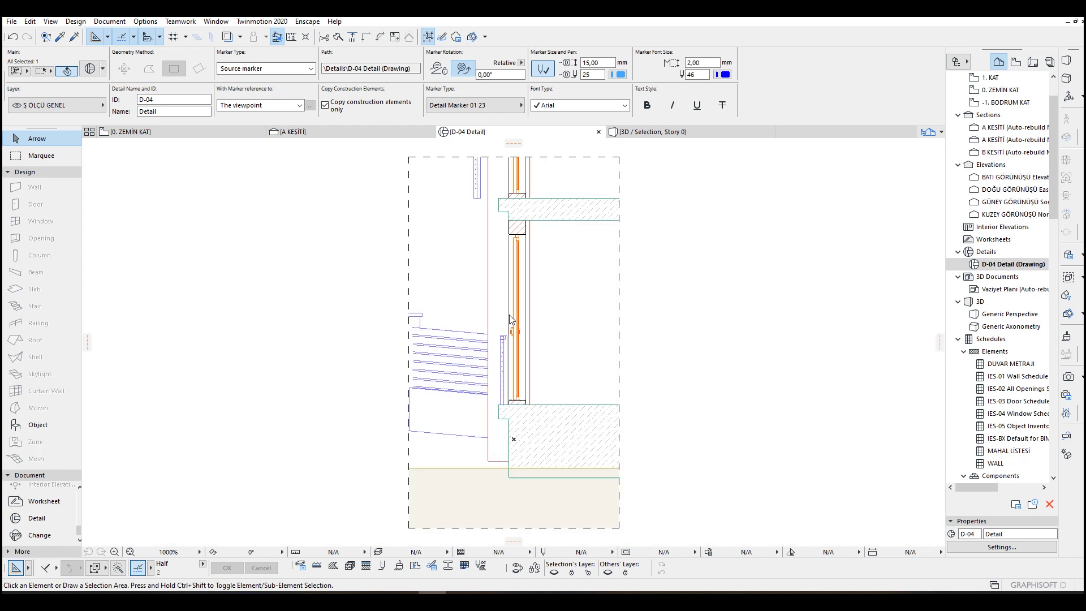
Step: Stretch the upper ends of the sliding door frame's head line and vertical line away from the frame in the D-04 detail
scroll(517, 308, up, 3)
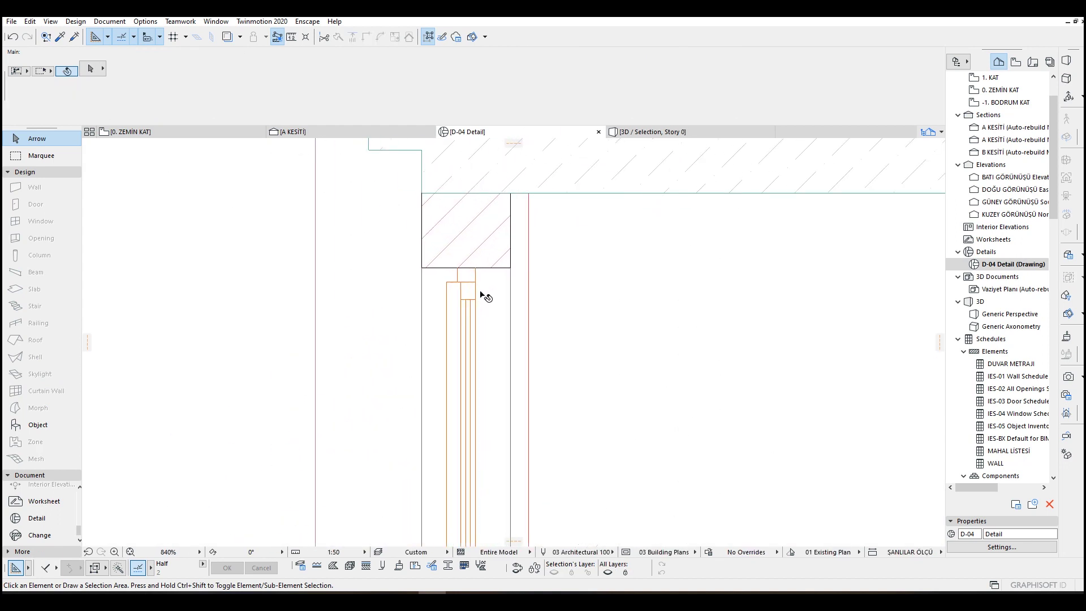
click(475, 287)
click(475, 282)
click(484, 281)
key(Escape)
click(476, 311)
click(475, 299)
click(483, 310)
scroll(494, 339, down, 2)
scroll(495, 358, down, 2)
middle_drag(499, 388, 509, 247)
scroll(509, 247, up, 1)
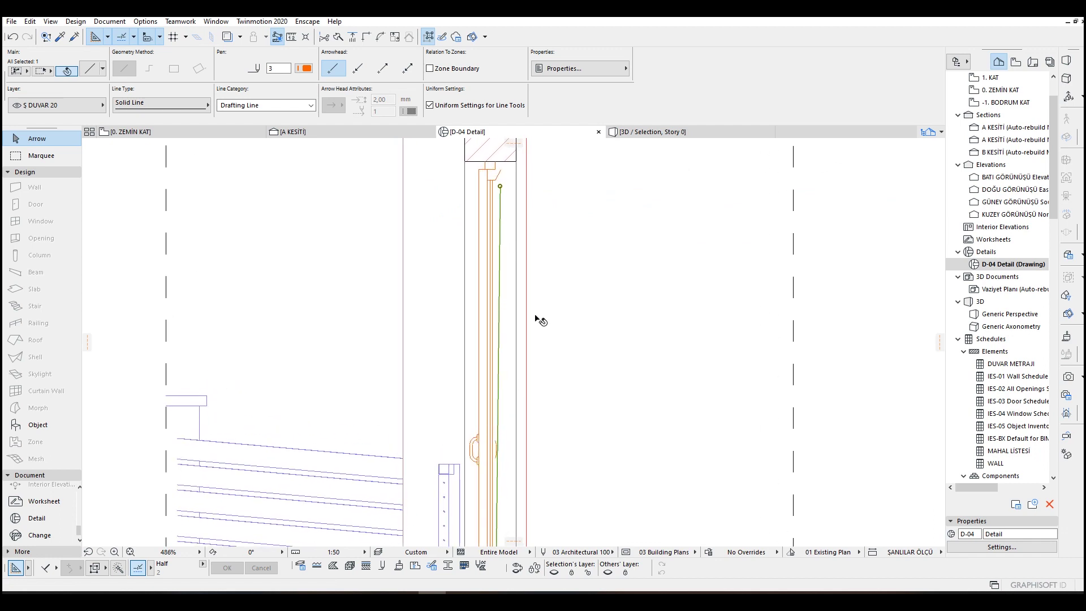
Step: Move the vertical wall finish line beside the sliding door further into the room in the D-04 detail
click(524, 308)
scroll(546, 301, down, 4)
middle_drag(546, 300, 519, 309)
key(ctrl+d)
click(519, 308)
click(537, 318)
key(Escape)
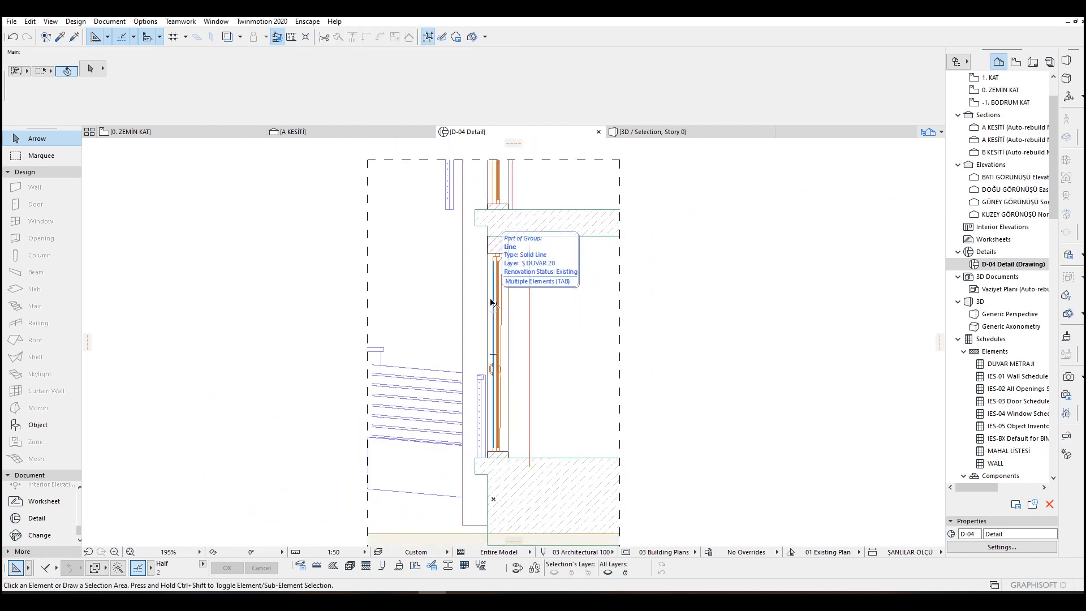
Step: Delete the ground-floor sliding door in the left facade of the A KESİTİ section and return to the D-04 detail
click(310, 129)
click(388, 338)
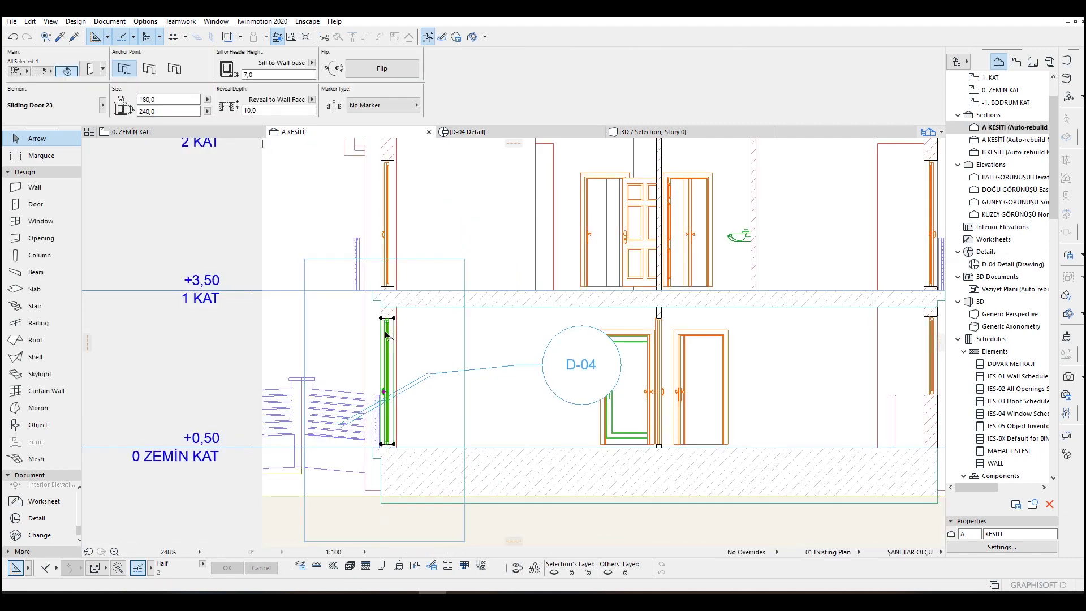
key(Escape)
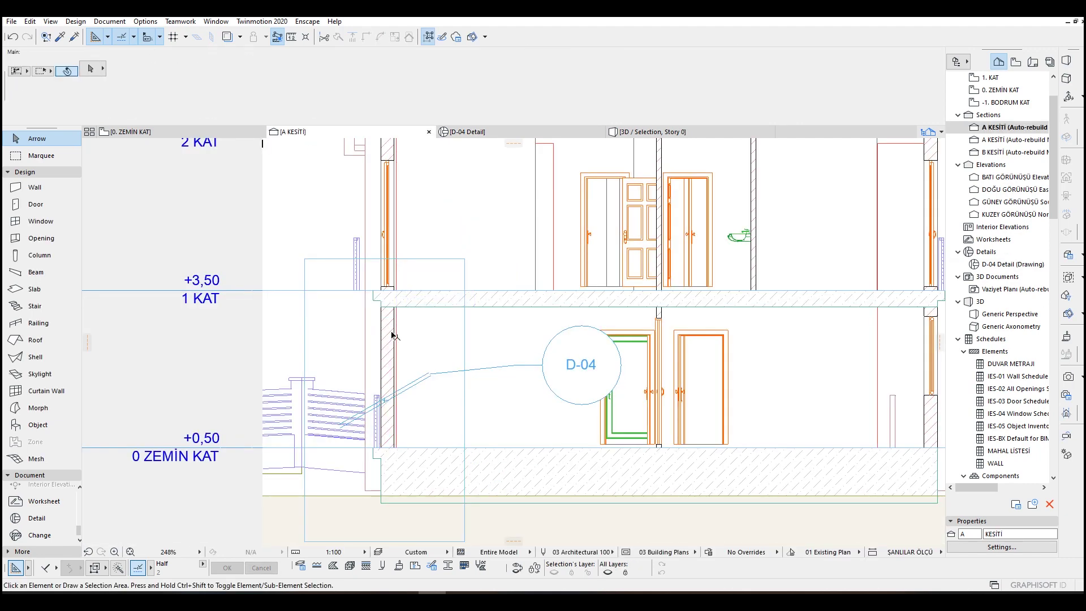
scroll(391, 331, up, 2)
click(470, 131)
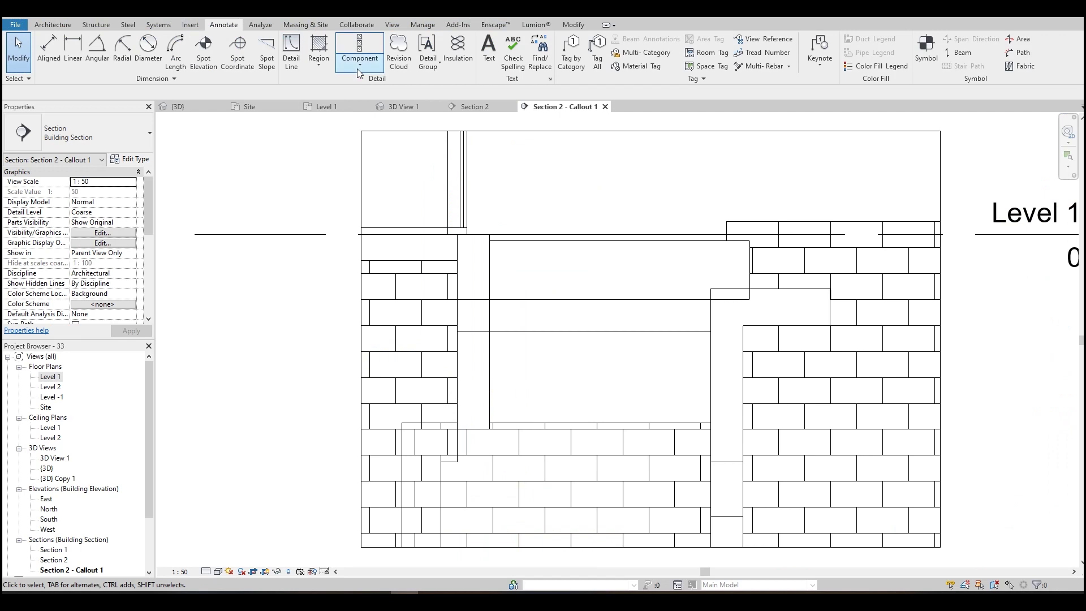
Step: Switch to Revit and place a vertical Brick repeating detail down the left pool wall in Section 2 - Callout 1
click(357, 52)
click(373, 104)
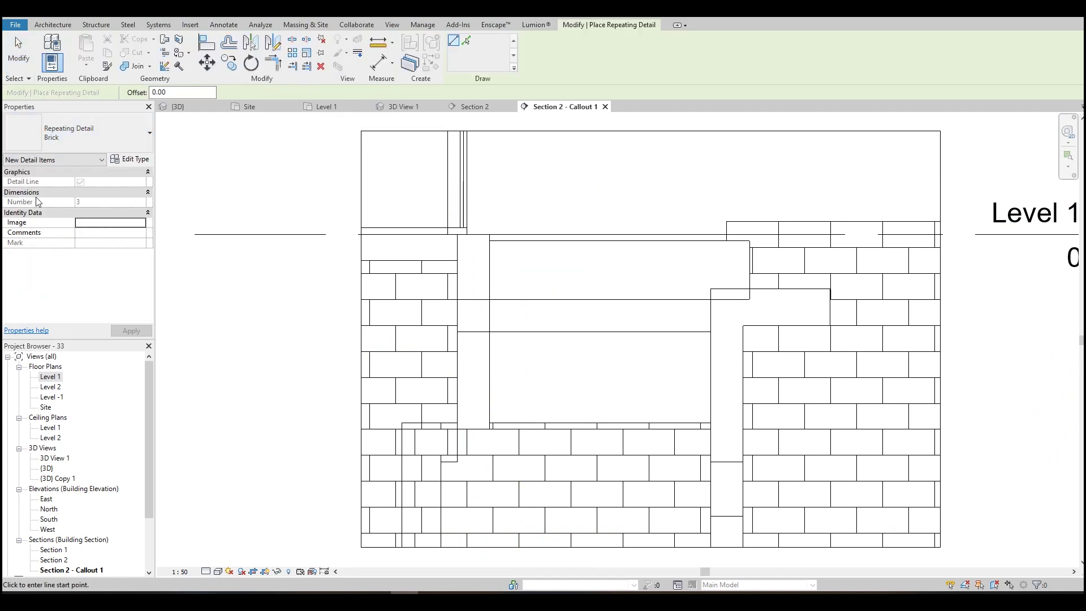
scroll(475, 281, up, 2)
middle_drag(475, 281, 380, 276)
click(390, 168)
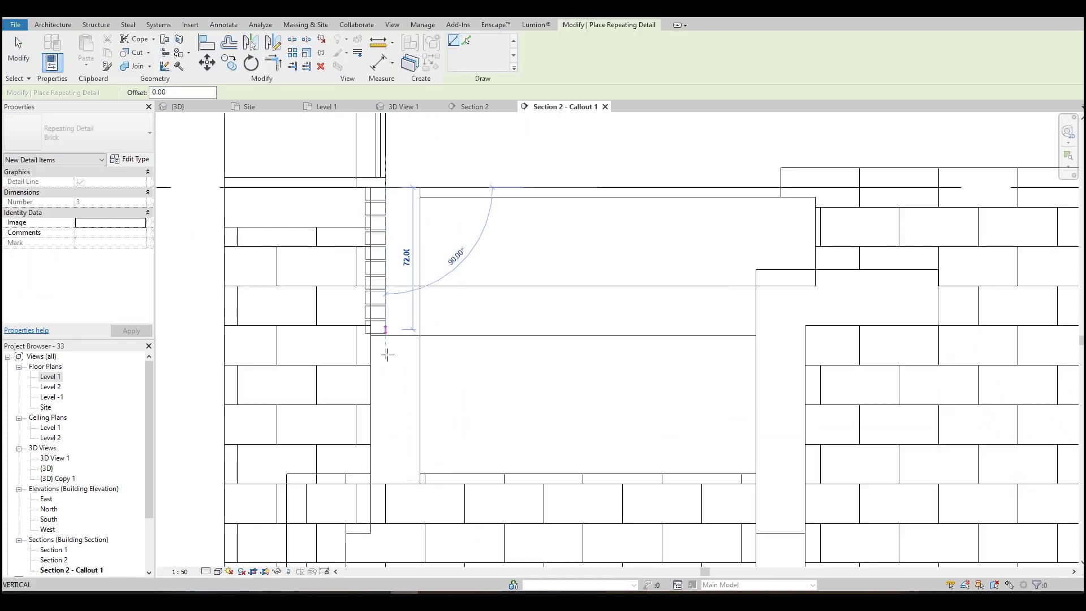
click(403, 468)
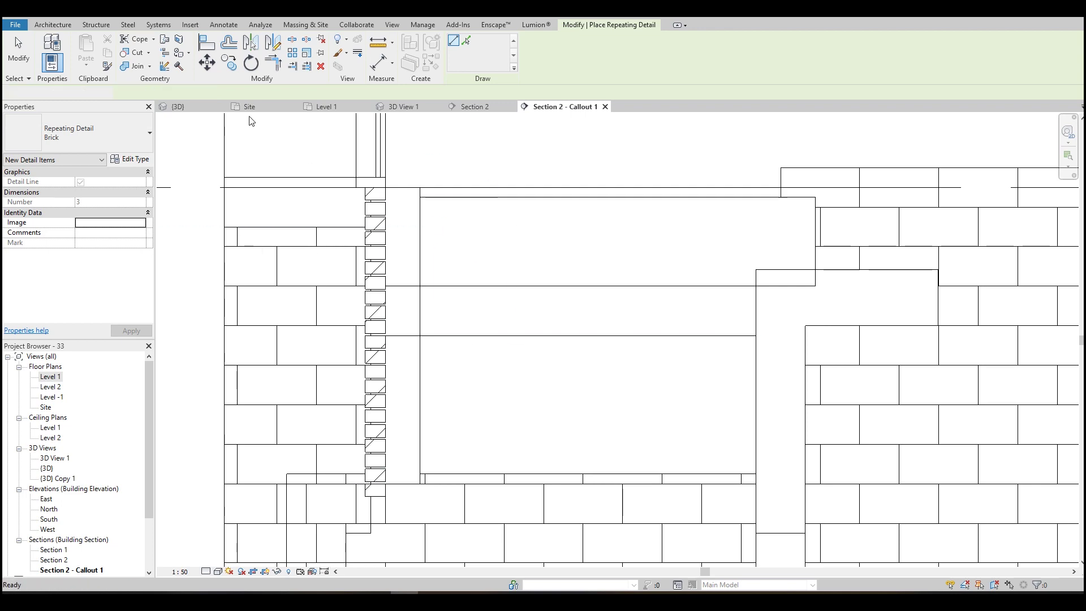
Step: Place a vertical insulation strip 8.00 wide and 150 long beside the brick detail, ending at the pool floor
key(Escape)
click(456, 52)
click(396, 187)
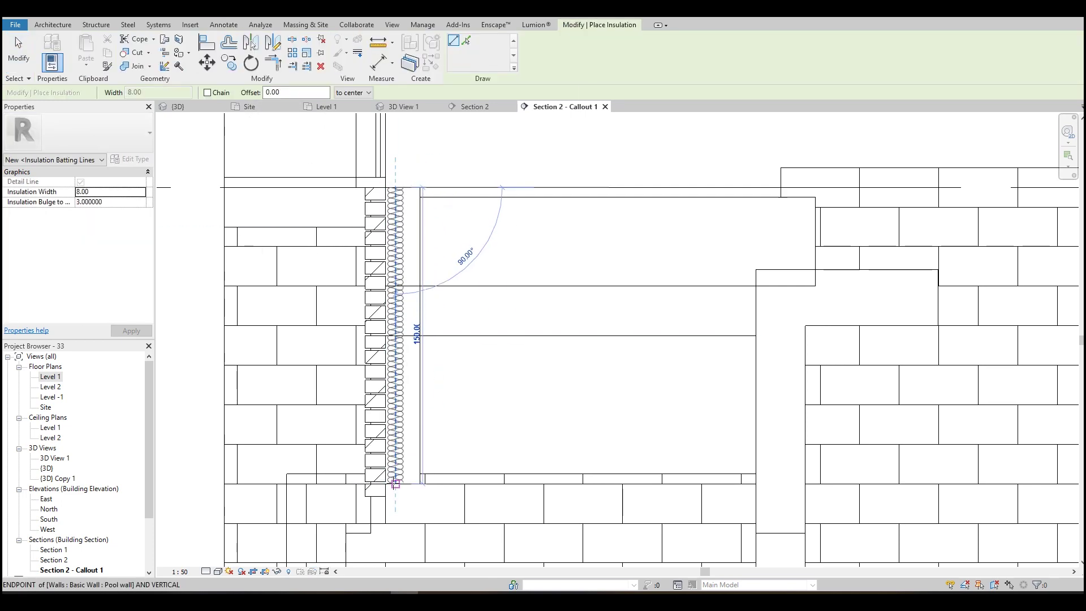
click(396, 483)
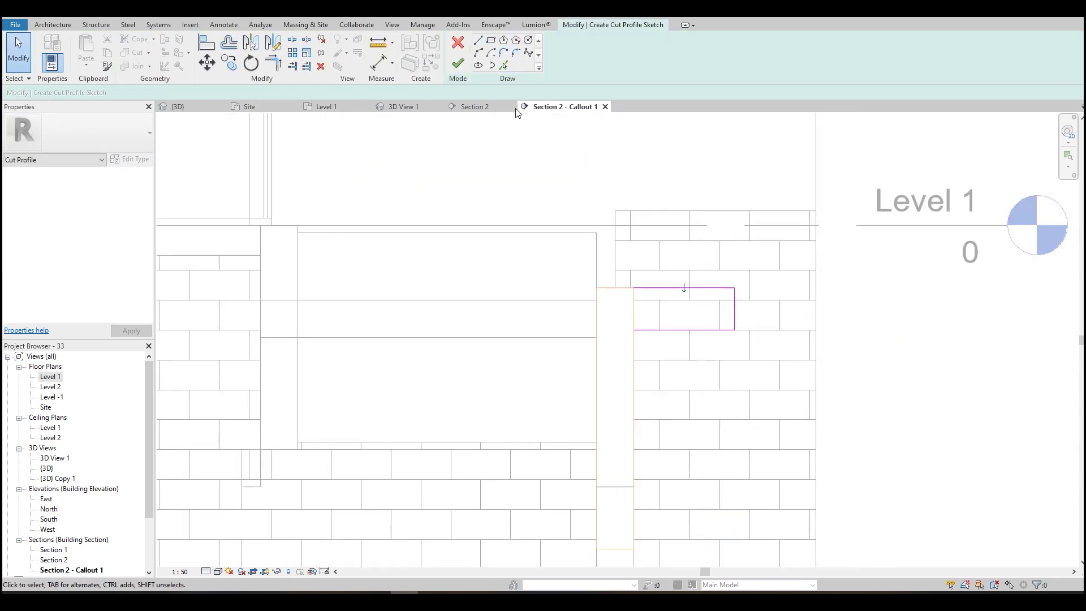
Step: Finish the cut profile sketch that reshapes the ledge of the right pool wall and check Section 2
click(458, 63)
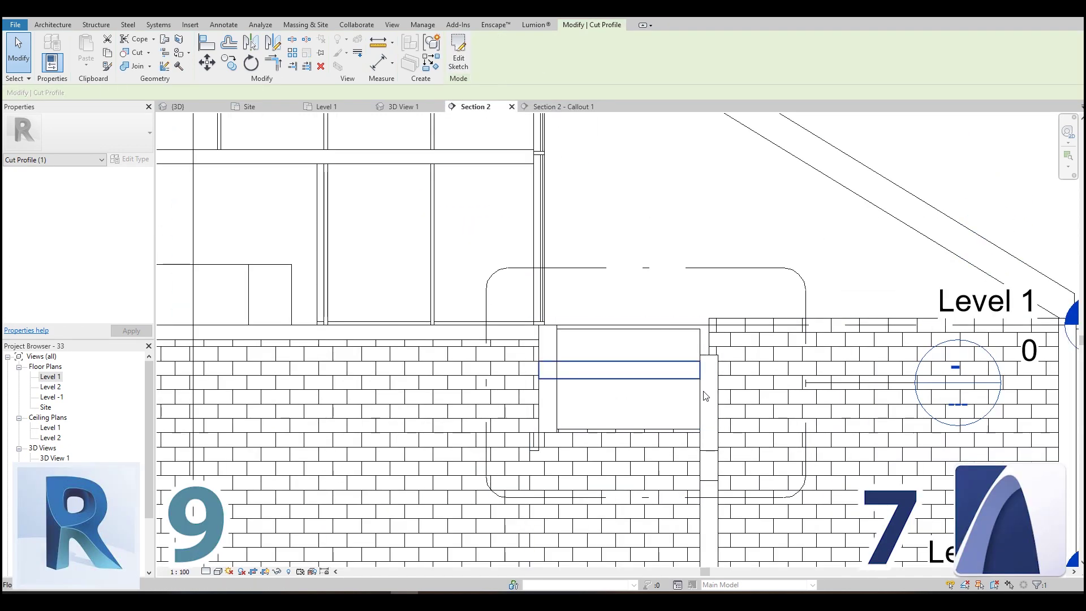
click(692, 393)
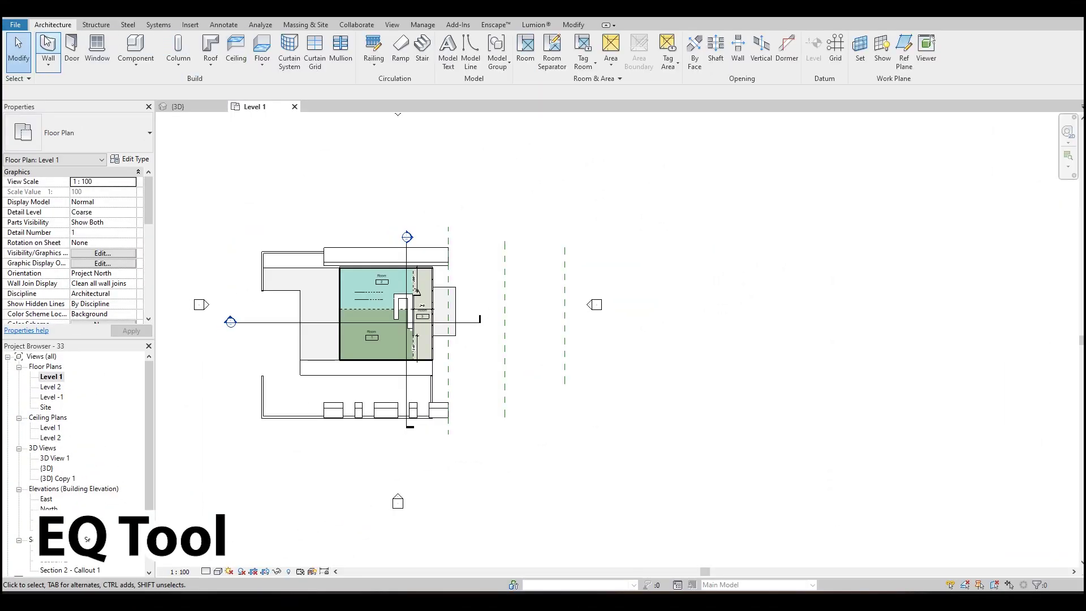
Step: Draw a vertical Generic - 150mm wall, 350 high, midway between the two outer reference planes on Level 1
click(48, 50)
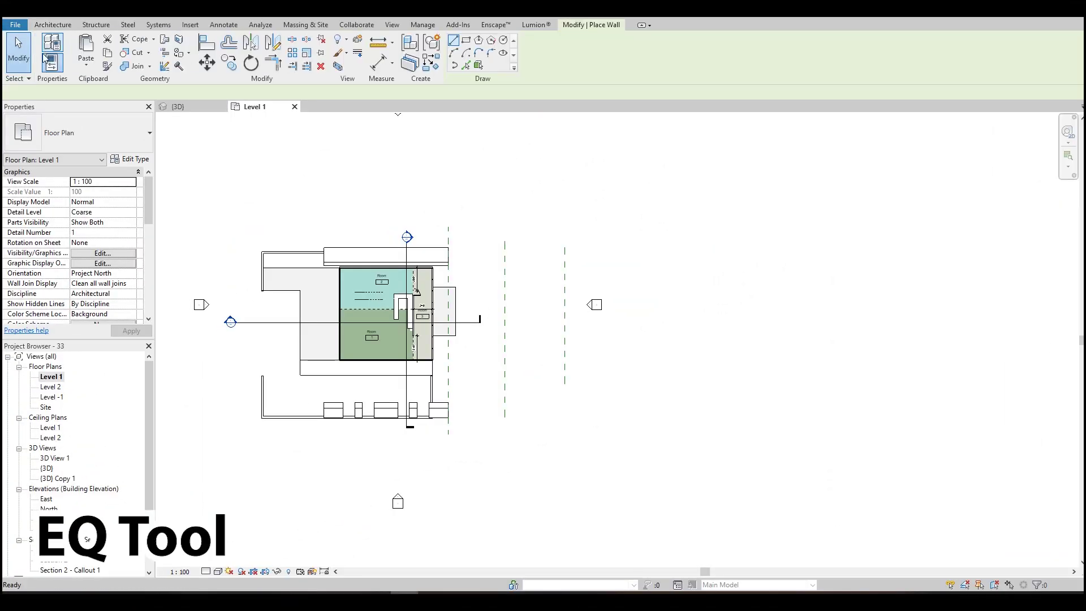
scroll(538, 266, up, 4)
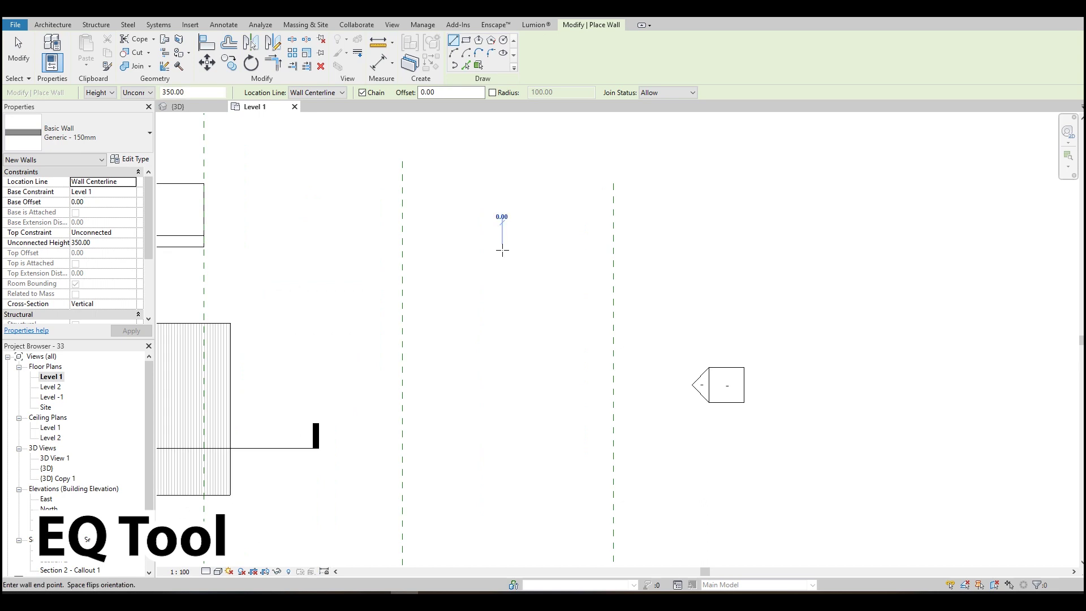
click(502, 464)
key(Escape)
key(Escape)
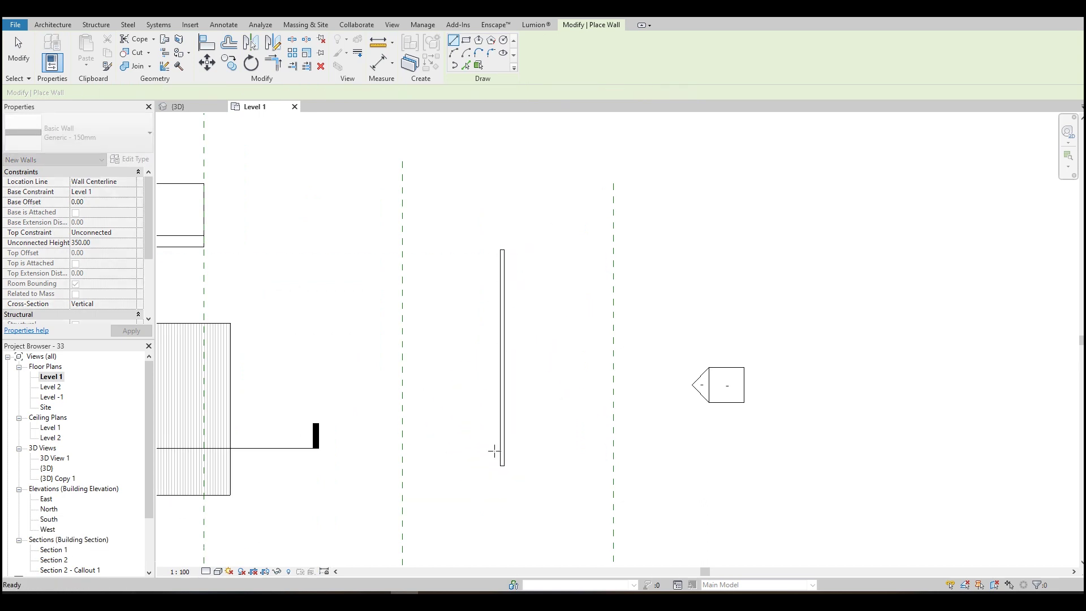
Step: Place four M_Fixed 0406 x 0610mm windows at uneven distances along the new wall
click(96, 51)
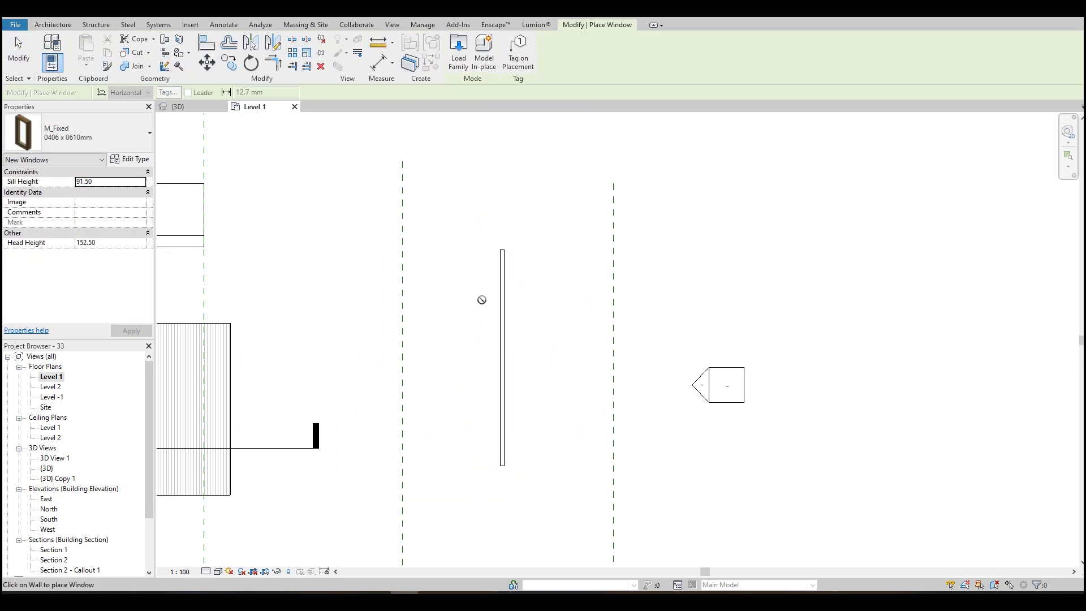
scroll(495, 314, up, 3)
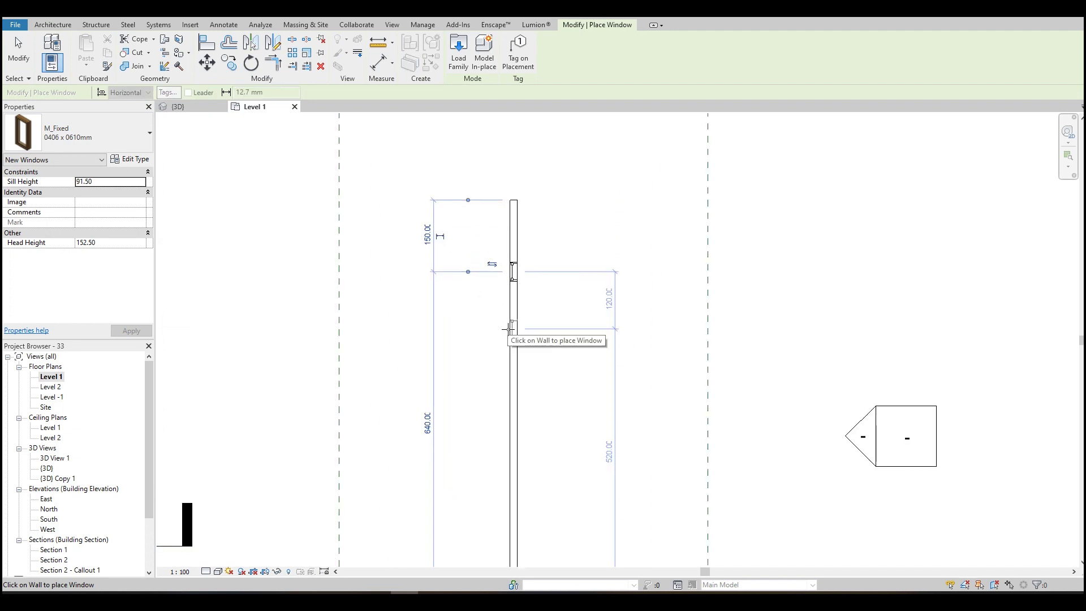
click(512, 436)
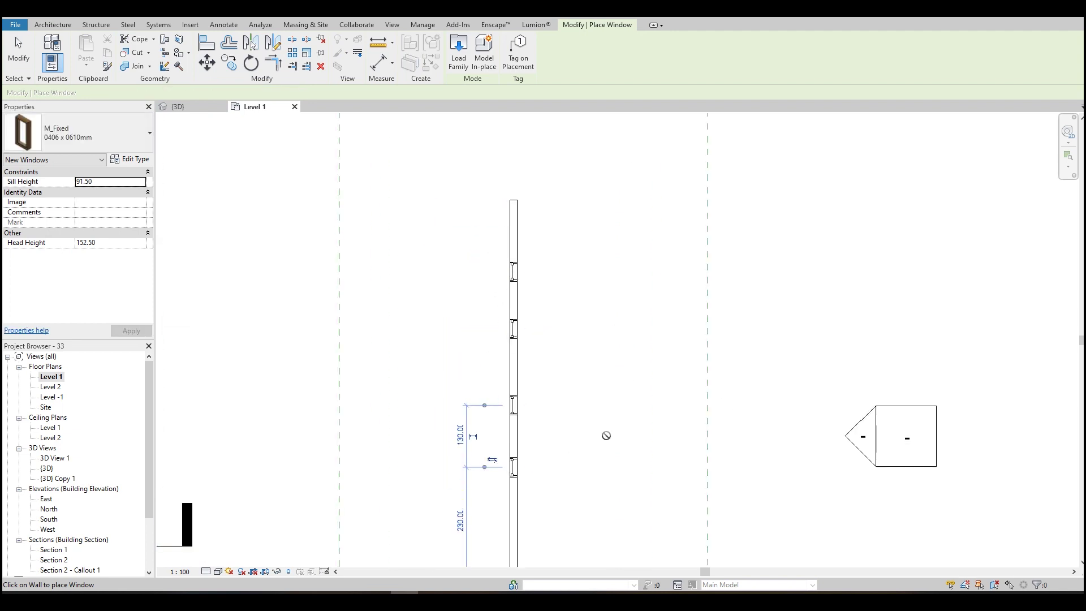
key(Escape)
key(Escape)
Step: Dimension the centres of the four windows in one aligned string and apply the EQ constraint to space them equally
key(i)
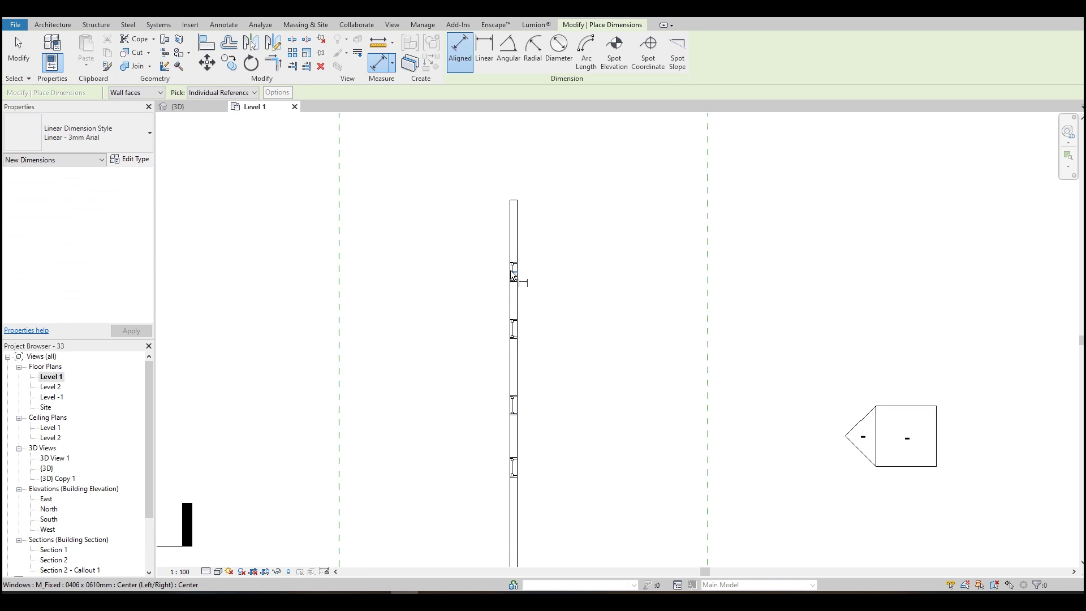
click(514, 272)
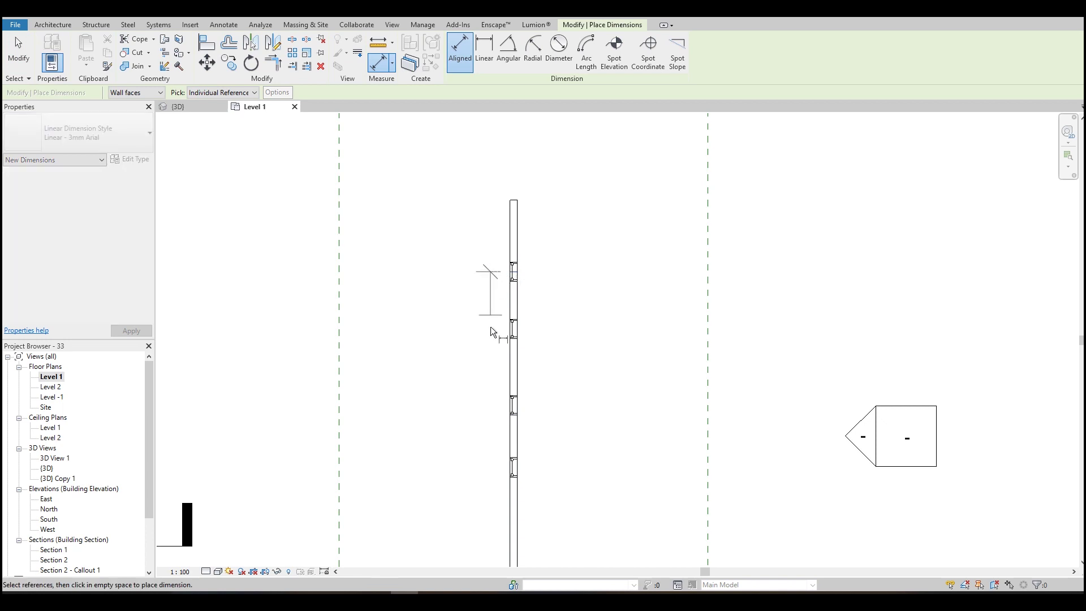
click(511, 407)
click(498, 461)
click(472, 448)
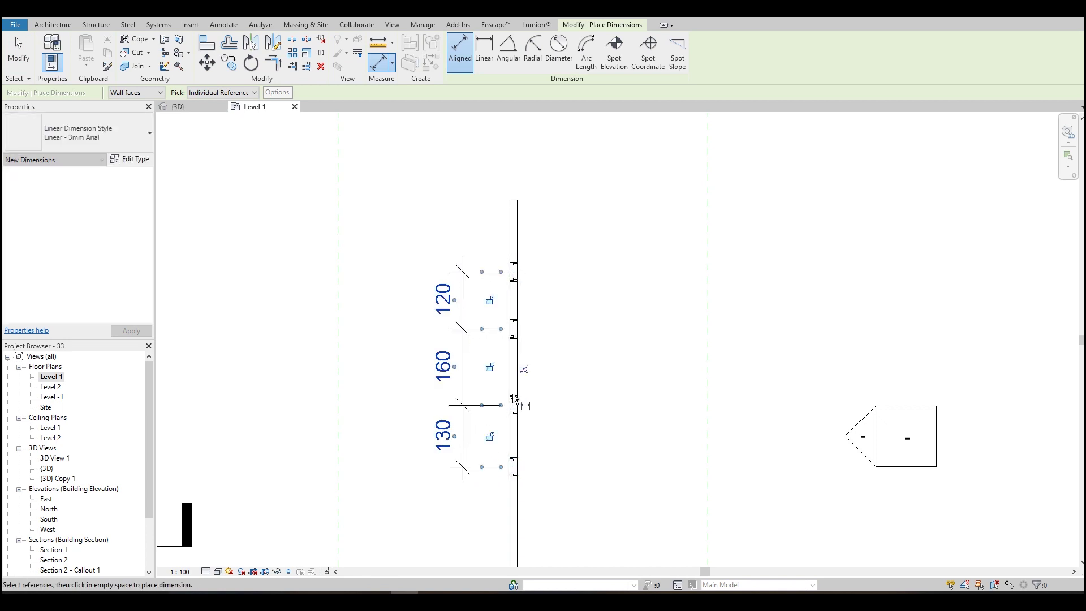
middle_drag(577, 380, 580, 321)
key(Escape)
key(Escape)
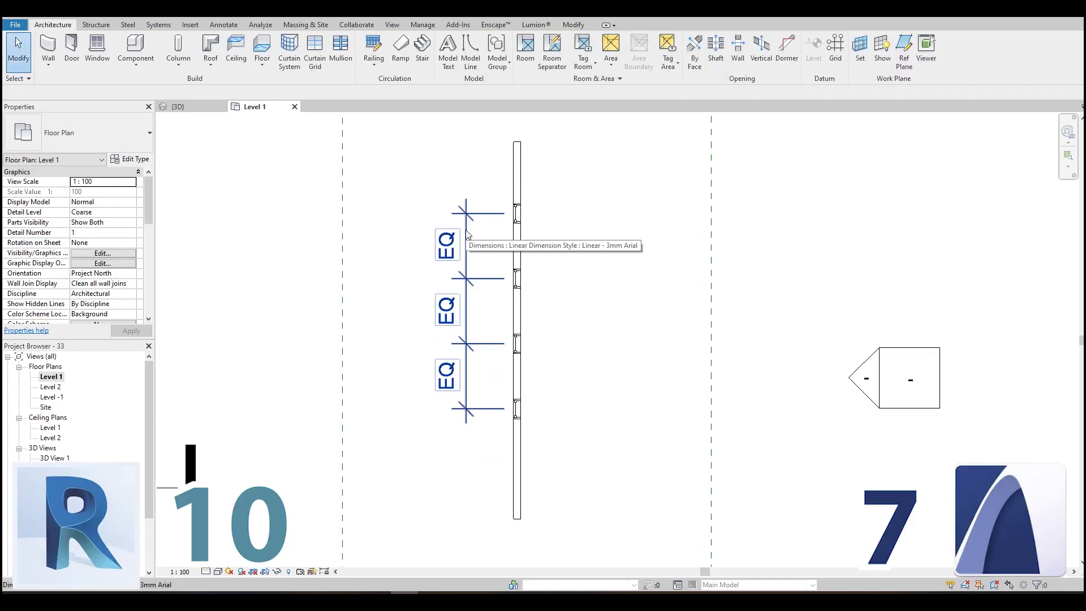
Step: Delete the EQ dimension string beside the wall while keeping the windows
click(467, 233)
key(Delete)
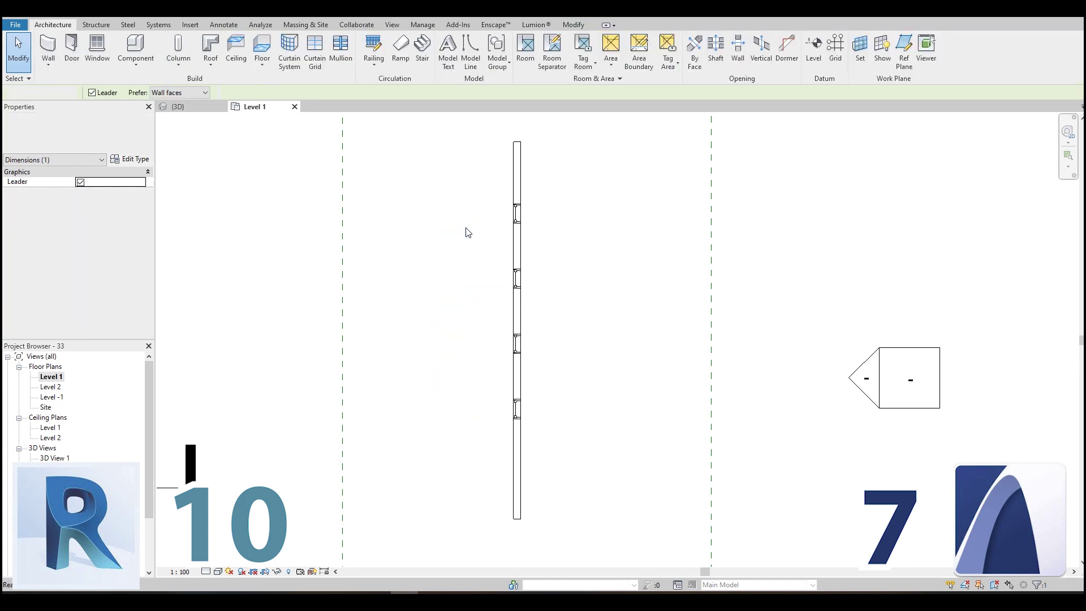
click(997, 581)
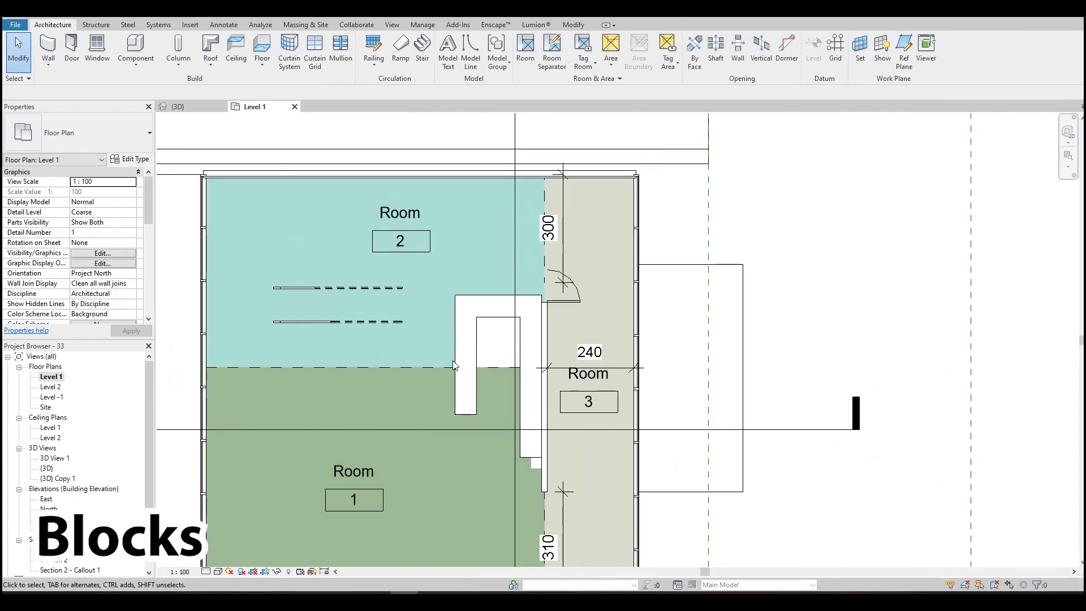
Step: Combine the three visible kitchen cabinet walls between Room 1 and Room 2 into one model group
click(475, 354)
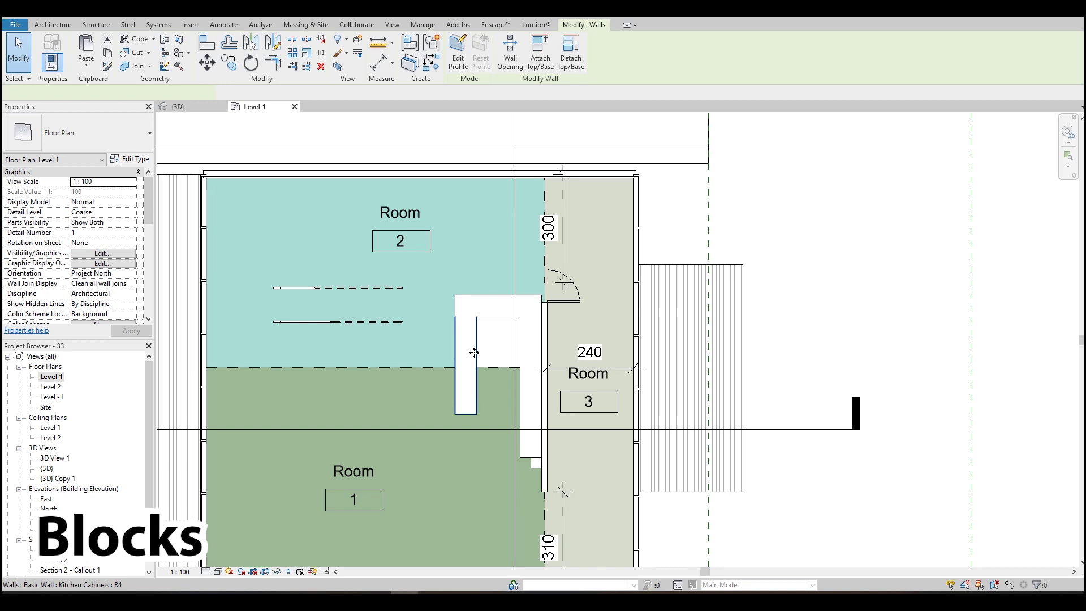
ctrl+click(491, 315)
ctrl+click(518, 388)
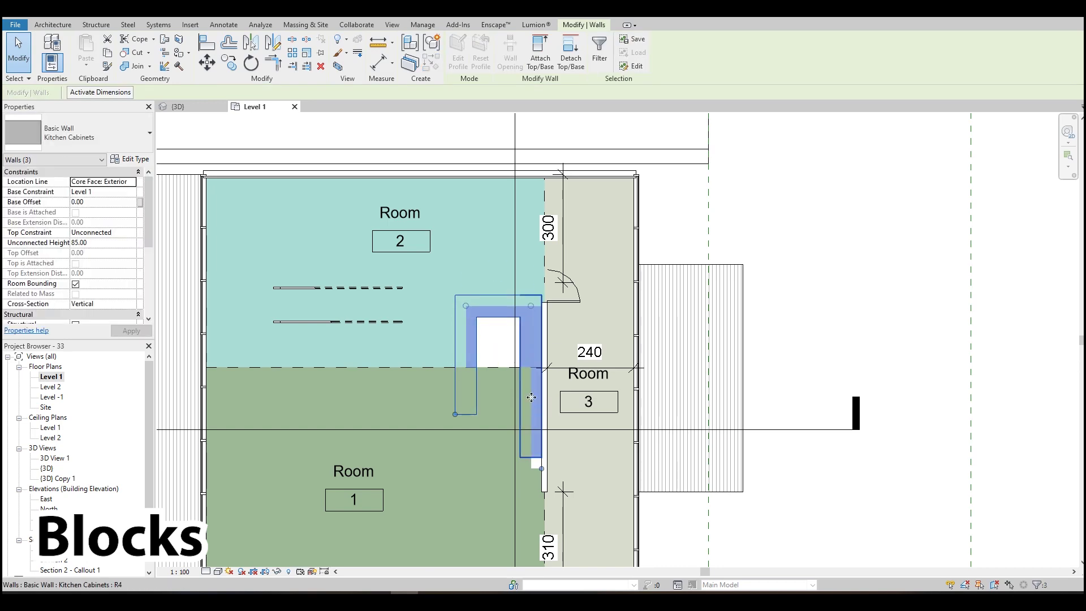
click(432, 52)
click(508, 329)
scroll(493, 340, down, 2)
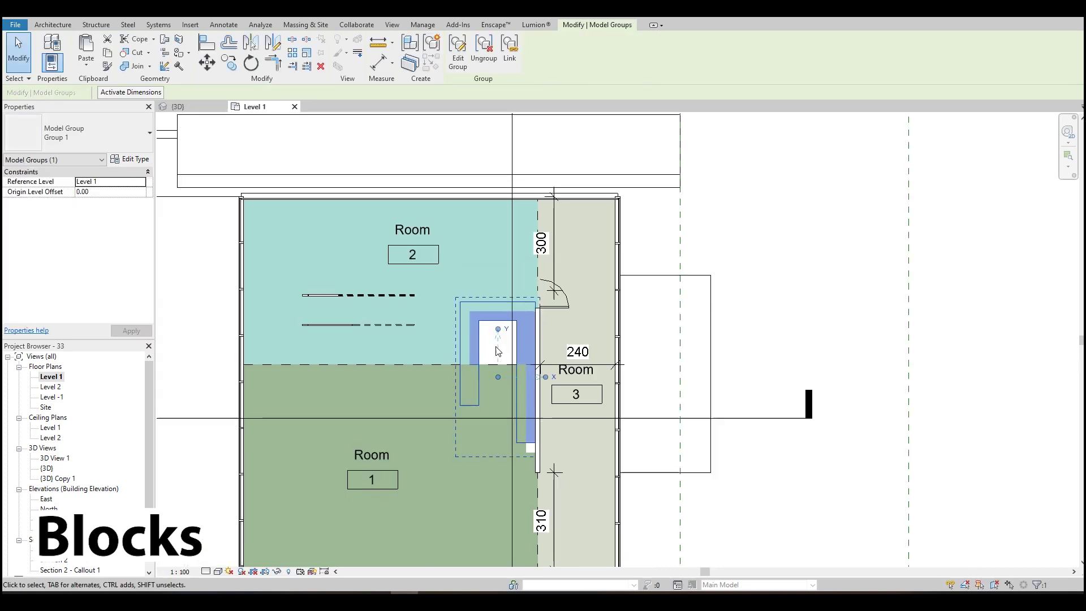
Step: Copy the kitchen cabinet model group three times in a row to the right of the building with multiple copying
middle_drag(493, 340, 421, 324)
key(c)
key(o)
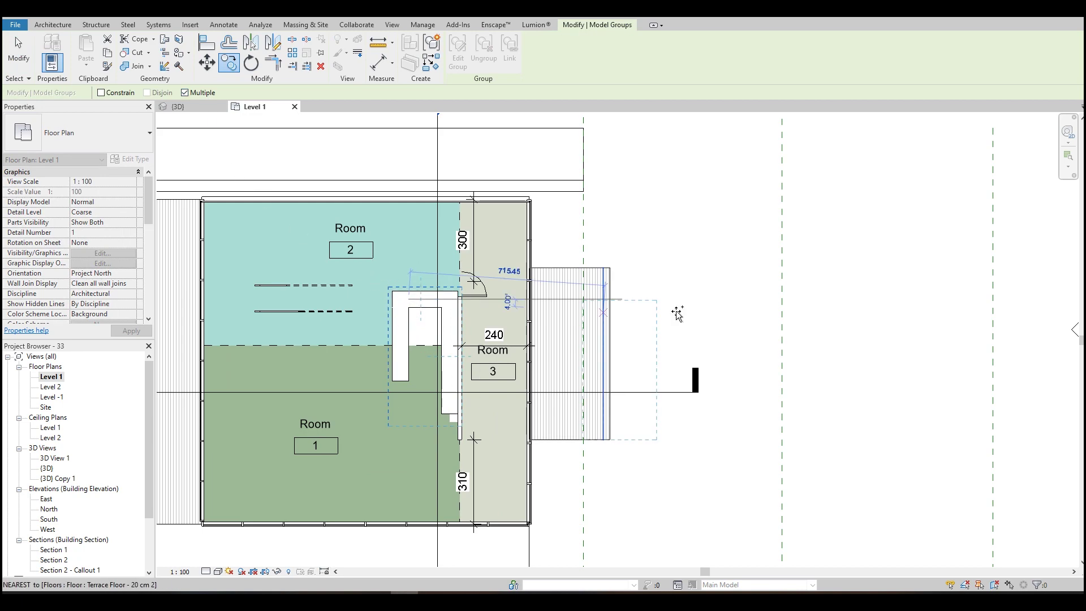
middle_drag(631, 311, 319, 315)
click(375, 302)
click(508, 301)
click(607, 303)
key(Escape)
key(Escape)
Step: Edit the first copied group by extending its left wall downward to a length of about 660, and finish the group edit
middle_drag(391, 335, 490, 320)
double_click(470, 330)
click(471, 372)
drag(458, 371, 458, 469)
key(a)
key(l)
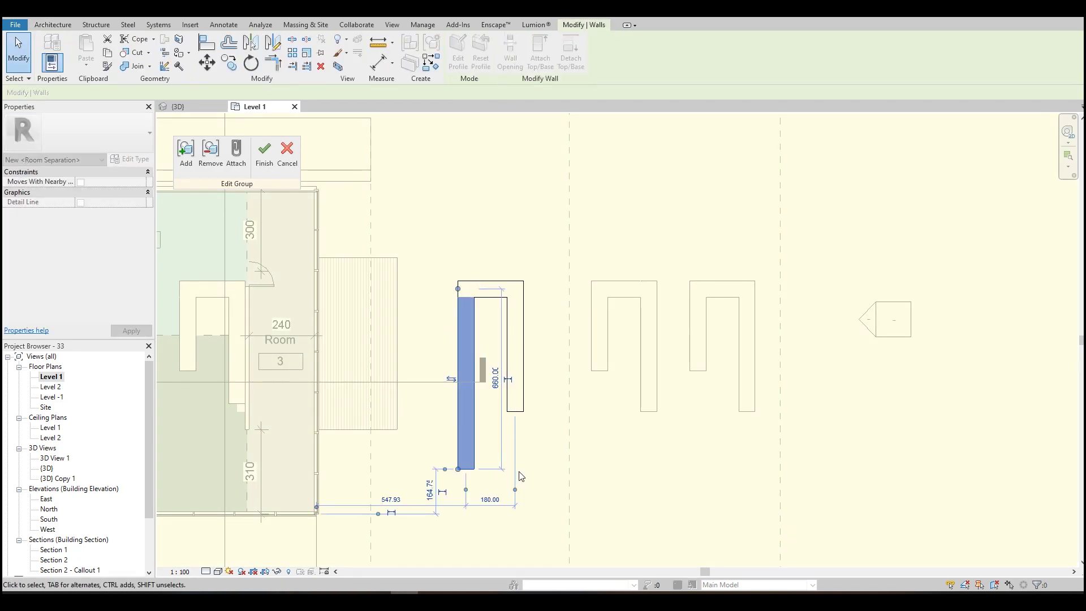
click(263, 151)
click(871, 233)
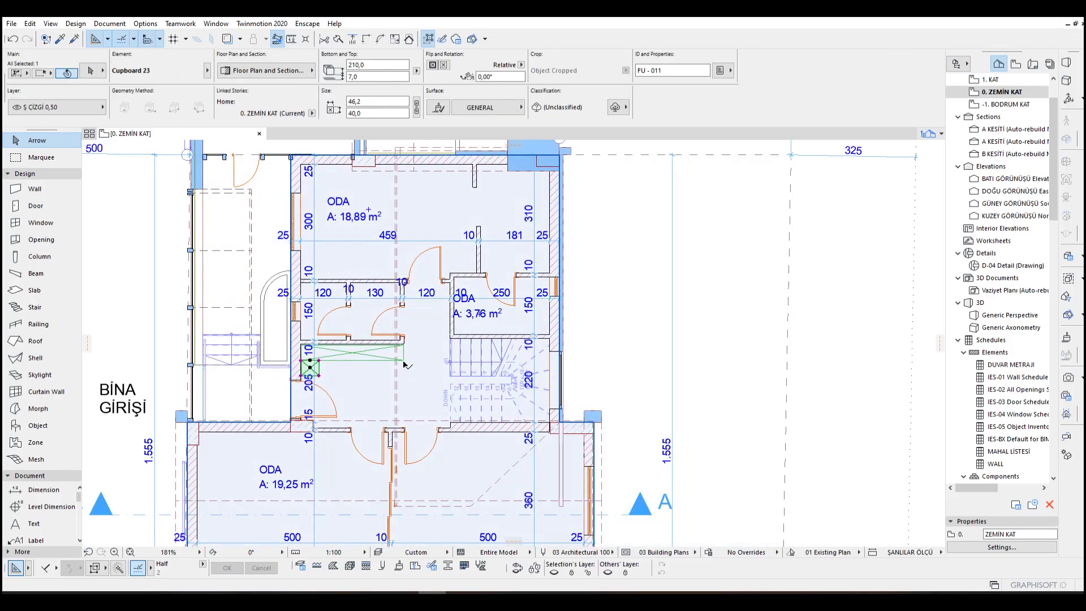
Step: Switch to Archicad and save the two adjoining cupboards below the small rooms together as one library object
click(351, 346)
click(15, 25)
mouse_move(97, 196)
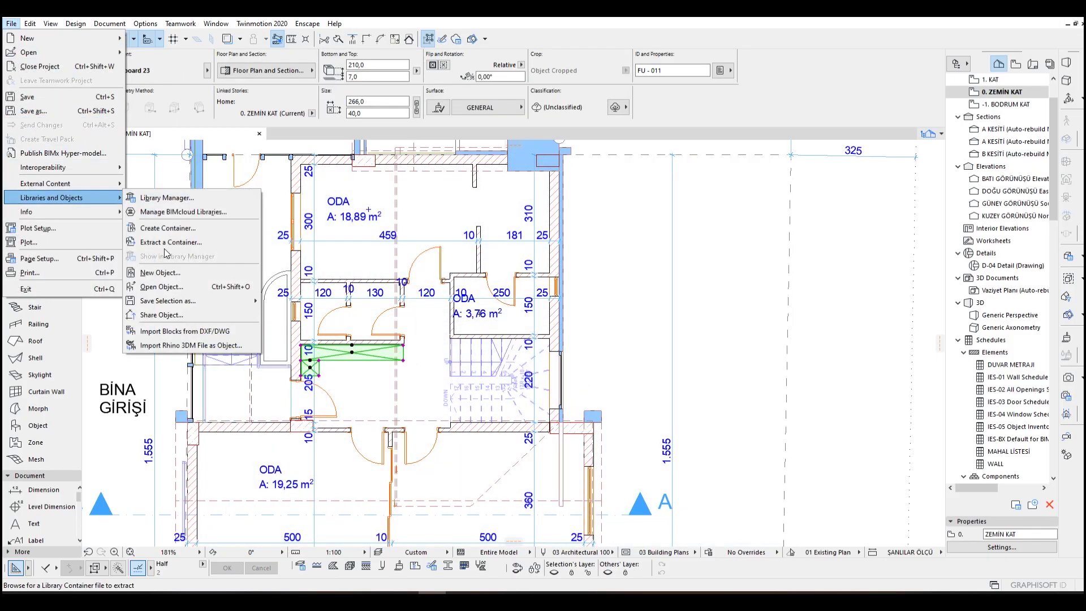
mouse_move(170, 304)
click(294, 306)
click(721, 369)
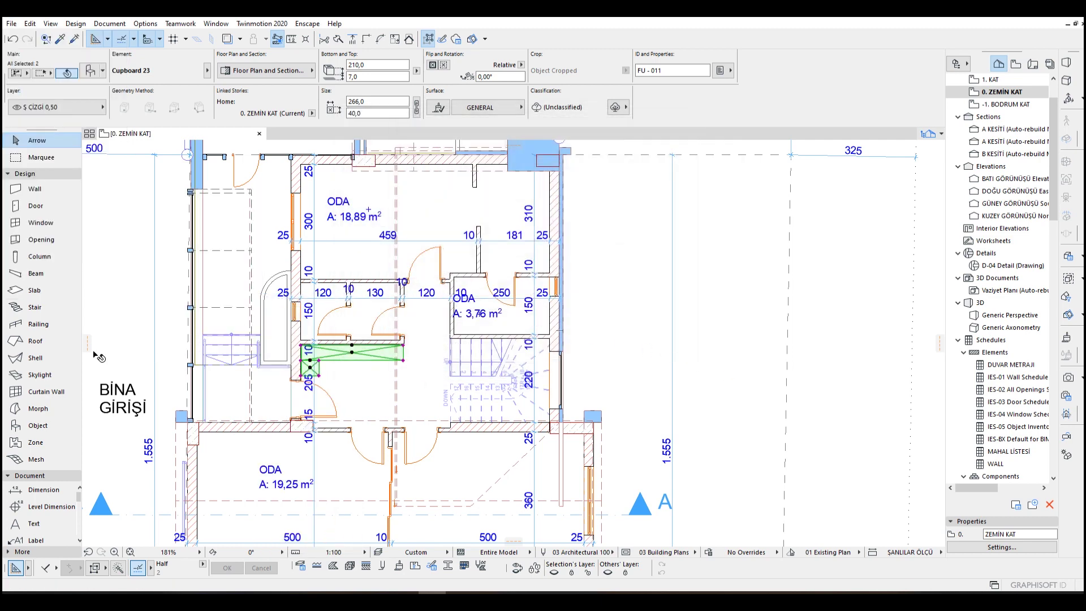
Step: Place three instances of the saved cupboard object in the empty area right of the plan, showing its hidden Ş TEFRİŞ layer
click(38, 426)
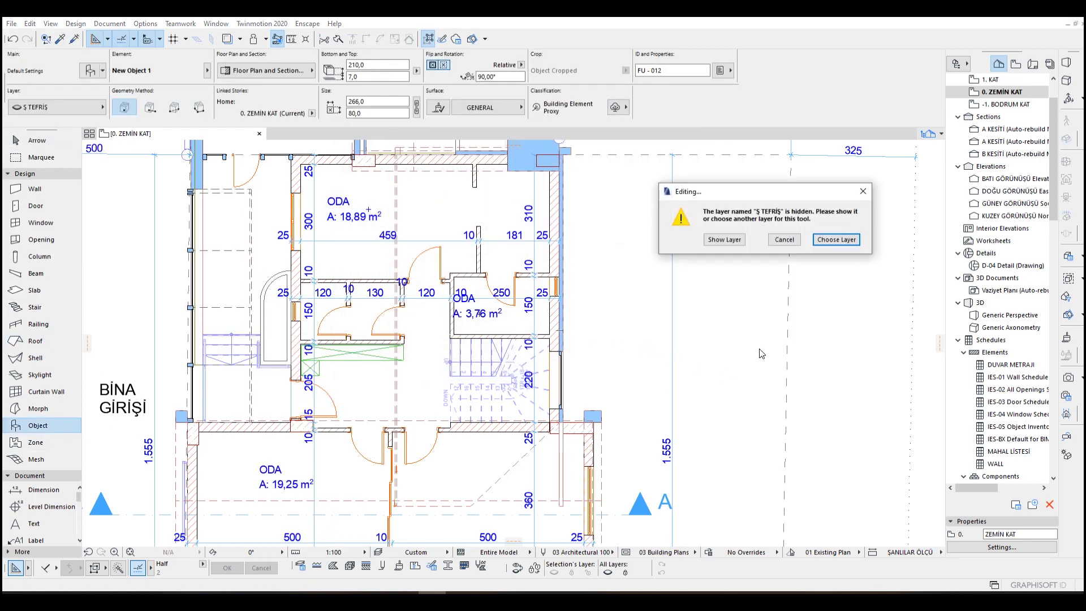
click(723, 242)
middle_drag(778, 344, 635, 326)
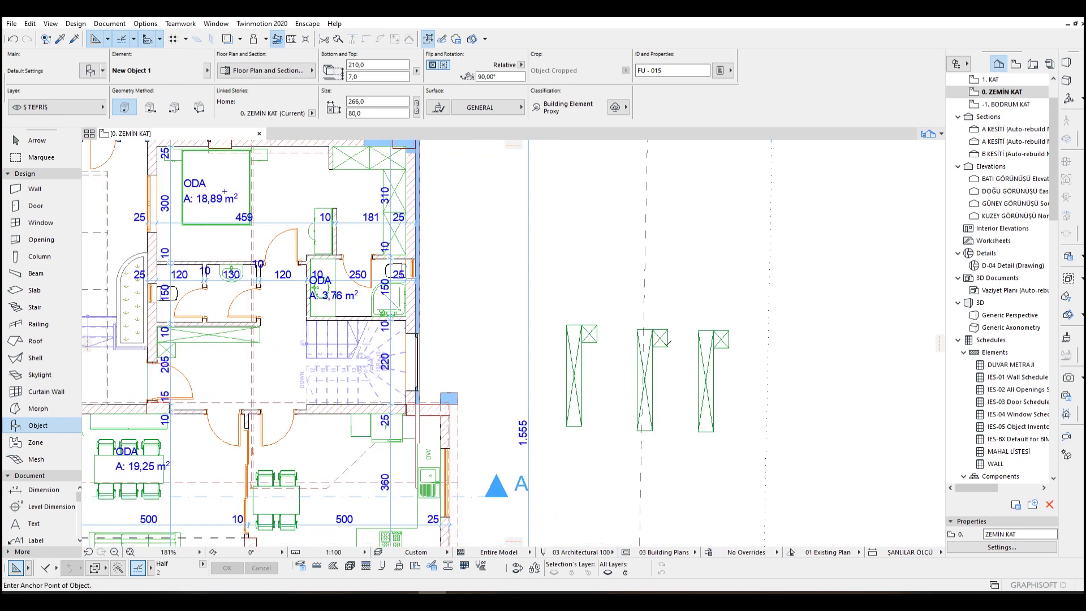
key(Escape)
Step: Delete the small square cupboard from the plan and save the remaining long cupboard over the existing library object
click(174, 357)
key(Delete)
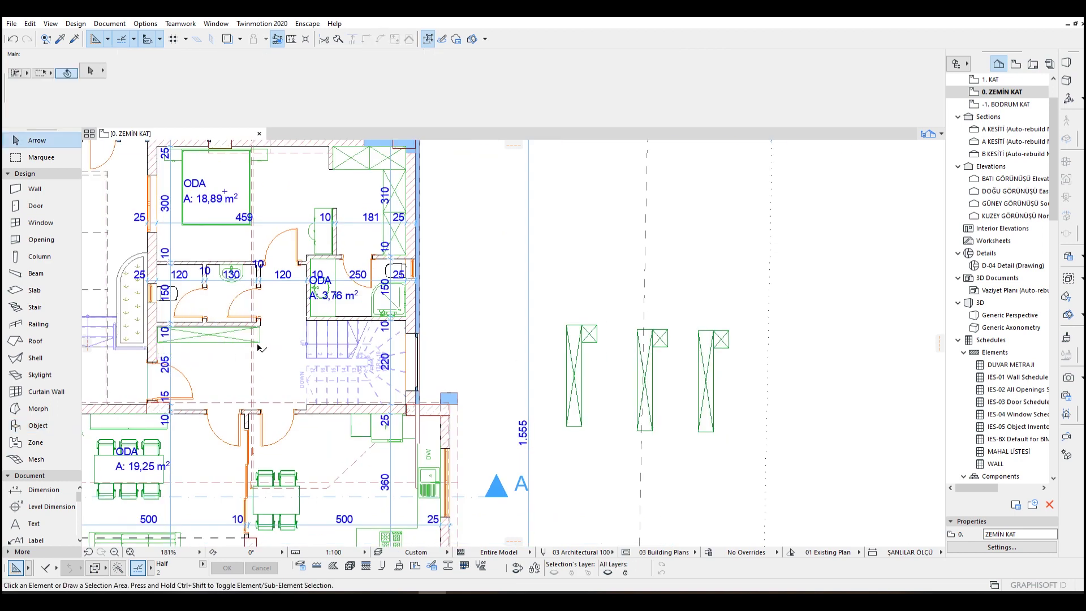
click(260, 348)
click(11, 23)
mouse_move(51, 197)
mouse_move(170, 300)
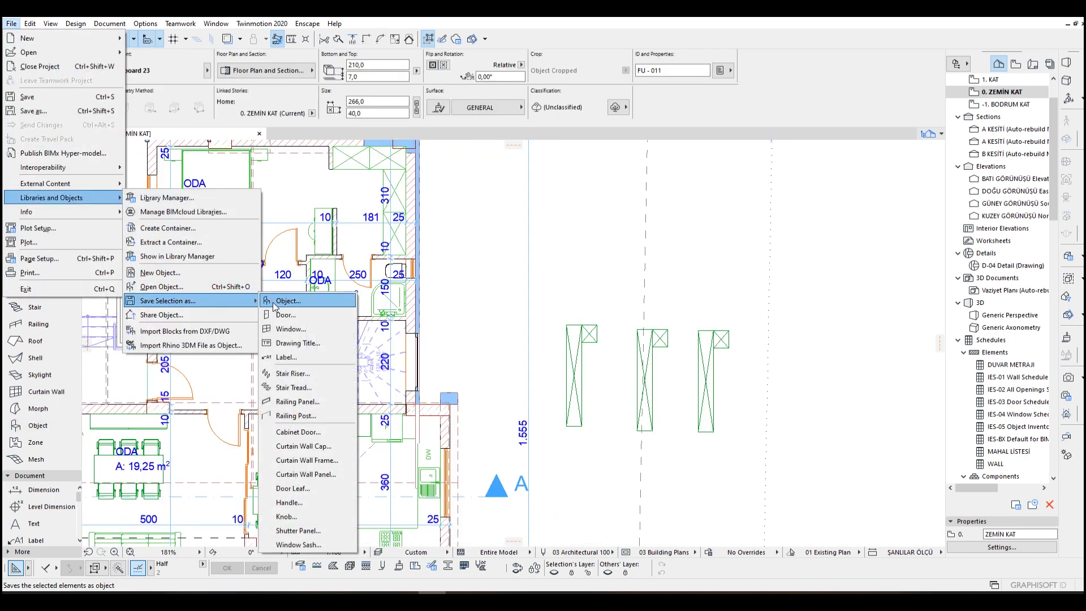
click(275, 304)
click(517, 284)
click(718, 368)
click(782, 236)
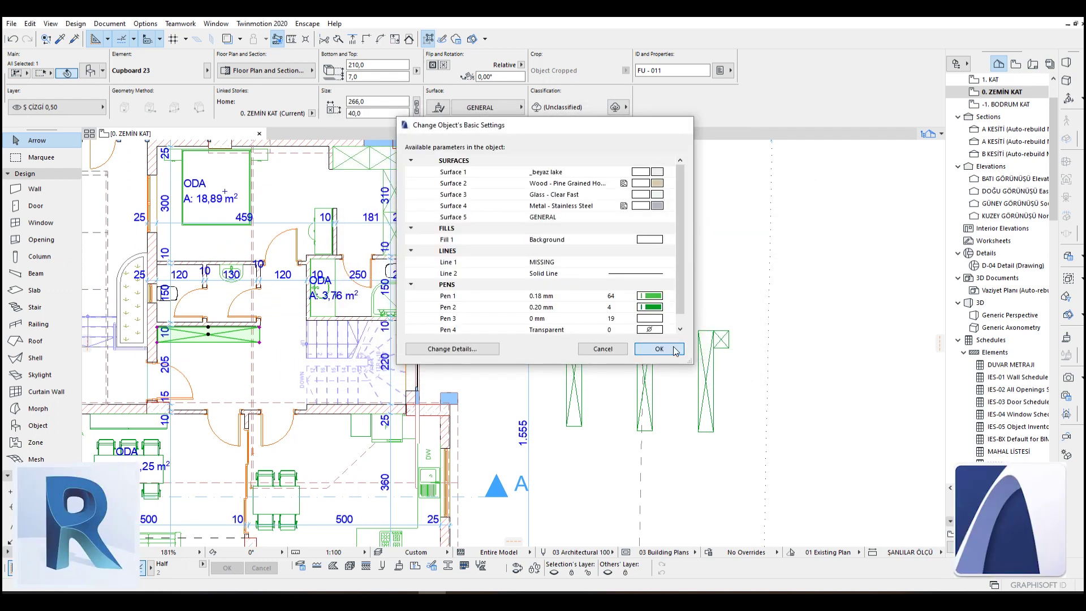
click(674, 350)
Step: Move the leftmost placed object beside the long cupboard in the plan and rotate it to lie horizontally
click(600, 334)
drag(584, 349, 235, 353)
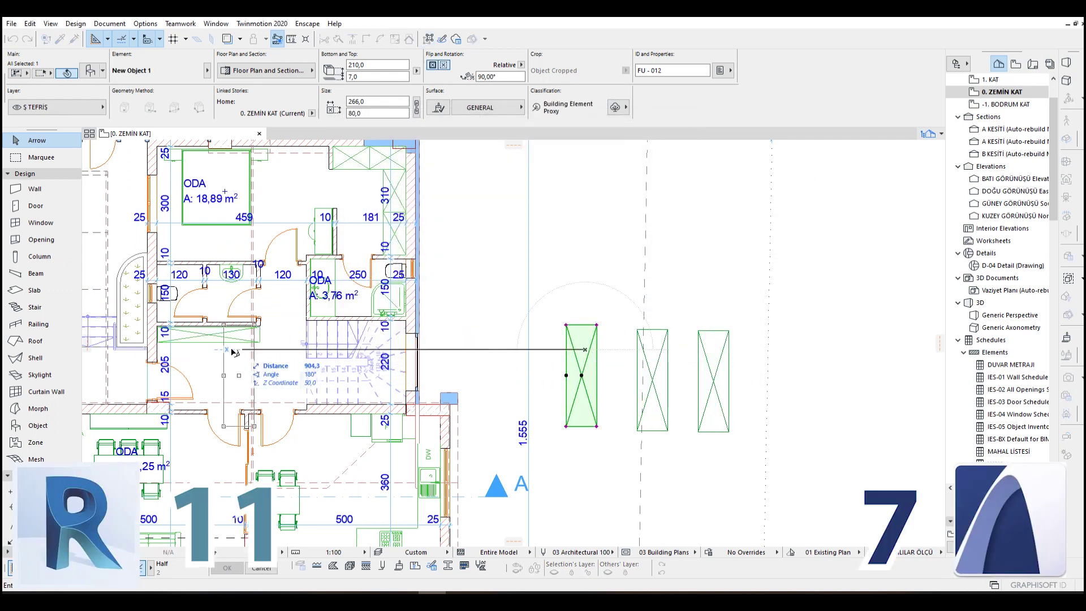
click(191, 350)
key(ctrl+e)
click(201, 352)
click(195, 396)
click(260, 354)
key(Escape)
Step: Move the armchair to the start of the dashed spline and rotate it to match the curve's direction
key(l)
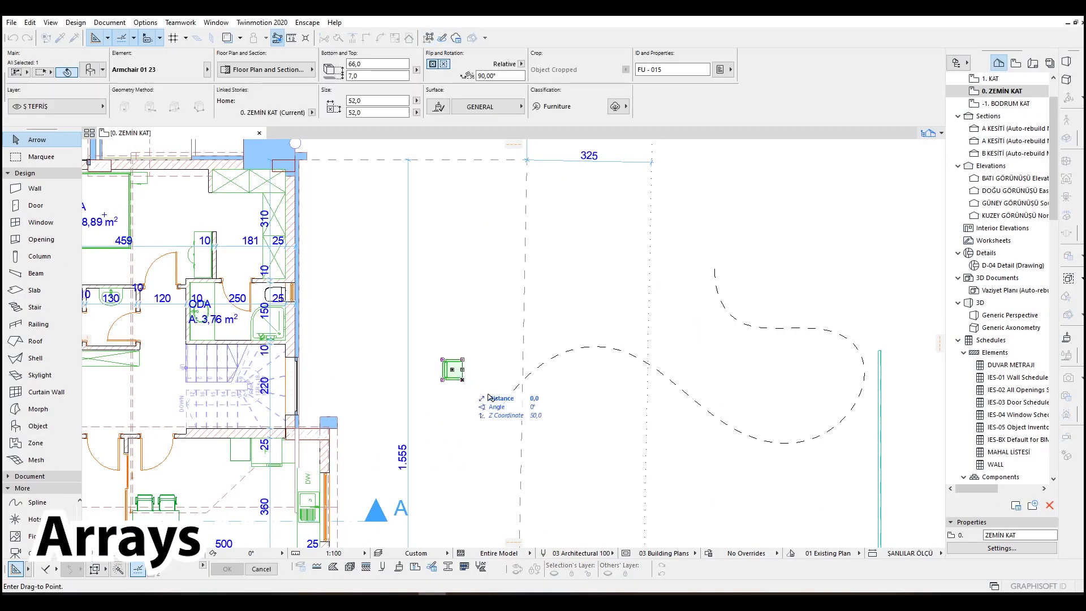
click(503, 403)
key(ctrl+e)
click(503, 403)
click(503, 384)
click(519, 385)
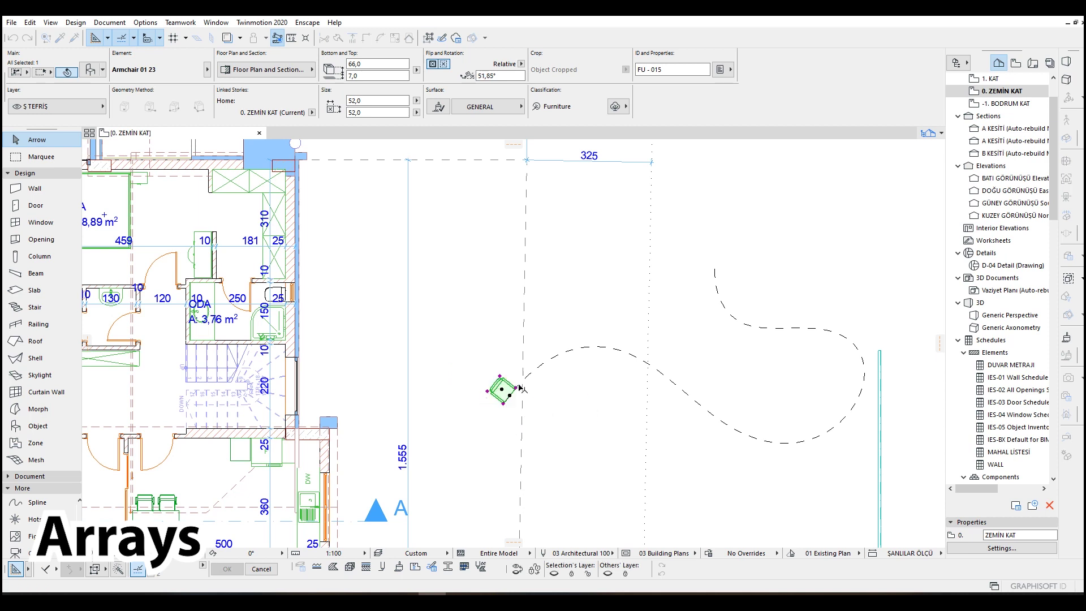
Step: Start multiplying the armchair along the spline with Increment and Spread, using Pick Path before Input and Rotate to Path
key(ctrl+u)
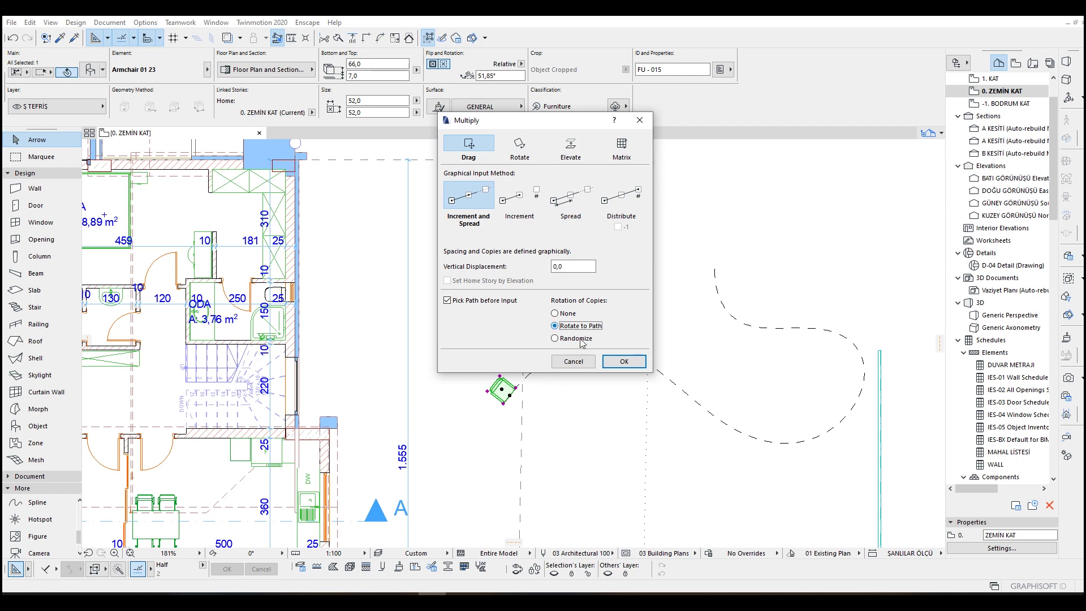
click(622, 362)
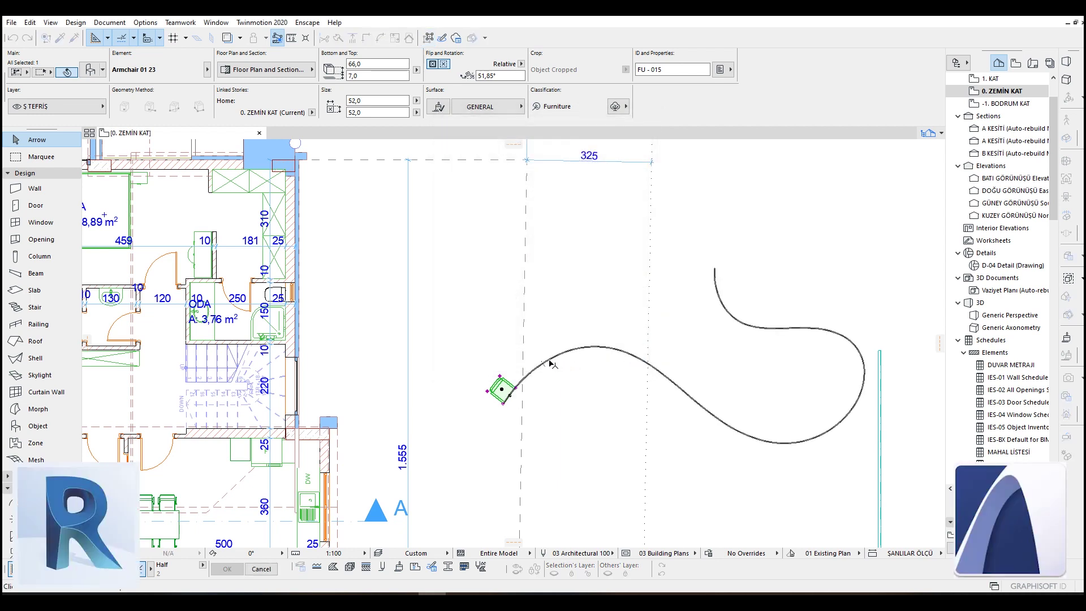
click(508, 399)
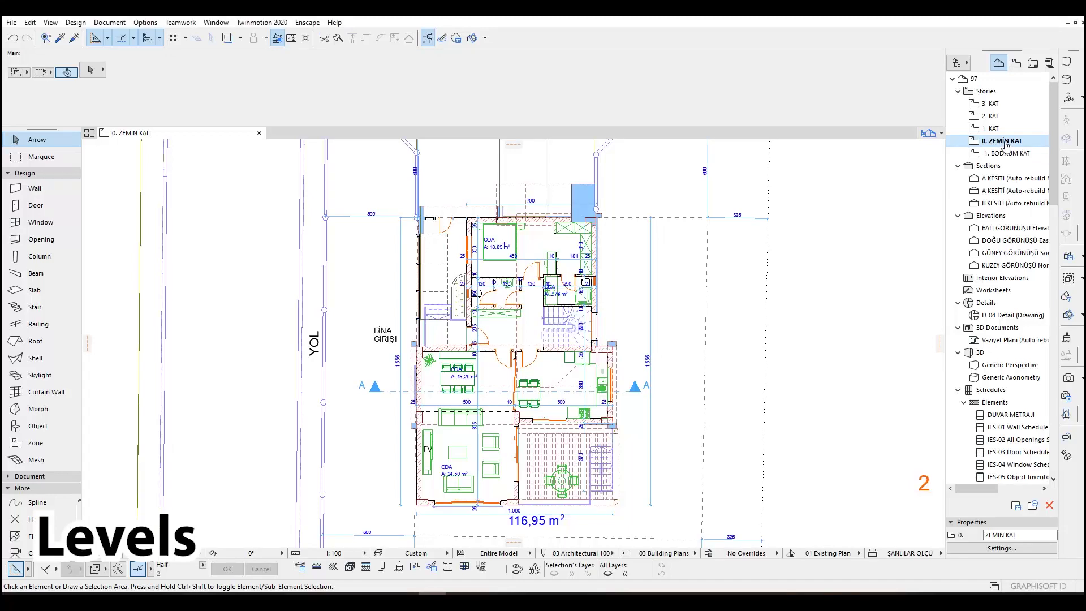
Step: Set the story height to next to 400 for ZEMİN KAT and 350 for 1. KAT, and open the BATI GÖRÜNÜŞÜ elevation
right_click(1007, 146)
click(964, 309)
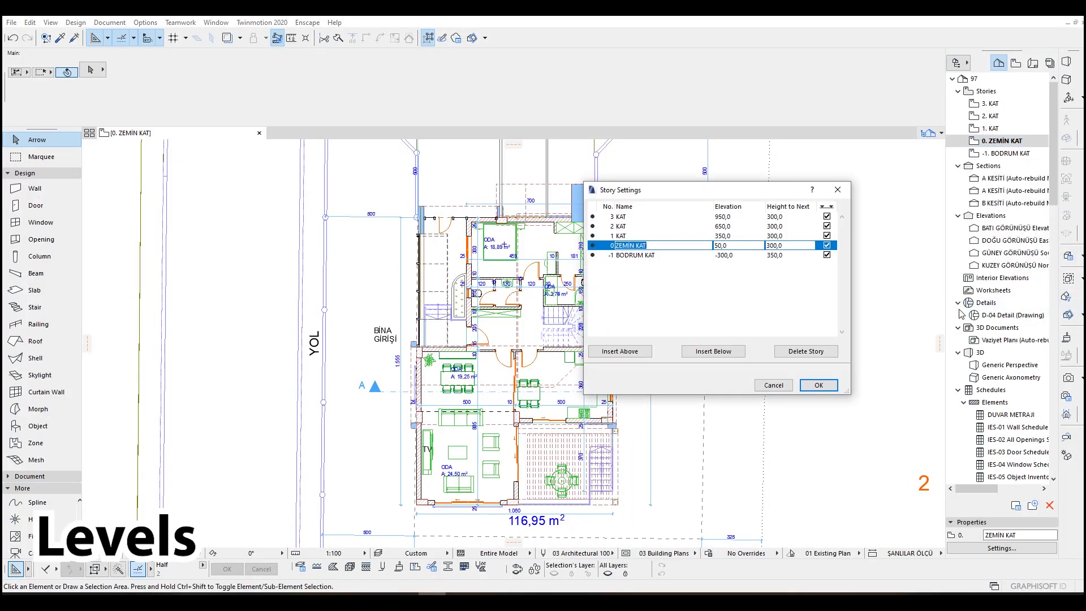
double_click(795, 244)
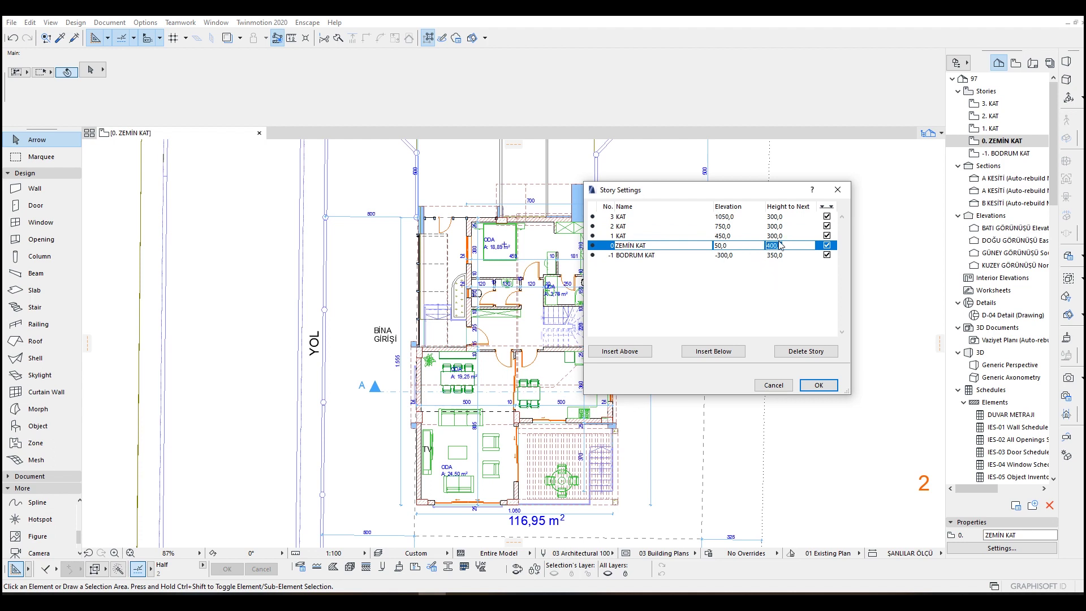
click(790, 236)
text(350)
click(736, 257)
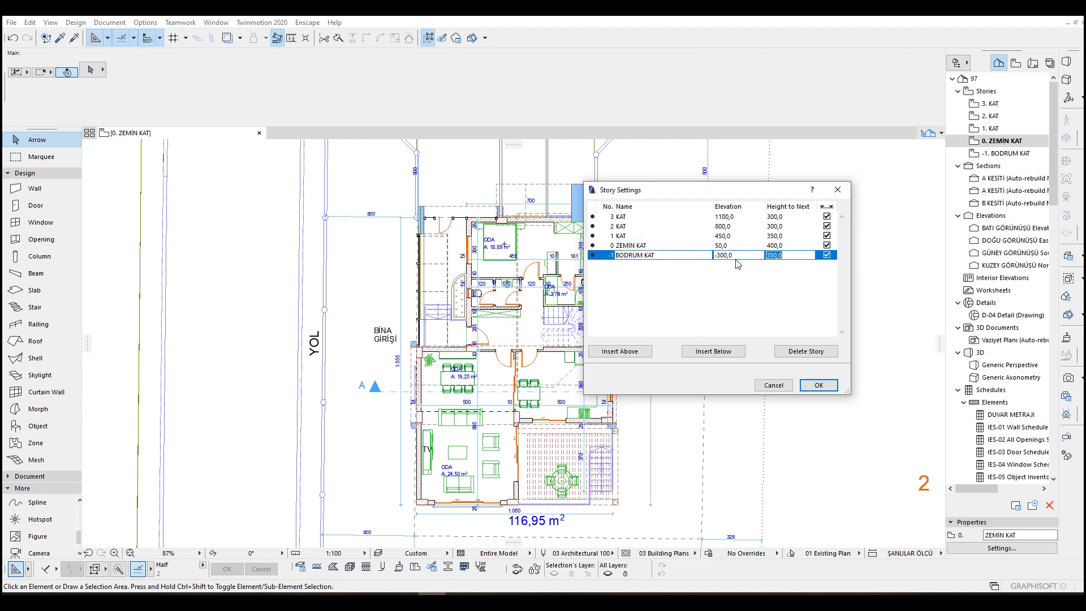
click(811, 387)
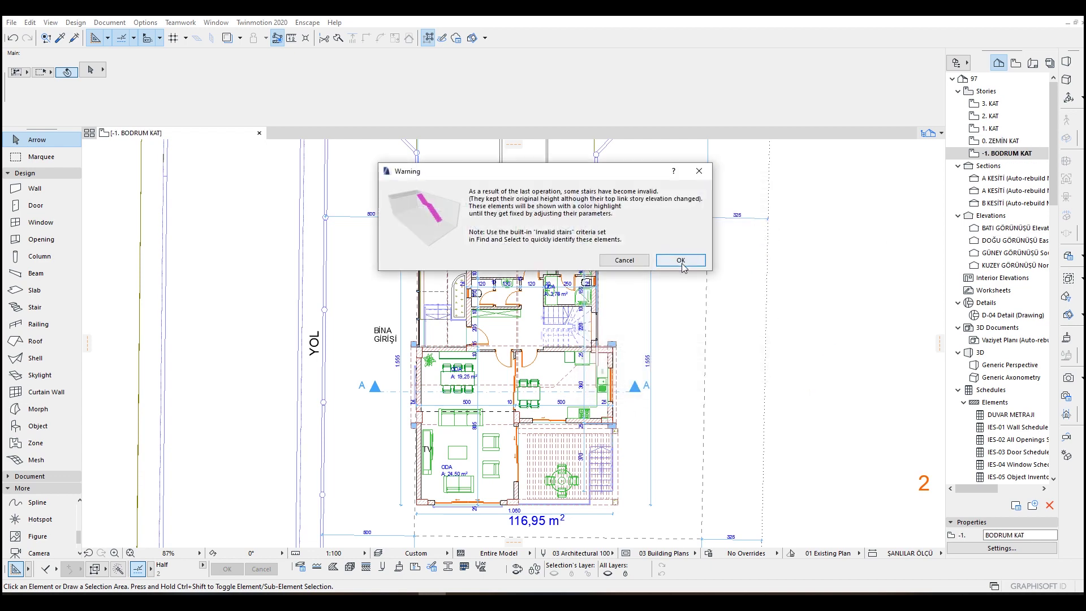
click(682, 263)
double_click(997, 231)
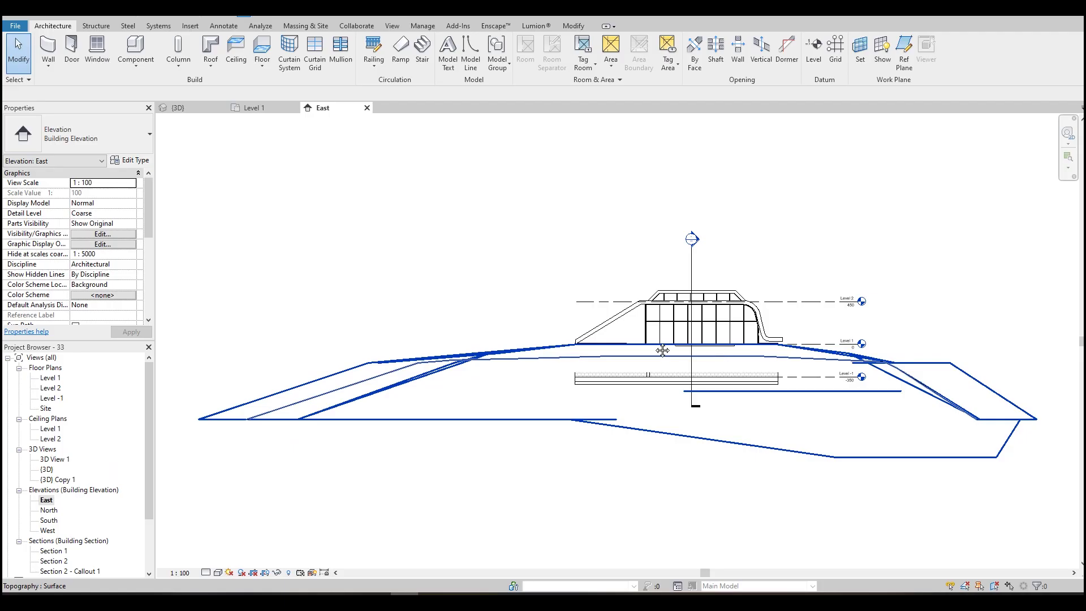
Step: Switch to Revit and raise Level 1 in the East elevation to an elevation of about 80, accepting the warnings
scroll(602, 396, up, 5)
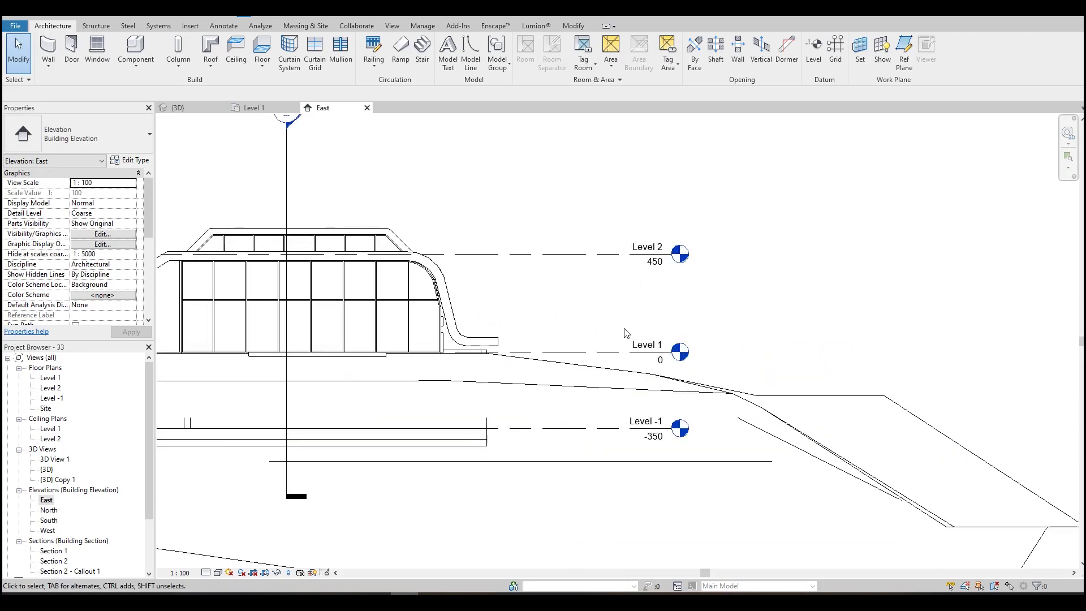
click(659, 355)
scroll(681, 341, up, 2)
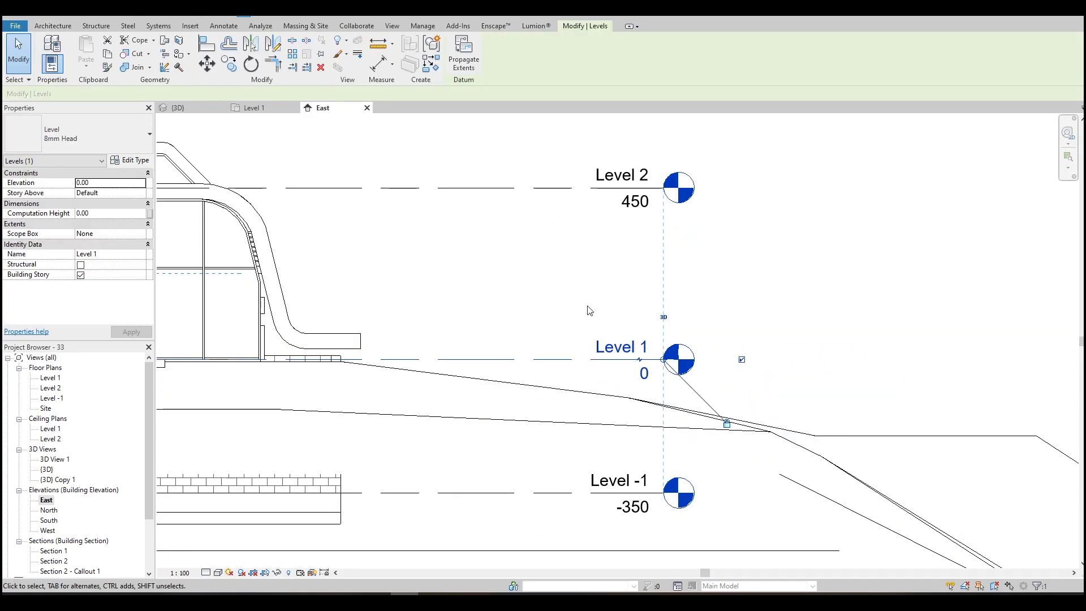
middle_drag(461, 262, 622, 198)
scroll(734, 281, down, 1)
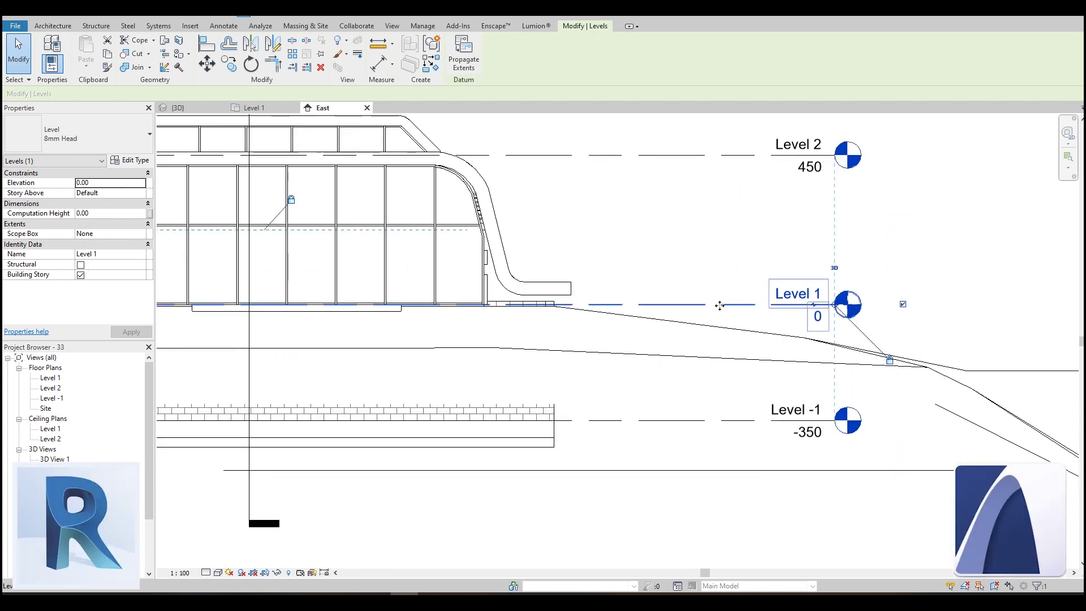
drag(707, 308, 720, 278)
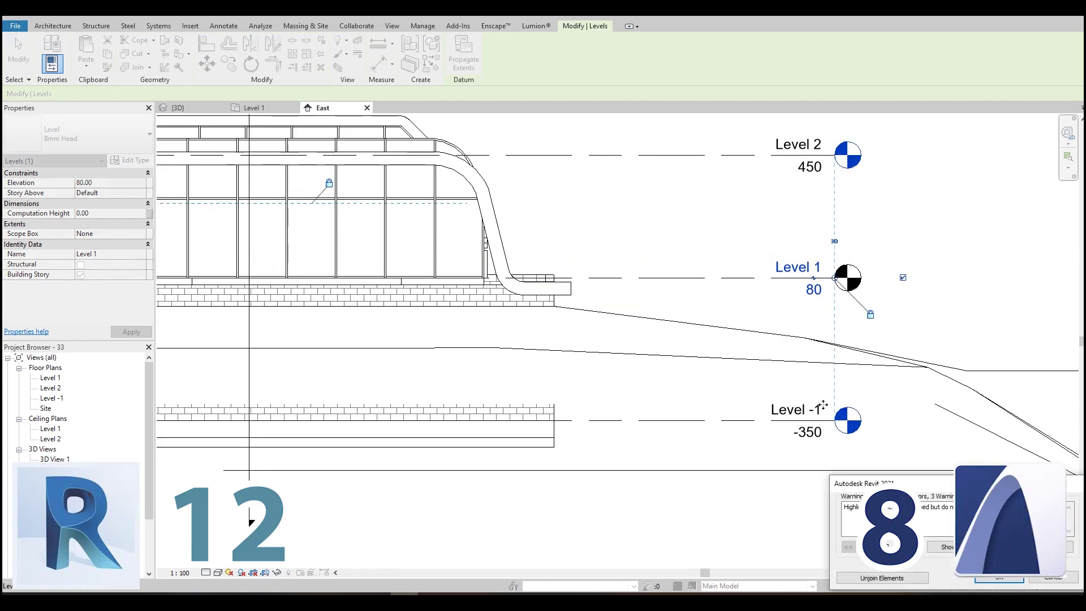
click(993, 578)
click(878, 267)
middle_drag(735, 169, 691, 289)
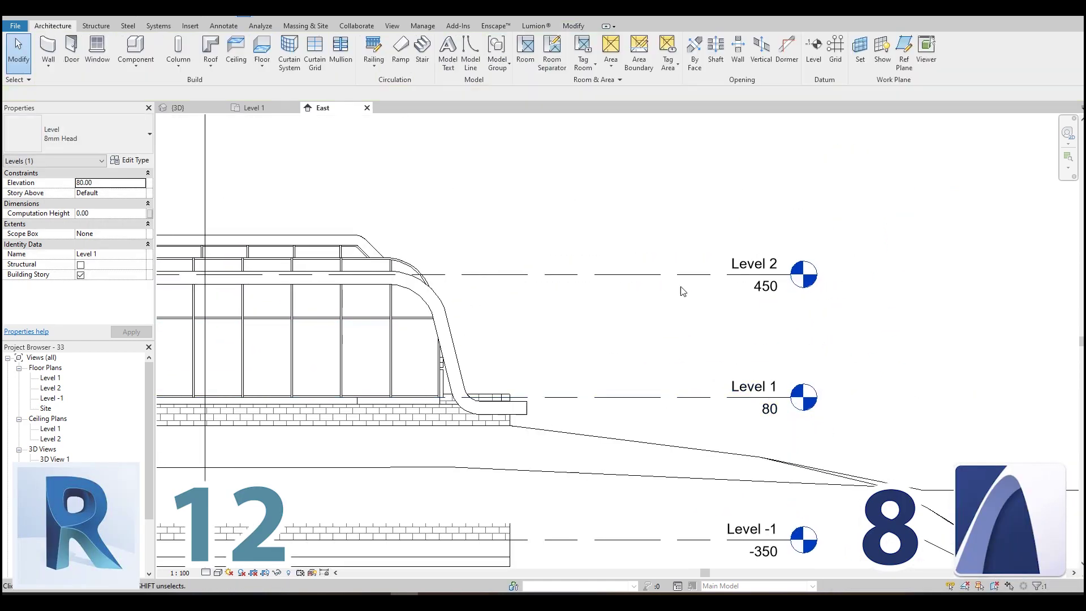
click(697, 275)
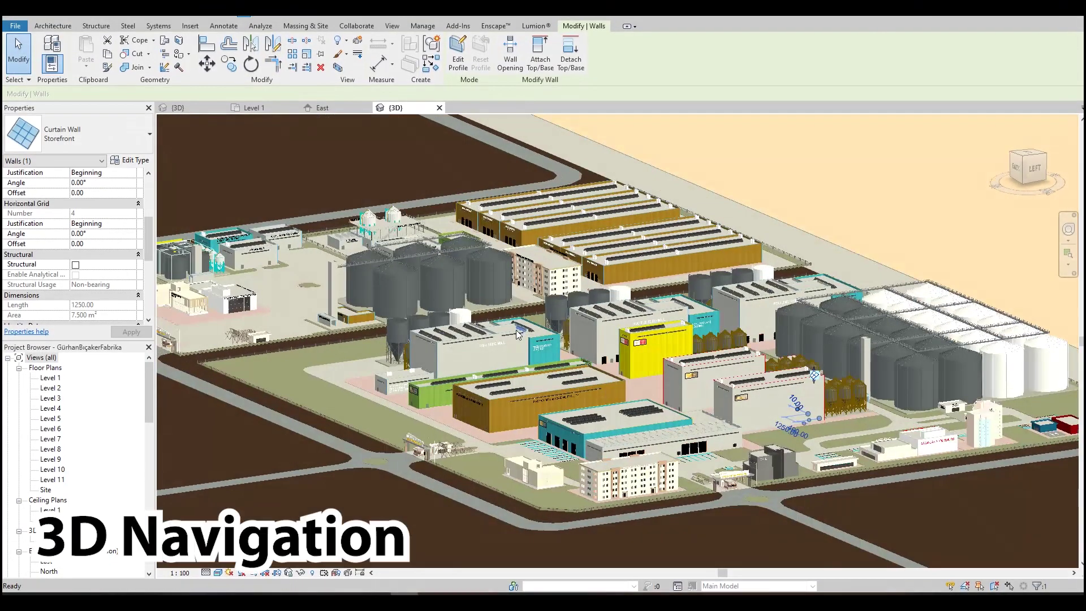
Step: Examine the factory complex around the packaging and feed mill buildings in the 3D view from close range
scroll(453, 390, up, 5)
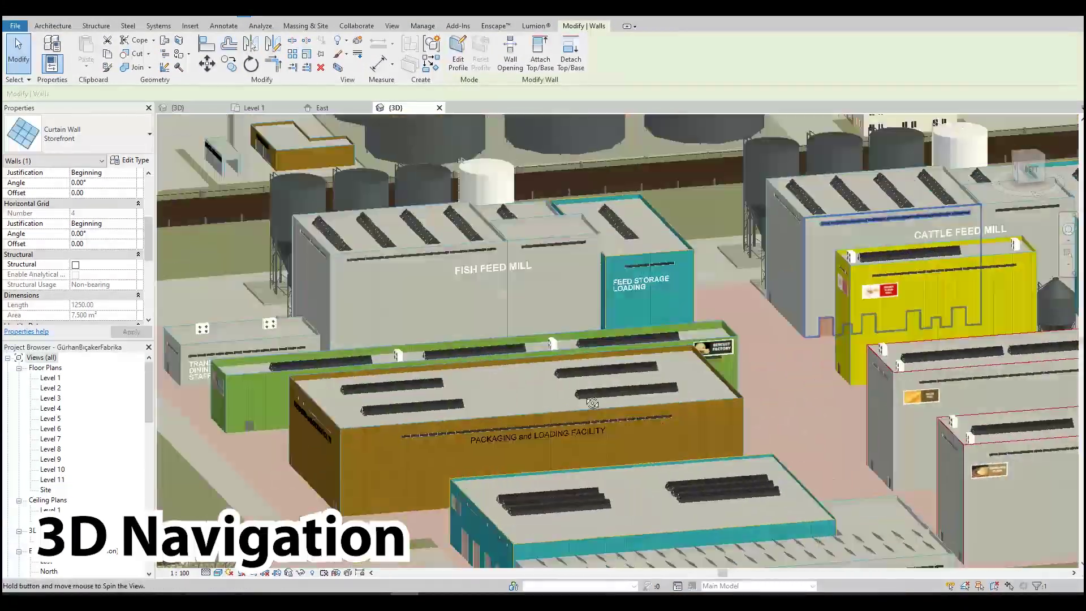
scroll(903, 377, up, 4)
shift+middle_drag(594, 390, 678, 422)
scroll(677, 421, up, 4)
scroll(571, 387, down, 8)
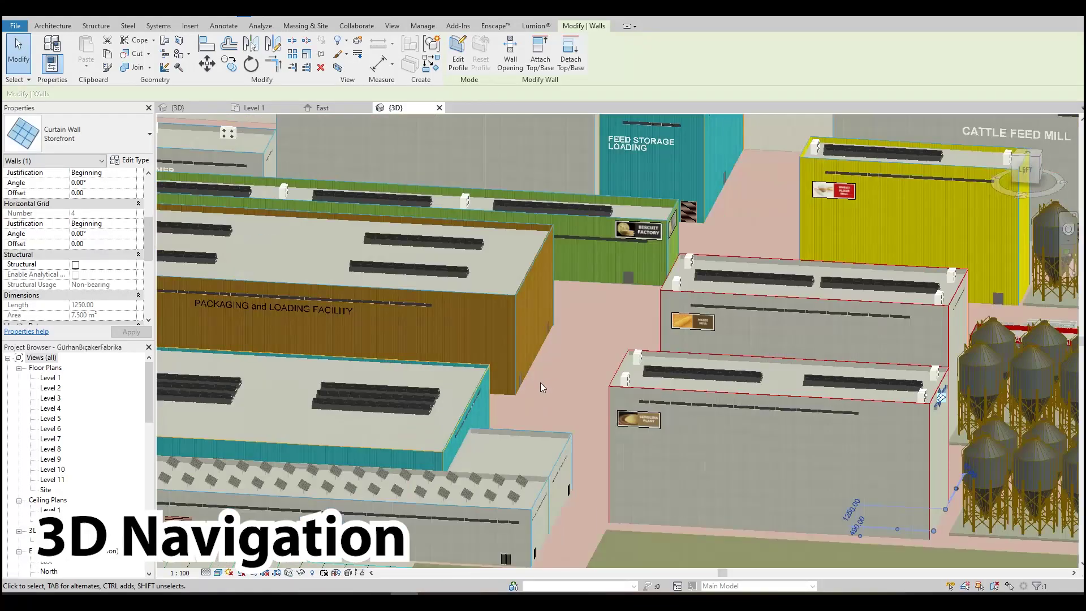
Step: Open the Site floor plan and place a perspective camera between the factory buildings, aimed east
click(48, 492)
double_click(48, 489)
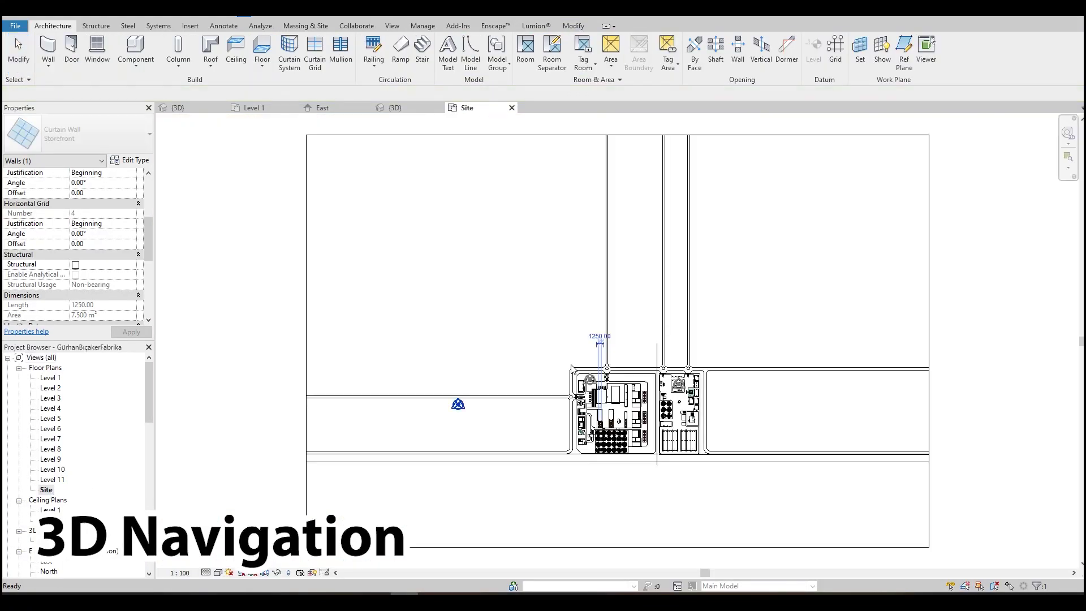
scroll(622, 396, up, 3)
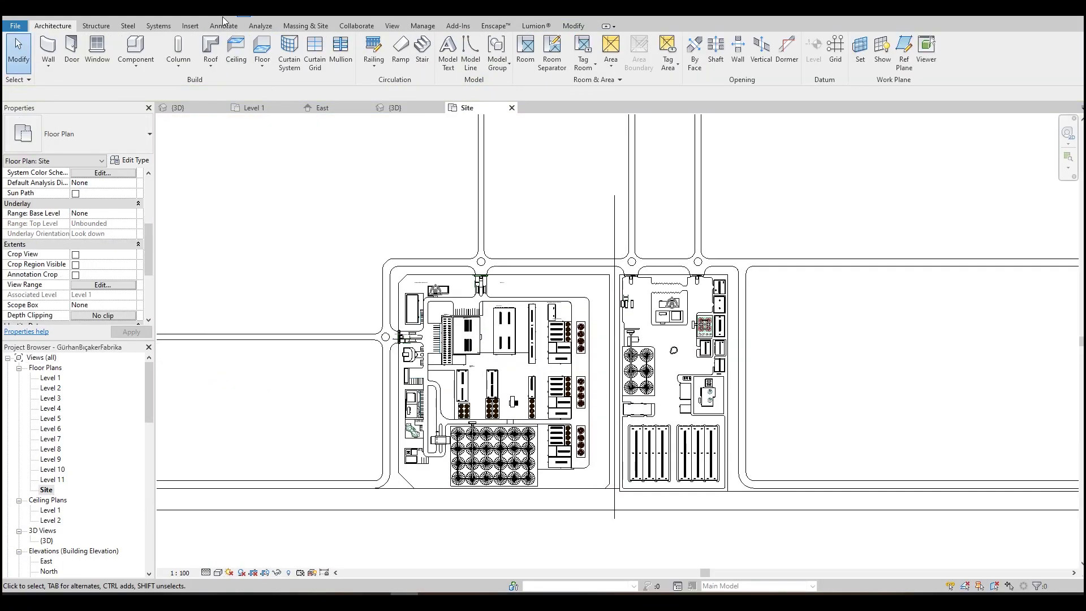
click(228, 38)
scroll(526, 385, up, 4)
click(482, 351)
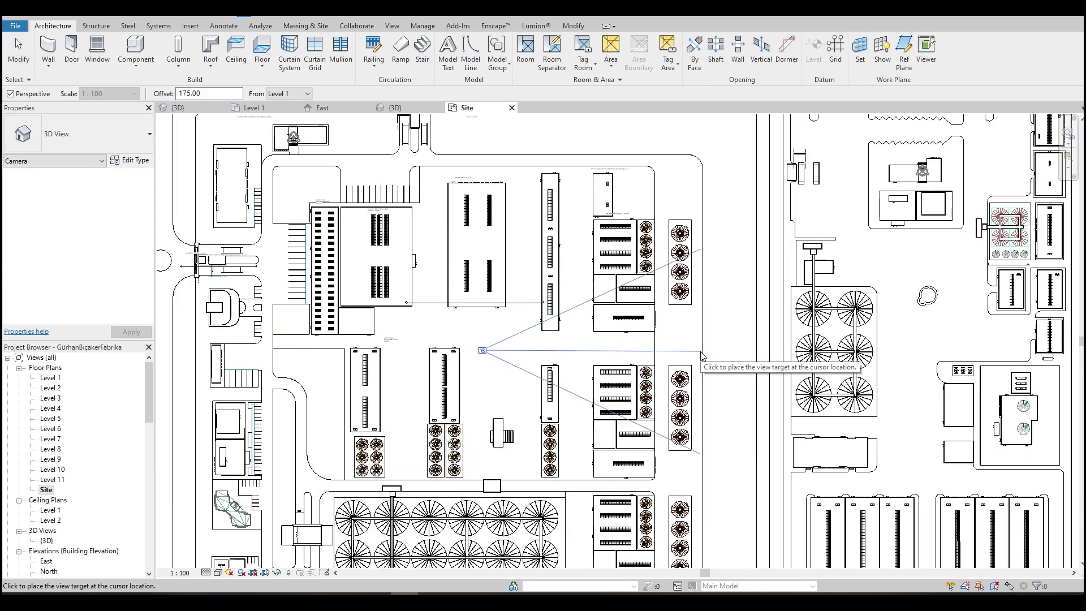
click(612, 362)
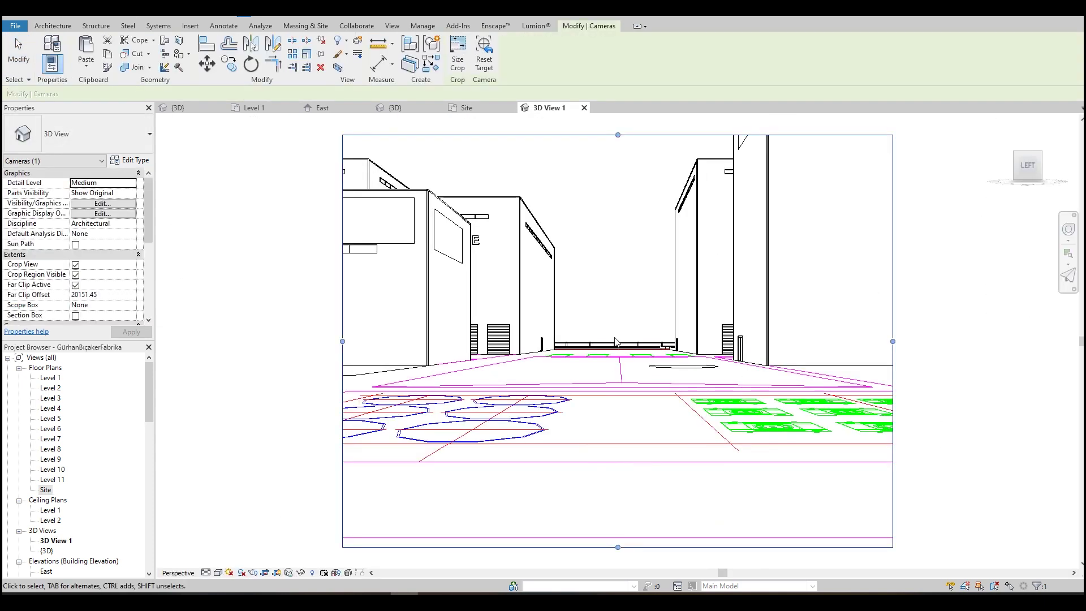
Step: Widen the camera view's crop region on both sides and display the view with realistic material textures
key(alt)
drag(342, 341, 217, 341)
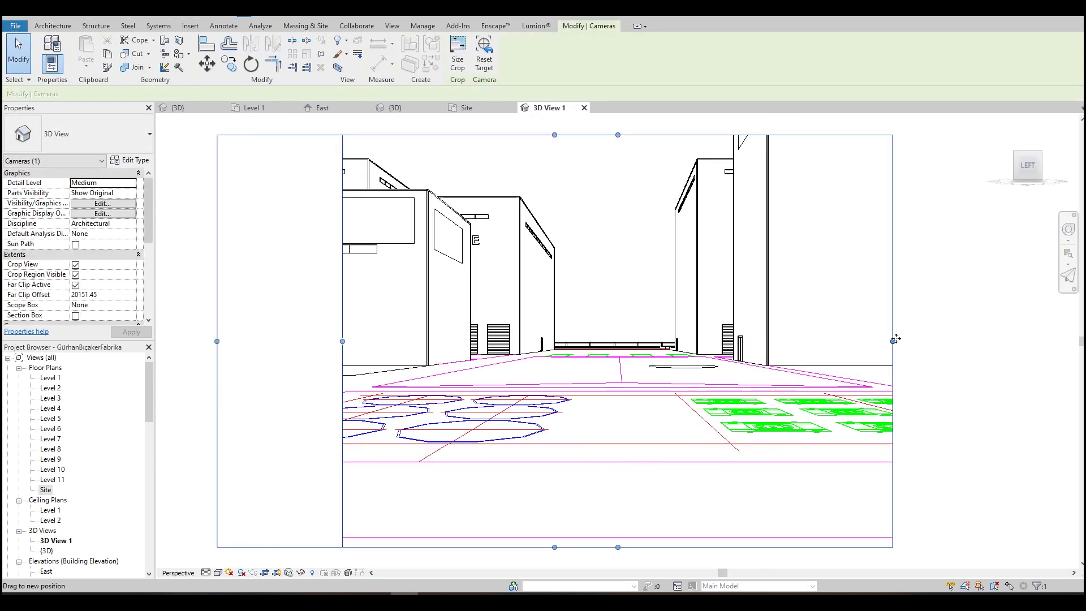
drag(892, 341, 1010, 340)
click(218, 573)
click(234, 559)
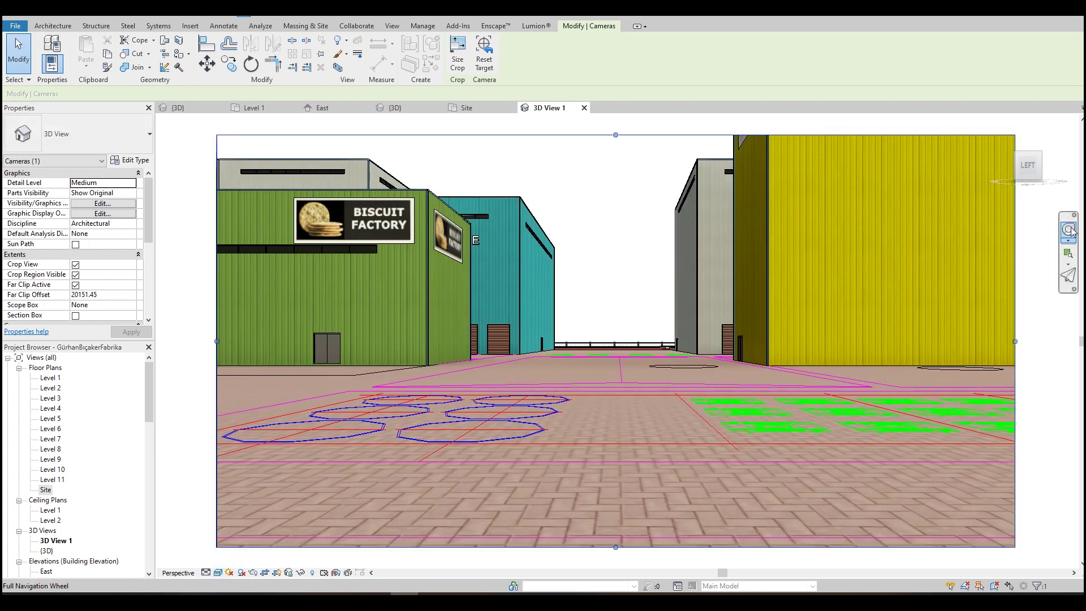
Step: Fly the perspective camera past the waste water treatment and laboratory buildings, and review its eye and target elevation properties
click(1069, 229)
drag(847, 259, 628, 461)
click(1072, 277)
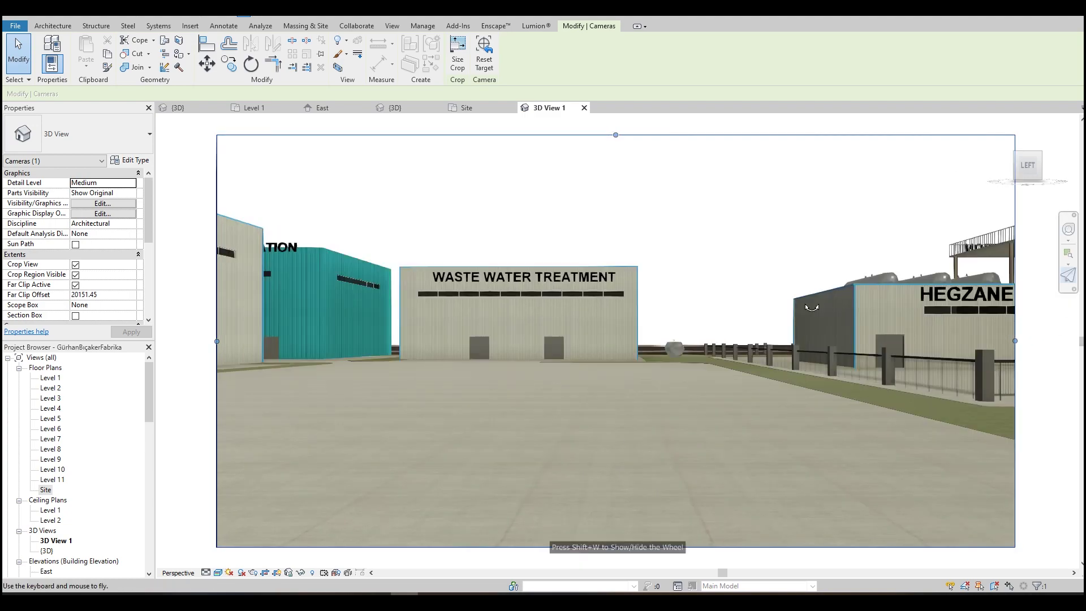
mouse_move(599, 290)
mouse_down()
mouse_move(189, 284)
mouse_move(1072, 289)
mouse_move(848, 312)
mouse_up()
drag(150, 196, 150, 255)
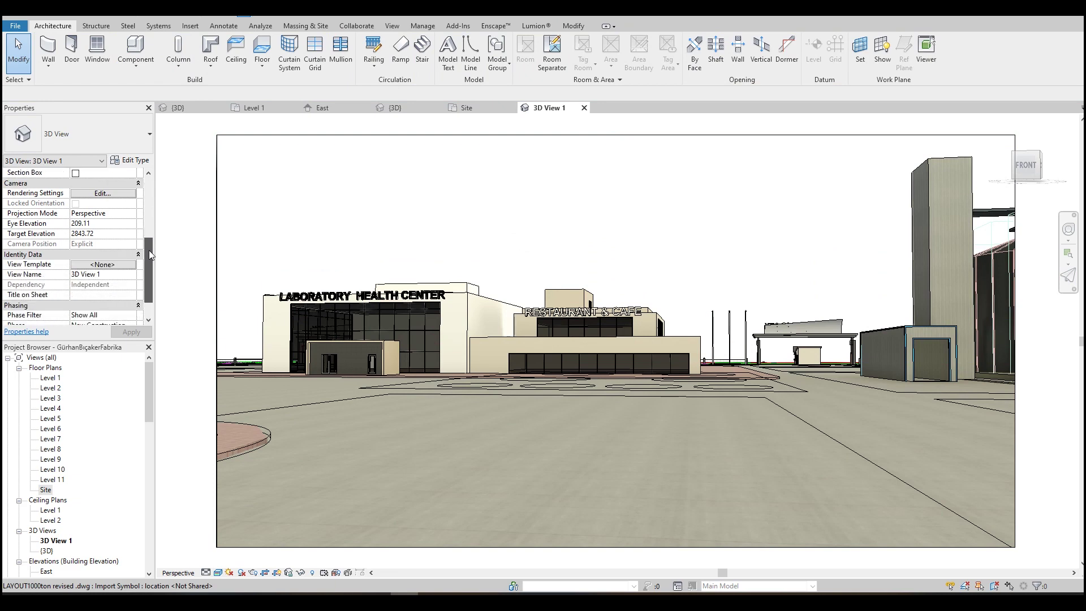
scroll(89, 209, down, 2)
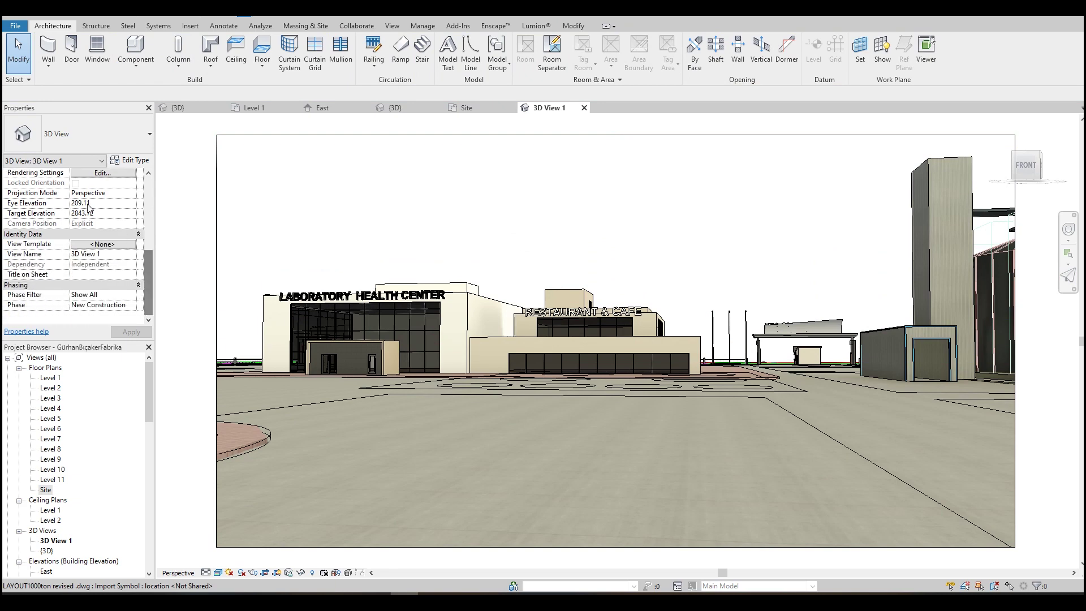
scroll(152, 272, up, 5)
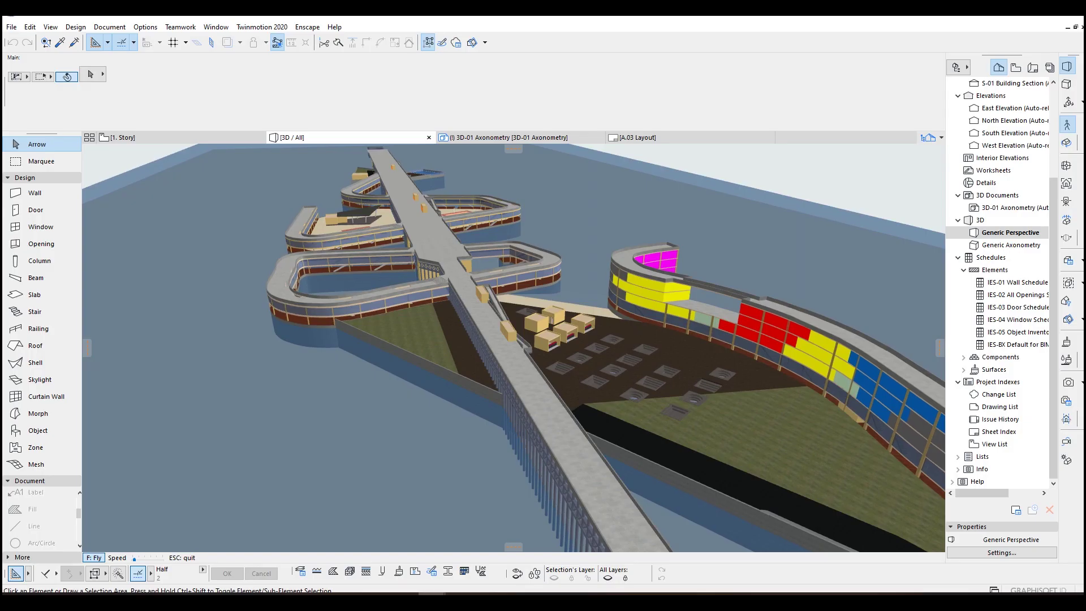
Step: Switch to the Archicad waterfront model and fly over the bridge and the curved pier buildings in the 3D perspective
key(Up)
key(plus)
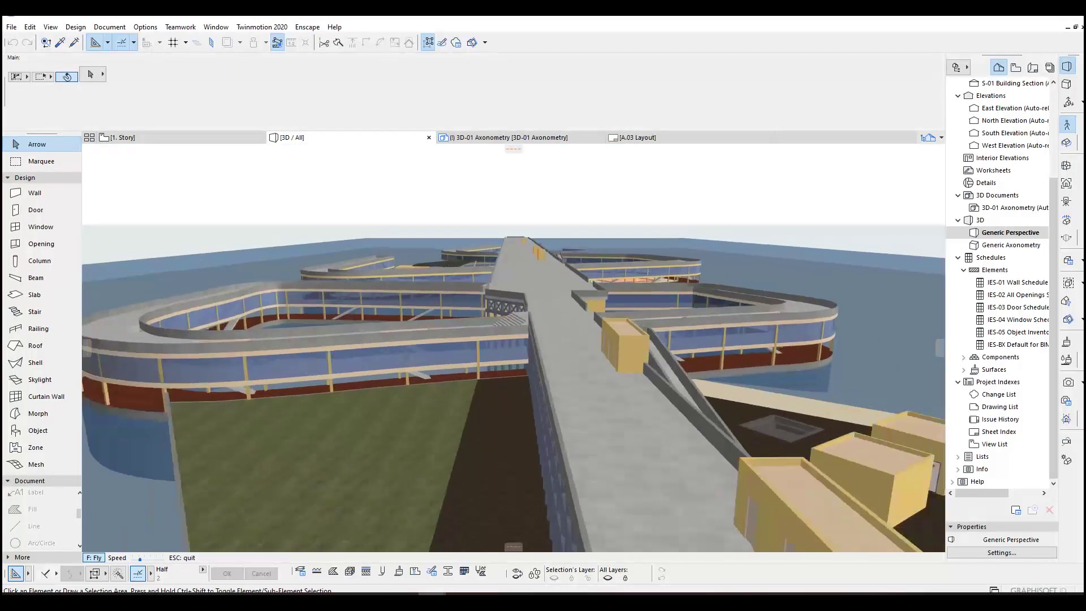
key(Up)
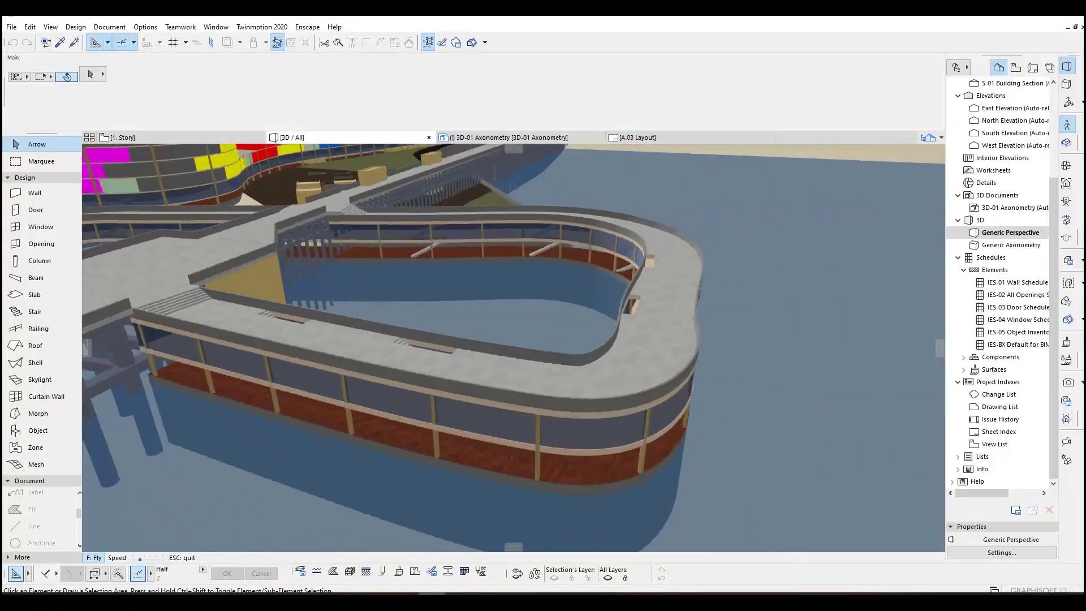
key(Up)
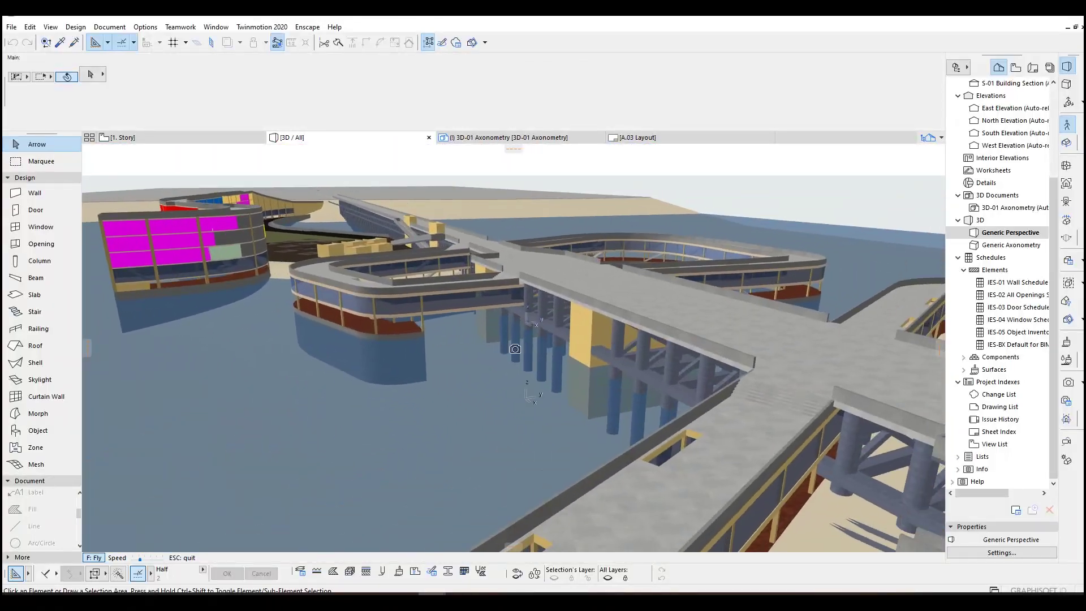
key(Escape)
Step: Widen the view cone of the generic perspective in its settings
click(985, 554)
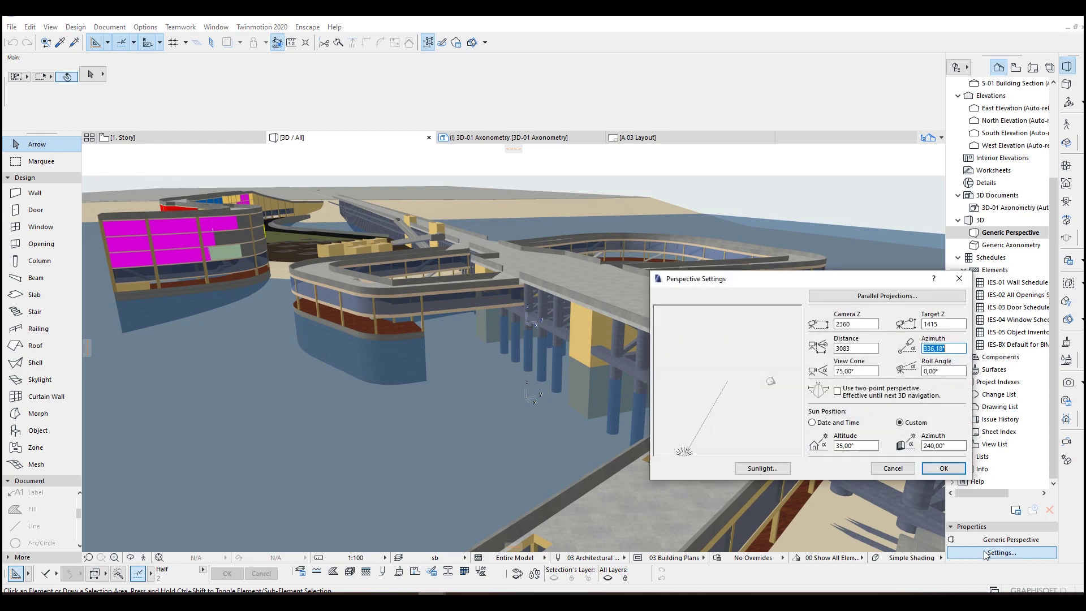
click(862, 370)
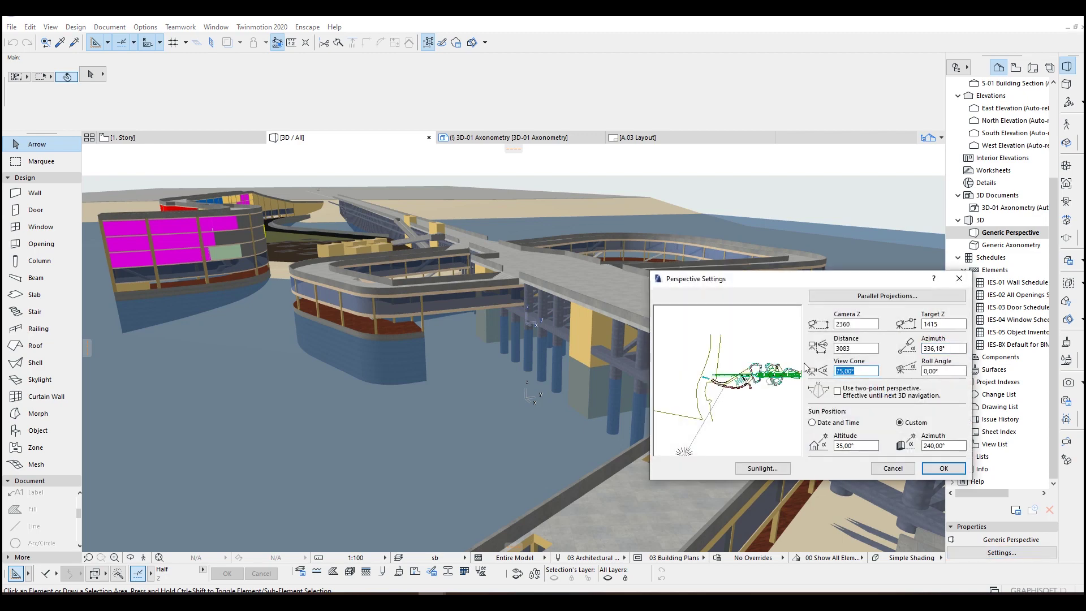
click(943, 467)
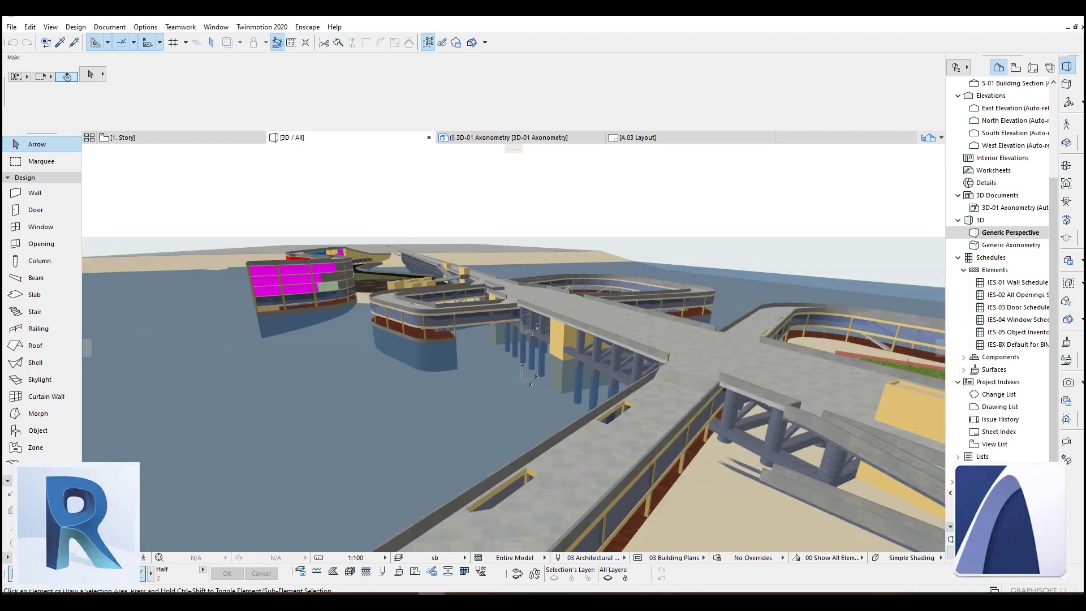
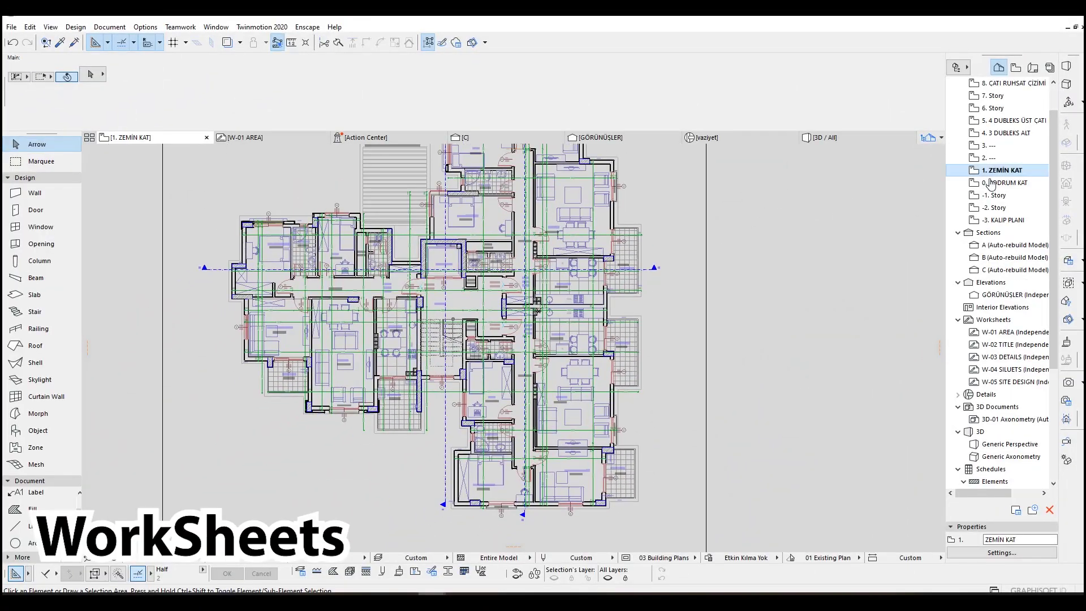
Step: Look through the BODRUM KAT plan and the AREA, DETAILS, SILUETS and SITE DESIGN worksheets of the apartment project
double_click(990, 183)
click(1013, 332)
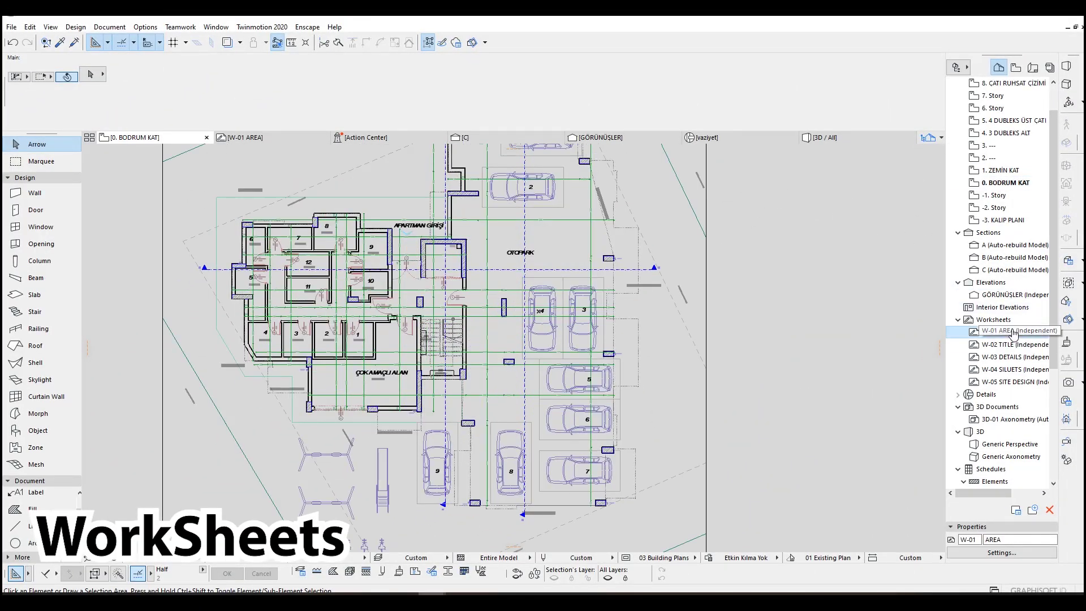
double_click(995, 332)
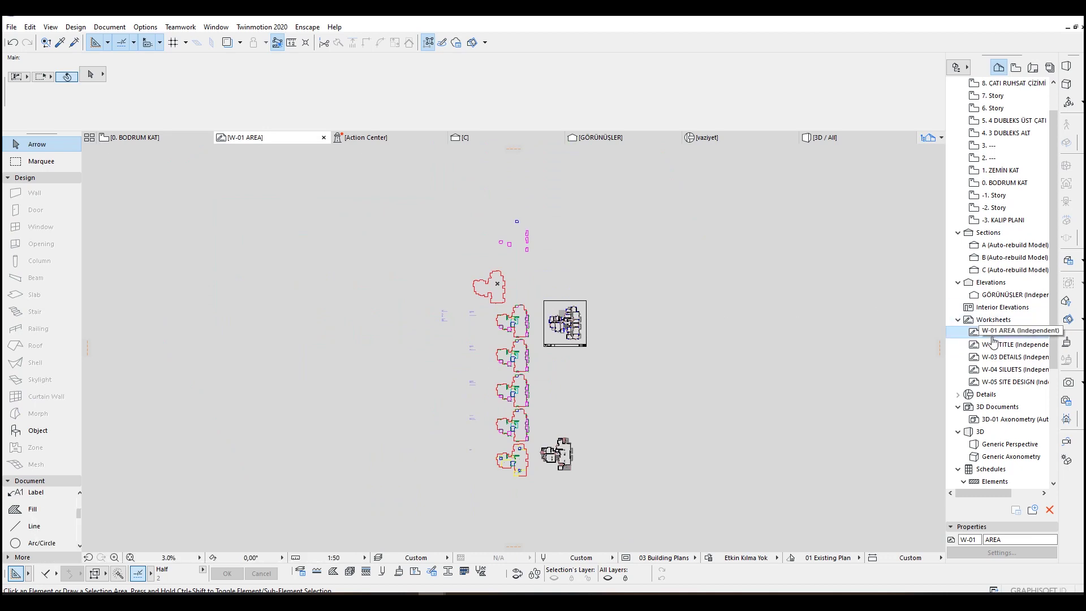
double_click(1005, 357)
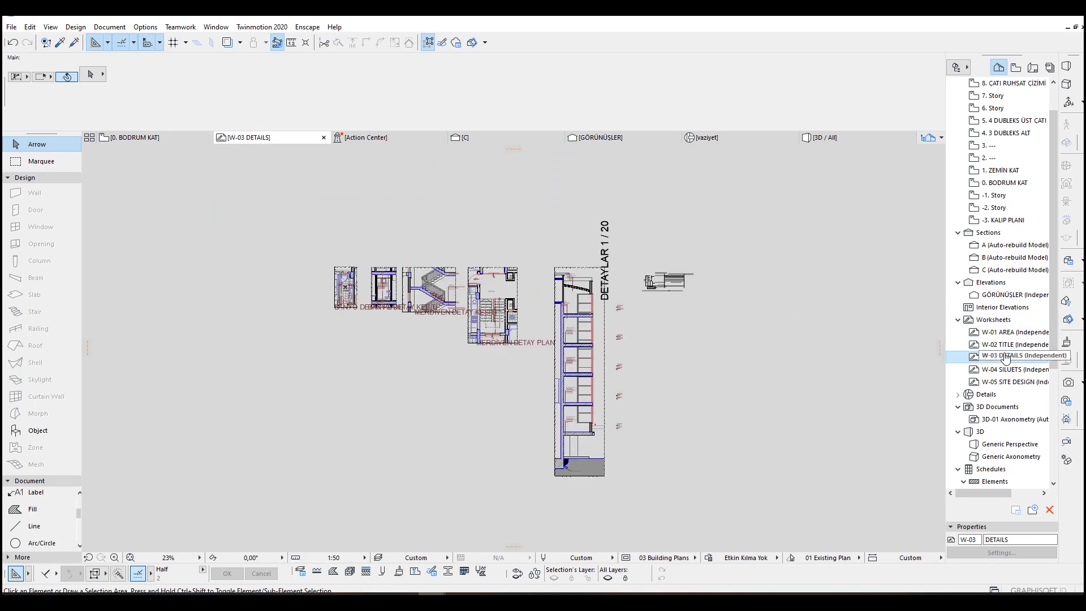
double_click(1010, 369)
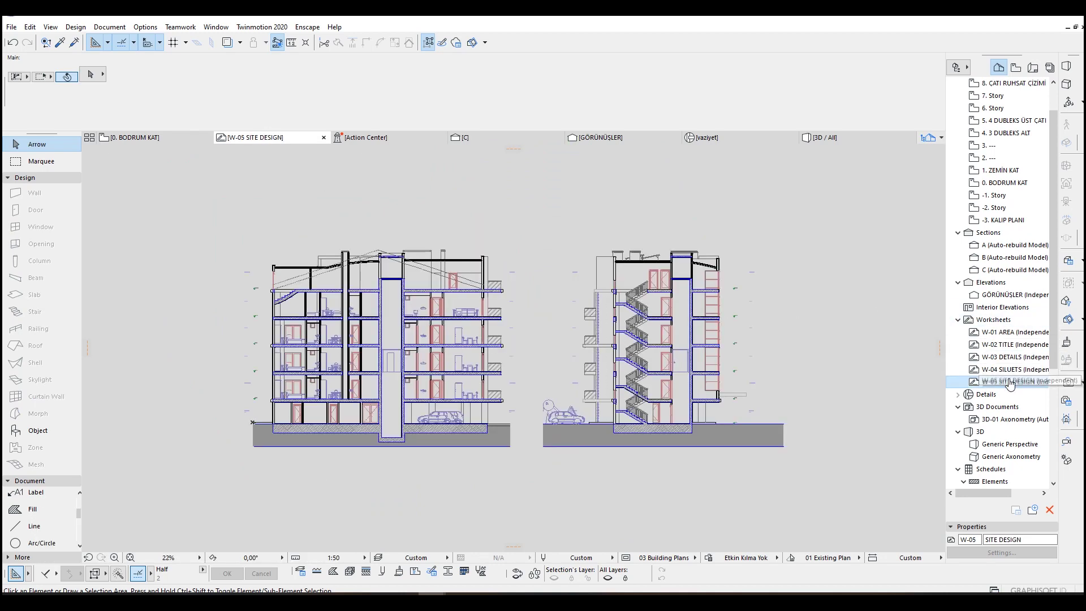
Step: Open the ZEMİN KAT plan, show the W-05 SITE DESIGN worksheet as its trace reference and open the trace options
double_click(1007, 172)
right_click(1006, 381)
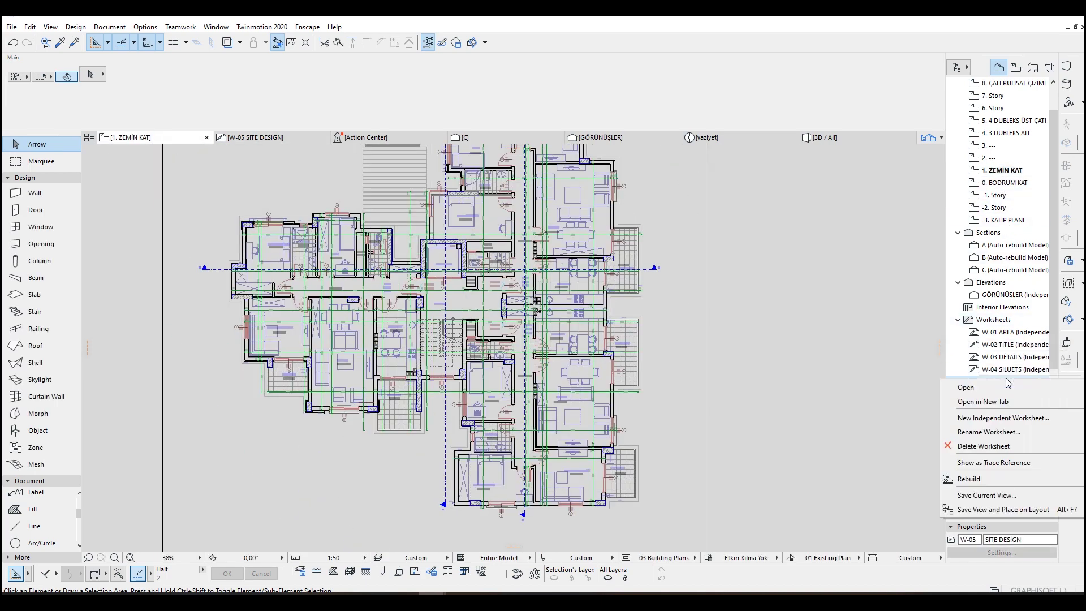
key(Escape)
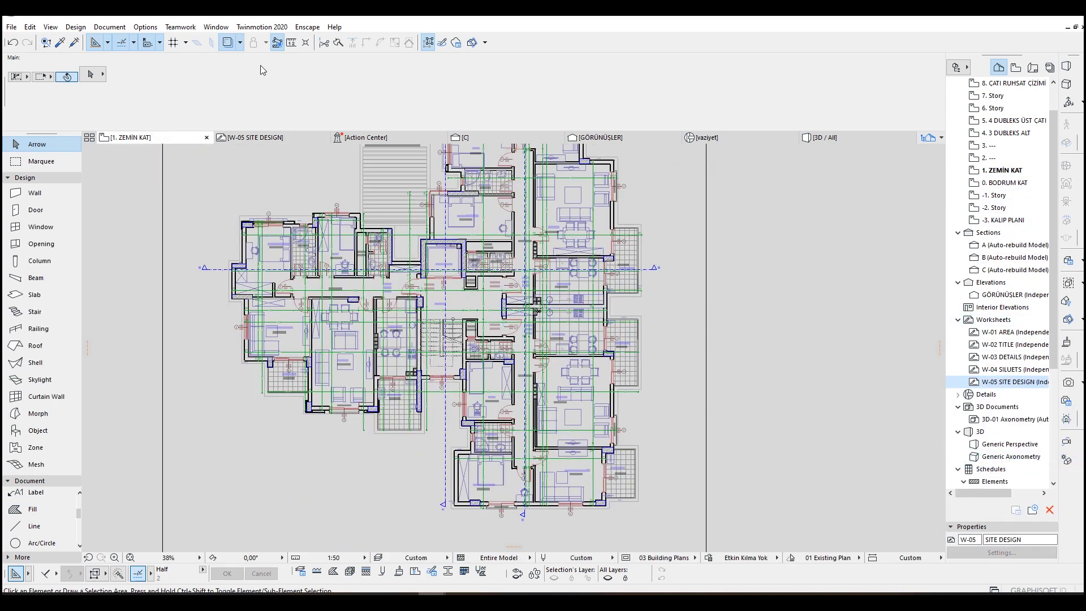
click(239, 42)
click(249, 224)
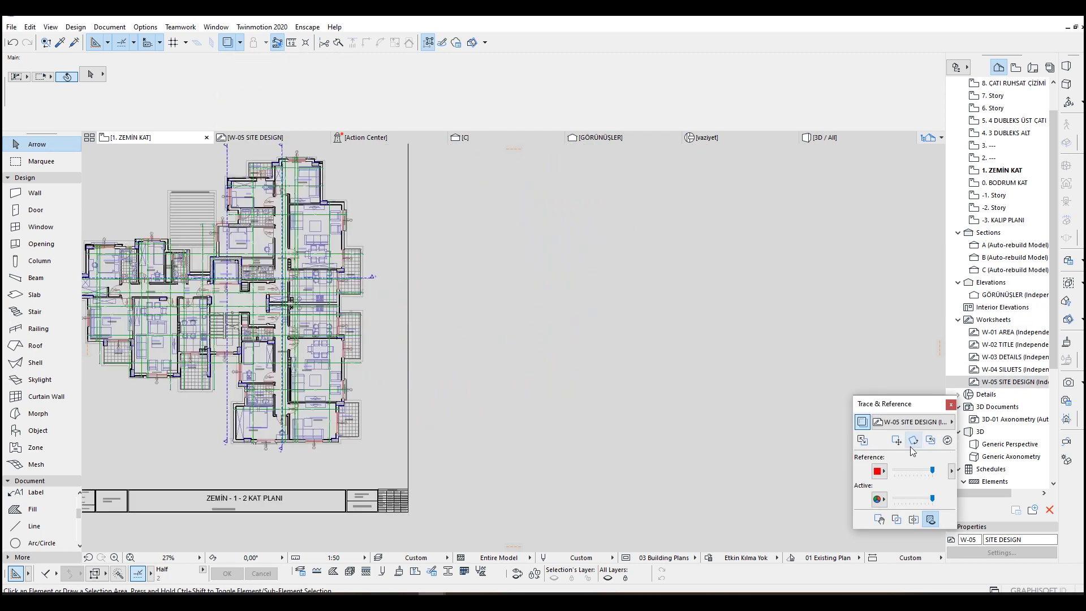
Step: Move the site design reference beside the ZEMİN KAT plan sheet and lower the reference's display intensity
click(896, 440)
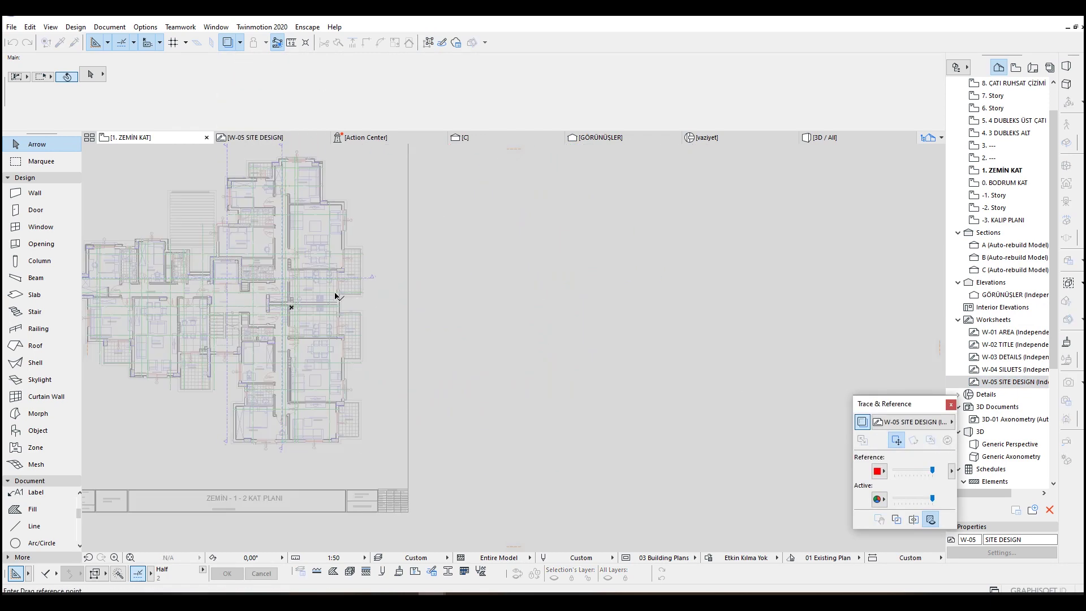
click(740, 294)
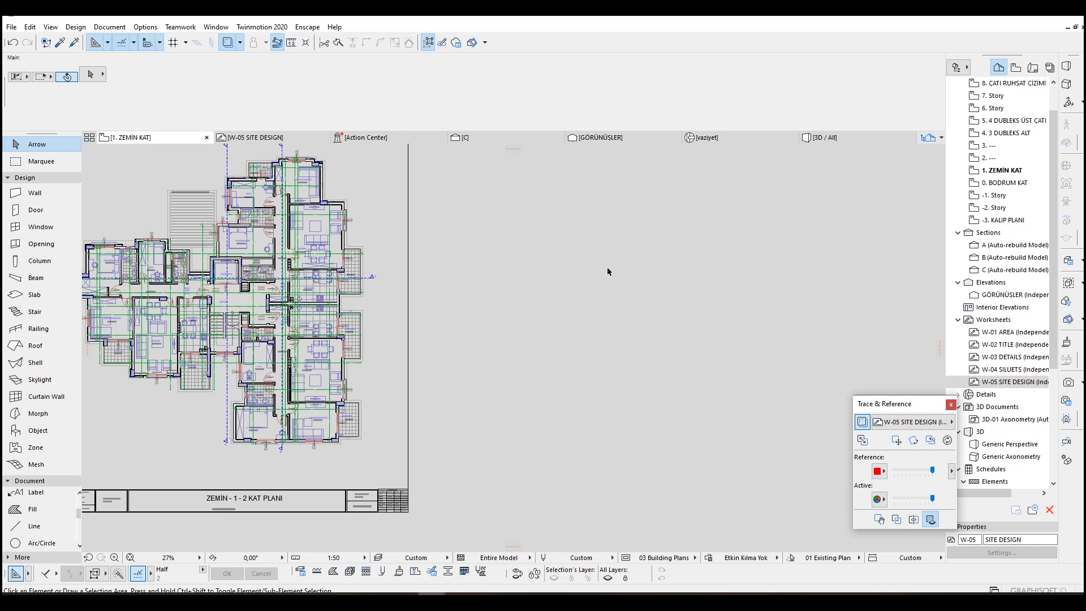
scroll(529, 290, down, 3)
mouse_move(932, 469)
mouse_down()
mouse_move(905, 470)
mouse_move(918, 470)
mouse_move(920, 501)
mouse_move(933, 501)
mouse_up()
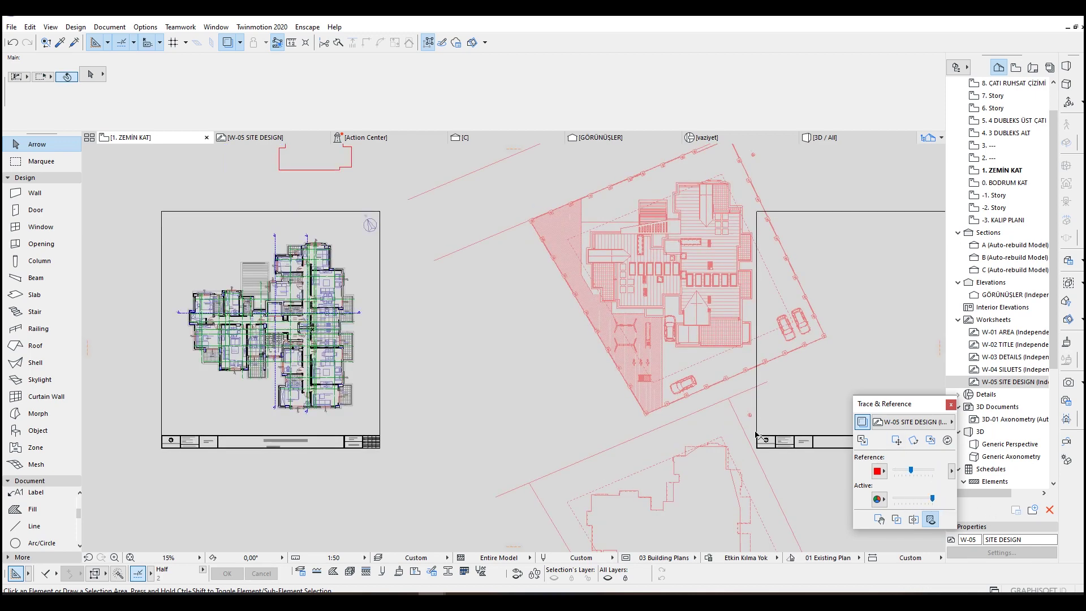
Step: Show the W-04 SILUETS worksheet as the trace reference and move its building sections directly below the plan sheet
right_click(1002, 371)
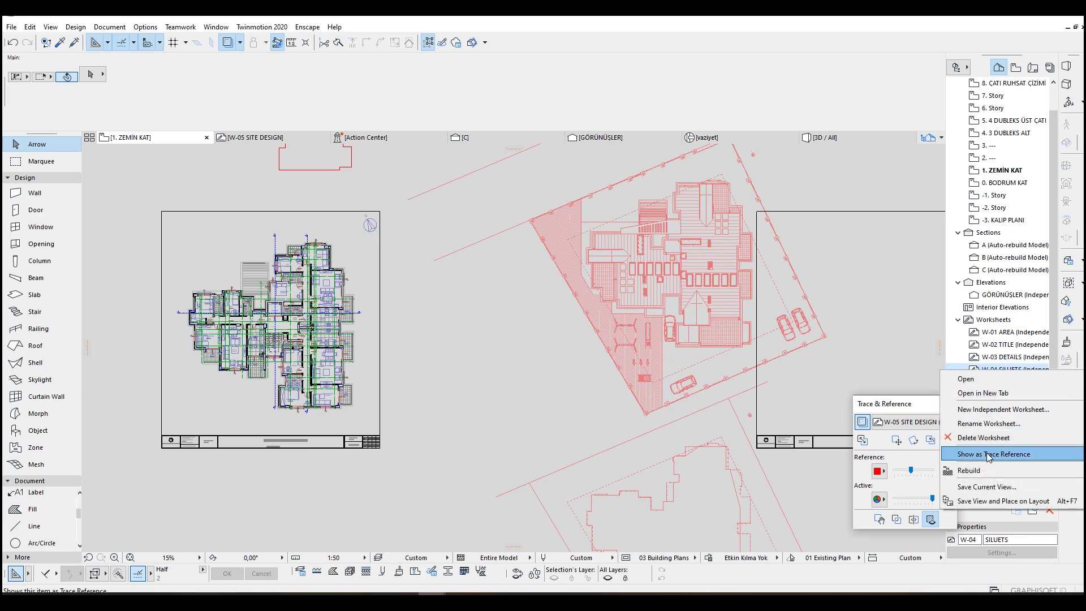
click(1007, 450)
scroll(492, 307, down, 5)
scroll(492, 307, down, 3)
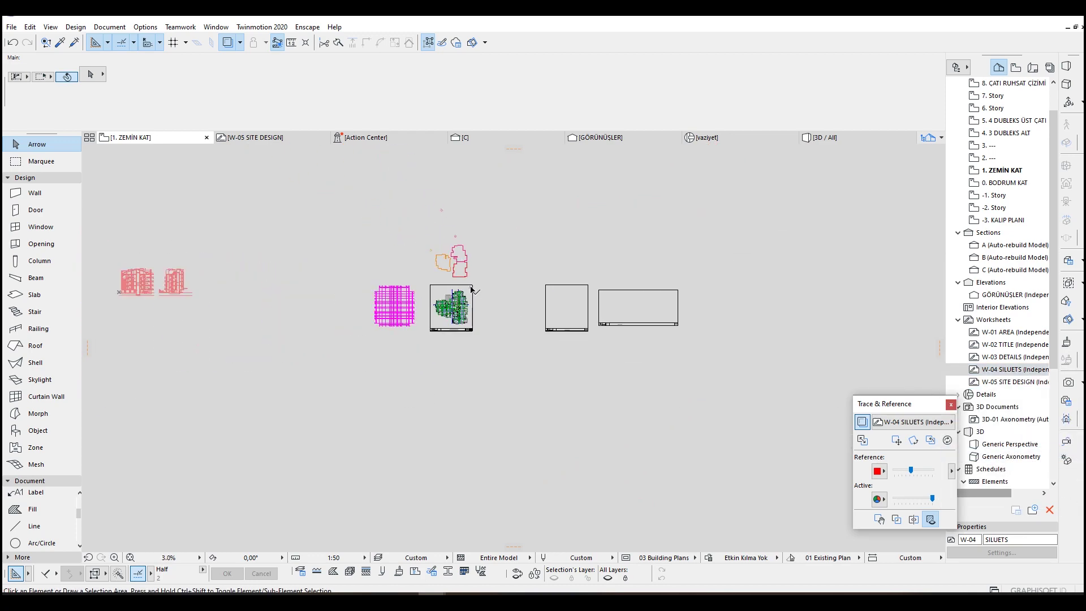
click(898, 440)
click(143, 278)
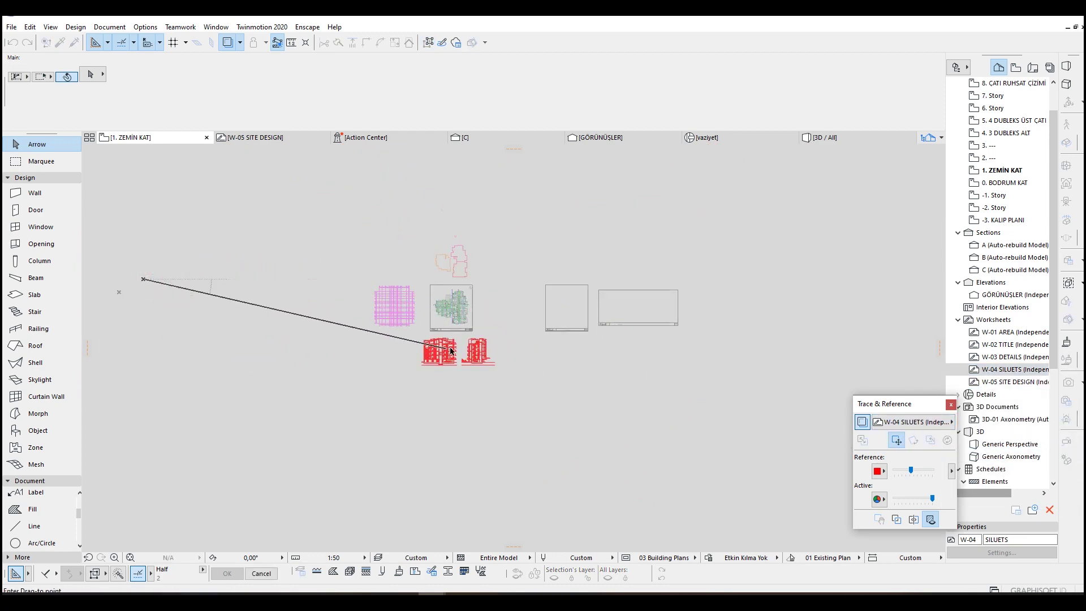
click(451, 351)
scroll(452, 354, up, 6)
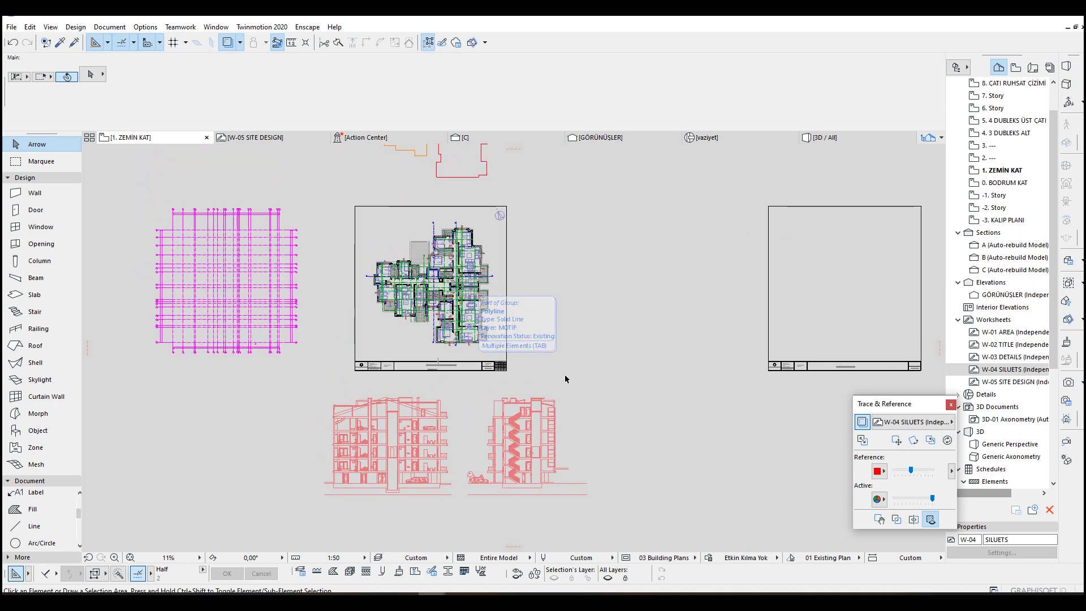
Step: Show the GÖRÜNÜŞLER elevation as the trace reference and move its row of drawings below the ZEMİN KAT plan sheet
right_click(1012, 294)
click(933, 376)
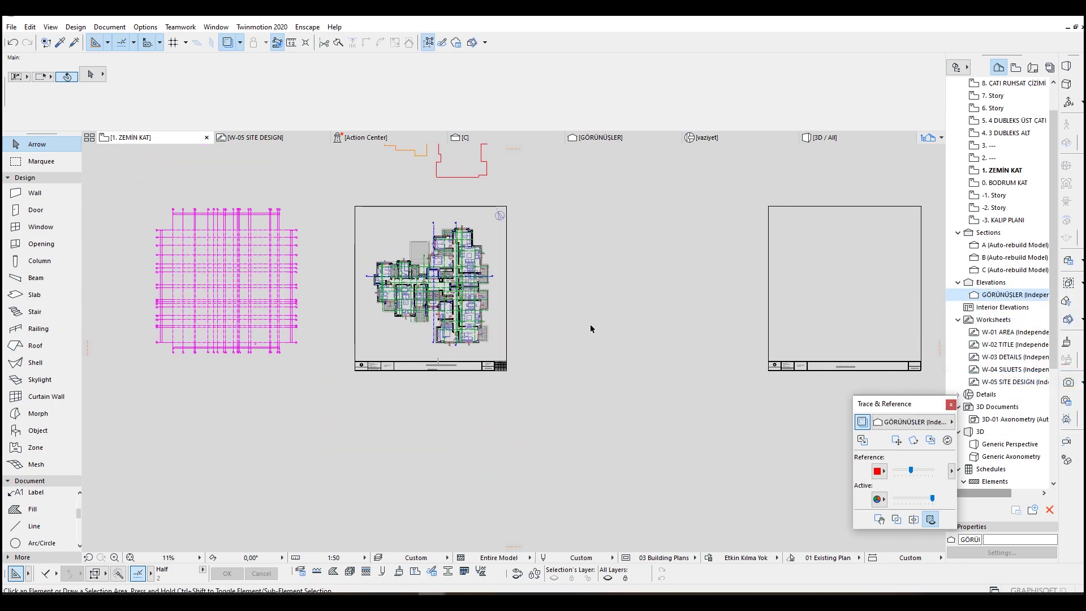
scroll(591, 328, down, 9)
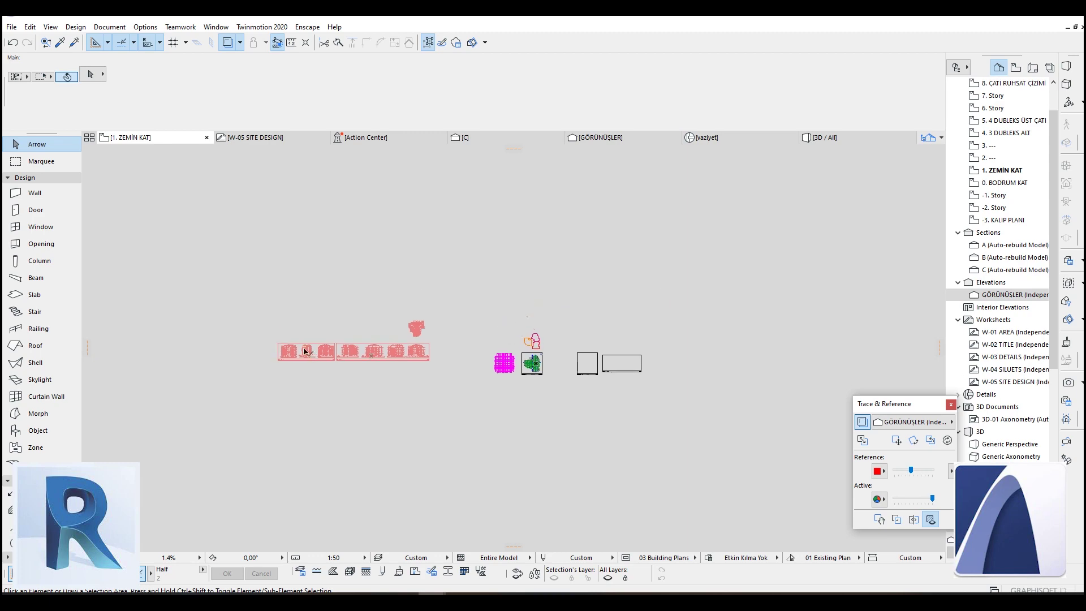
click(278, 347)
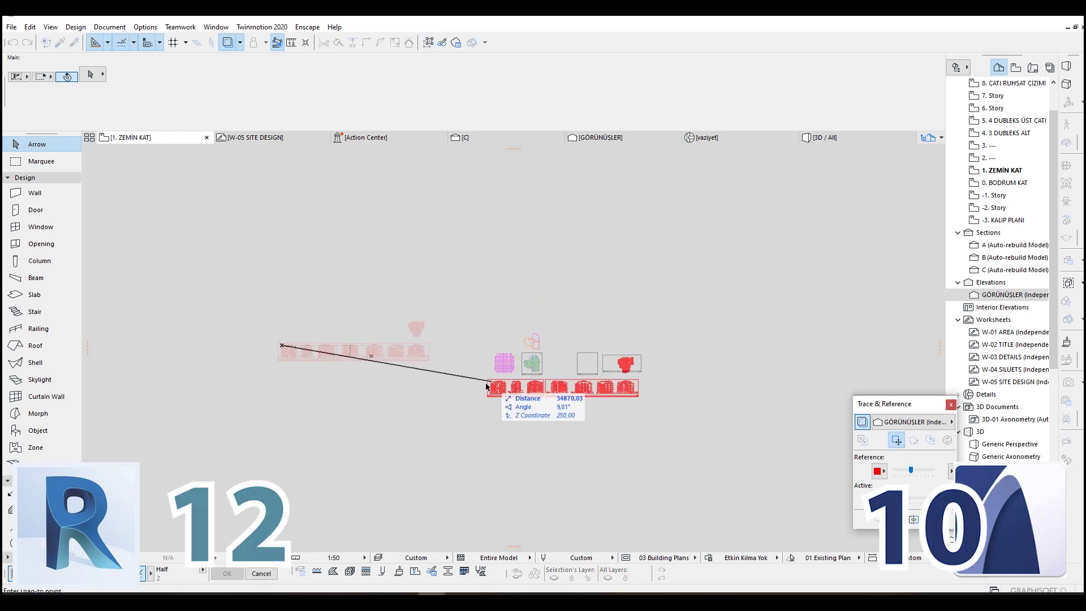
click(521, 389)
scroll(520, 393, up, 4)
scroll(520, 392, up, 7)
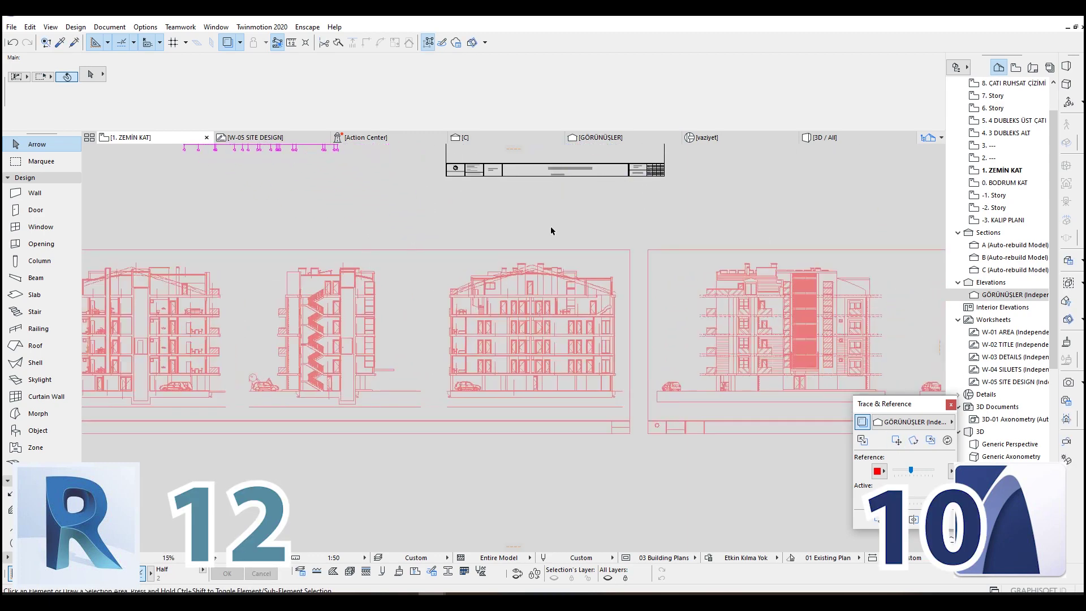
middle_drag(699, 252, 697, 448)
middle_drag(672, 300, 694, 340)
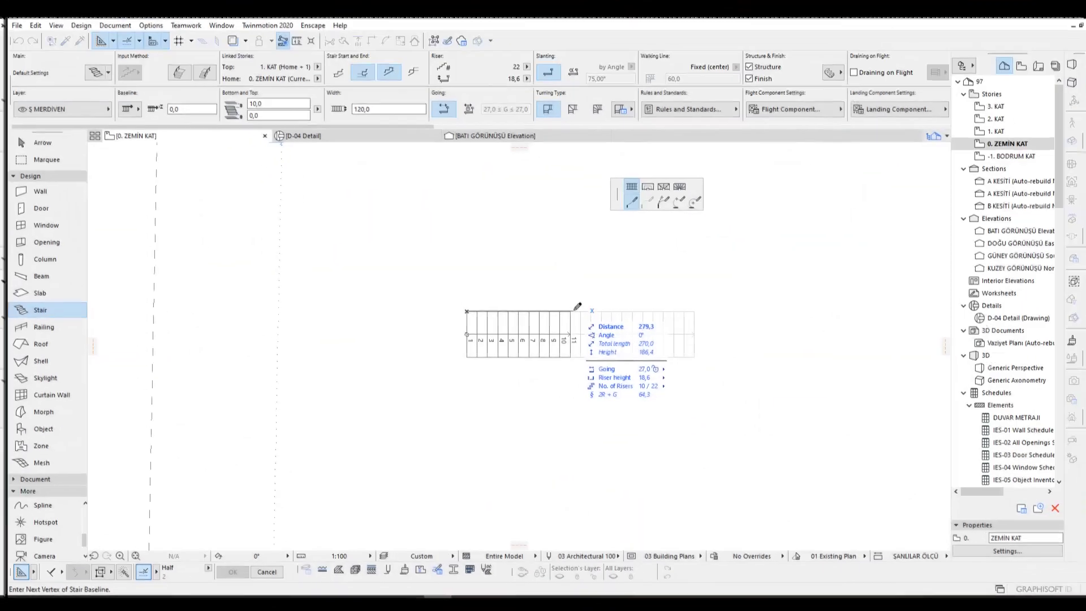
Step: Draw a 120-wide, 22-riser stair in the ZEMİN KAT plan with a U-shaped landing and a winder turn, and show it in 3D
click(573, 310)
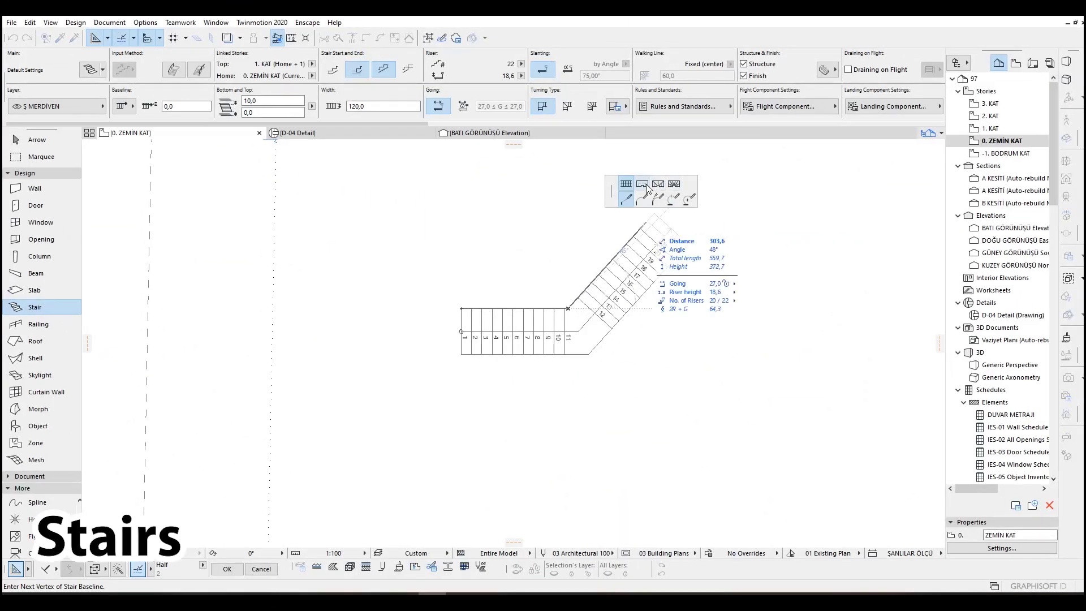
click(568, 414)
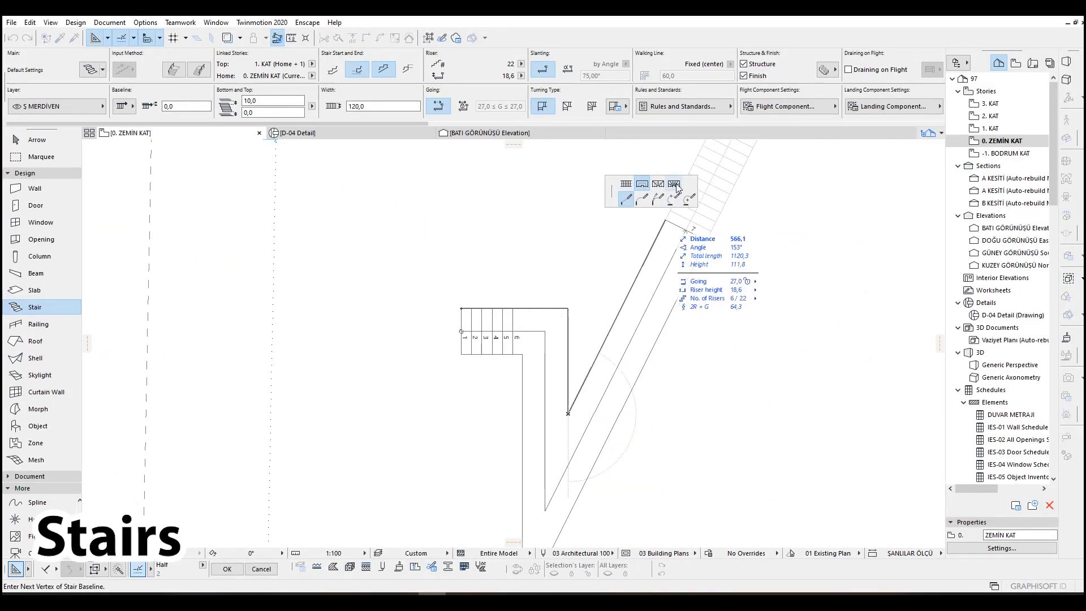
click(673, 183)
click(487, 414)
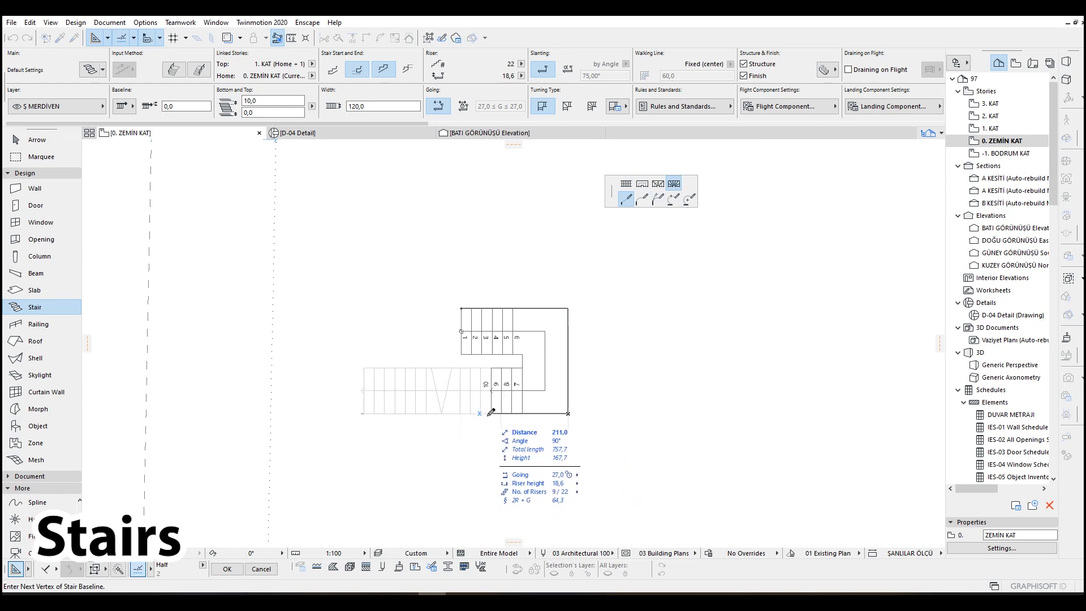
double_click(487, 455)
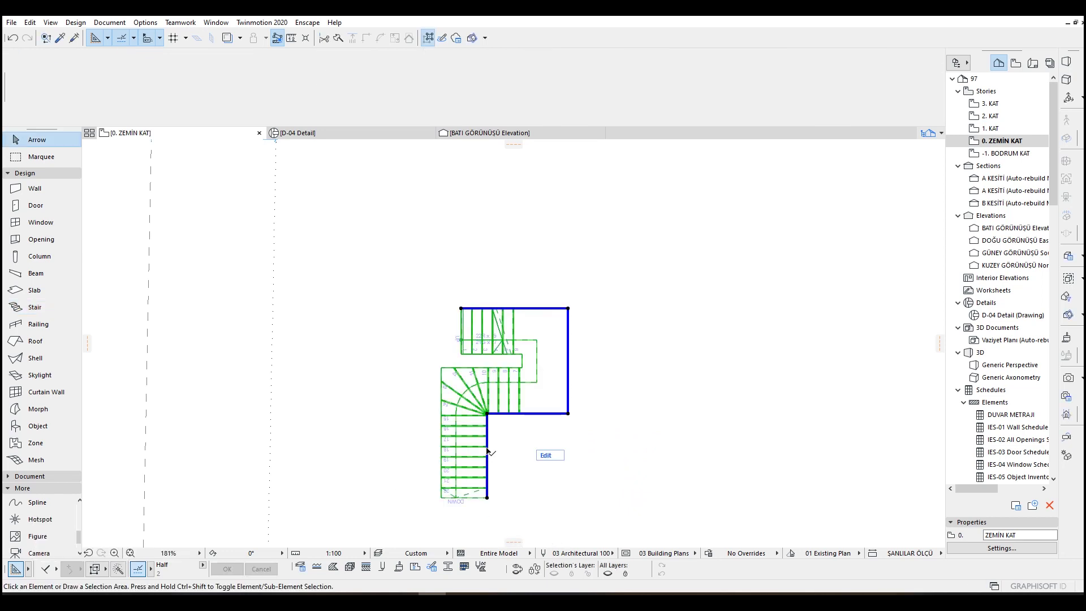
key(F5)
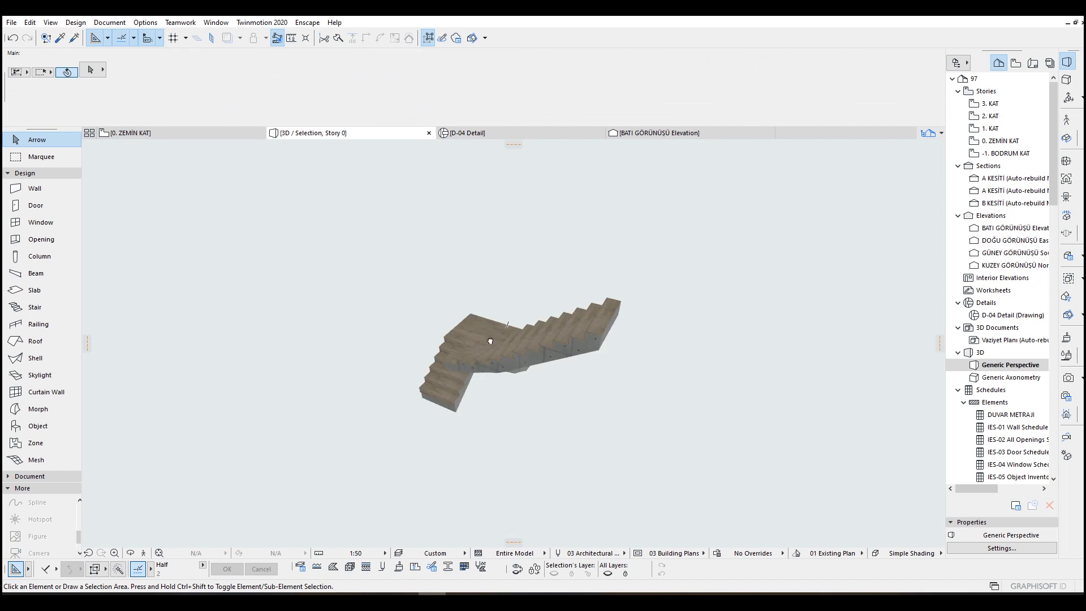
Step: Add associated railings along both sides of the stair in the 3D view and select the two railings
shift+middle_drag(489, 342, 580, 385)
middle_drag(500, 459, 594, 368)
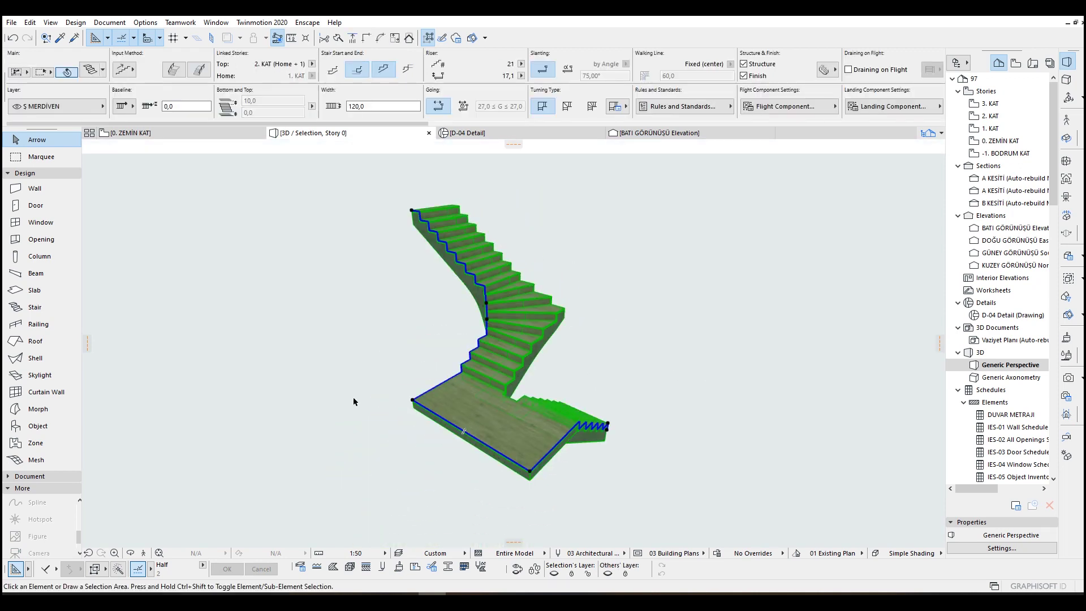
click(38, 324)
click(479, 346)
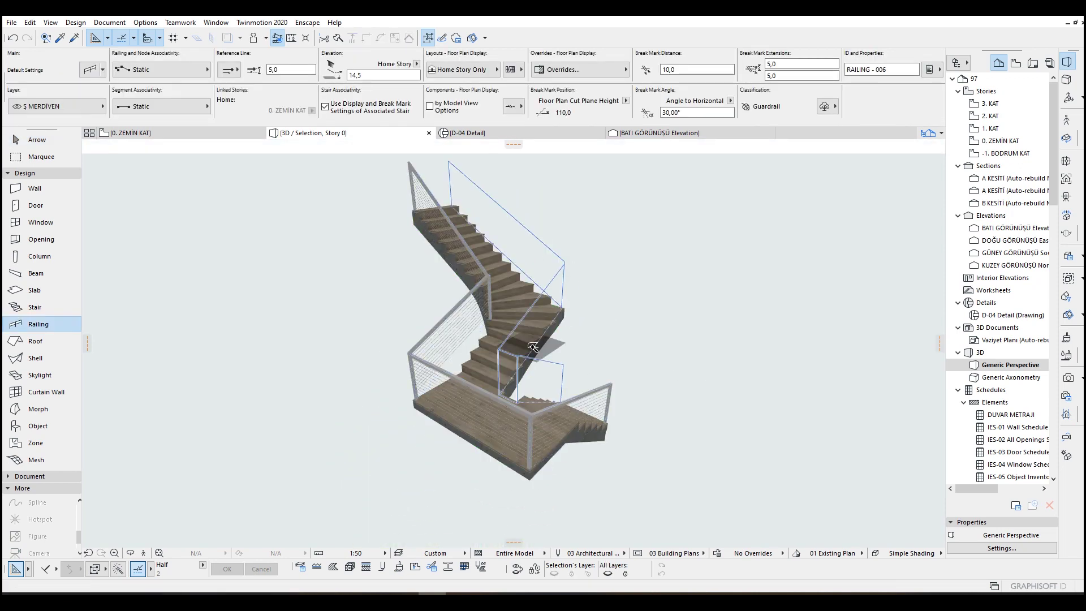
click(532, 346)
key(Escape)
shift+middle_drag(630, 365, 563, 360)
click(555, 334)
shift+click(470, 307)
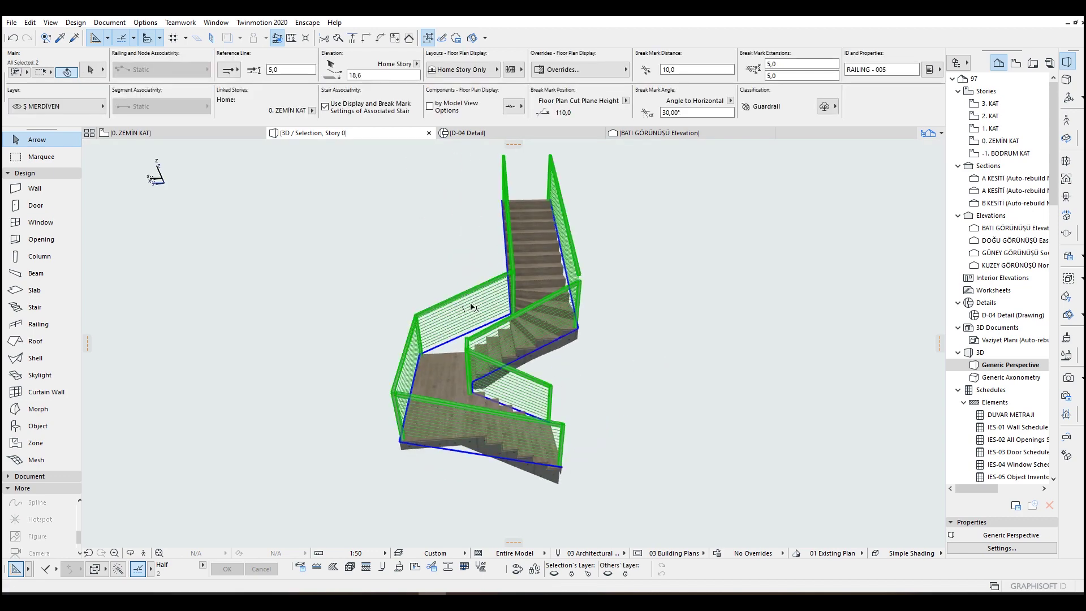
Step: Curve the outer edge of the stair's landing in 3D into an arc with a radius of about 138
click(436, 380)
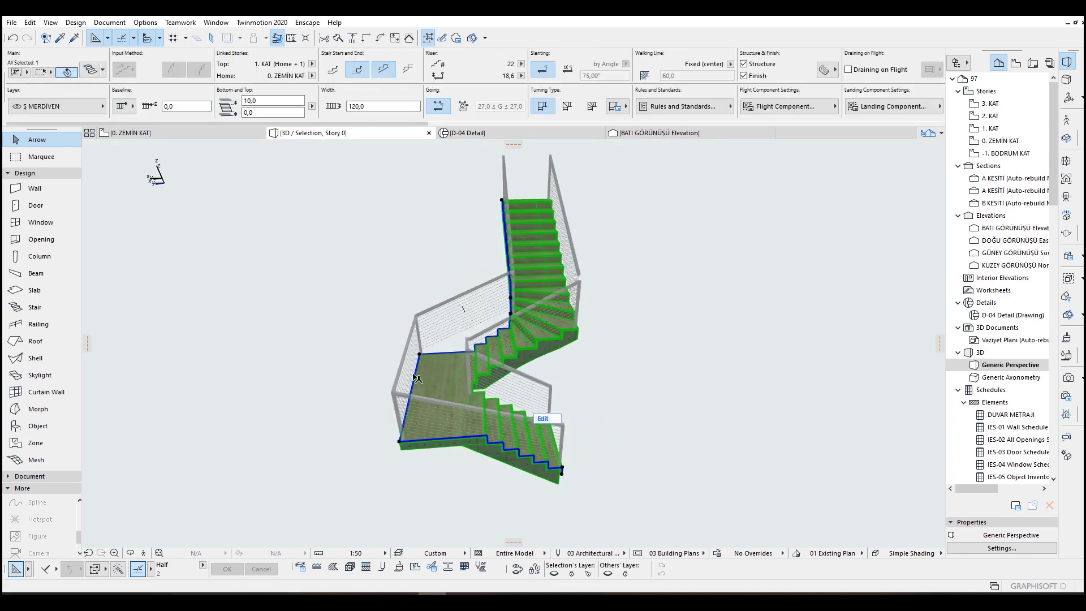
click(414, 377)
click(641, 184)
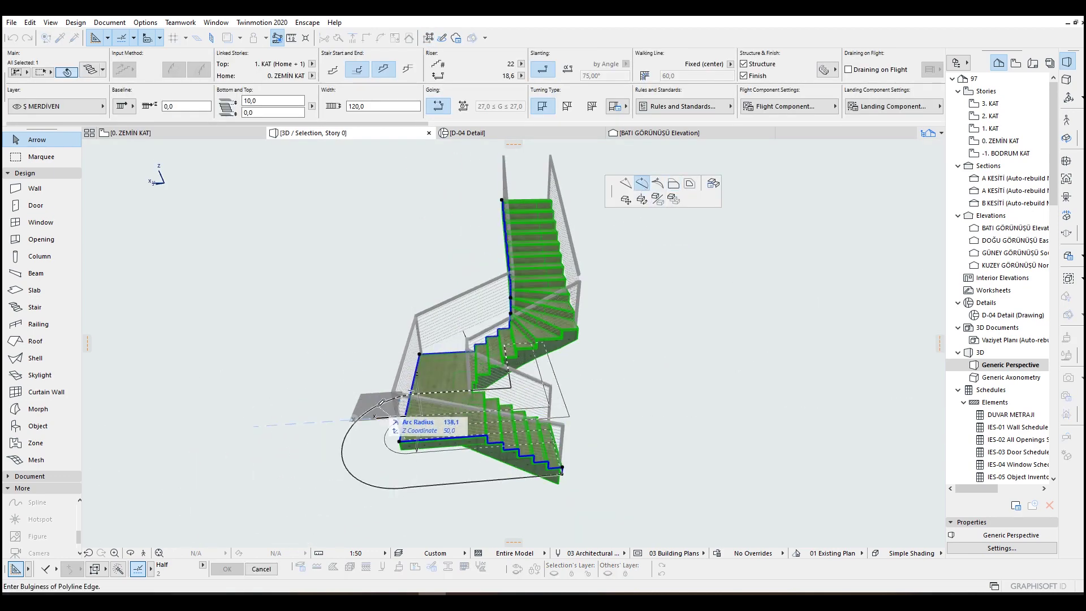
click(376, 406)
click(517, 210)
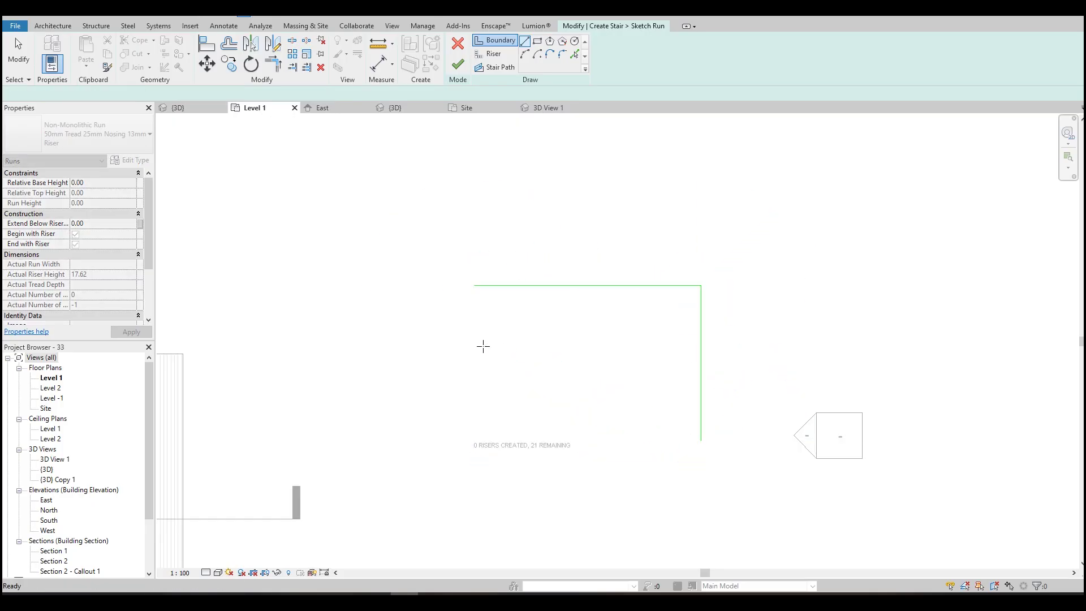
Step: In Revit's Level 1 stair sketch, draw the L-shaped inner boundary and round the outer boundary's corner with a fillet arc
click(665, 321)
click(665, 430)
key(Escape)
click(562, 55)
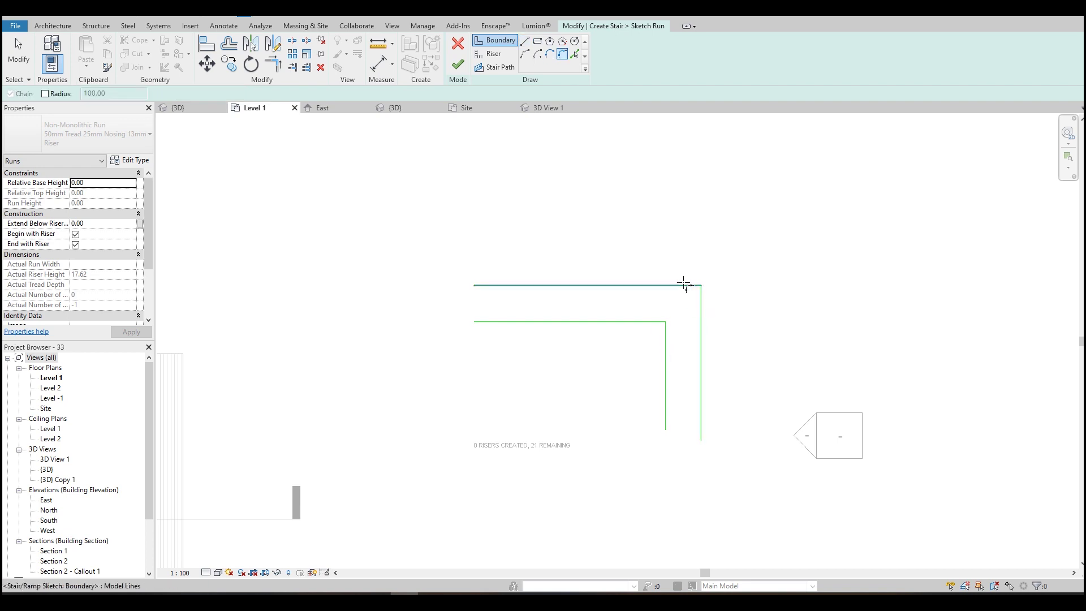
click(683, 285)
click(702, 316)
click(690, 297)
Step: Draw four riser lines across the horizontal flight, with the last one at the start of the rounded corner
click(493, 54)
click(589, 285)
click(589, 321)
click(608, 285)
click(607, 322)
click(629, 285)
click(629, 322)
click(662, 285)
click(661, 322)
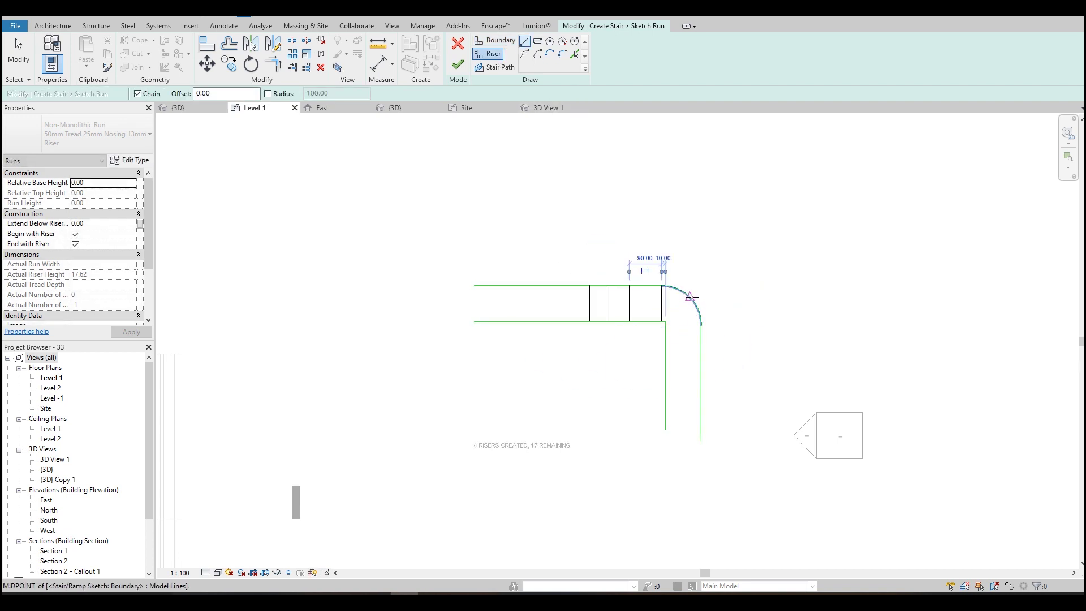
Step: Draw a diagonal winder riser from the arc's midpoint to the inner corner and six risers across the vertical flight
click(665, 368)
click(701, 387)
click(665, 386)
click(665, 397)
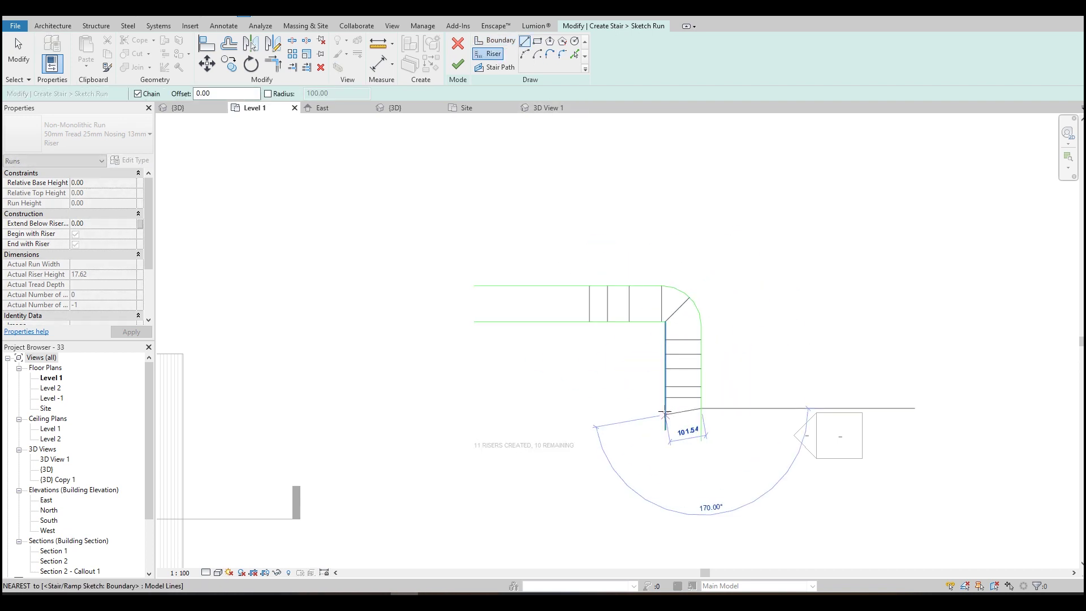
click(665, 407)
key(Escape)
Step: Copy the horizontal flight's outermost riser repeatedly at even spacing toward the open end of the boundary
click(590, 304)
click(228, 63)
click(607, 285)
click(589, 286)
click(571, 286)
click(553, 285)
click(517, 285)
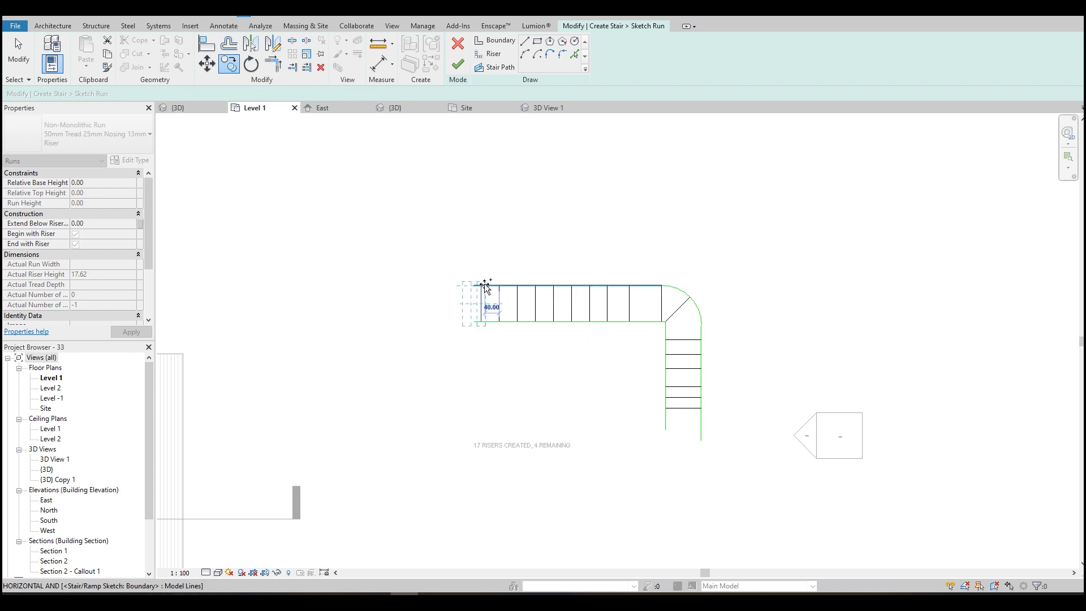
click(481, 286)
key(Escape)
Step: Copy a riser of the vertical flight to add one near the corner and two toward the flight's open end
click(686, 368)
key(space)
click(735, 374)
click(735, 339)
click(735, 425)
click(735, 440)
key(Escape)
Step: Adjust the open ends of the boundary lines to meet the outermost risers of both flights
drag(665, 430, 701, 433)
drag(474, 321, 463, 321)
drag(474, 285, 462, 285)
Step: Draw the L-shaped stair path along the middle of both flights and finish the run sketch
click(494, 67)
click(463, 304)
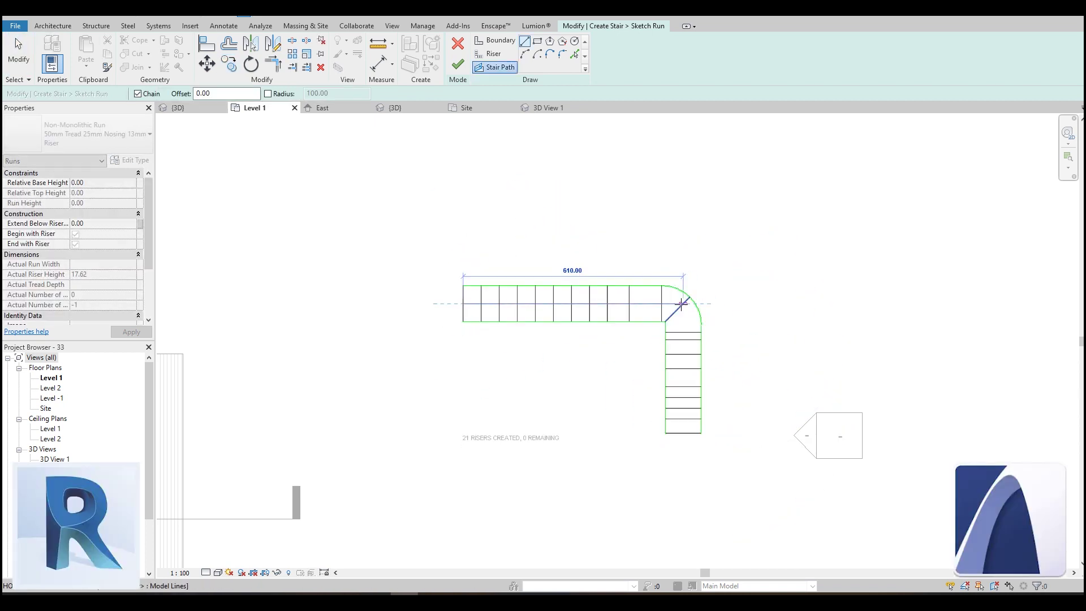
click(682, 303)
click(682, 433)
click(457, 64)
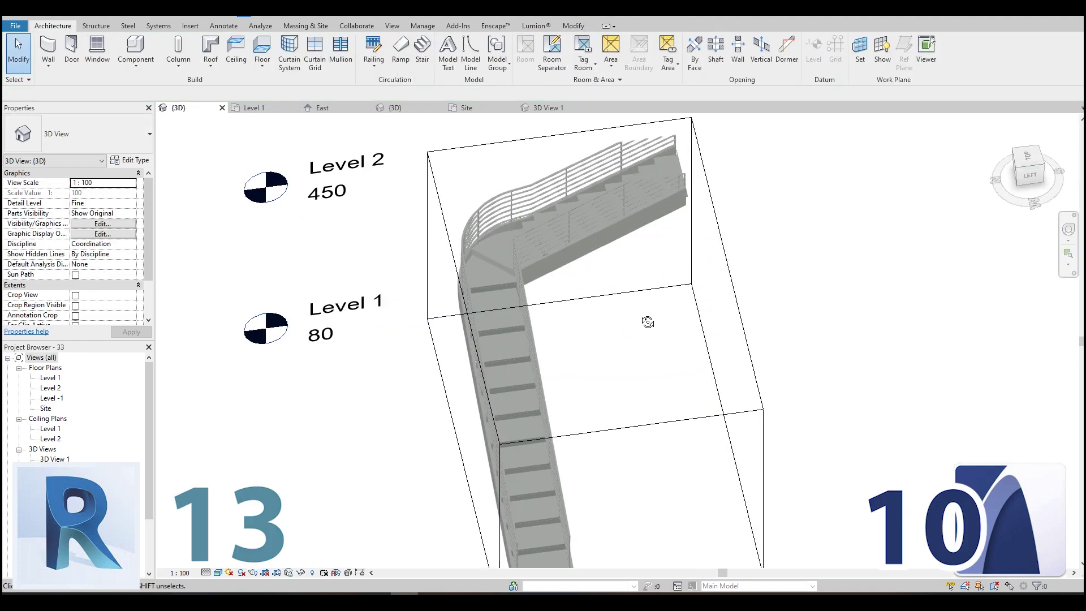